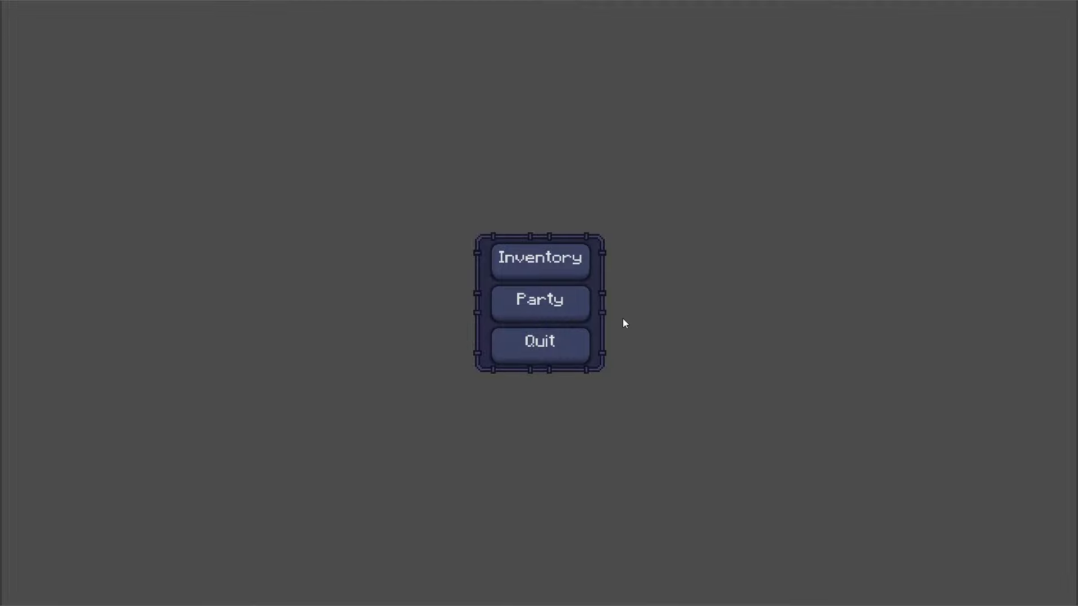
Step: Open and close the inventory and party panels, then toggle the main menu off and on
left_click(555, 261)
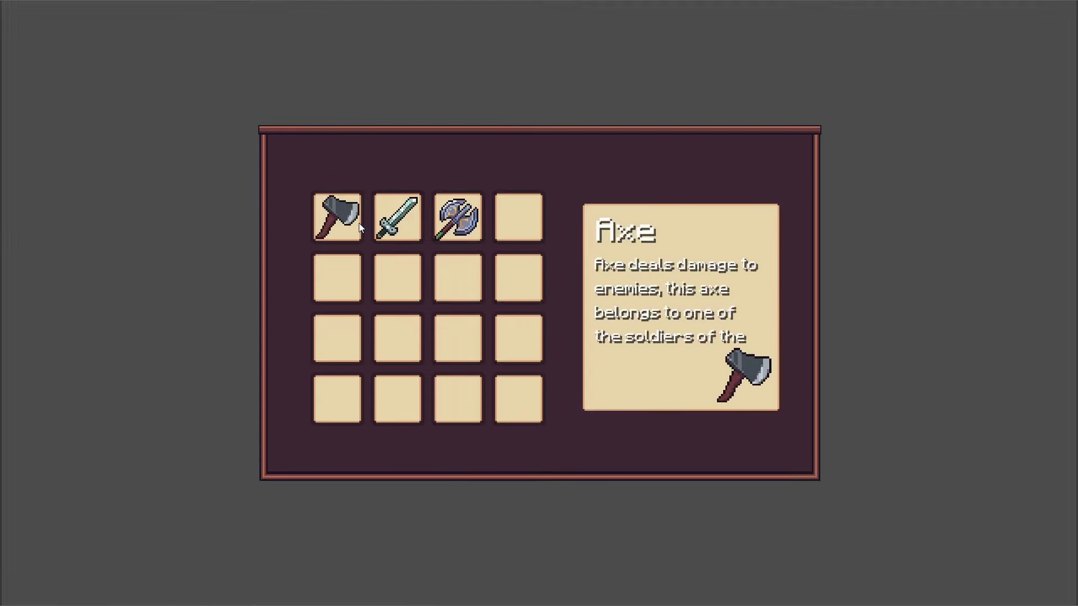
mouse_move(457, 227)
mouse_move(347, 222)
key("Escape")
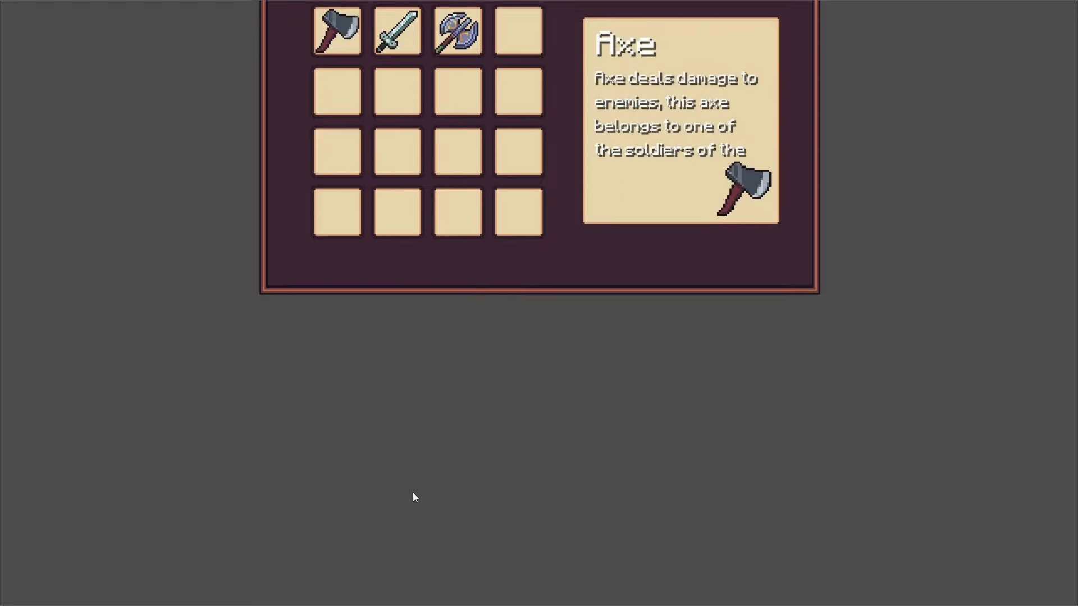
left_click(498, 304)
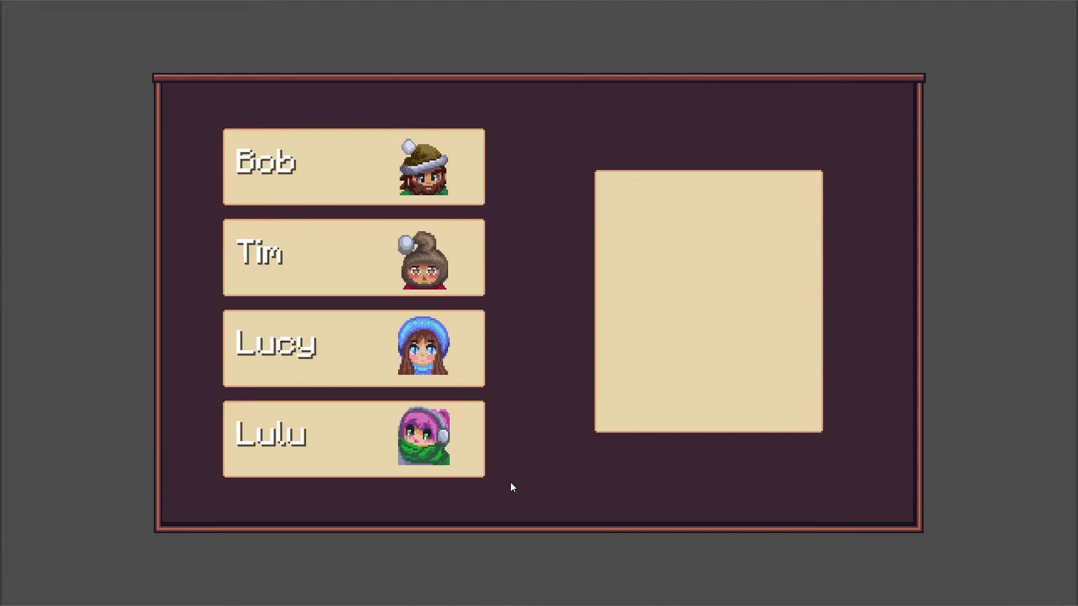
mouse_move(446, 182)
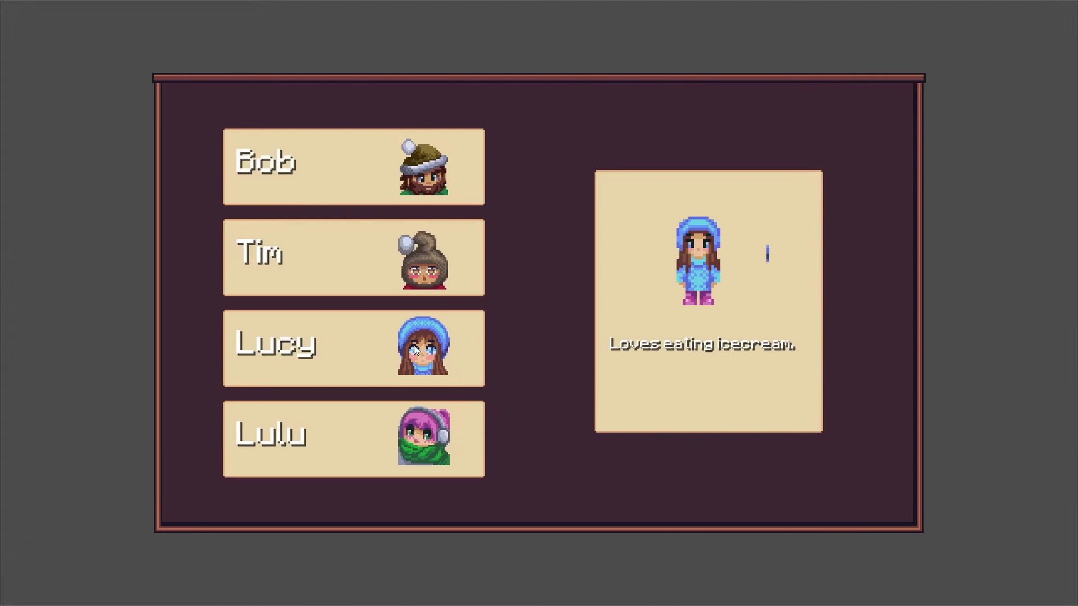
key("Escape")
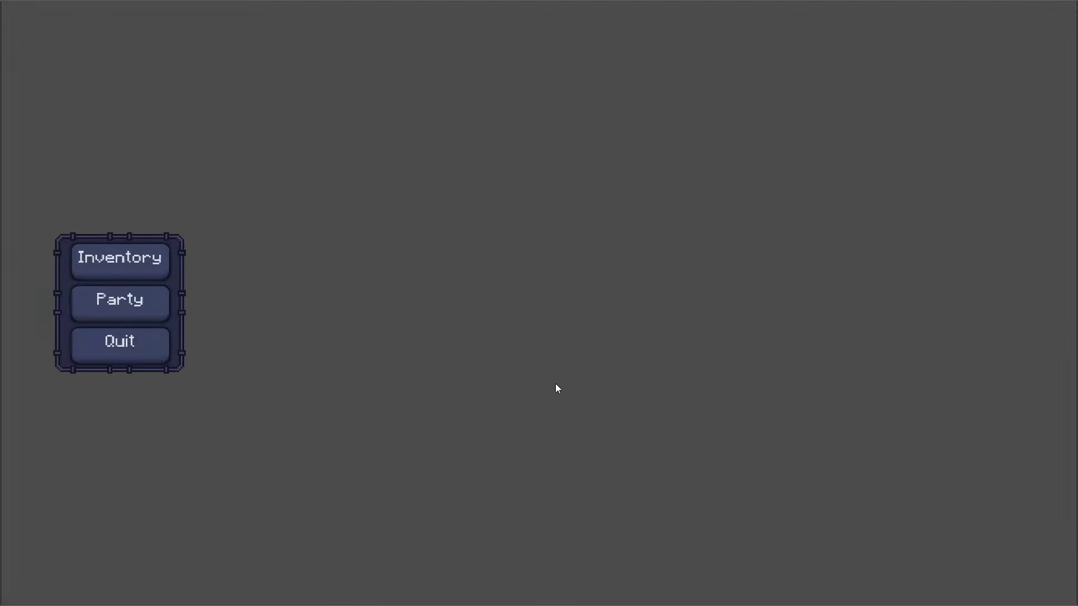
key("Escape")
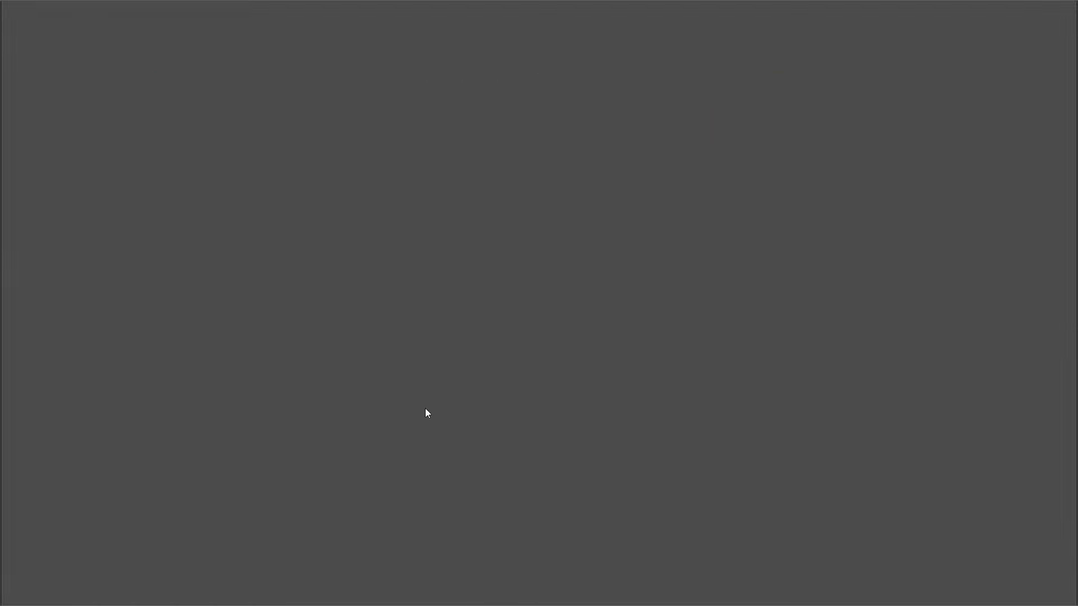
key("Escape")
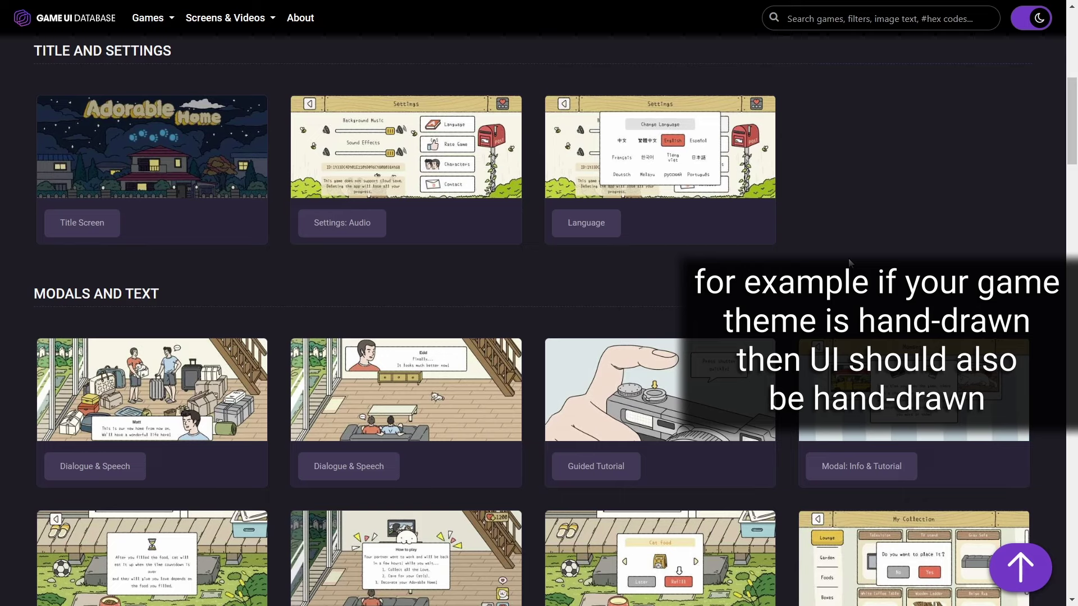
Step: Return to the Game UI Database homepage and scroll down through the listings
left_click(58, 17)
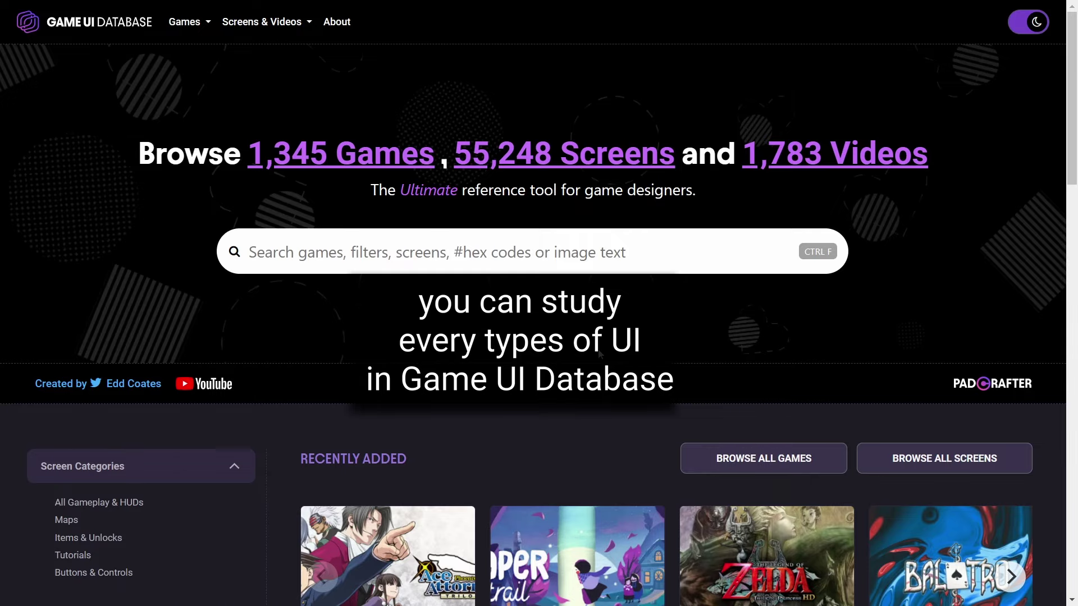
scroll(599, 355, "down", 5)
scroll(599, 354, "down", 5)
scroll(600, 354, "down", 1)
scroll(599, 355, "down", 1)
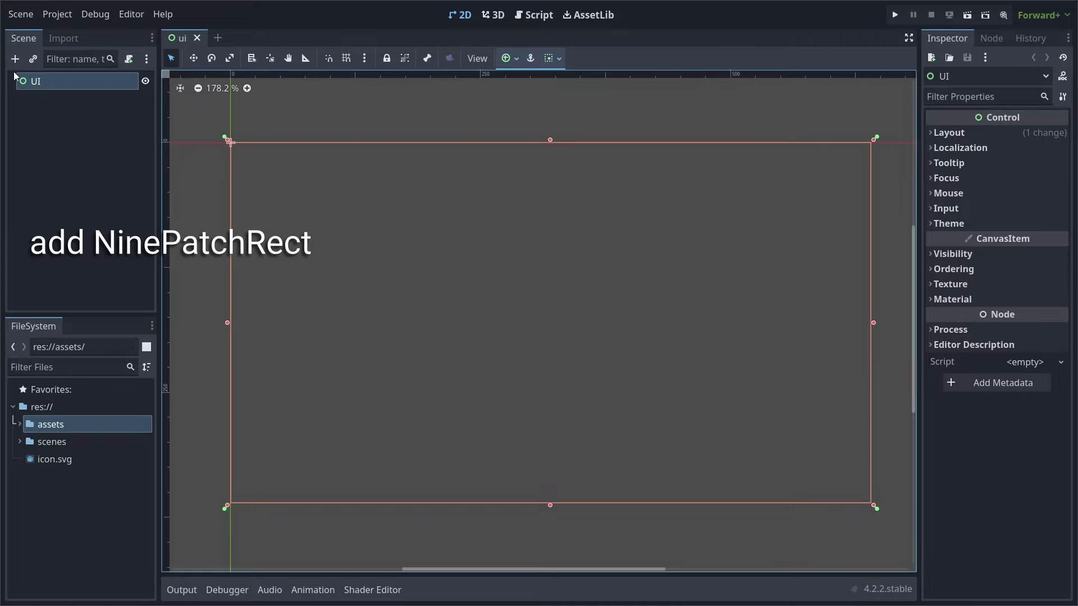
Step: Create a NinePatchRect child under UI and anchor it with the Center preset
left_click(15, 59)
type("nine")
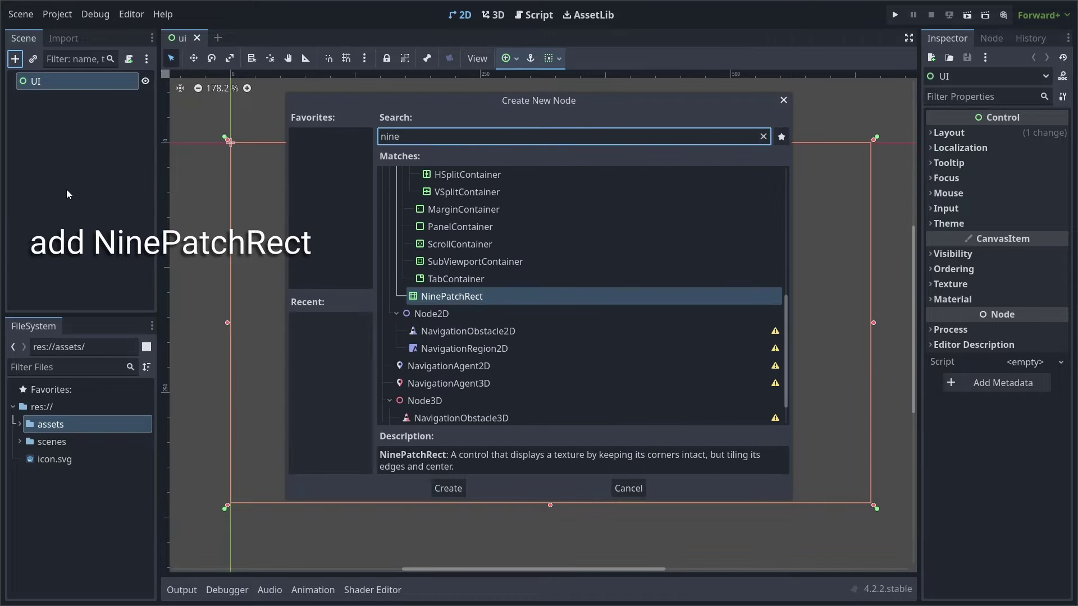
key("Return")
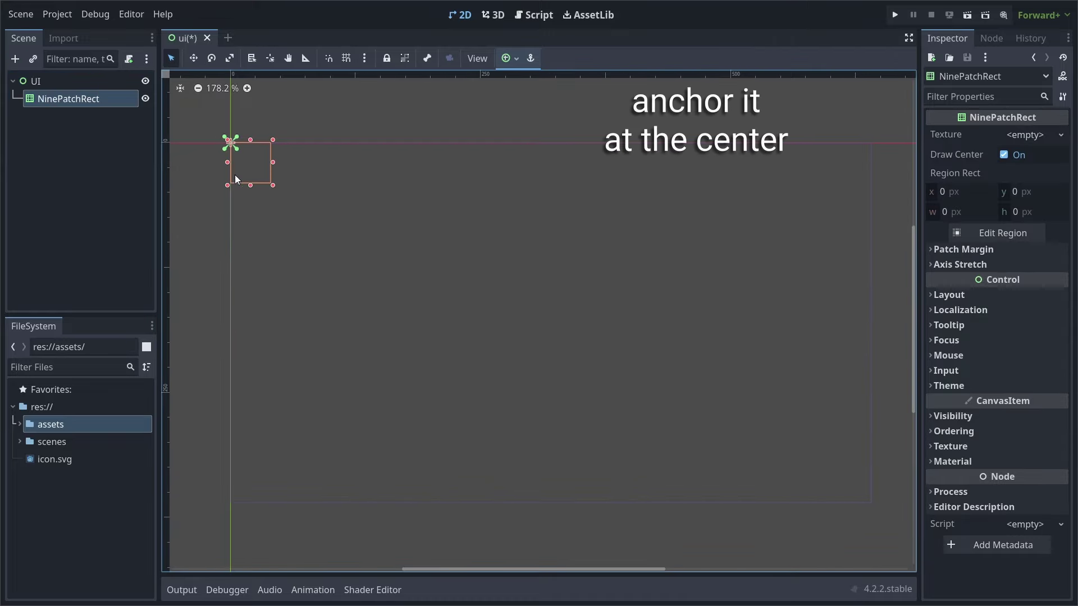
left_click(518, 58)
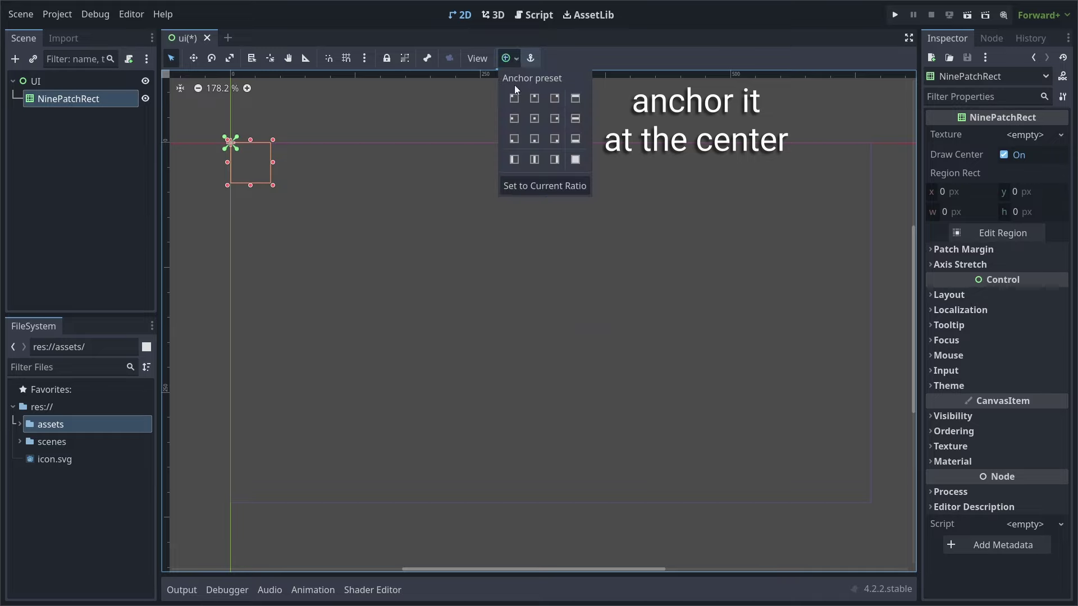
left_click(534, 119)
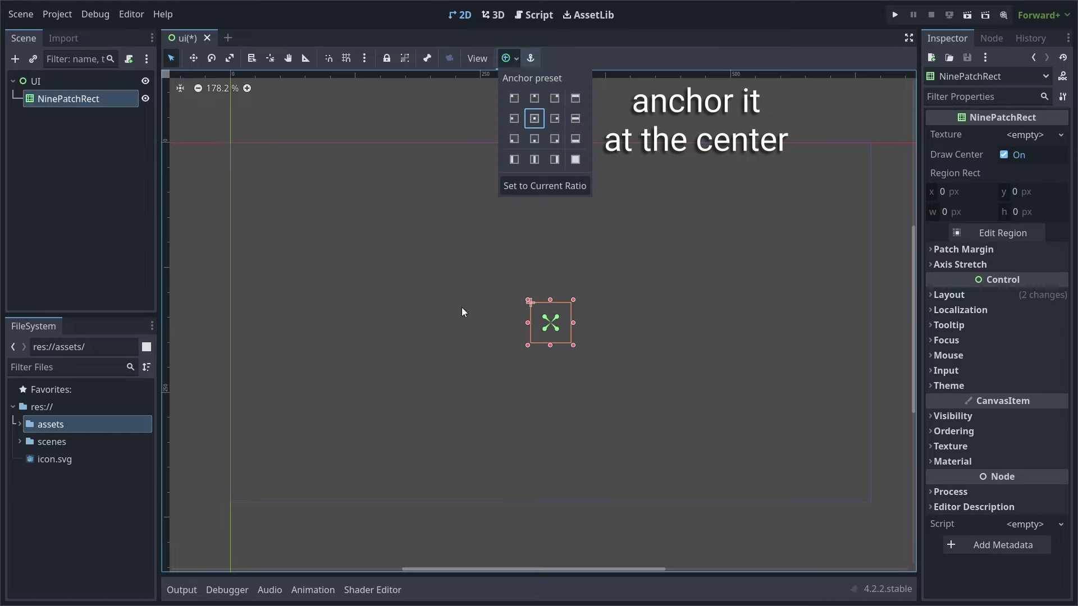
left_click(461, 312)
left_click(20, 425)
scroll(79, 427, "down", 1)
Step: Assign GUI-export2.png from the UI sprites folder as the NinePatchRect's texture
left_click(27, 455)
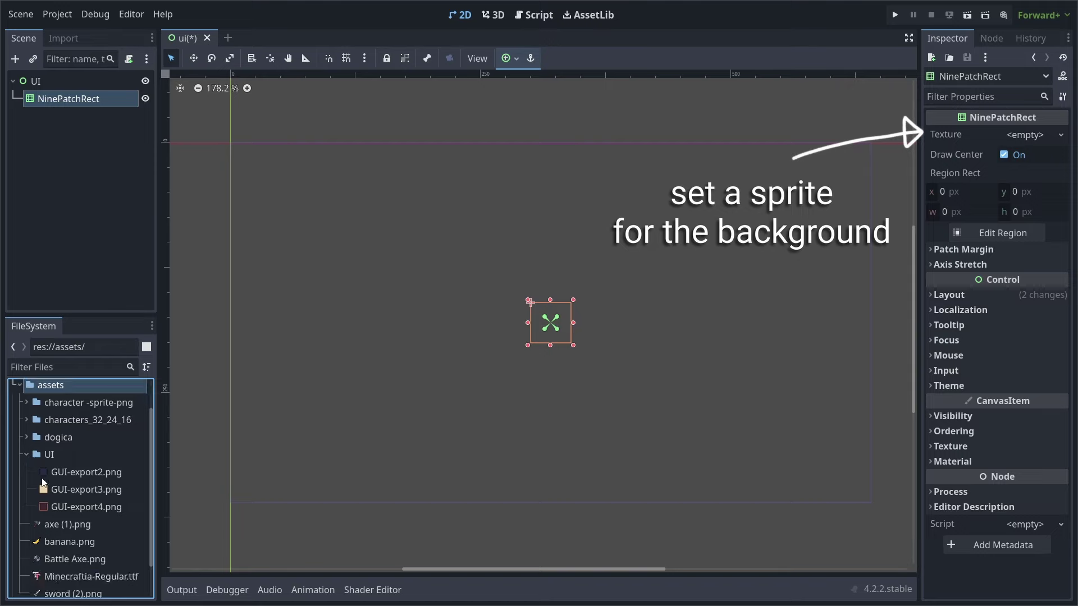
left_click(91, 478)
left_click_drag(55, 475, 1026, 135)
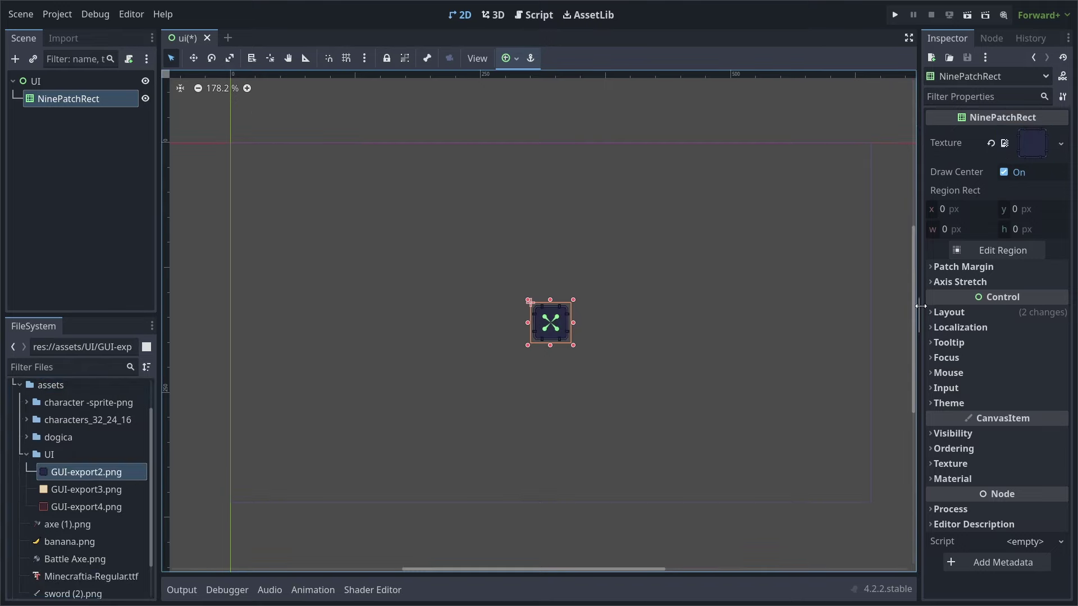
Step: Move the four patch margins inside the frame border, then enlarge the panel
left_click(985, 251)
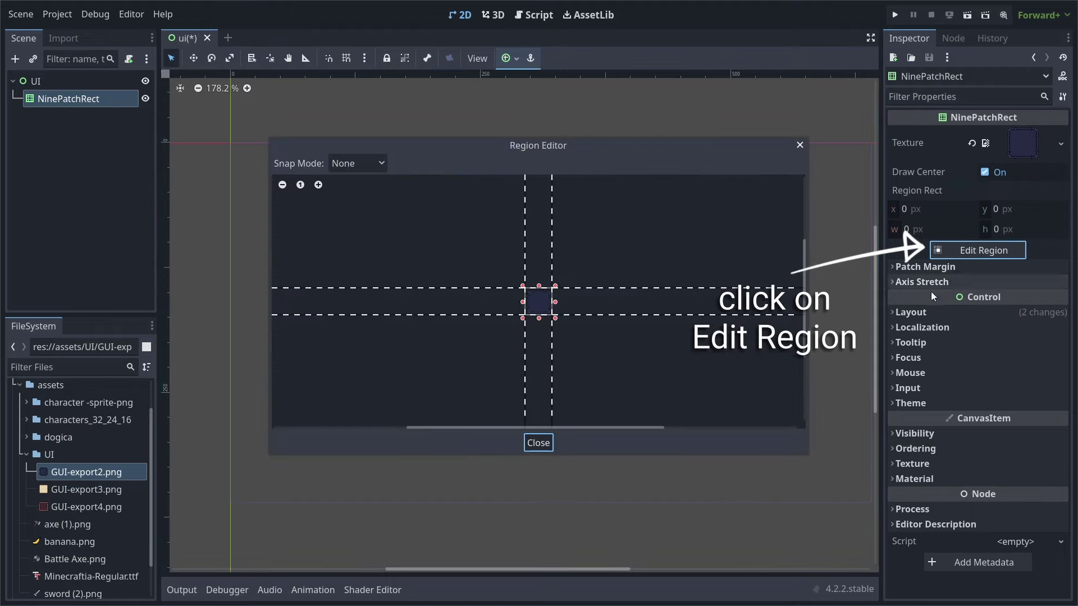
scroll(492, 306, "up", 2)
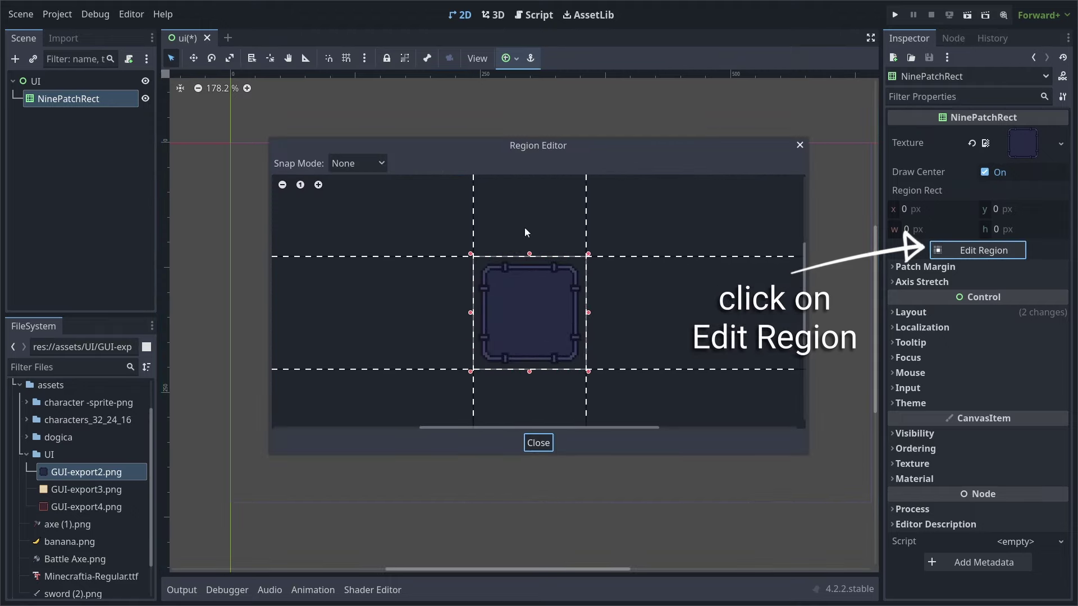
left_click_drag(587, 214, 577, 214)
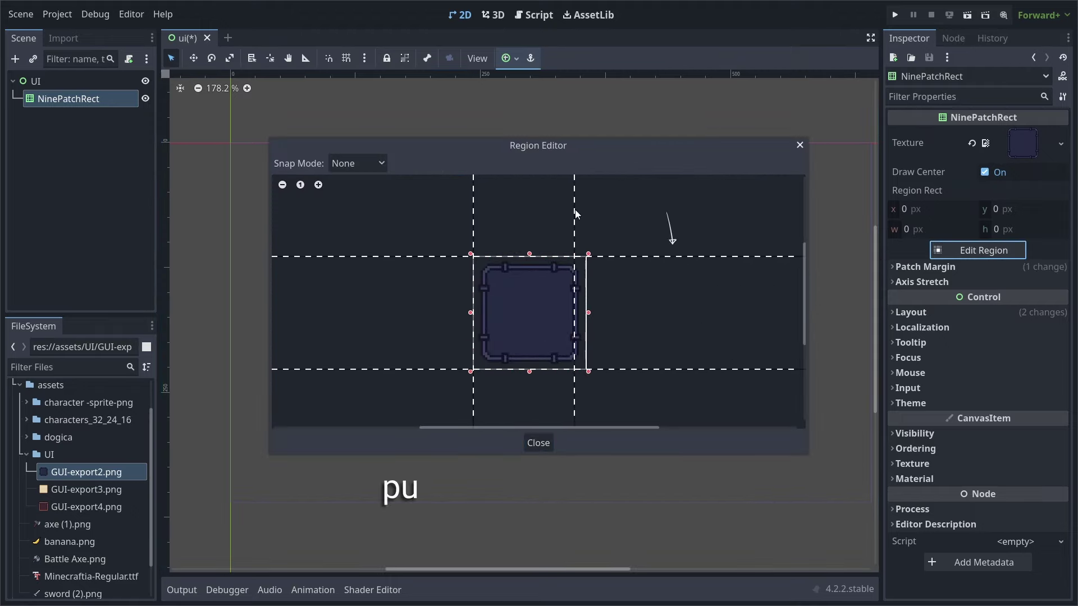
scroll(550, 298, "up", 2)
mouse_move(640, 231)
left_mouse_down()
mouse_move(646, 262)
mouse_move(628, 264)
left_mouse_up()
left_click_drag(423, 207, 453, 205)
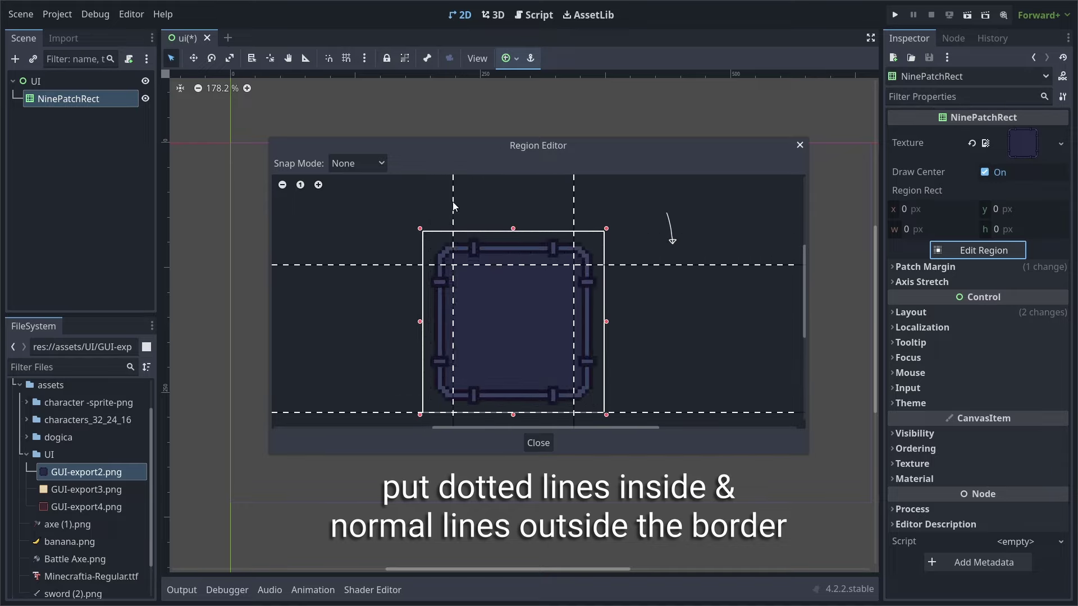
scroll(454, 206, "down", 1)
left_click_drag(533, 398, 648, 370)
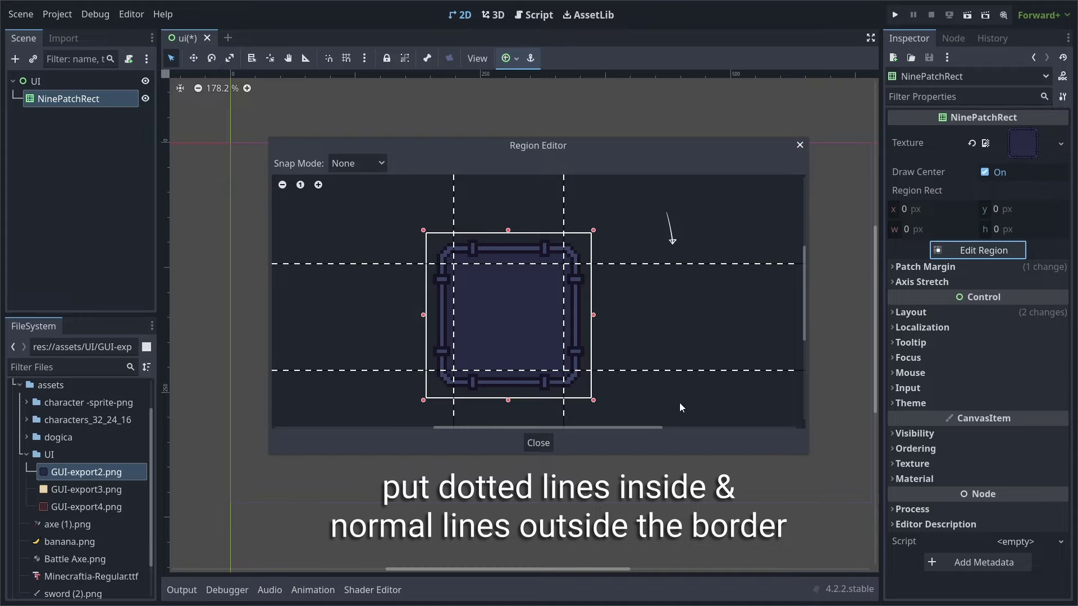
left_click(531, 445)
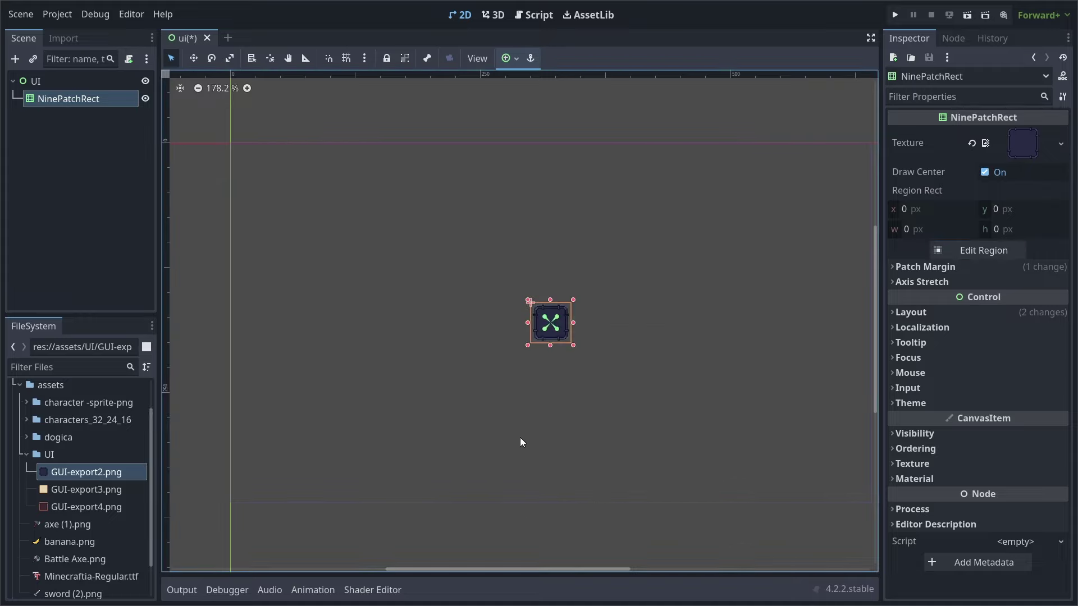
left_click_drag(573, 344, 706, 483)
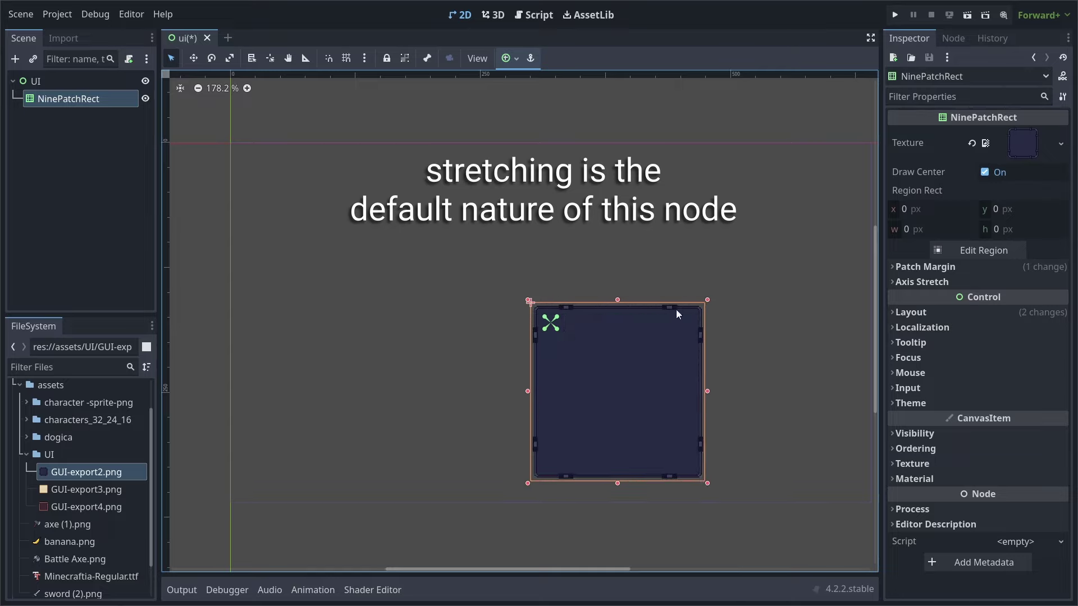
Step: Set horizontal and vertical axis stretch to Tile and resize the panel to test it
left_click(926, 282)
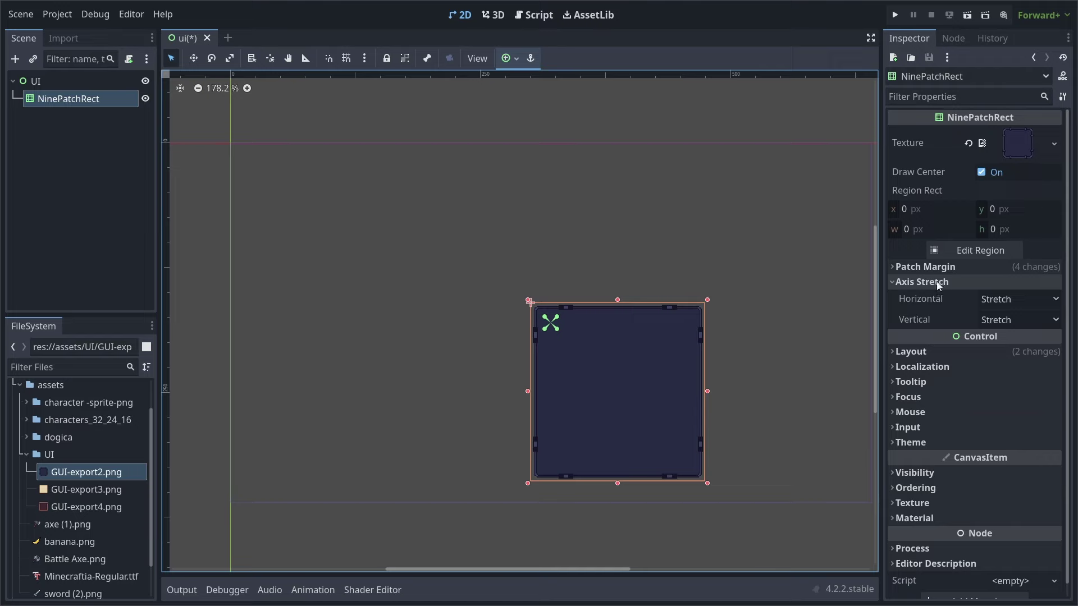
left_click(1009, 303)
left_click(1005, 336)
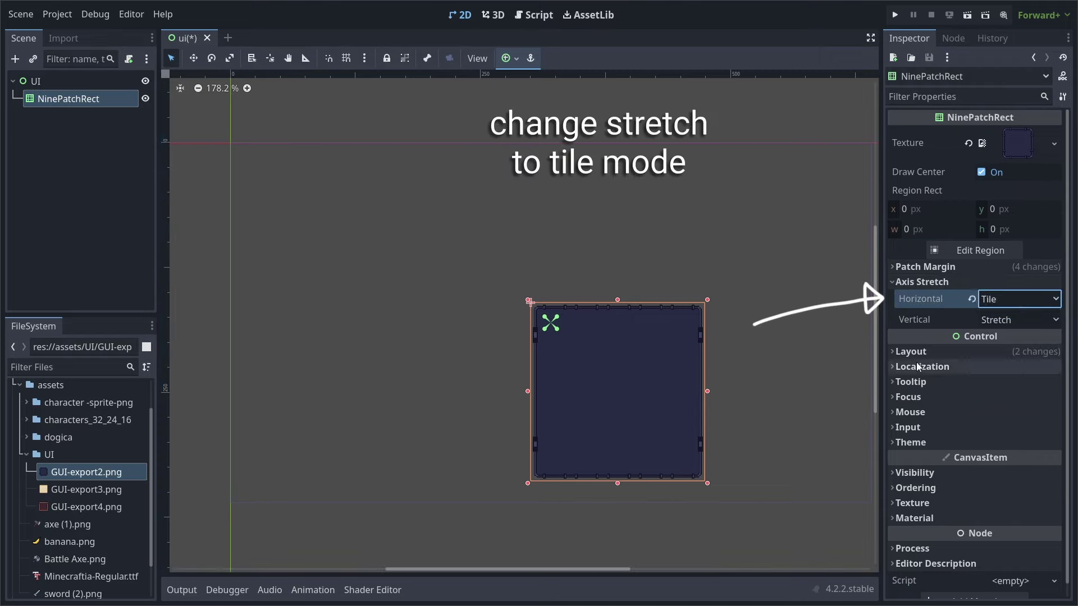
left_click(1016, 320)
left_click(1005, 336)
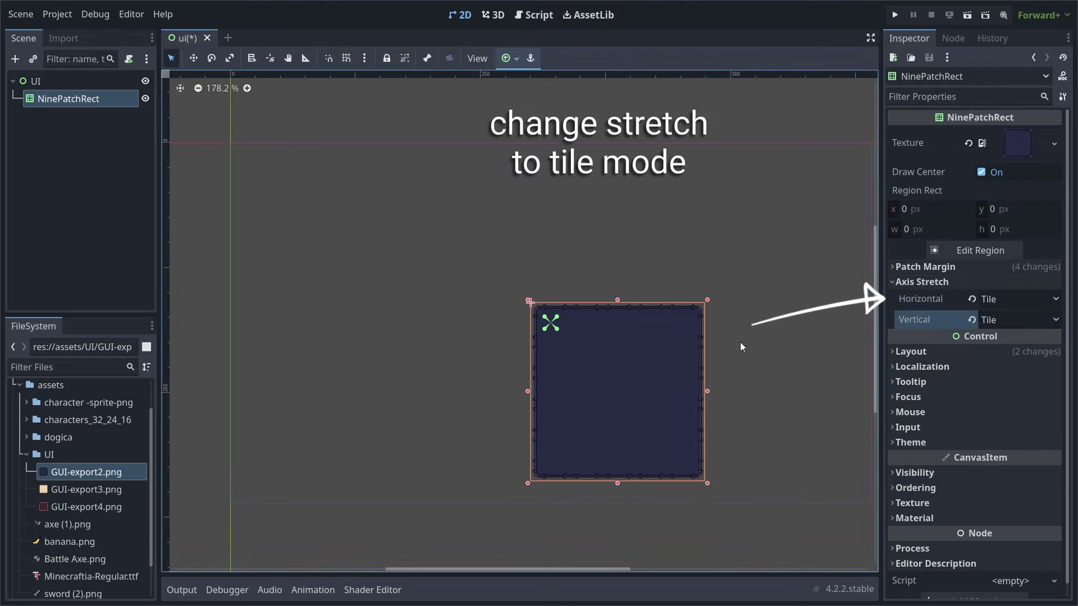
mouse_move(707, 483)
left_mouse_down()
mouse_move(654, 461)
mouse_move(622, 466)
left_mouse_up()
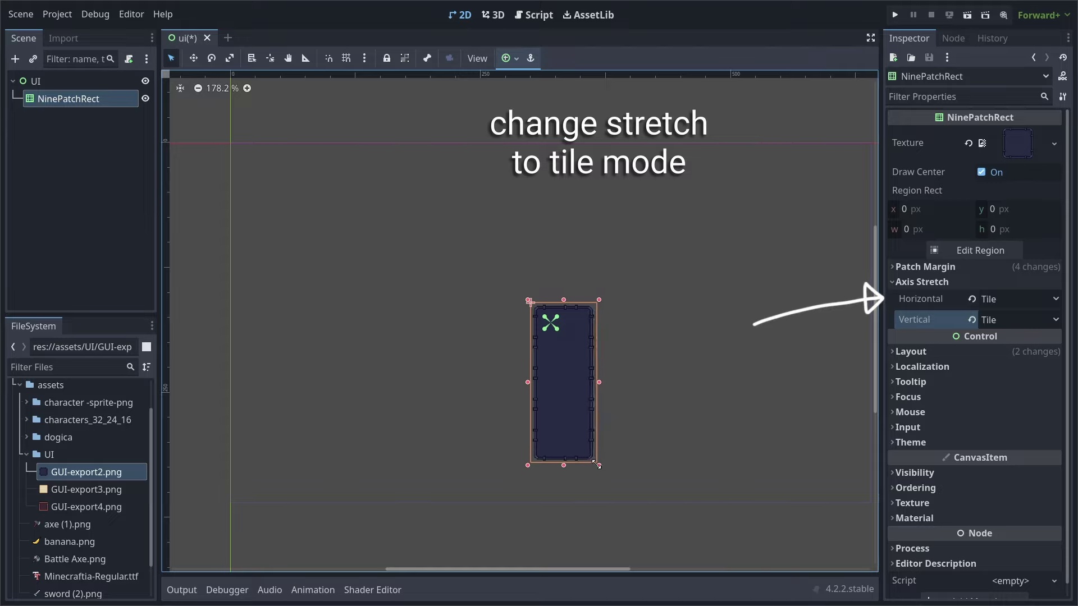
scroll(590, 393, "up", 2)
scroll(612, 400, "up", 3)
left_click_drag(631, 406, 803, 392)
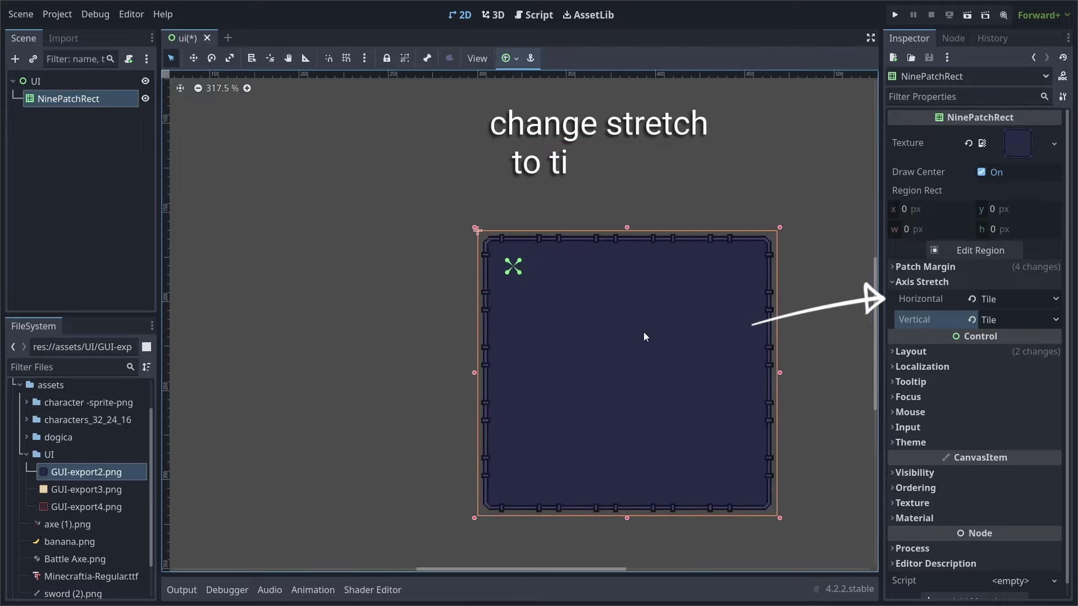
Step: Switch both axis stretch modes to Tile Fit and check the aligned border
left_click(1001, 303)
left_click(995, 355)
left_click(1016, 319)
left_click(1002, 374)
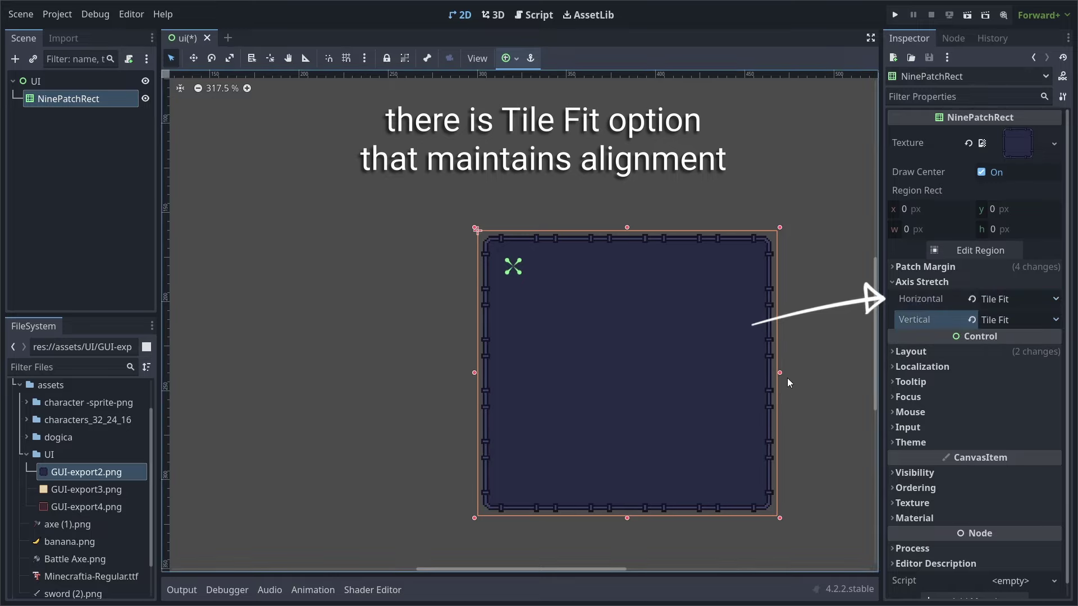
mouse_move(780, 390)
left_mouse_down()
mouse_move(589, 390)
mouse_move(778, 394)
left_mouse_up()
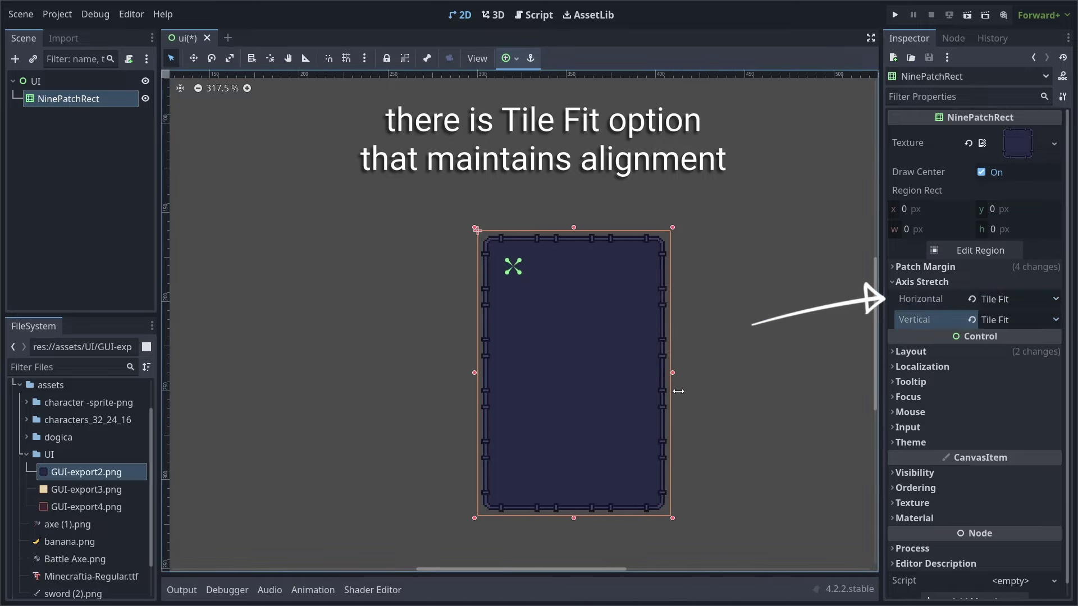
scroll(652, 413, "down", 3)
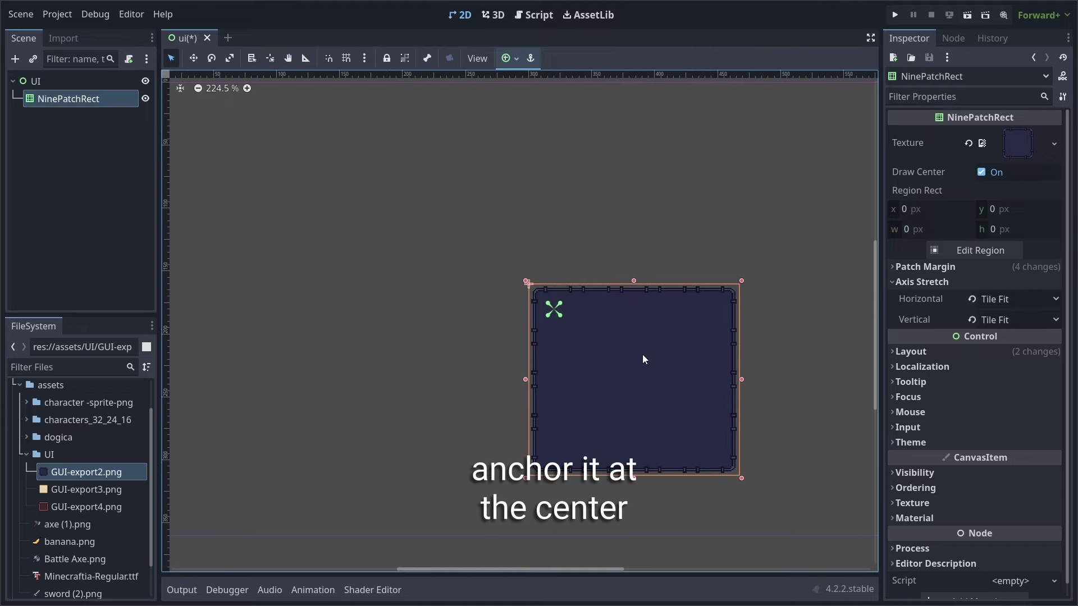
Step: Re-anchor the panel with the Center preset
left_click(528, 56)
left_click(534, 118)
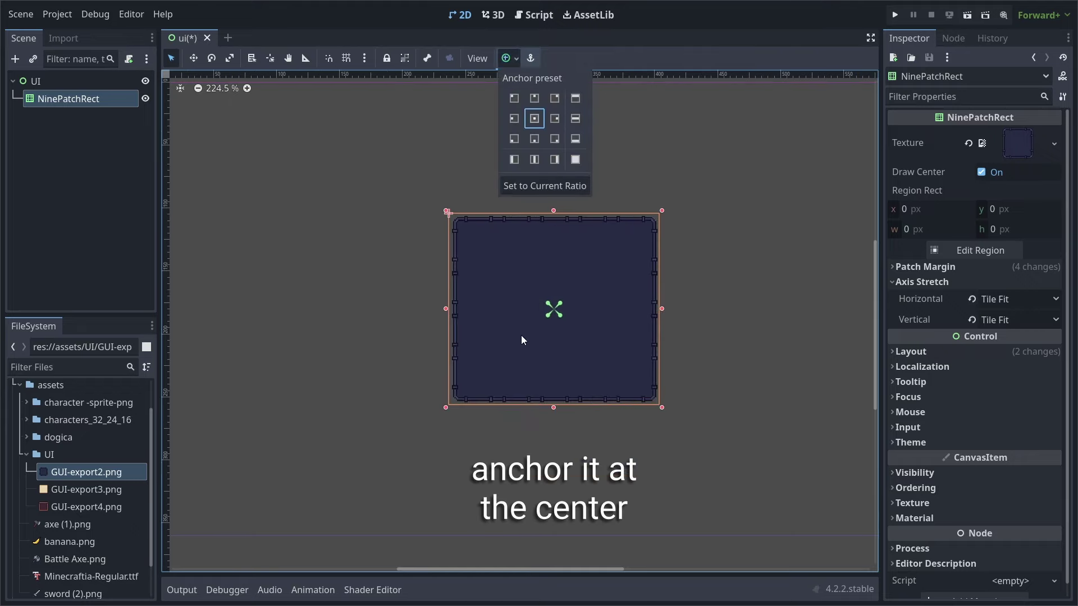
left_click(604, 322)
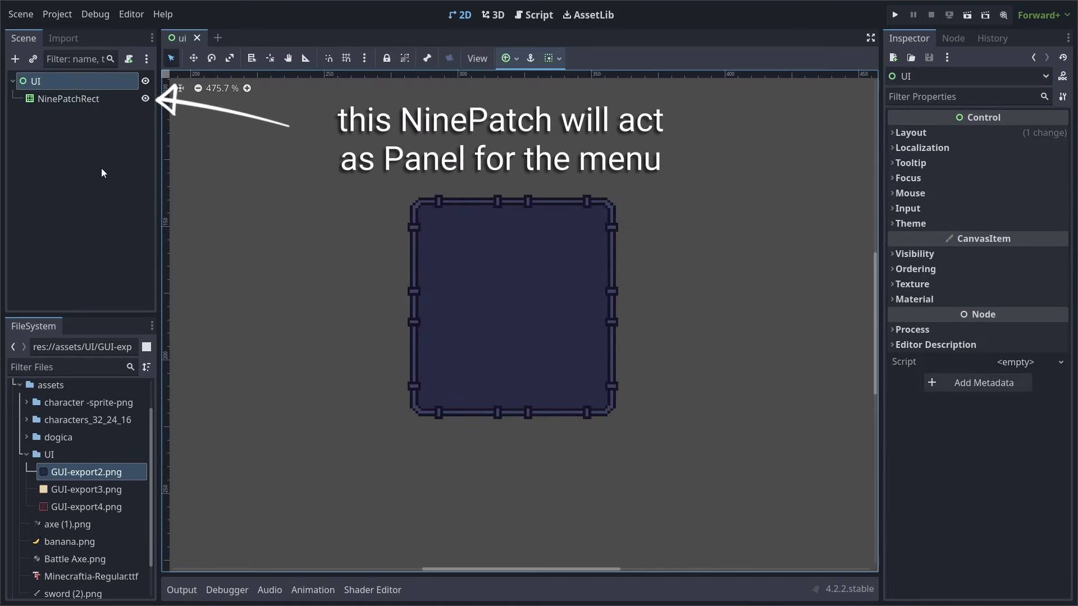
Step: Rename the NinePatchRect node to Menu
double_click(71, 101)
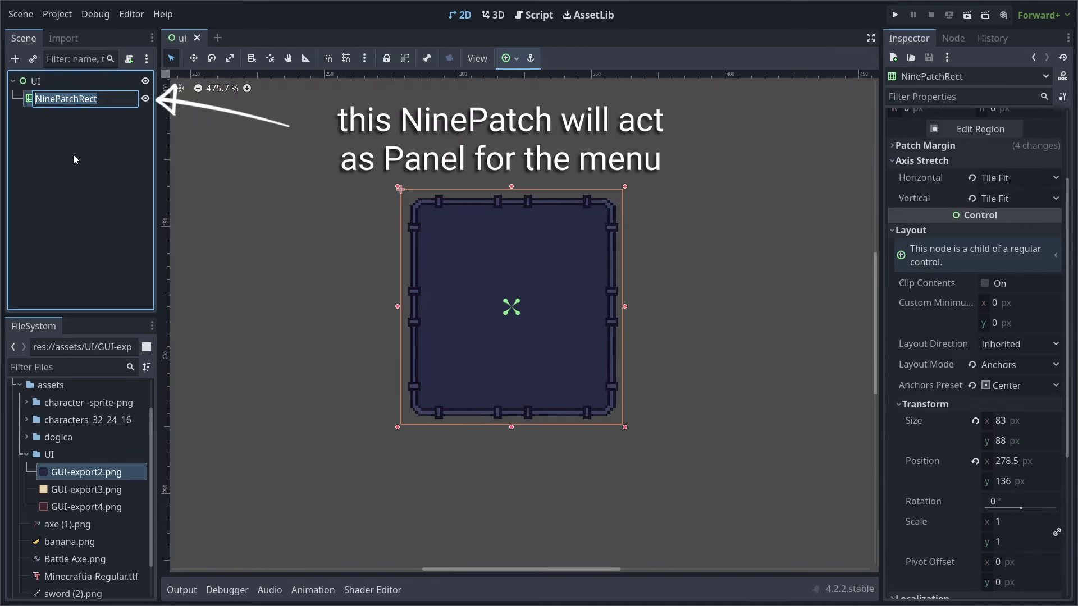
type("Menu")
key("Return")
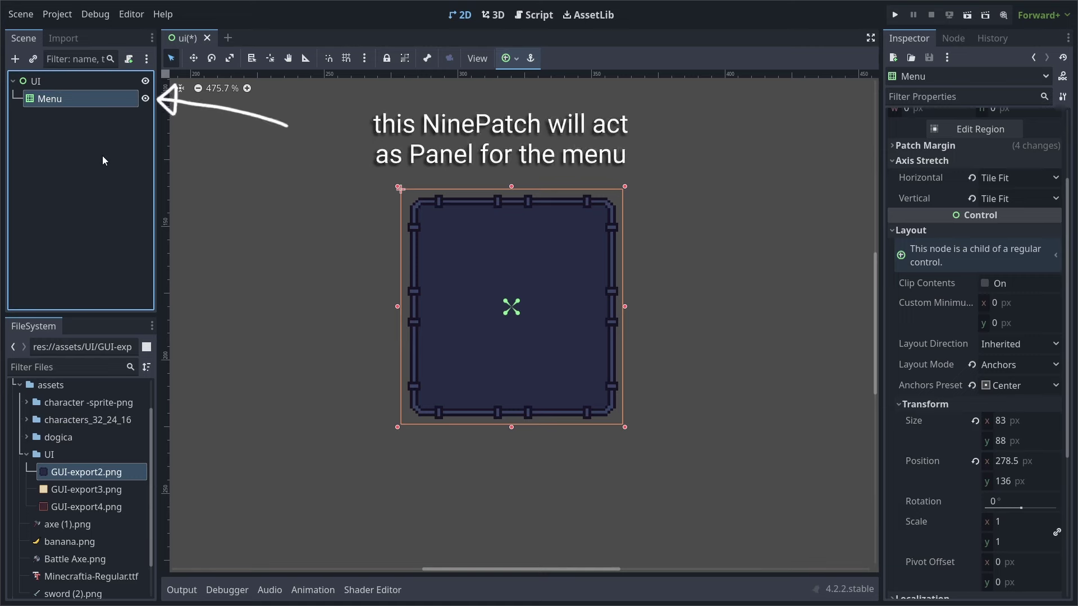
Step: Add a VBoxContainer under Menu and anchor it at the centre
key("ctrl+a")
type("vbox")
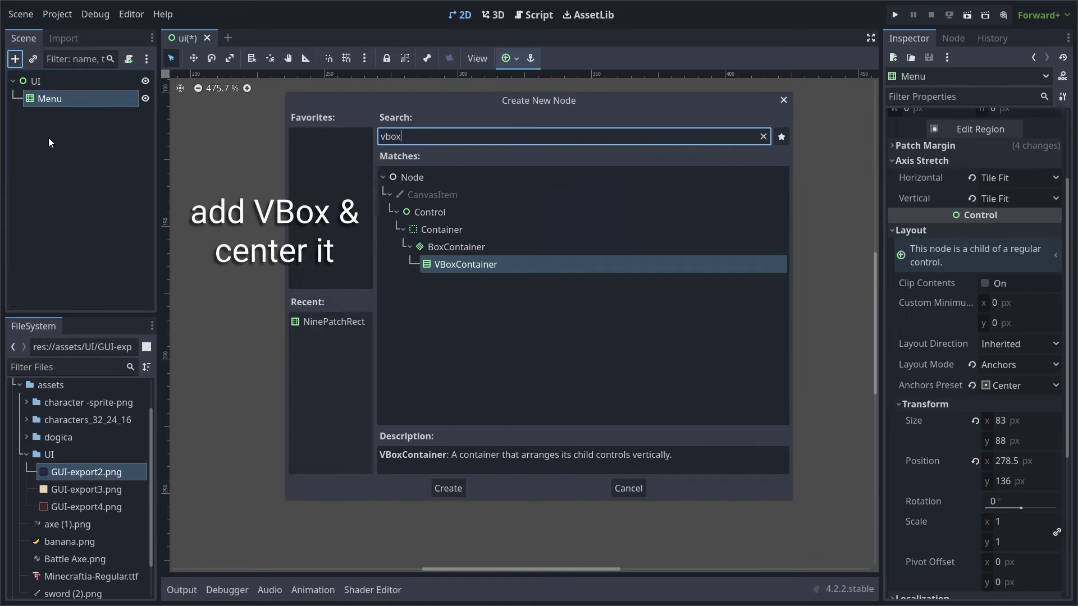
key("Return")
left_click(511, 58)
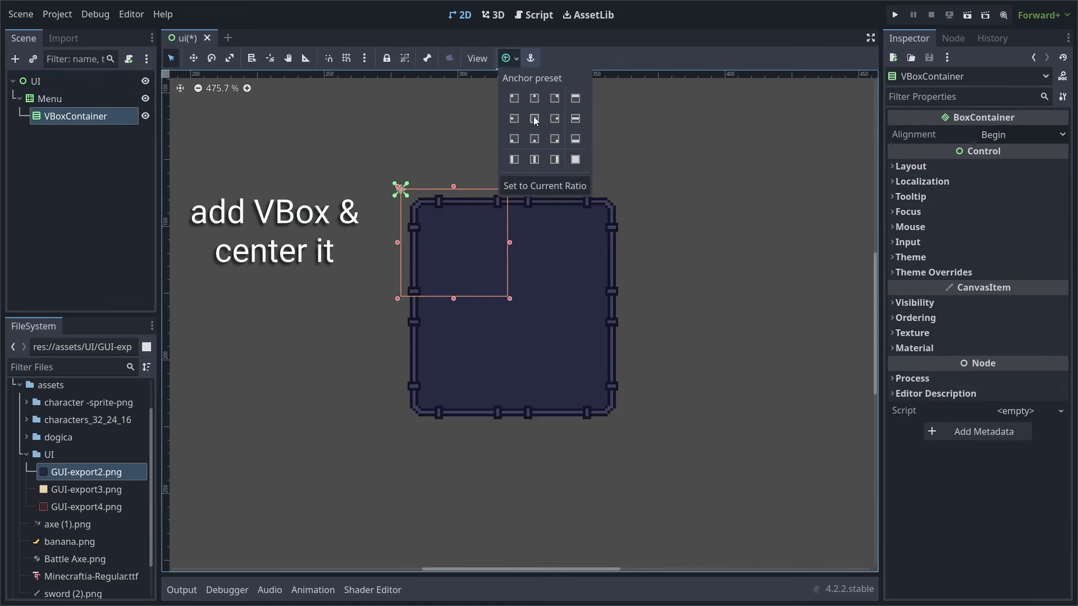
left_click(534, 118)
left_click(76, 120)
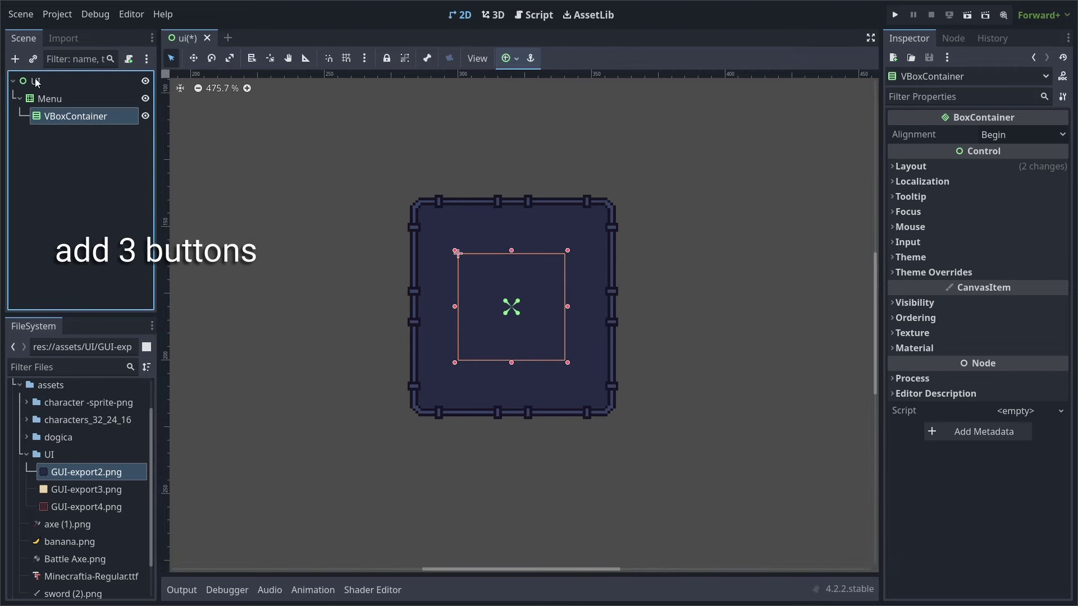
Step: Add a Button to the VBoxContainer and duplicate it twice
key("ctrl+a")
type("button")
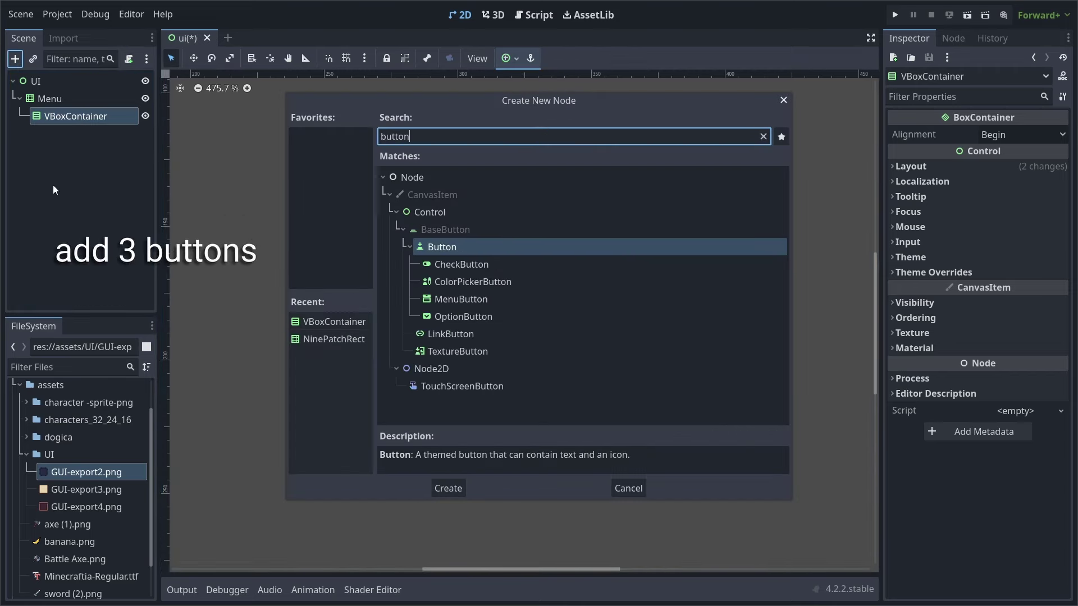
key("Return")
key("ctrl+d")
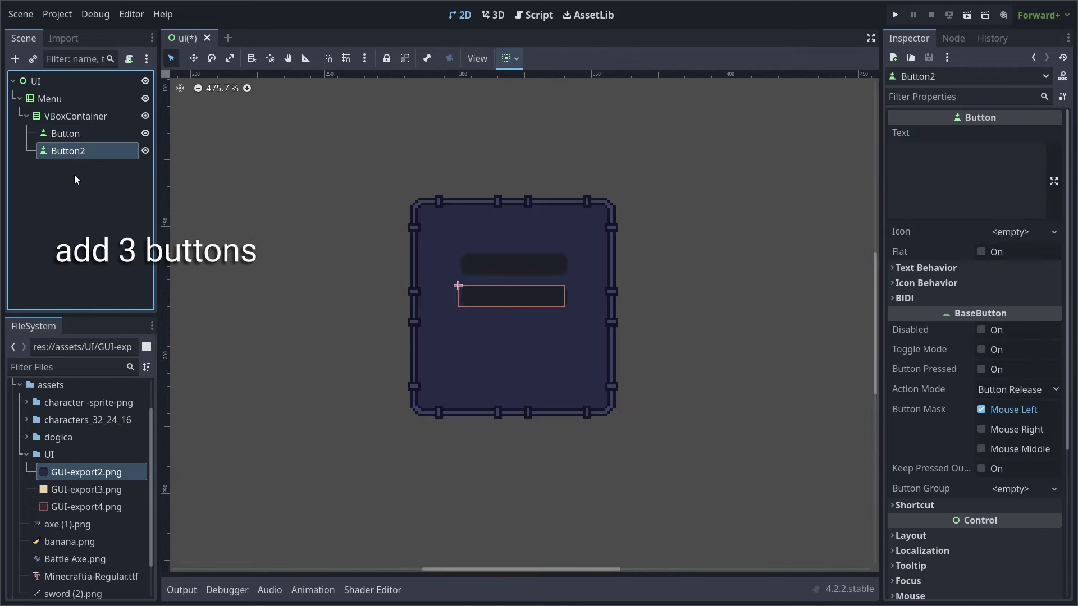
key("ctrl+d")
Step: Rename the three buttons Inventory, Party and Quit
double_click(67, 134)
type("Inventory")
key("Return")
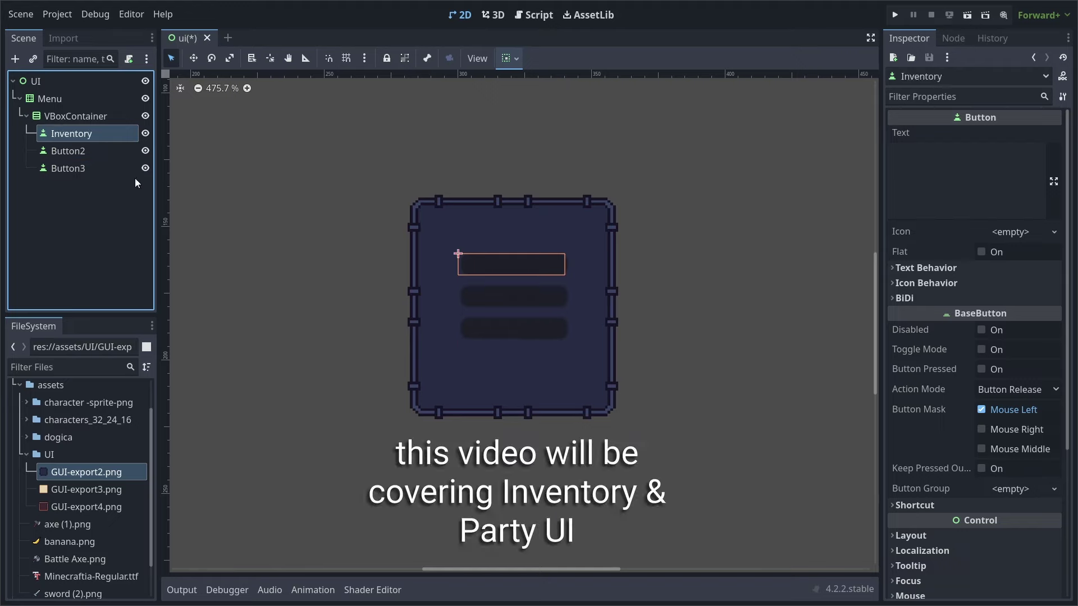
key("Down")
key("F2")
type("Party")
key("Return")
double_click(71, 168)
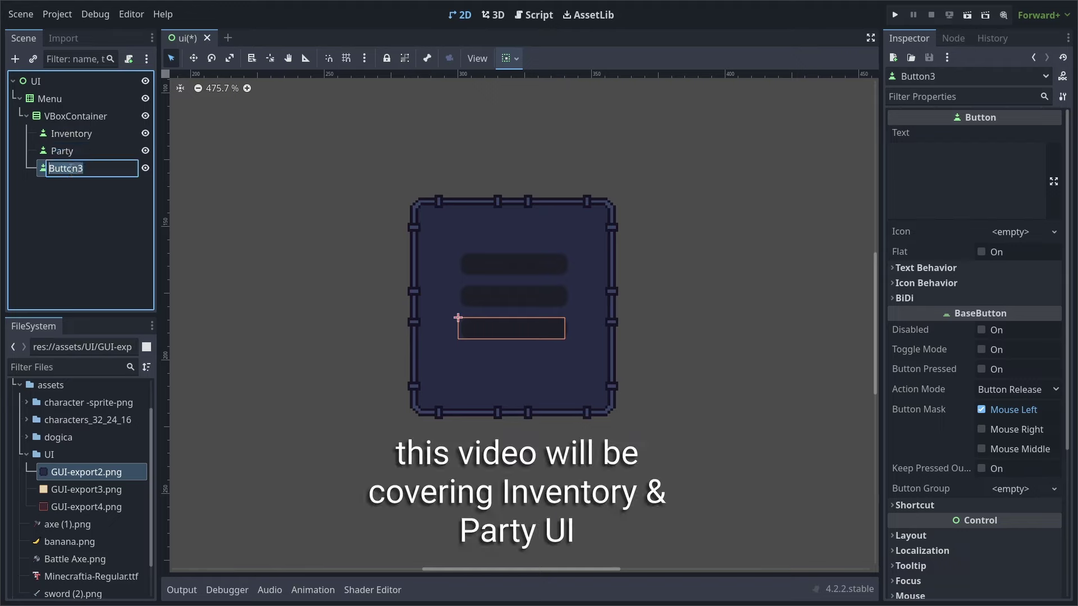
type("Quit")
key("Return")
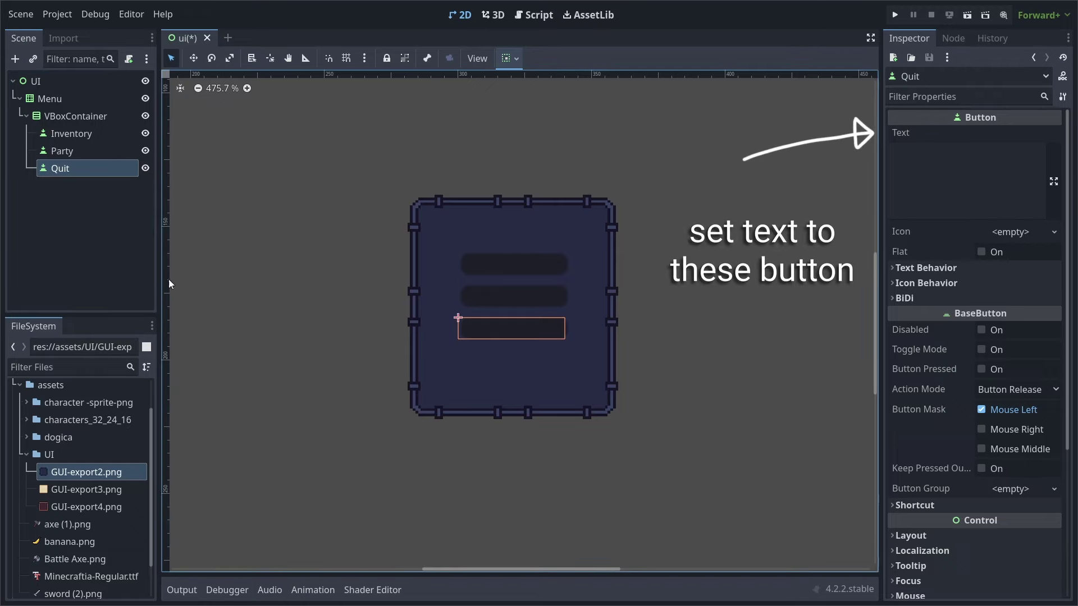
Step: Set the buttons' Text properties to Inventory, Party and Quit
scroll(528, 375, "up", 2)
left_click(71, 133)
left_click(972, 181)
type("I")
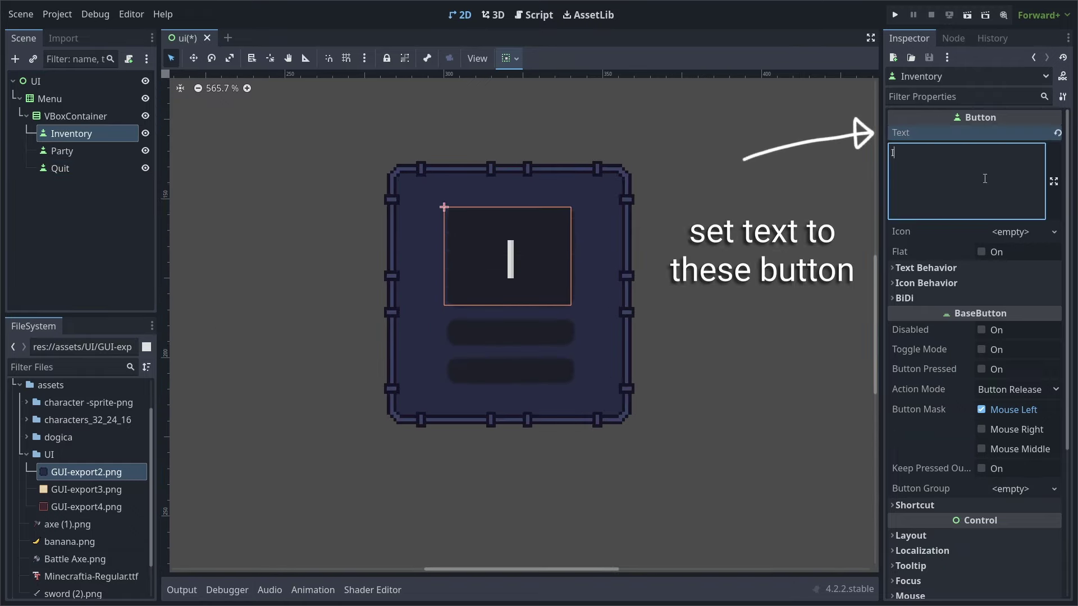
type("nventory")
left_click(62, 151)
left_click(972, 182)
type("Party")
left_click(60, 168)
left_click(972, 181)
type("Qu")
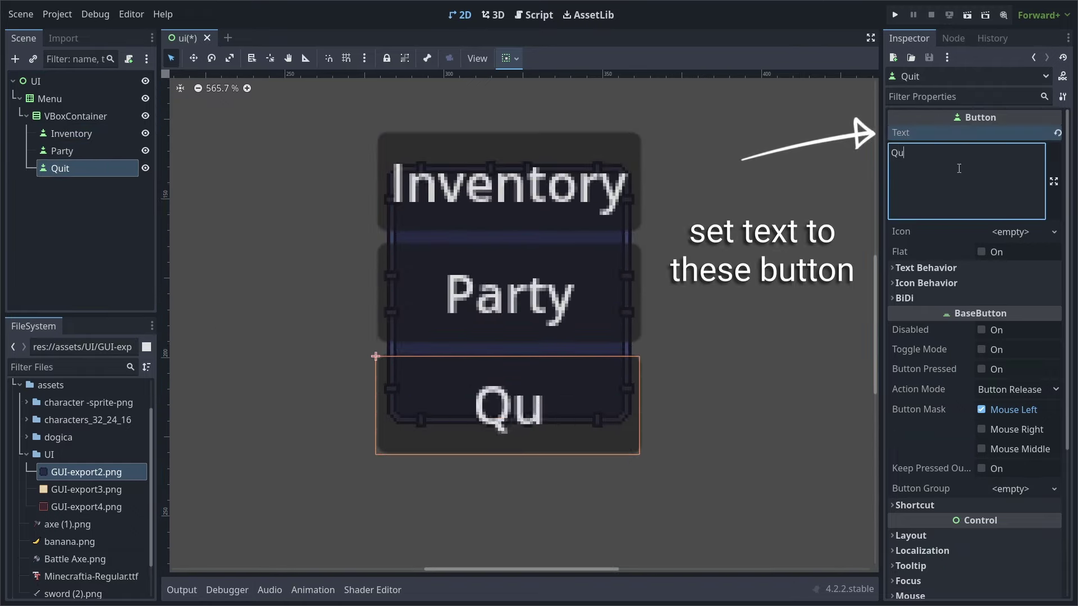
type("it")
Step: Give the root UI node a New Theme and enlarge the theme editor
left_click(717, 298)
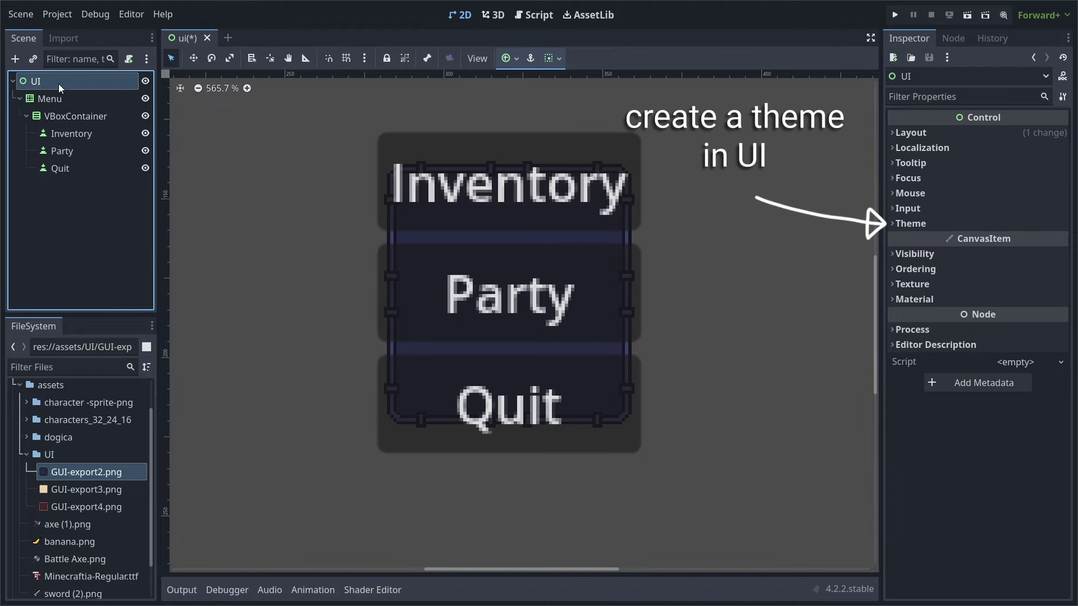
left_click(926, 223)
left_click(1014, 241)
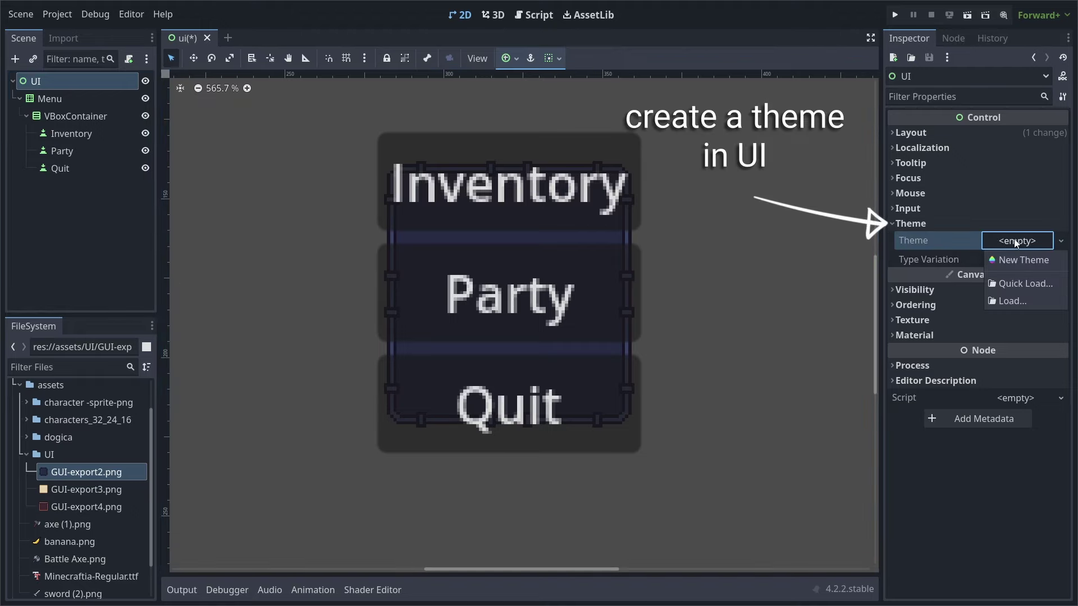
left_click(1010, 263)
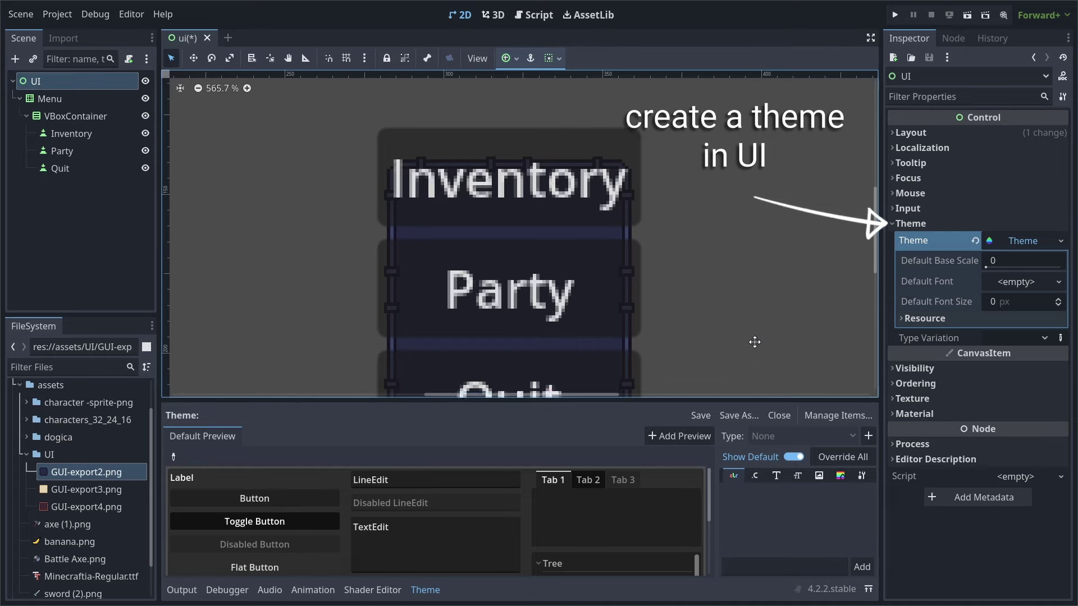
scroll(729, 308, "down", 2, "ctrl")
left_click_drag(536, 407, 536, 303)
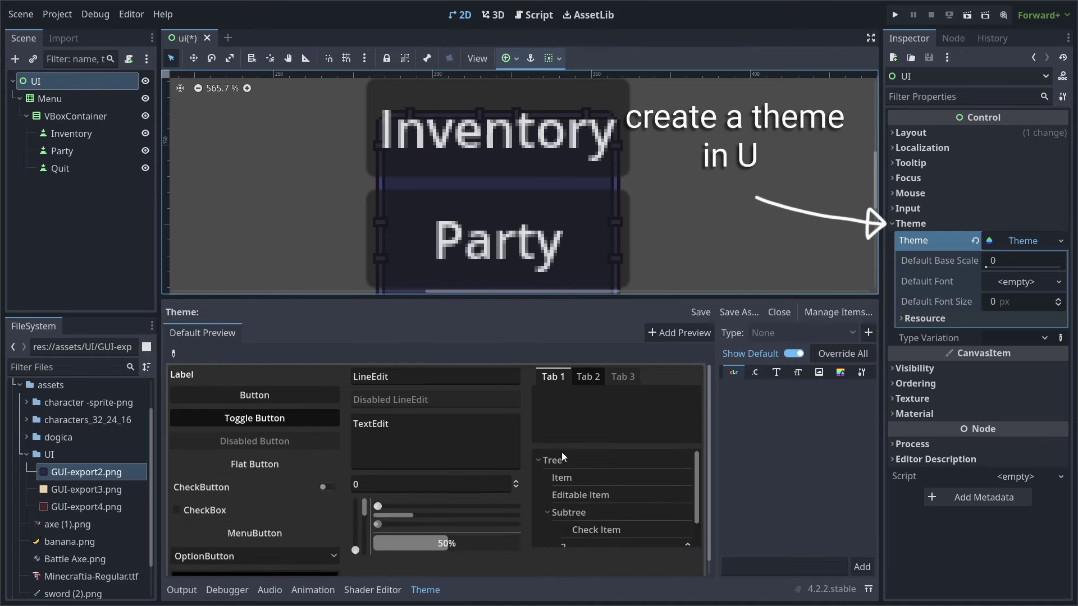
Step: Set the project's GUI custom font to Minecraftia-Regular.ttf, then save and restart
left_click(49, 16)
left_click(51, 29)
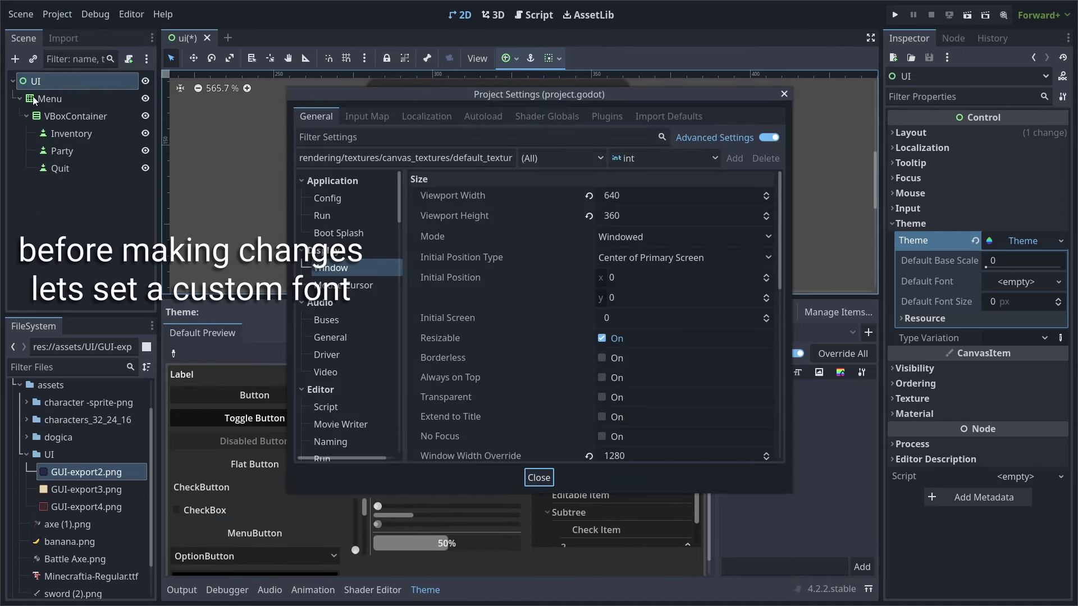
type("font")
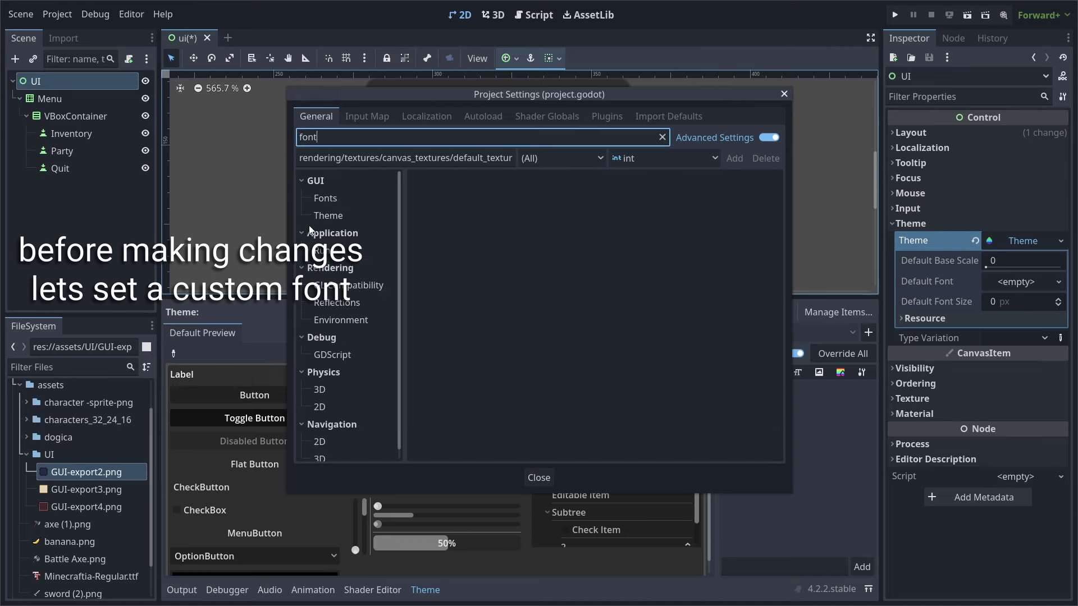
left_click(347, 217)
left_click(772, 180)
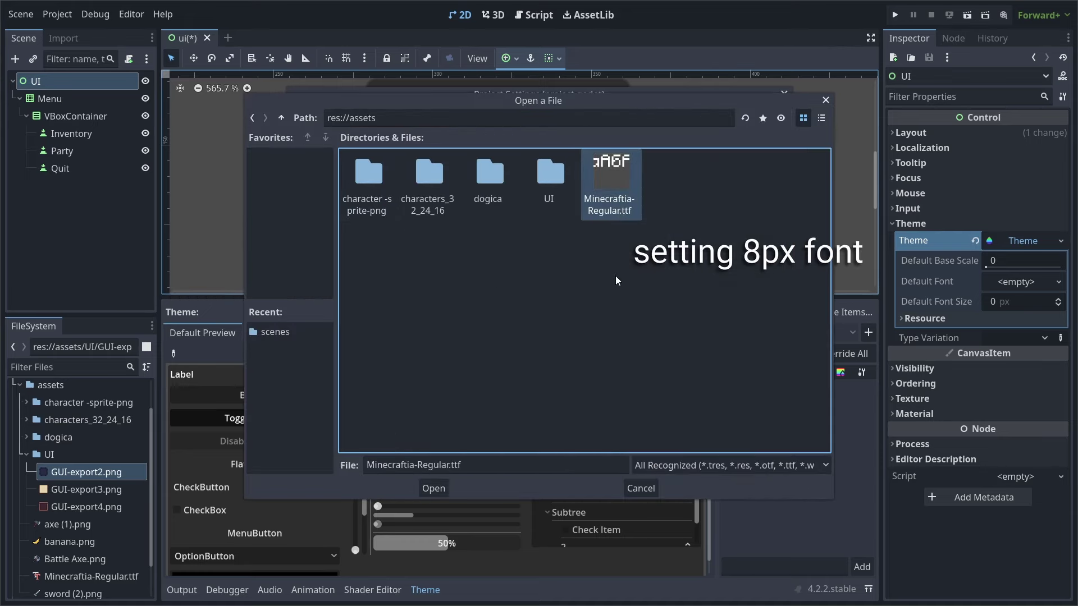
left_click(433, 487)
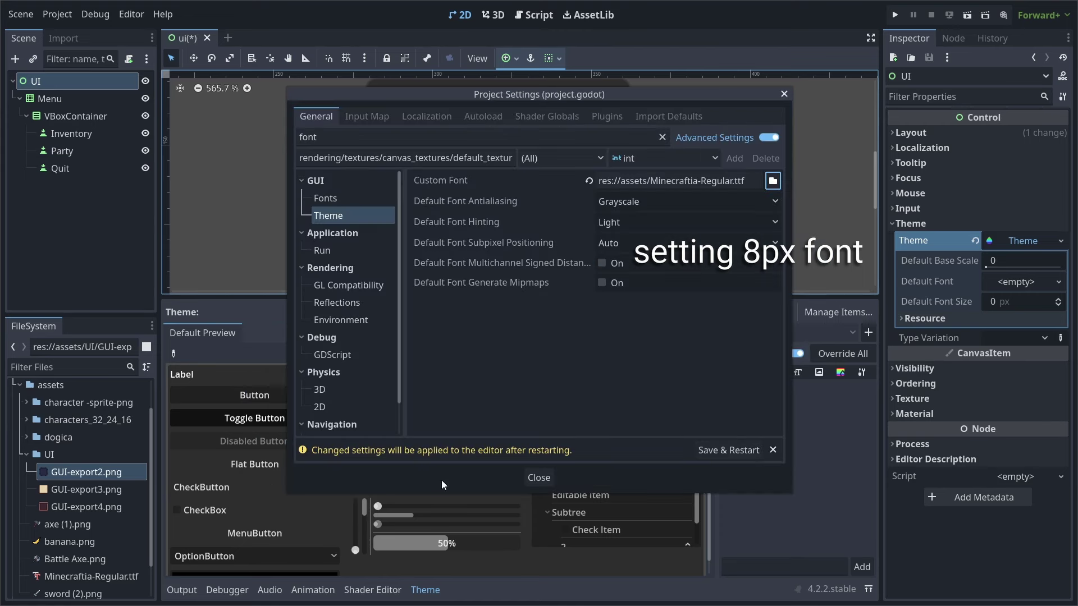
left_click(718, 450)
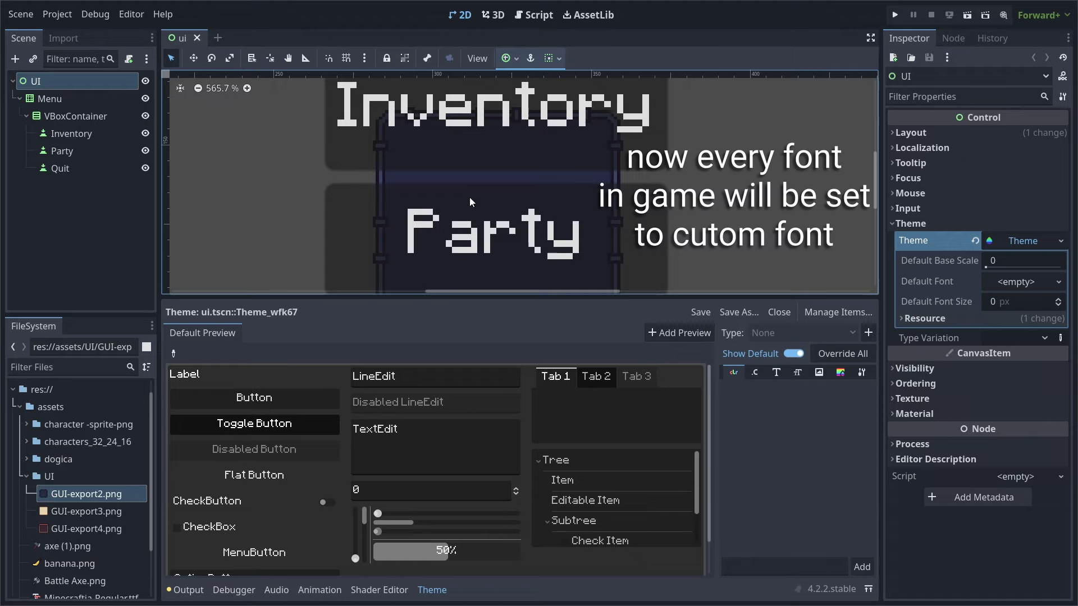
Step: Add the Button type to the theme
scroll(525, 189, "down", 3)
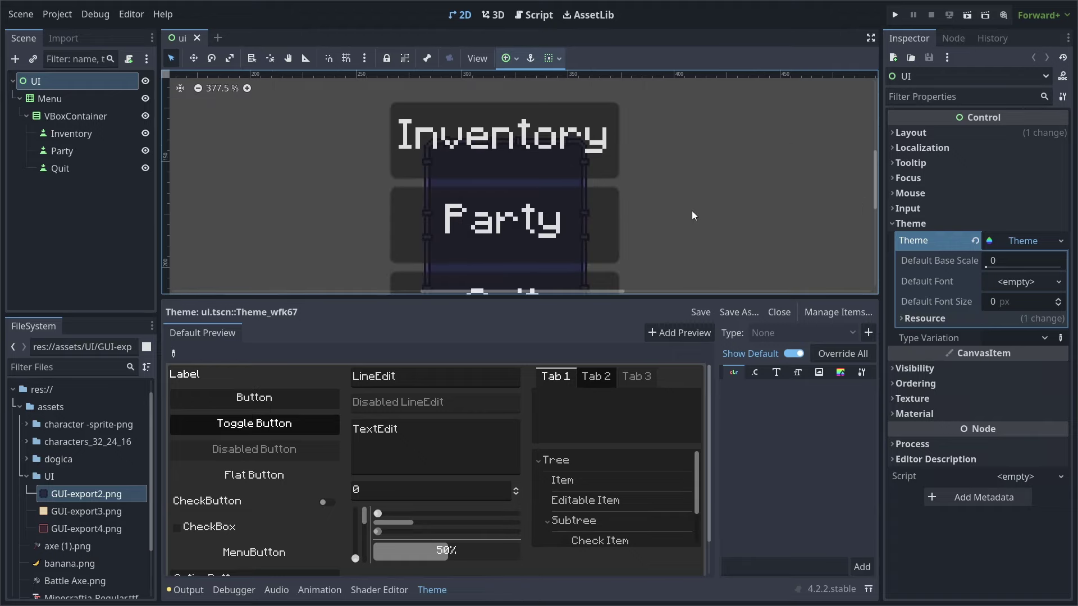
left_click(870, 332)
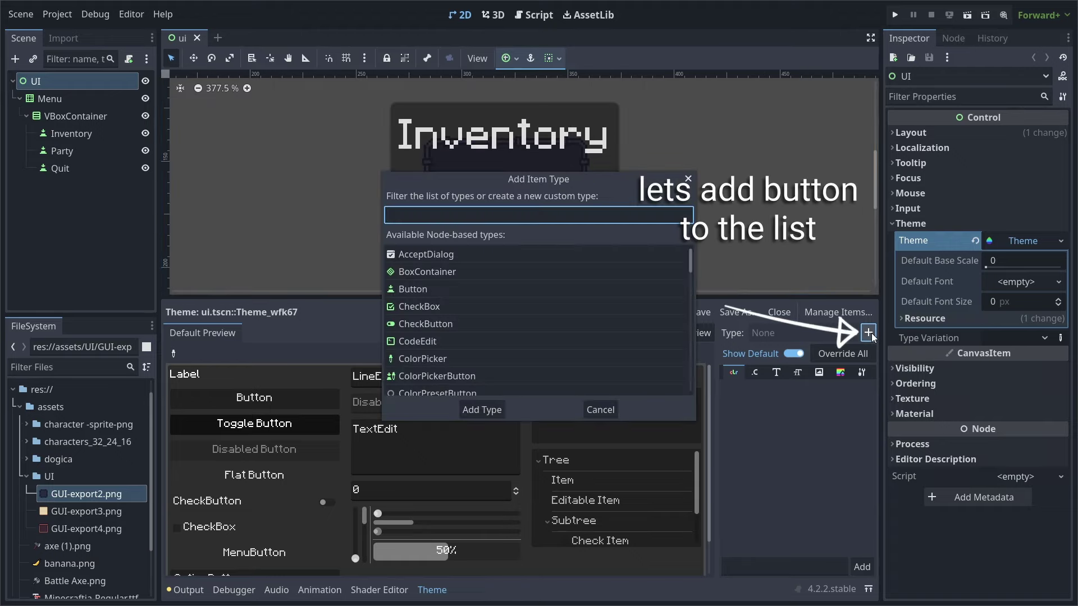
type("butt")
left_click(413, 255)
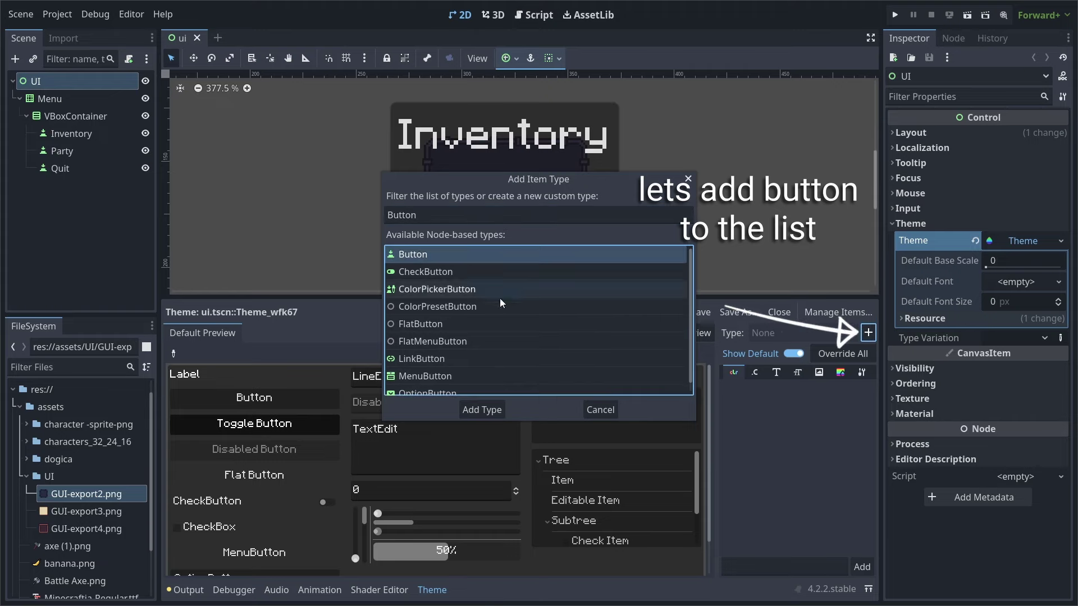
left_click(482, 410)
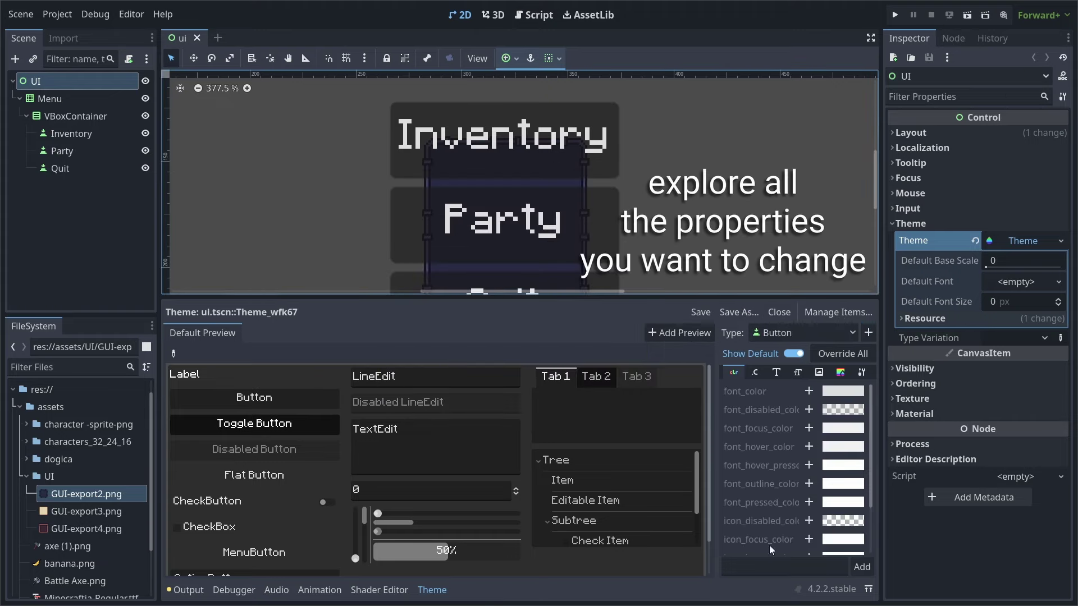
Step: Override Button's normal style with a new StyleBoxFlat
left_click(754, 372)
left_click(776, 372)
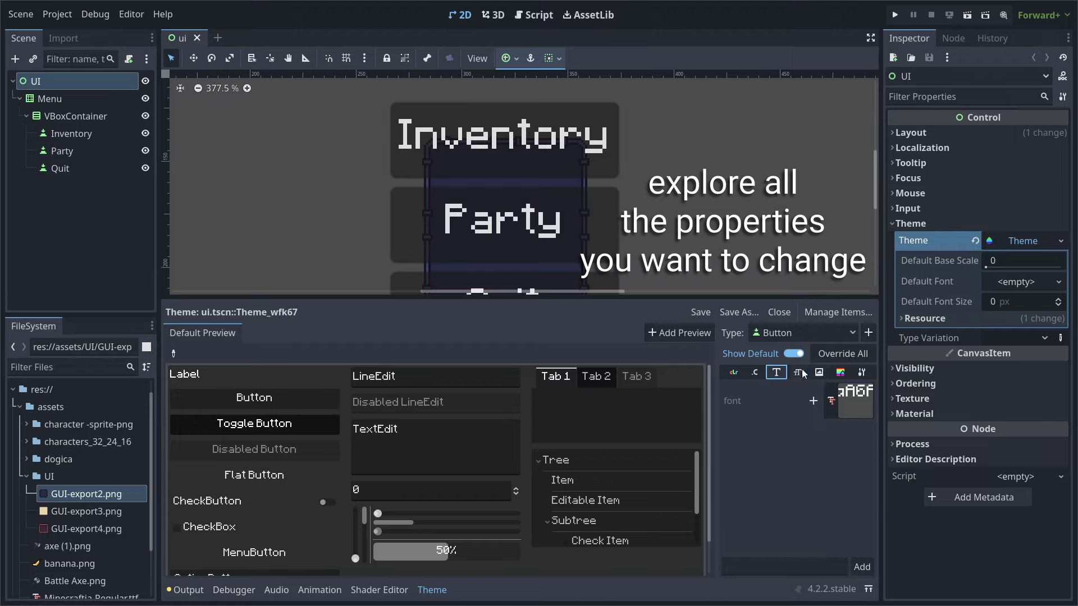
left_click(798, 372)
left_click(819, 372)
left_click(841, 373)
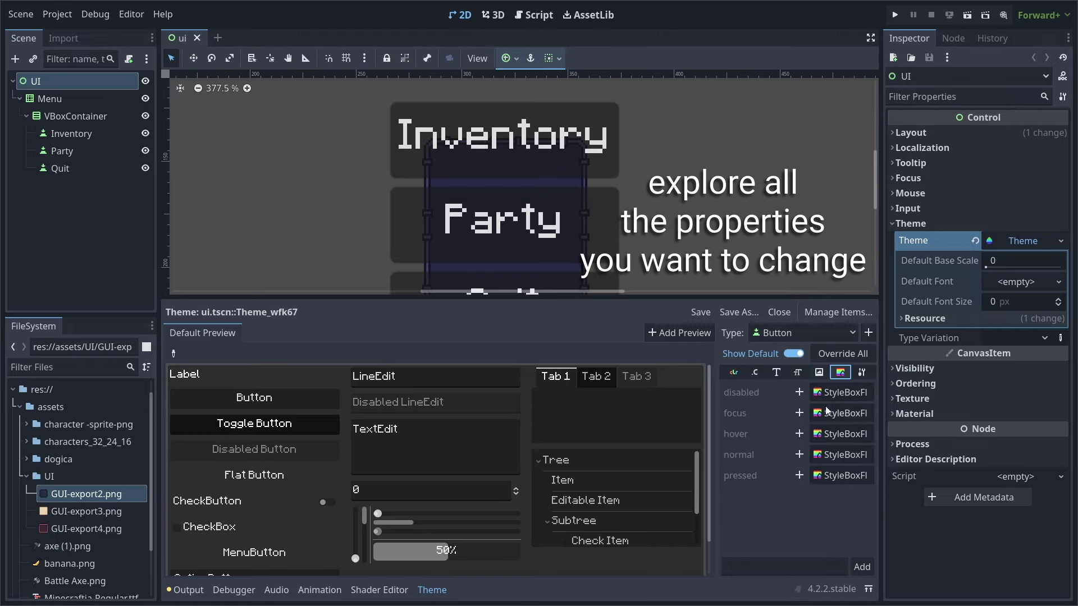
left_click(799, 454)
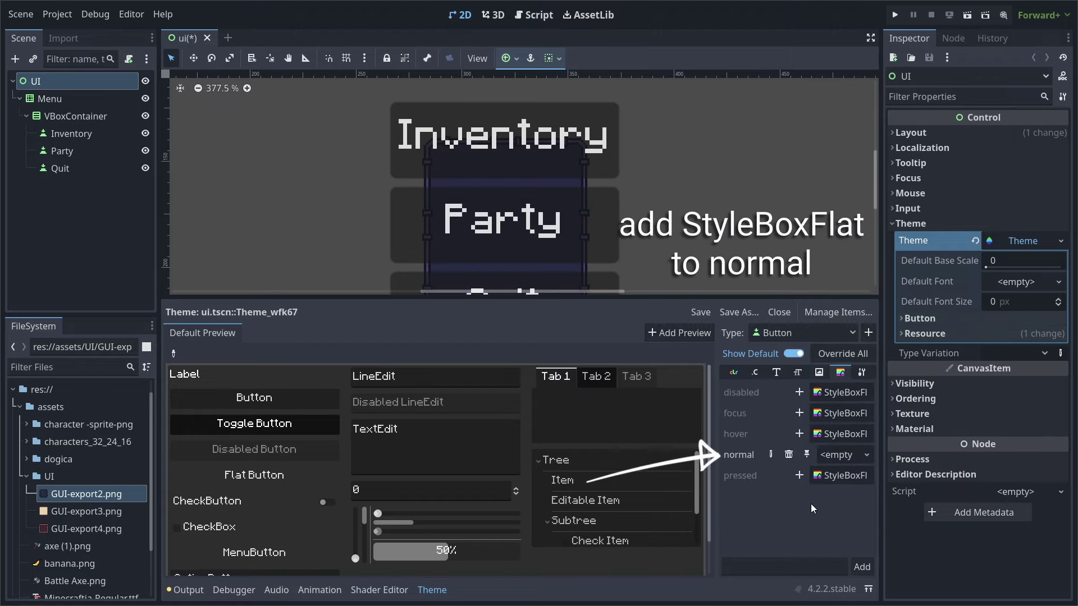
left_click(842, 455)
left_click(810, 508)
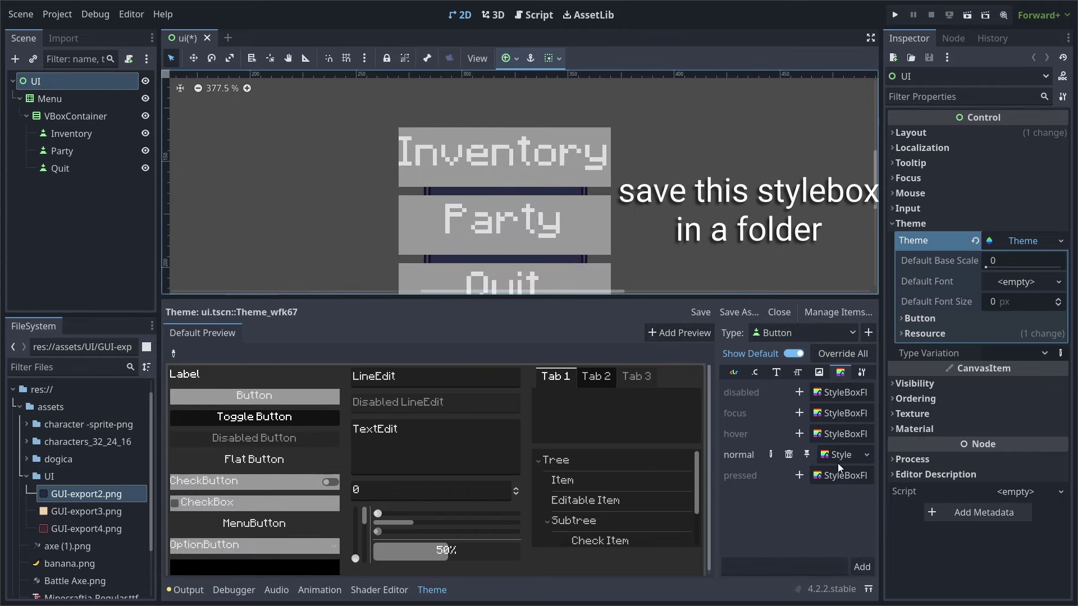
Step: Save the normal stylebox as normal_button.tres in a new 'Theme & Stylebox' folder
left_click(865, 456)
left_click(807, 572)
type("Resources")
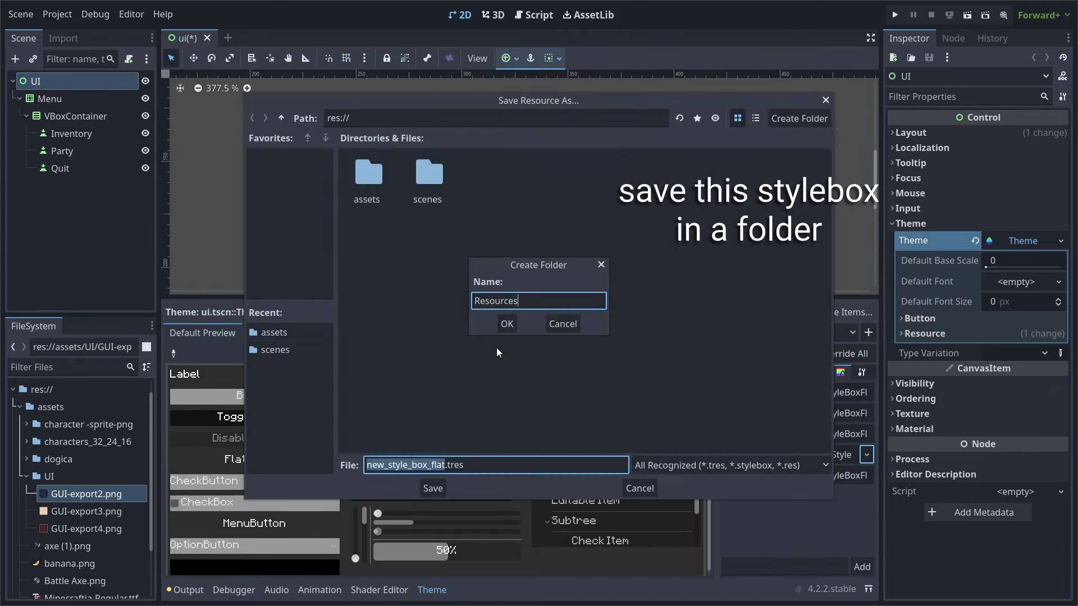
left_click(507, 324)
left_click(799, 118)
type("Theme & Stylebox")
left_click(508, 323)
type("normal_button")
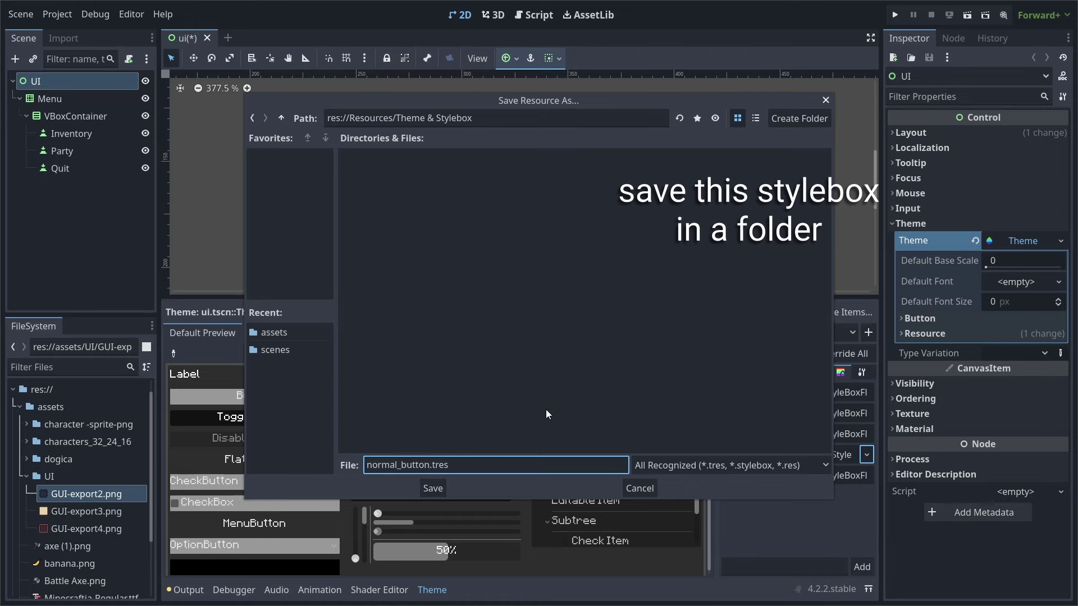
key("Return")
Step: Set the normal stylebox background colour to 3a4466
left_click(836, 454)
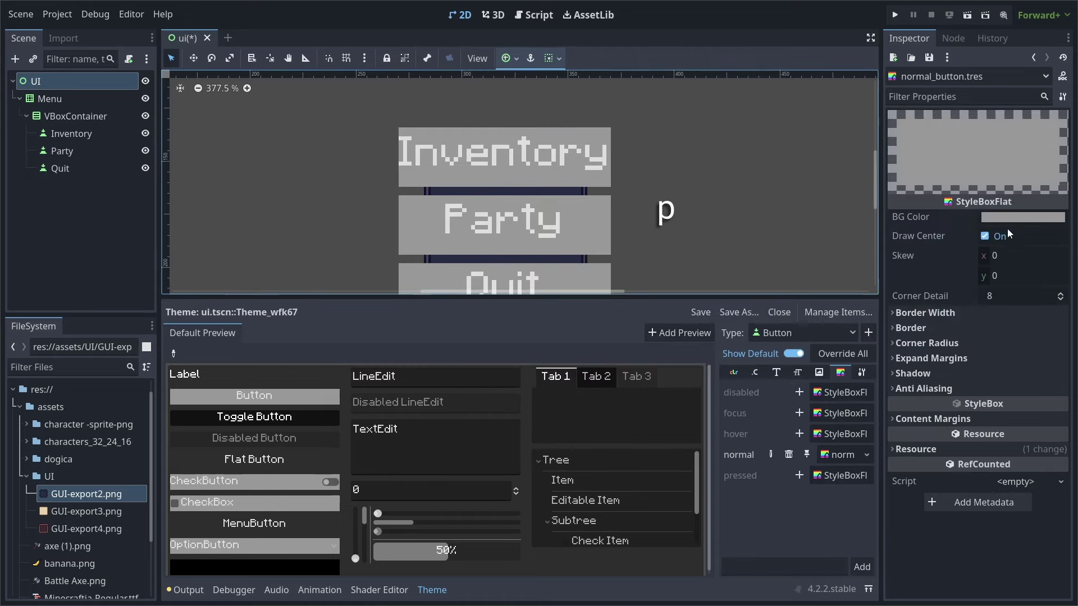
left_click(1022, 217)
left_click(971, 508)
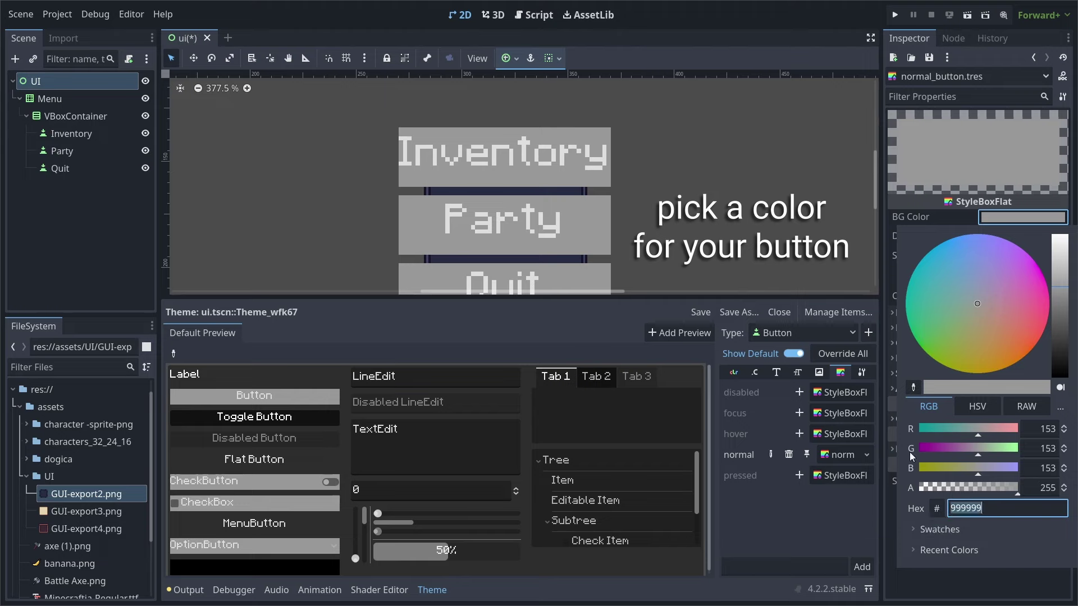
type("3a4466")
key("Return")
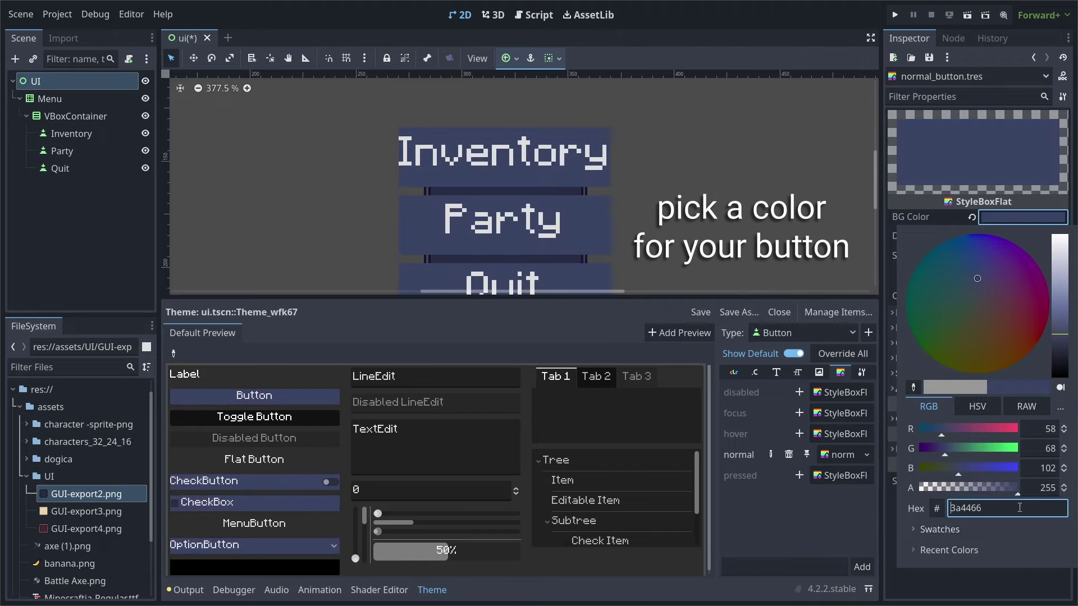
left_click(746, 201)
Step: Override the Button font_size to 8
left_click(797, 372)
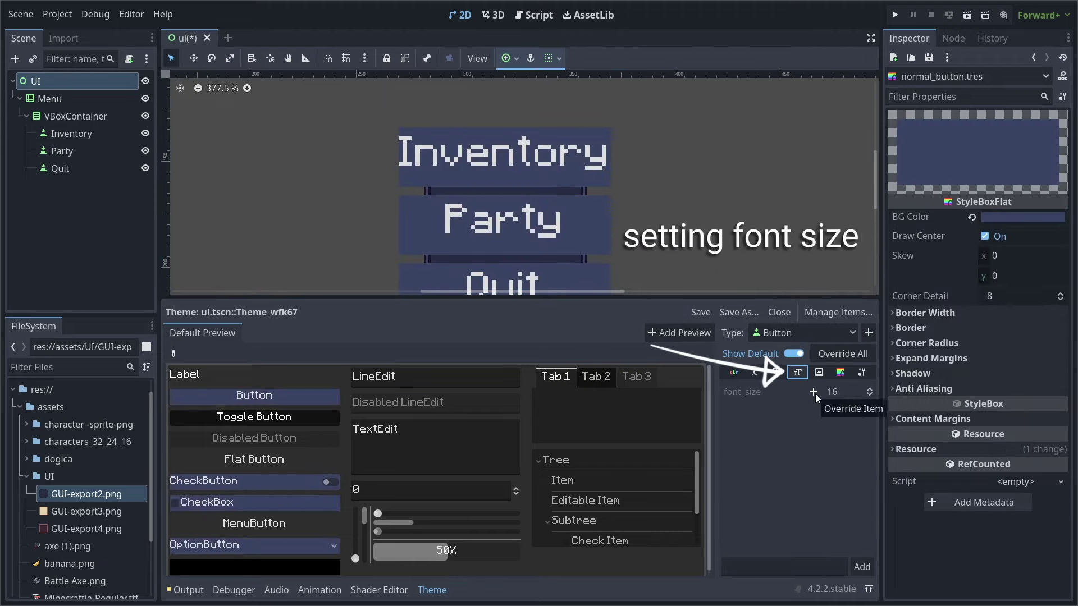
left_click(813, 391)
left_click(842, 392)
type("8")
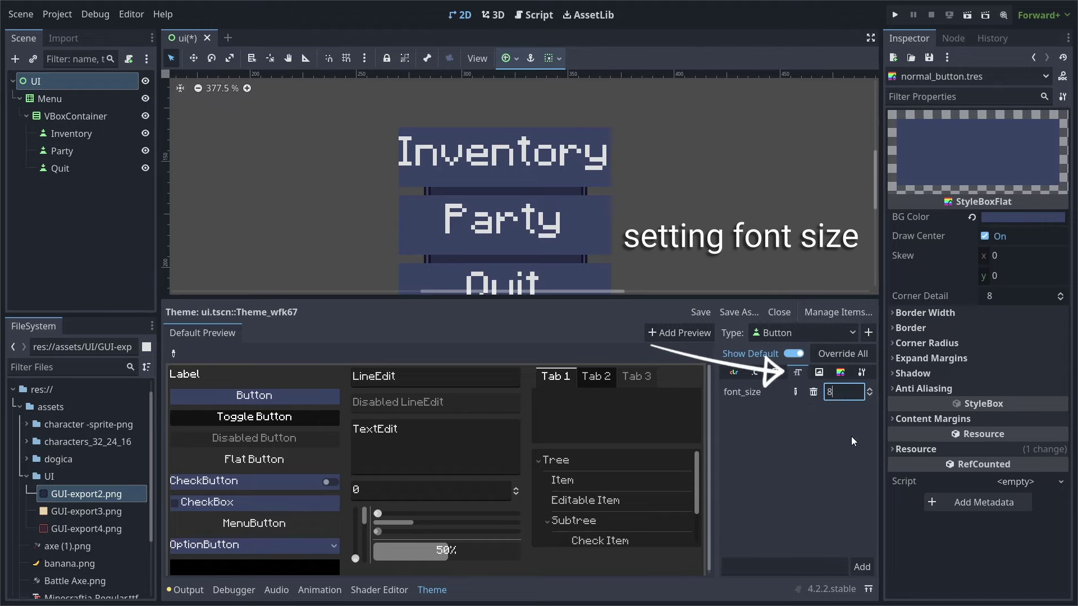
key("Return")
scroll(498, 272, "up", 1)
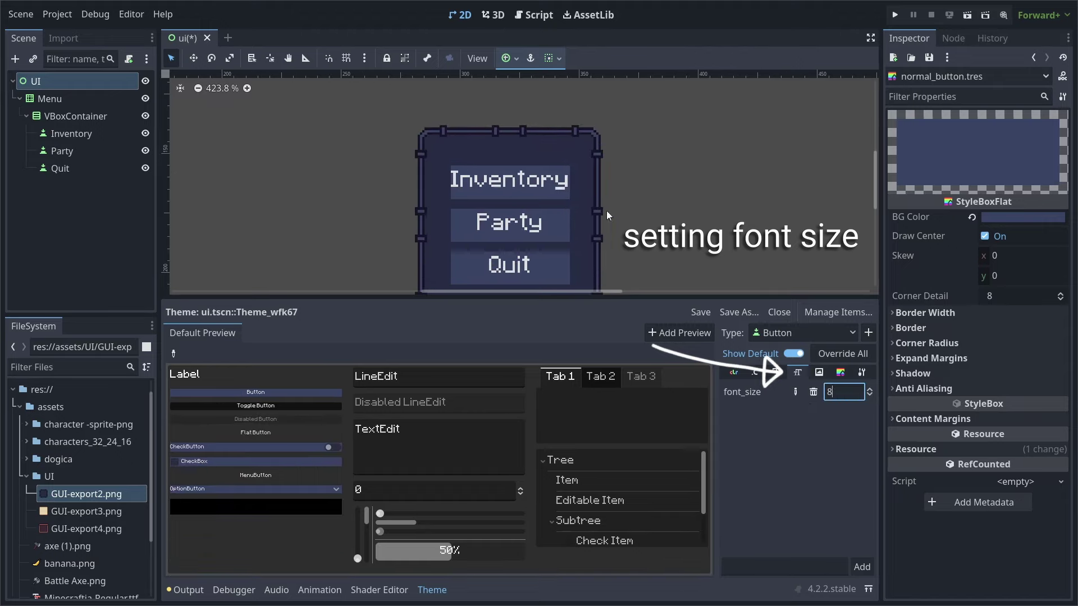
scroll(674, 252, "down", 2)
left_click(840, 372)
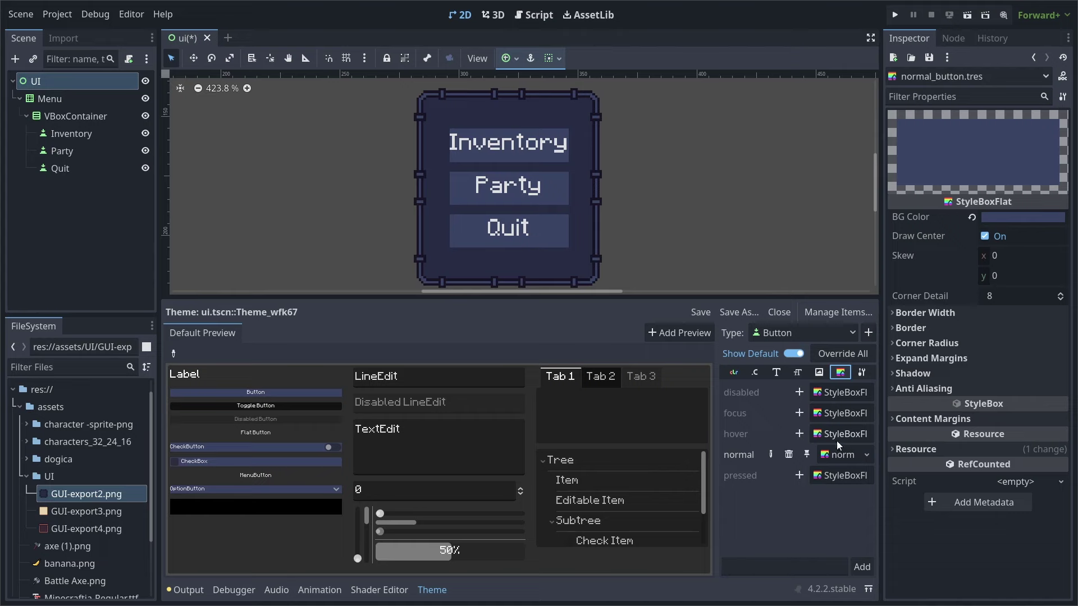
Step: Give normal_button.tres a 4 px bottom border with blended 262b44 border colour
left_click(925, 313)
left_click(991, 391)
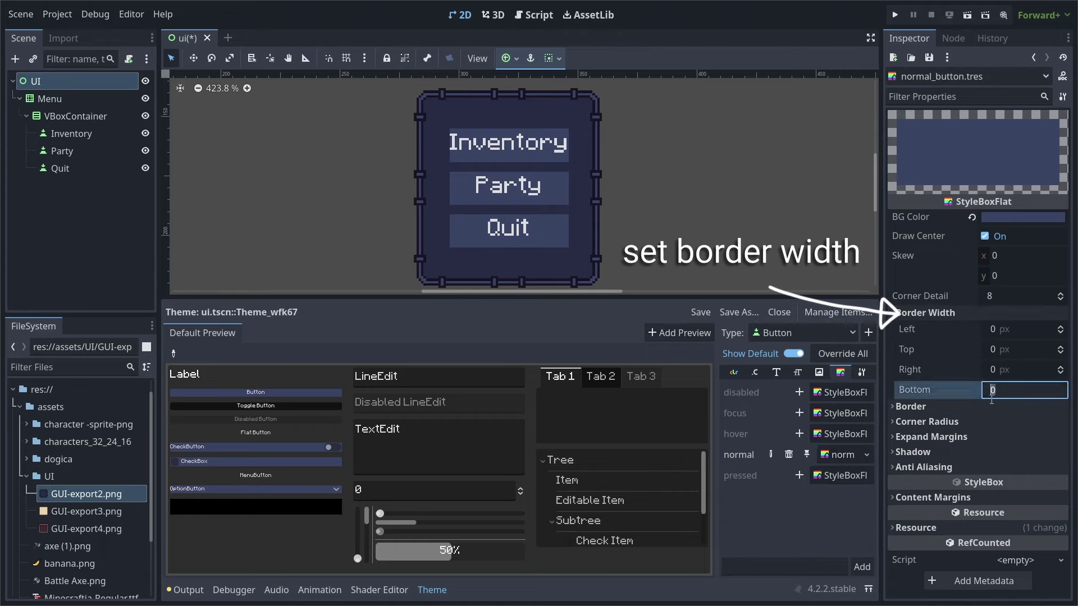
type("4")
key("Return")
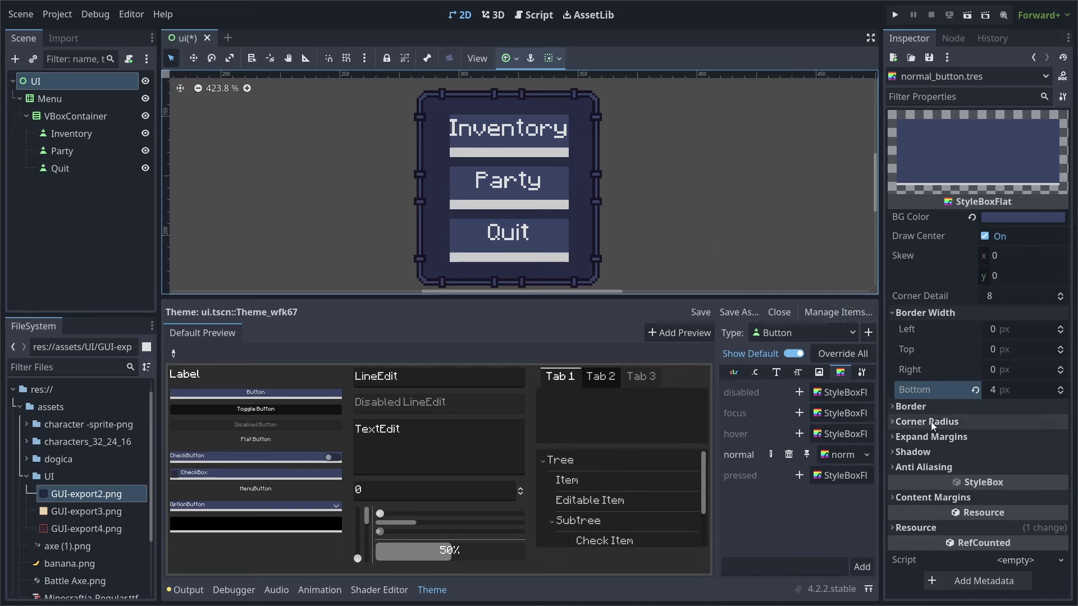
left_click(910, 407)
left_click(1018, 422)
type("262b44")
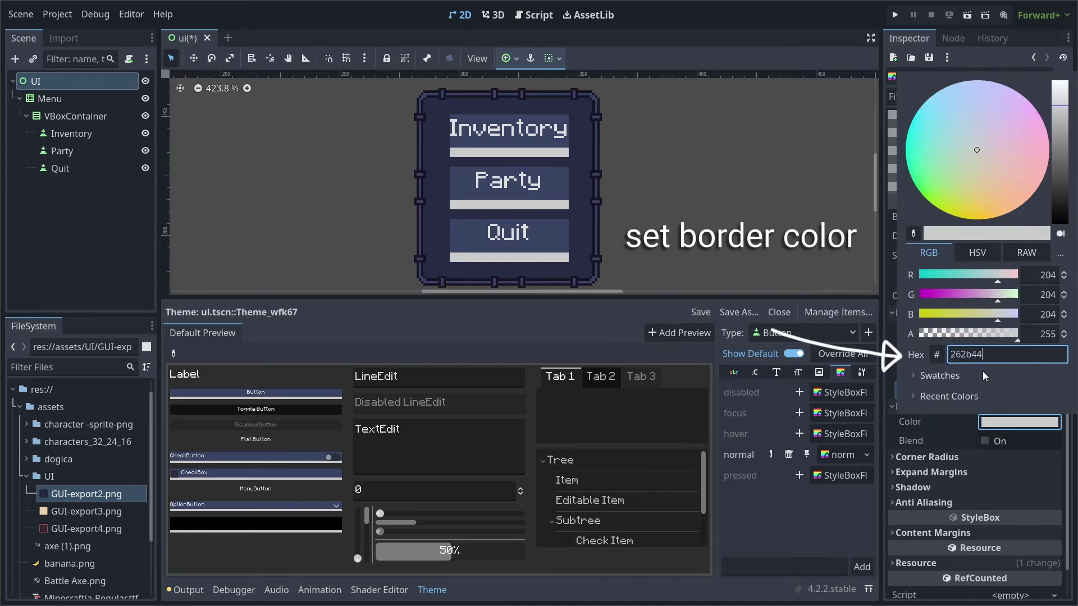
key("Return")
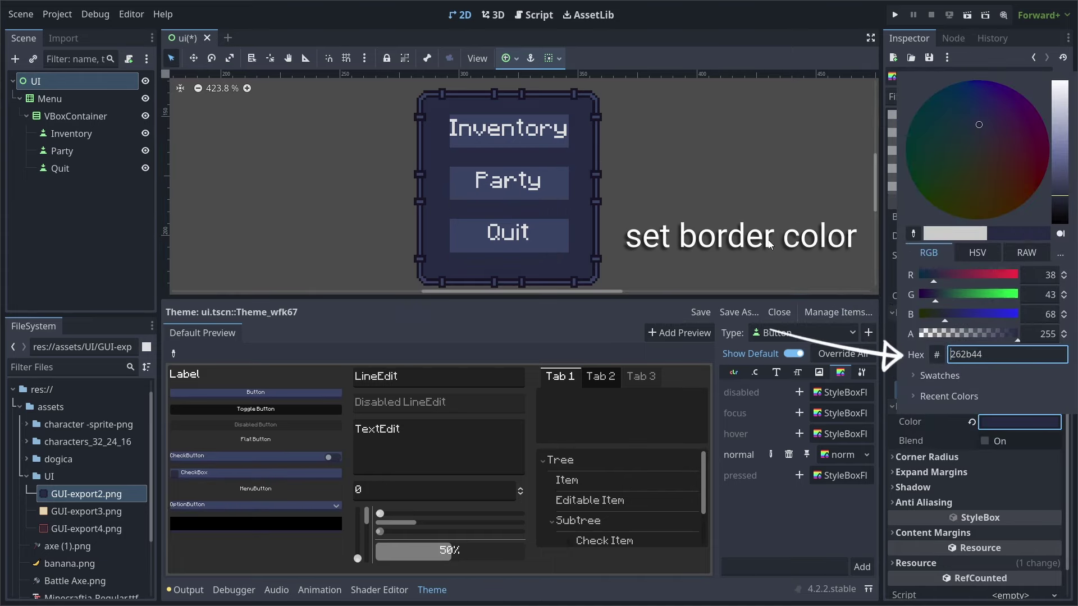
left_click(961, 431)
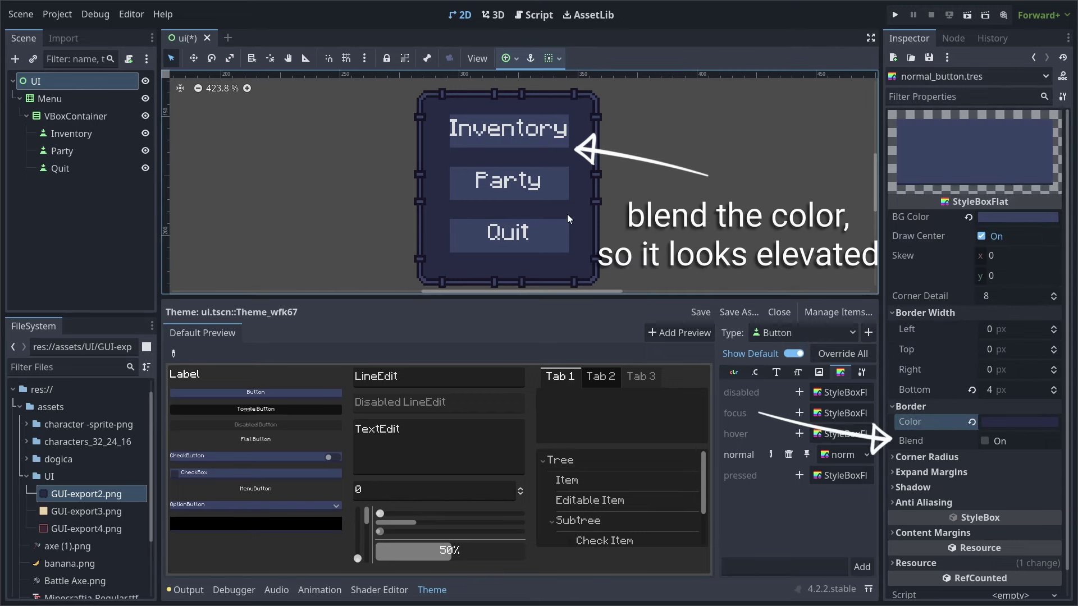
left_click(984, 442)
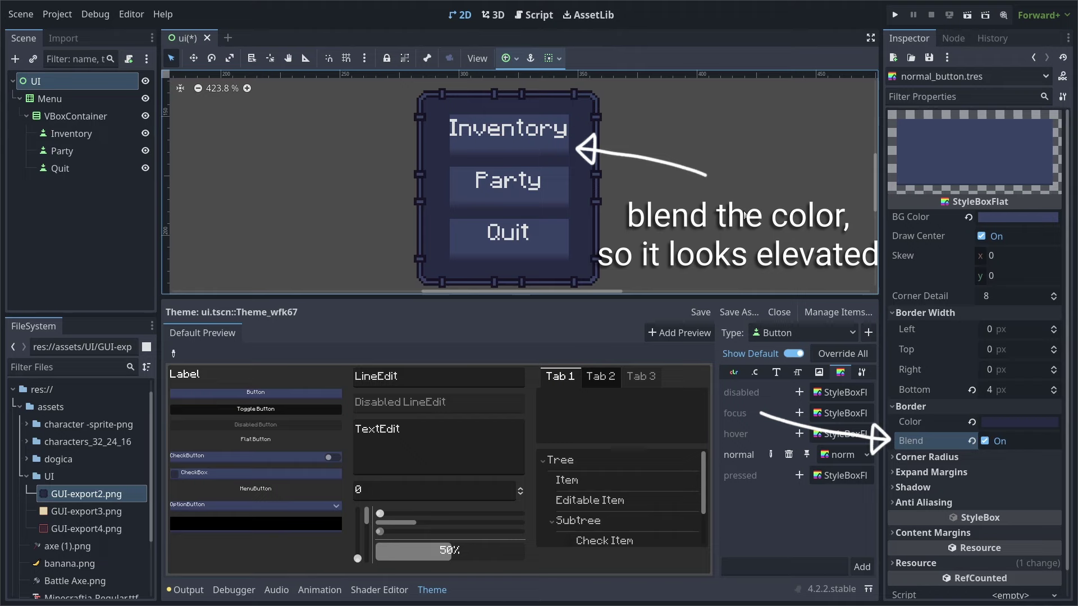
Step: Set the corner radius to 4 px on all four corners
scroll(556, 174, "up", 5)
scroll(557, 174, "down", 1)
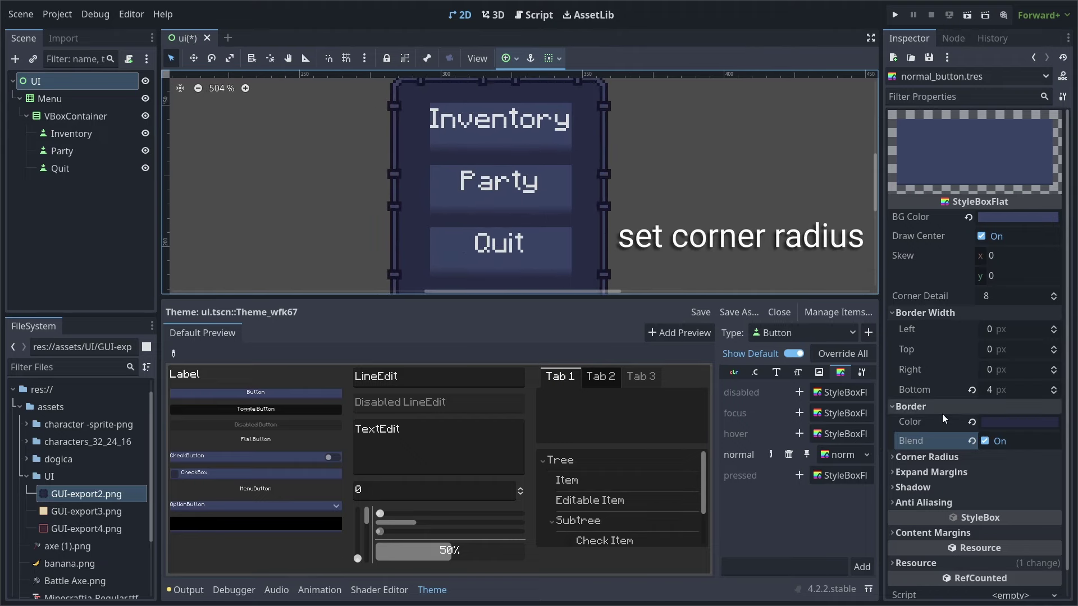
scroll(942, 413, "down", 1)
left_click(937, 435)
scroll(1007, 383, "down", 2)
key("Tab")
key("4")
key("Tab")
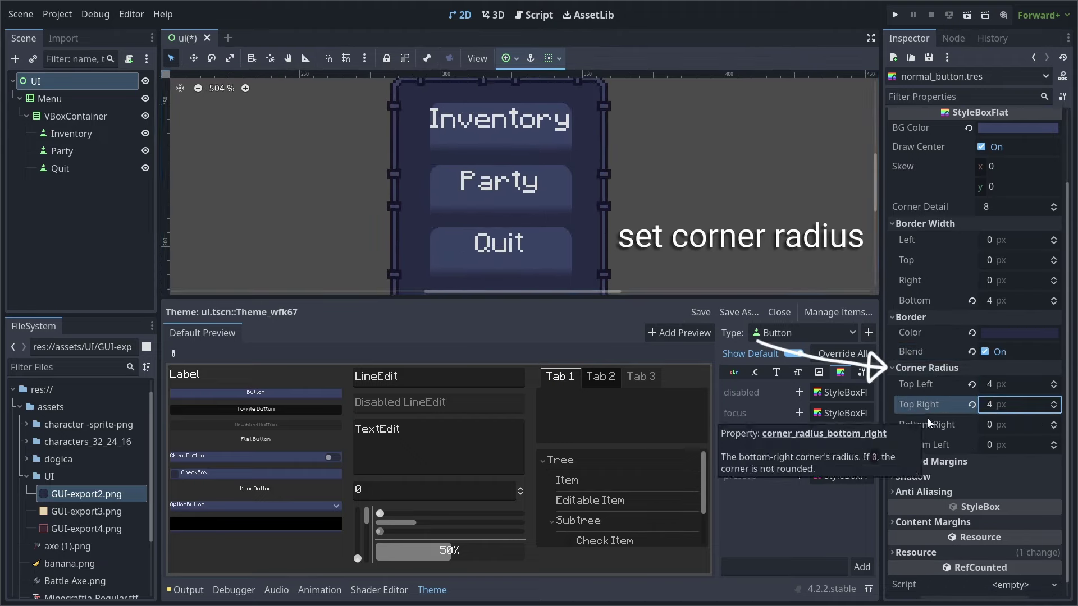
key("4")
key("Tab")
key("4")
key("Tab")
type("4")
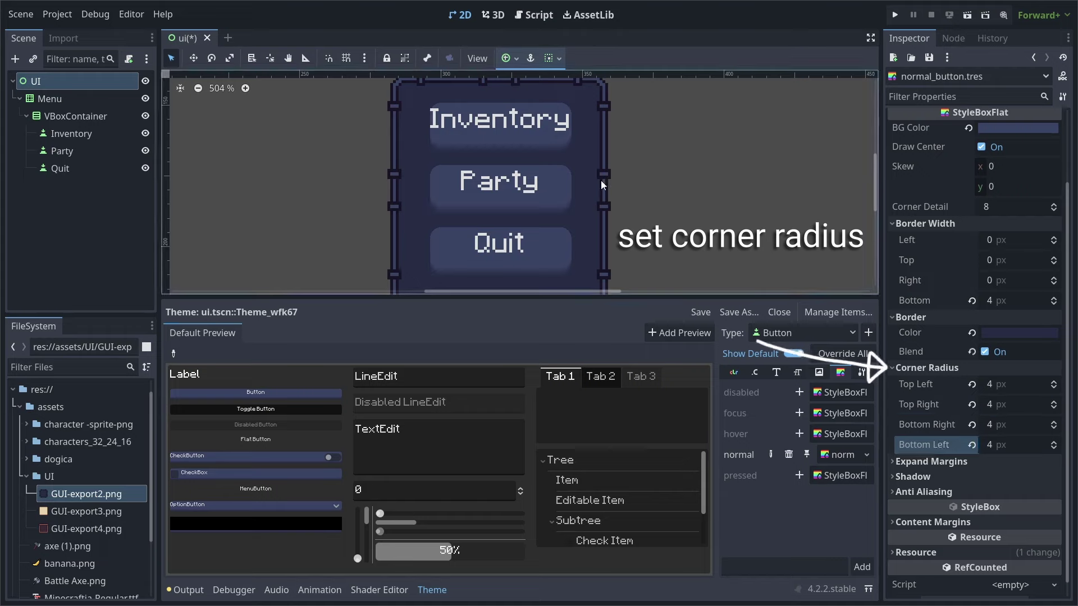
Step: Set content margins to left 4, top 2 and right 4
left_click(933, 522)
scroll(977, 449, "down", 2)
left_click(1016, 442)
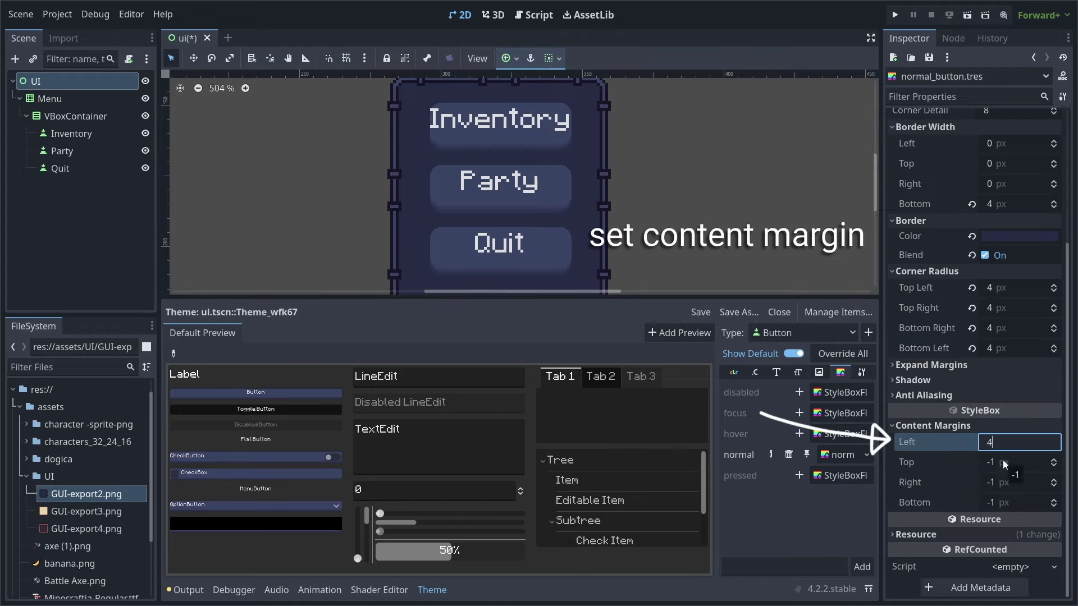
type("4")
left_click(998, 462)
type("2")
key("Tab")
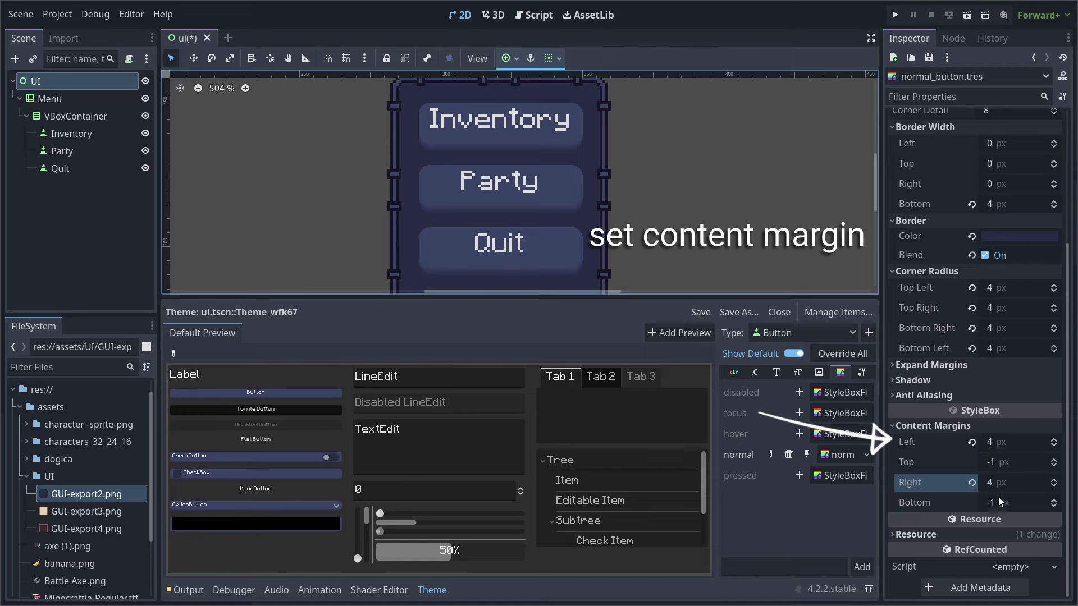
type("4")
key("Return")
Step: Set the shadow size to 2 px
scroll(513, 267, "down", 1)
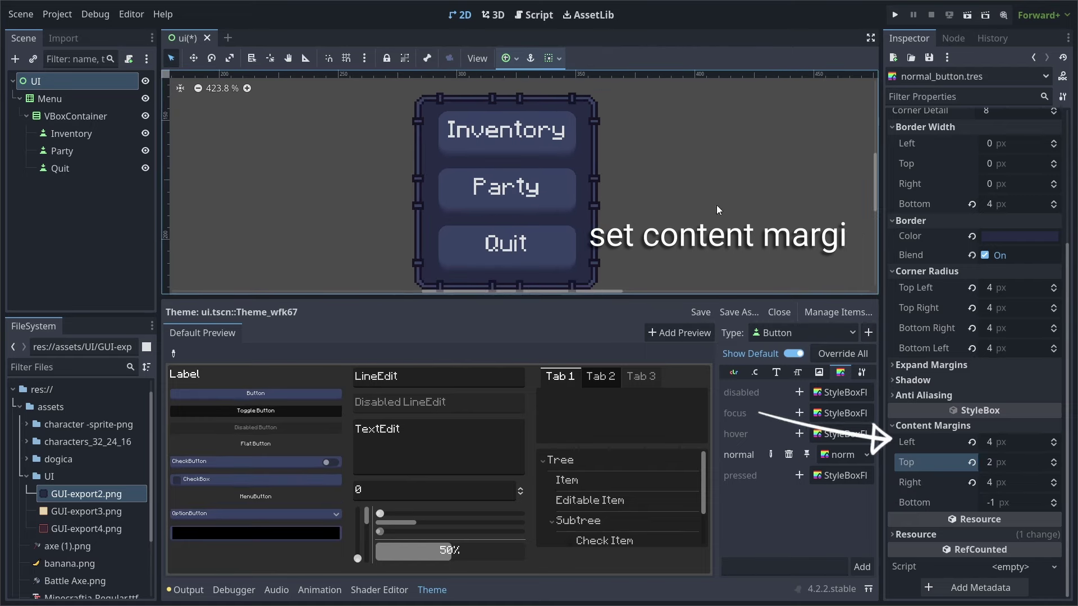
left_click(893, 380)
left_click(1016, 414)
type("2")
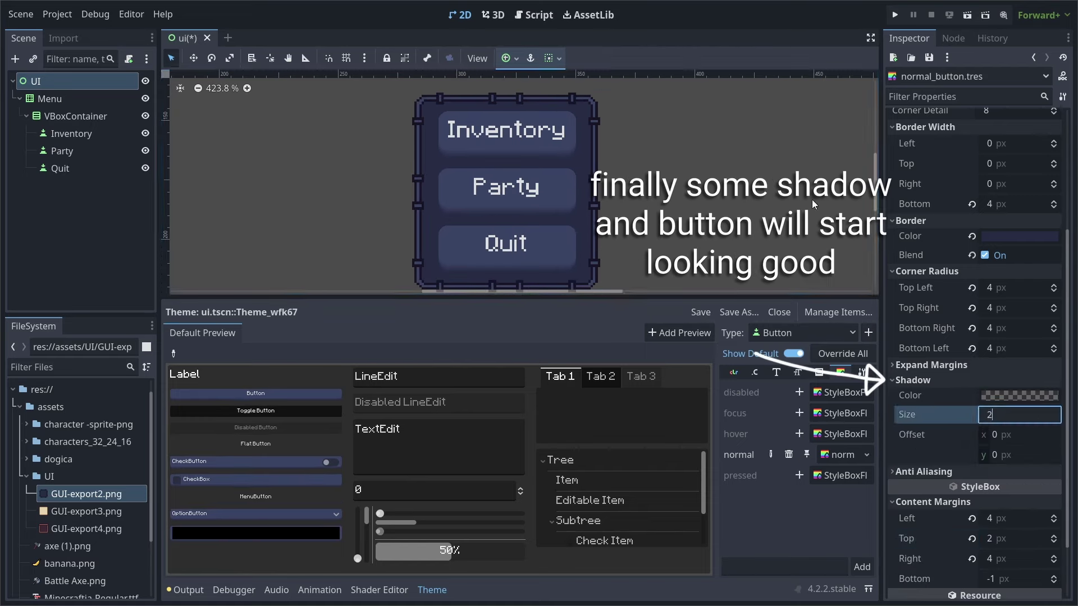
left_click(812, 200)
scroll(415, 126, "up", 1)
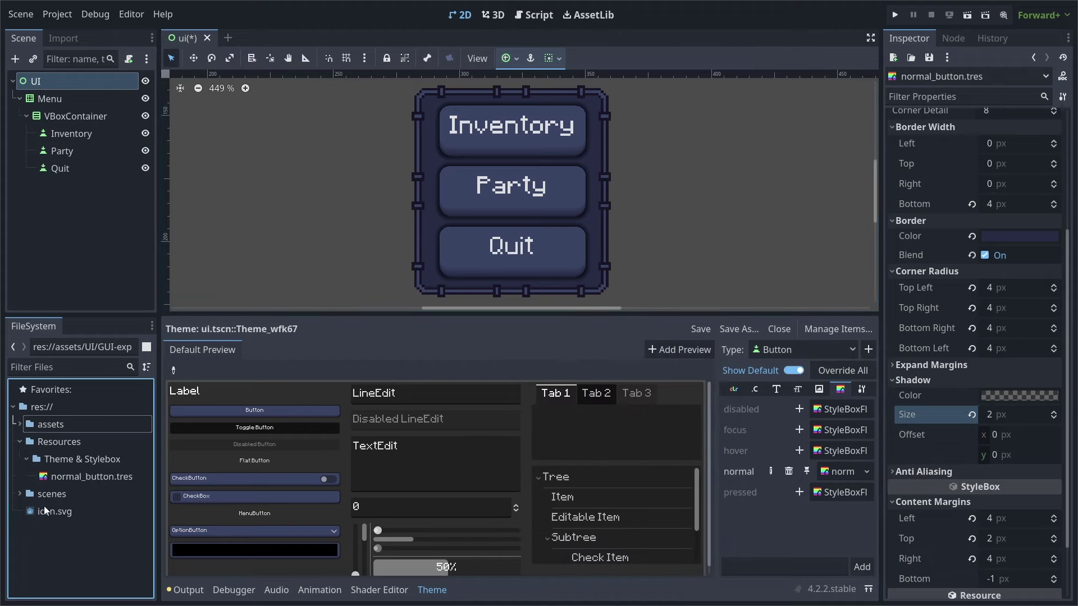
Step: Duplicate normal_button.tres as hover_button.tres
left_click(84, 477)
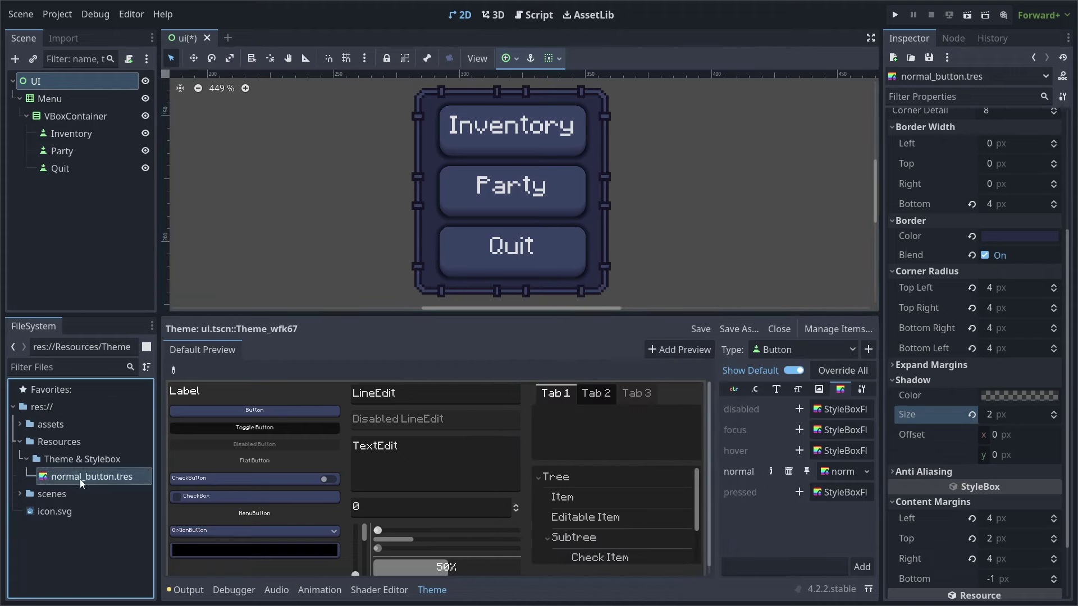
right_click(68, 480)
left_click(106, 505)
type("h")
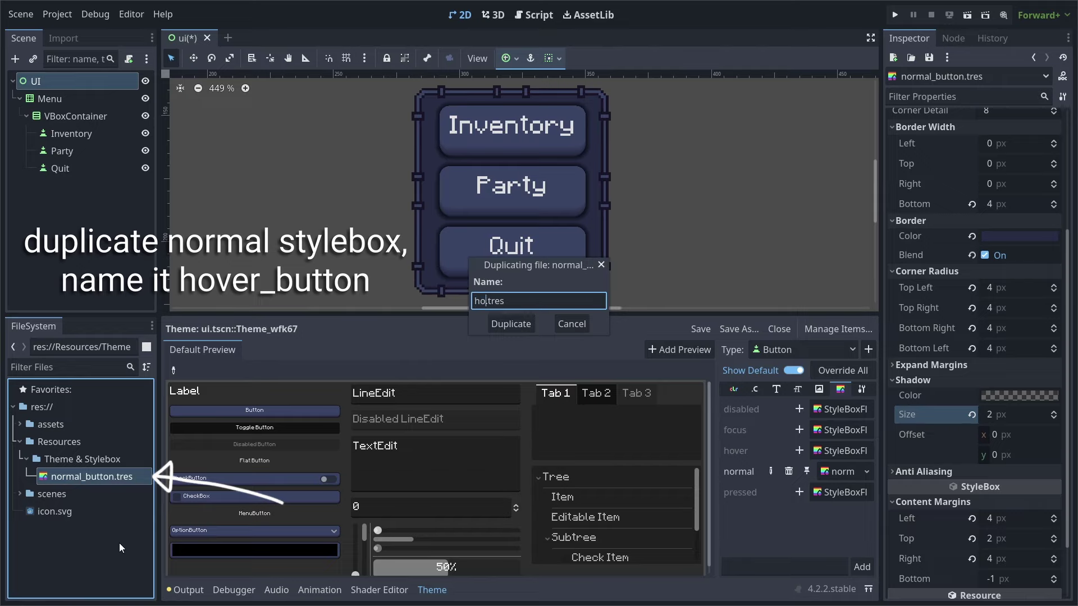
type("over_button")
key("Return")
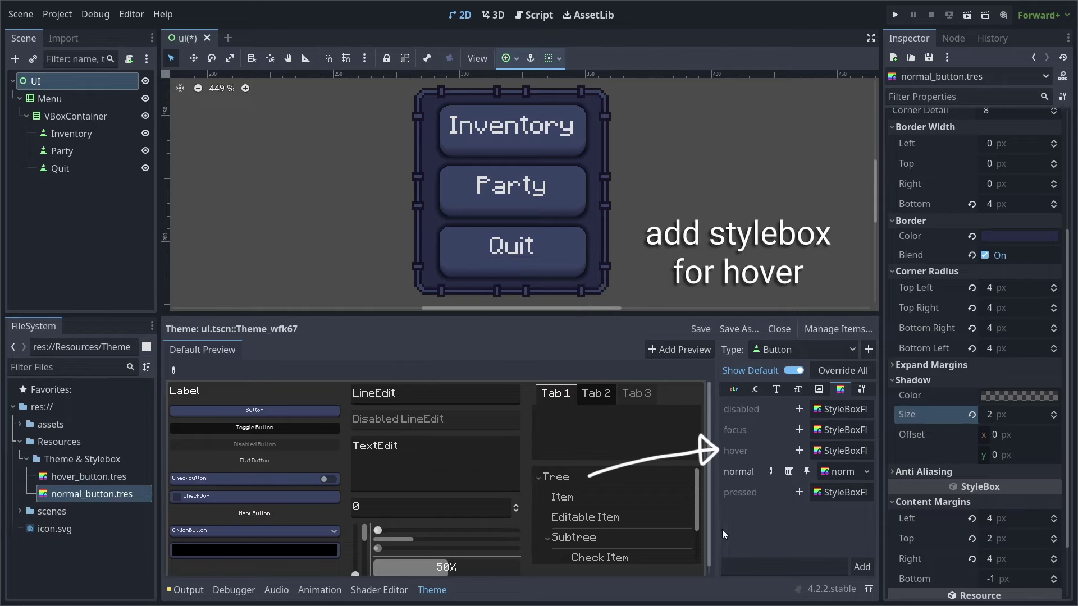
Step: Use hover_button.tres as the Button hover style with shadow 0 and 2 px bottom border, then run
left_click(800, 451)
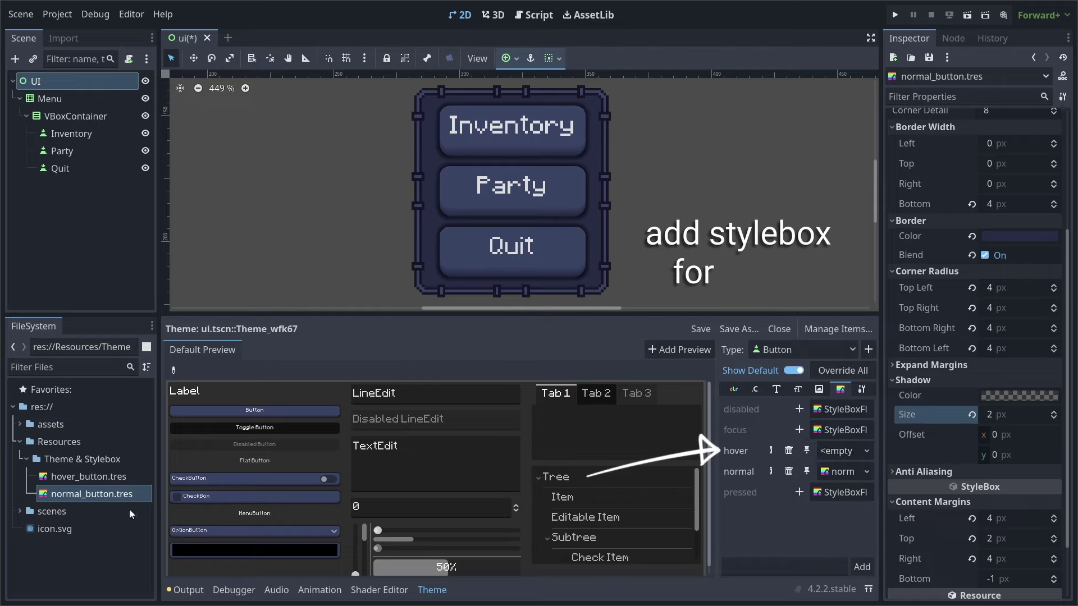
mouse_move(87, 477)
left_mouse_down()
mouse_move(379, 413)
mouse_move(836, 452)
left_mouse_up()
left_click(840, 454)
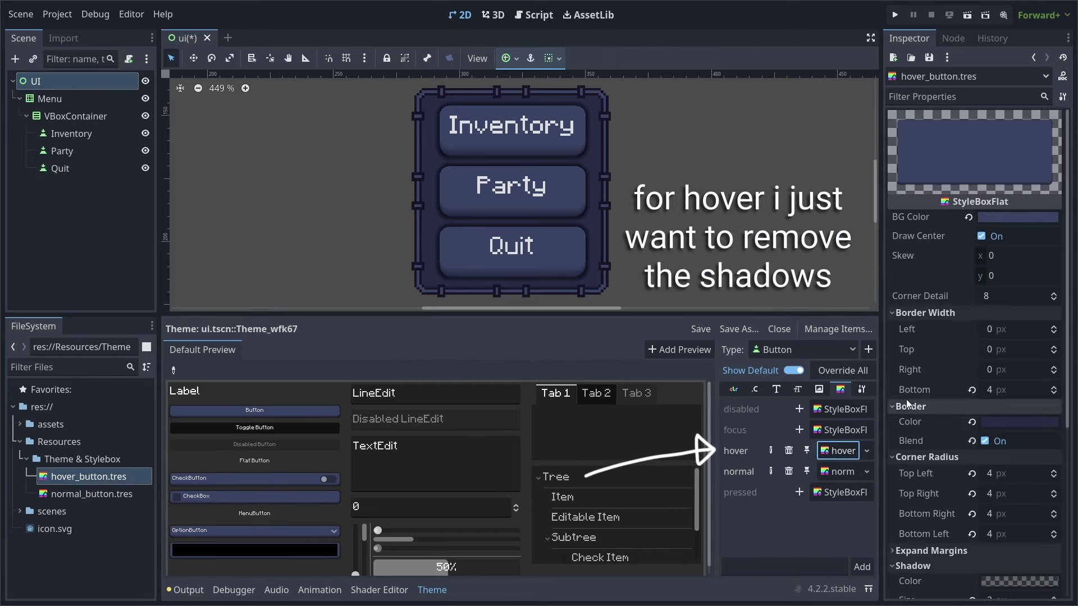
scroll(936, 384, "down", 5)
left_click(972, 359)
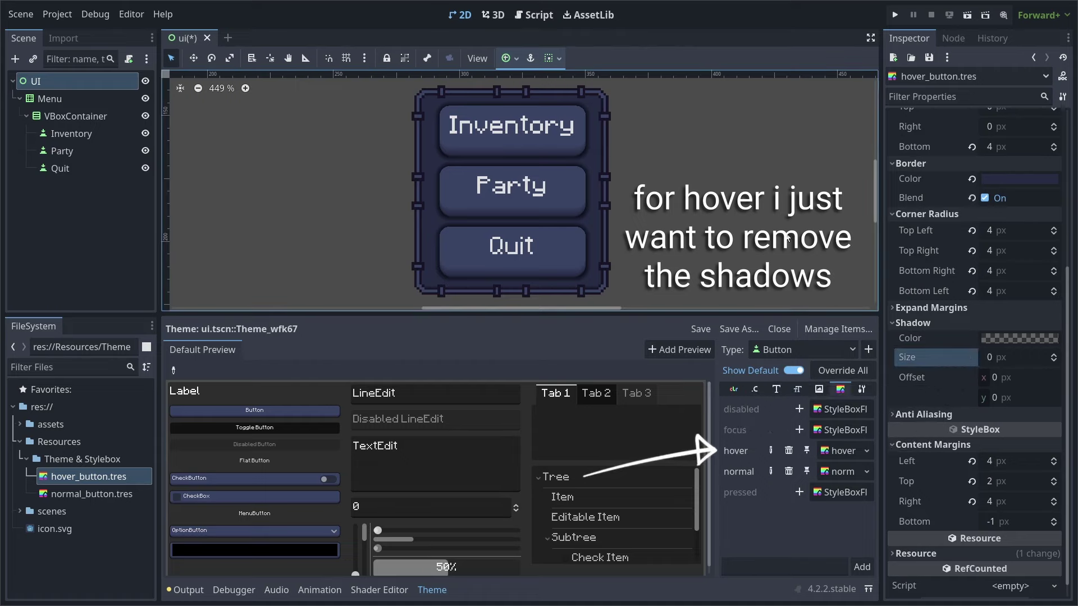
scroll(904, 281, "up", 3)
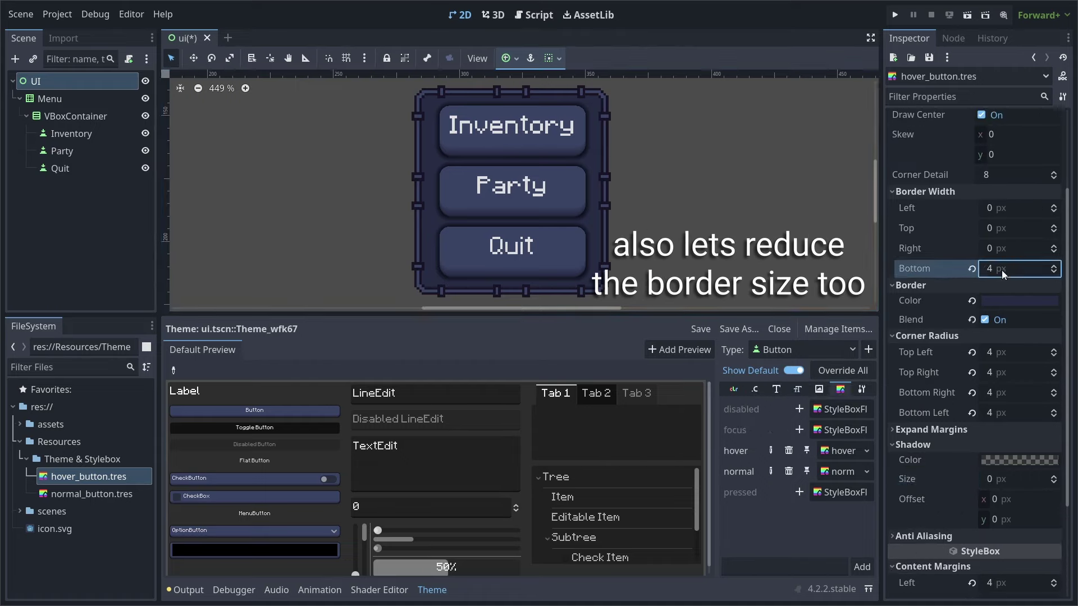
type("2")
left_click(819, 238)
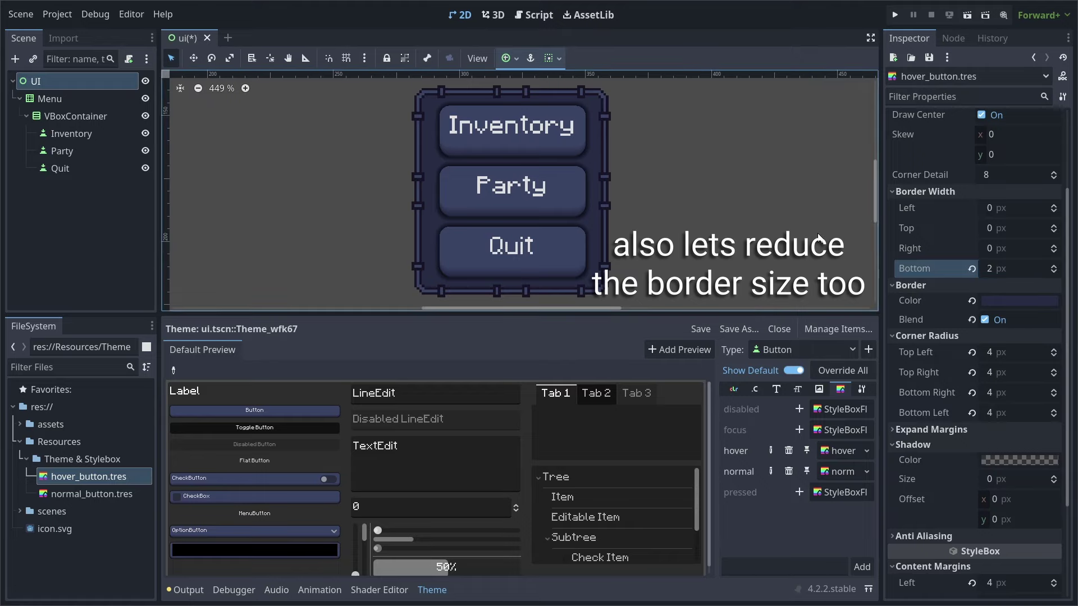
key("F5")
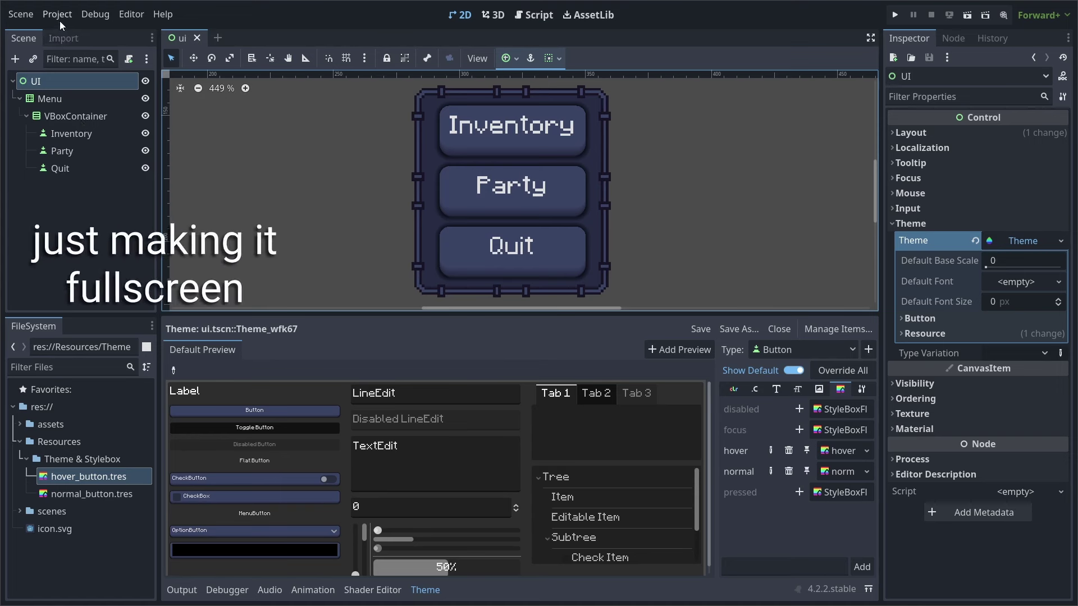
Step: Set the project's display Window Mode to Fullscreen in Project Settings
left_click(58, 17)
left_click(57, 34)
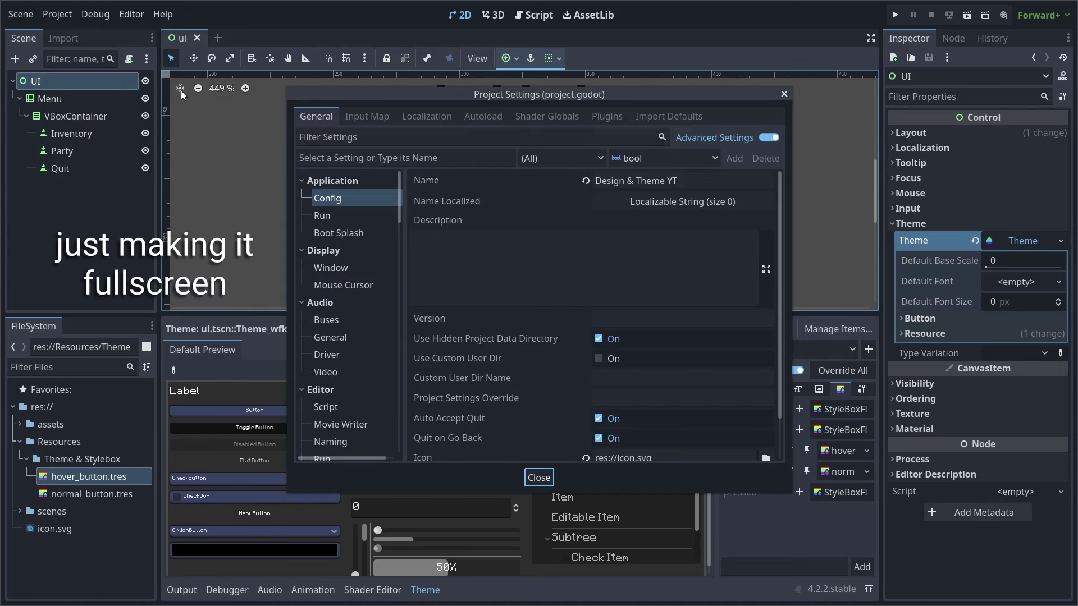
left_click(331, 221)
left_click(335, 267)
left_click(608, 237)
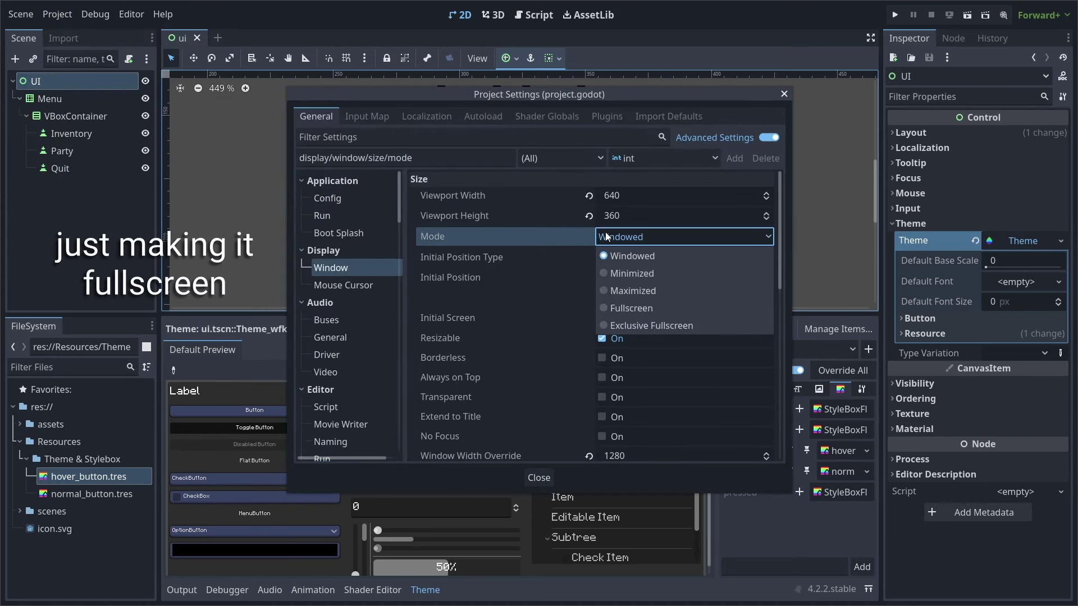
left_click(626, 310)
left_click(783, 95)
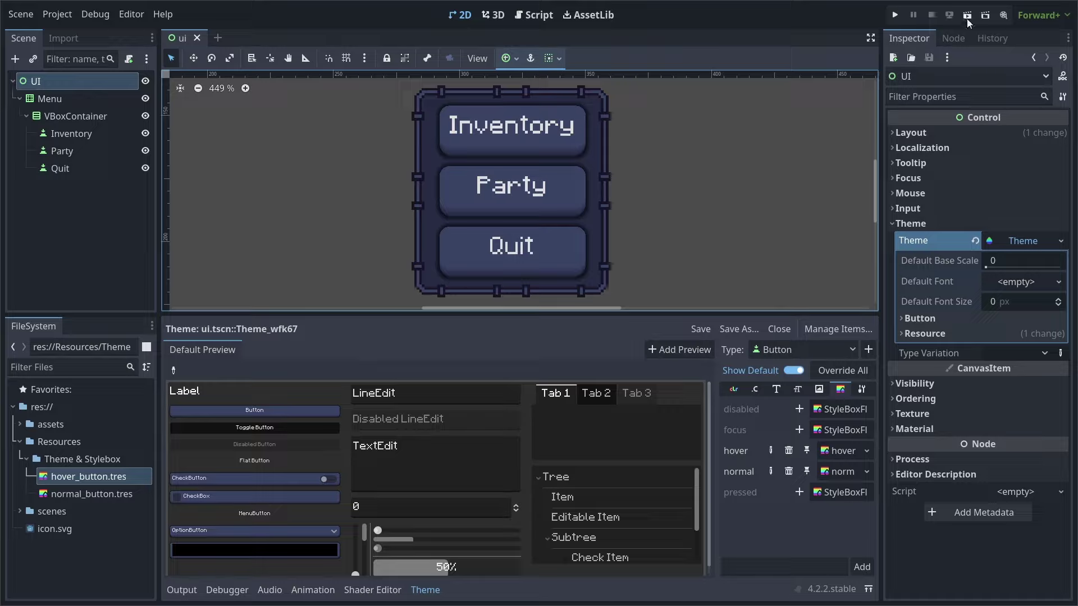
Step: Run the game and press the Inventory, Party and Quit buttons to test them
key("F5")
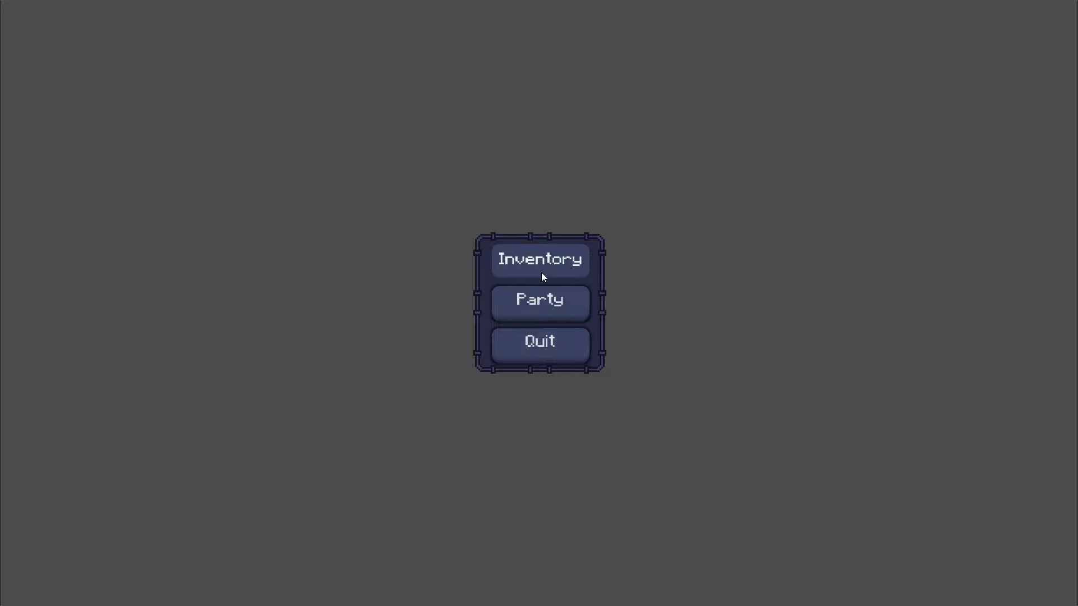
left_click(561, 262)
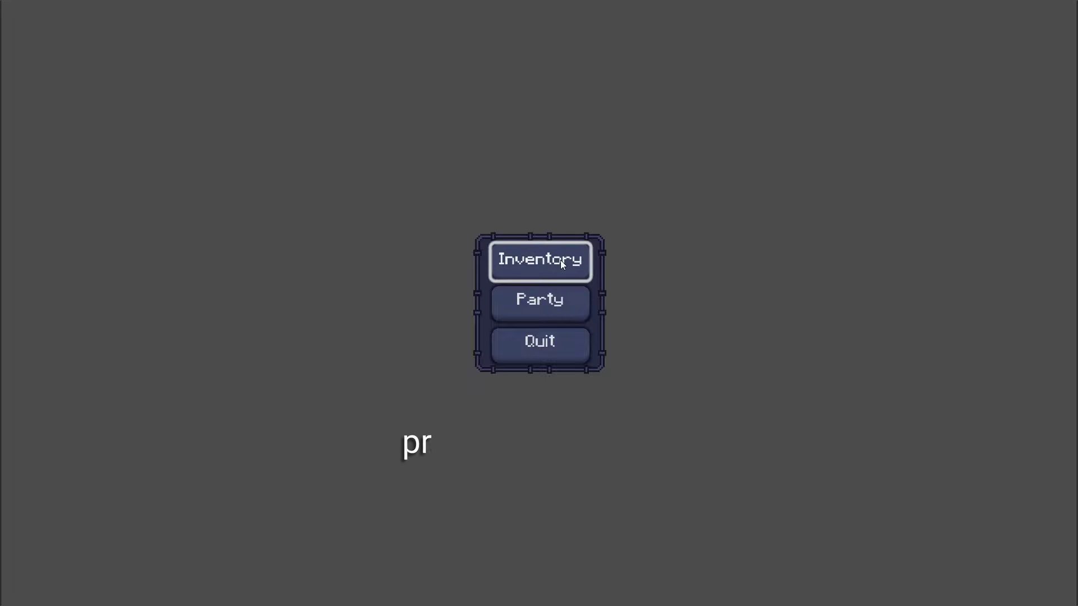
left_click(563, 299)
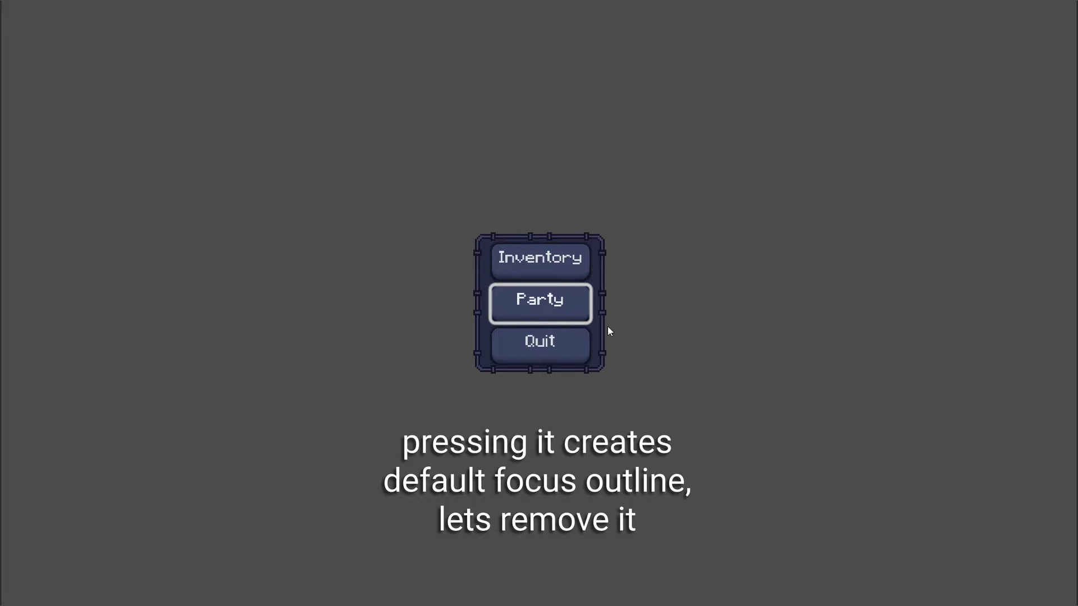
left_click(536, 347)
left_click(550, 264)
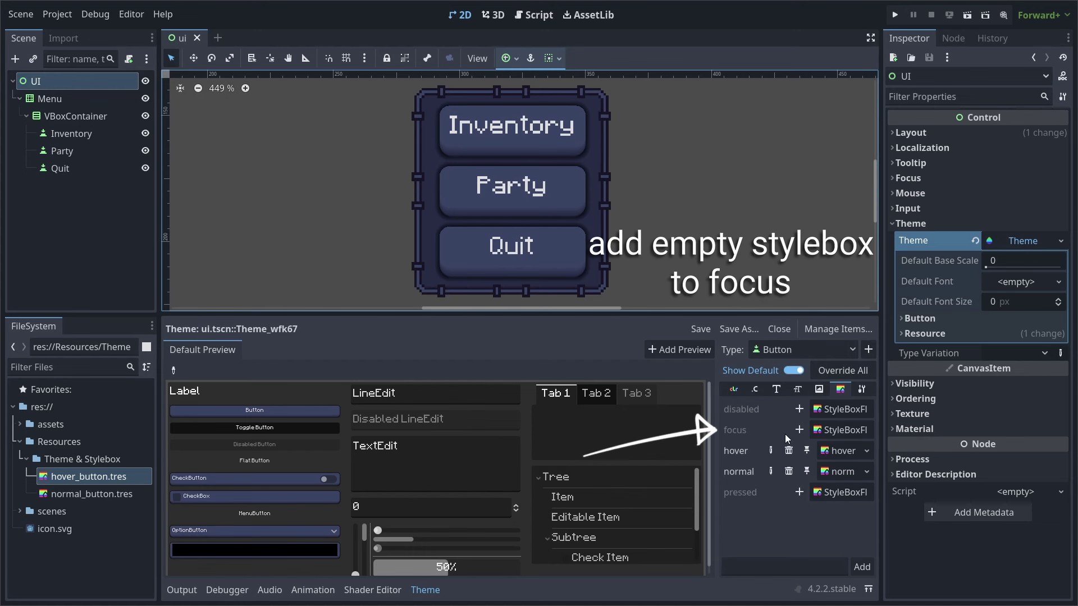
Step: Override the Button focus style with a new StyleBoxEmpty
left_click(799, 430)
left_click(870, 431)
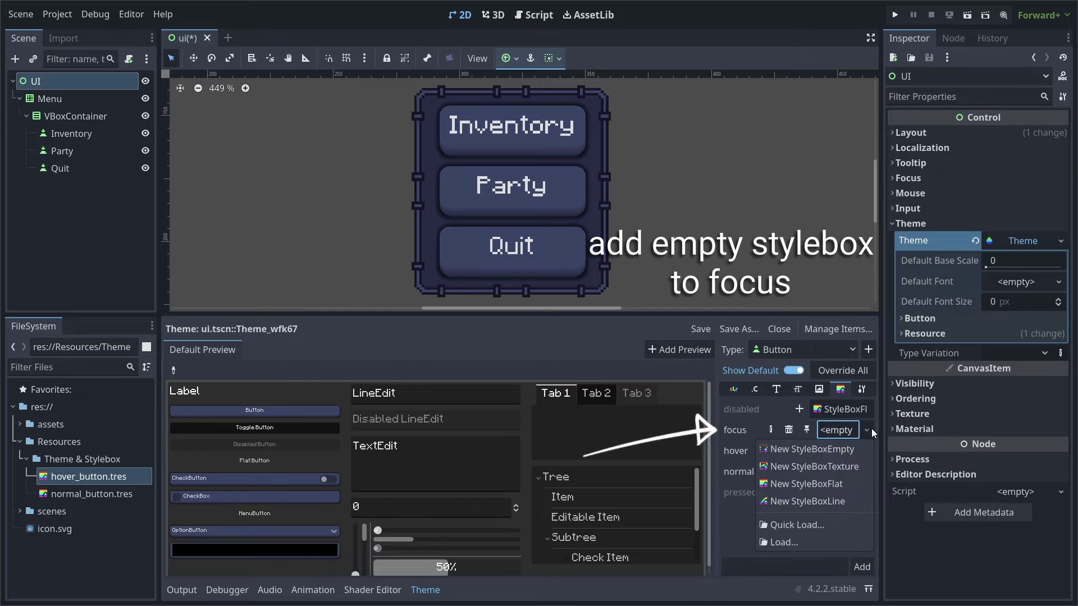
left_click(836, 453)
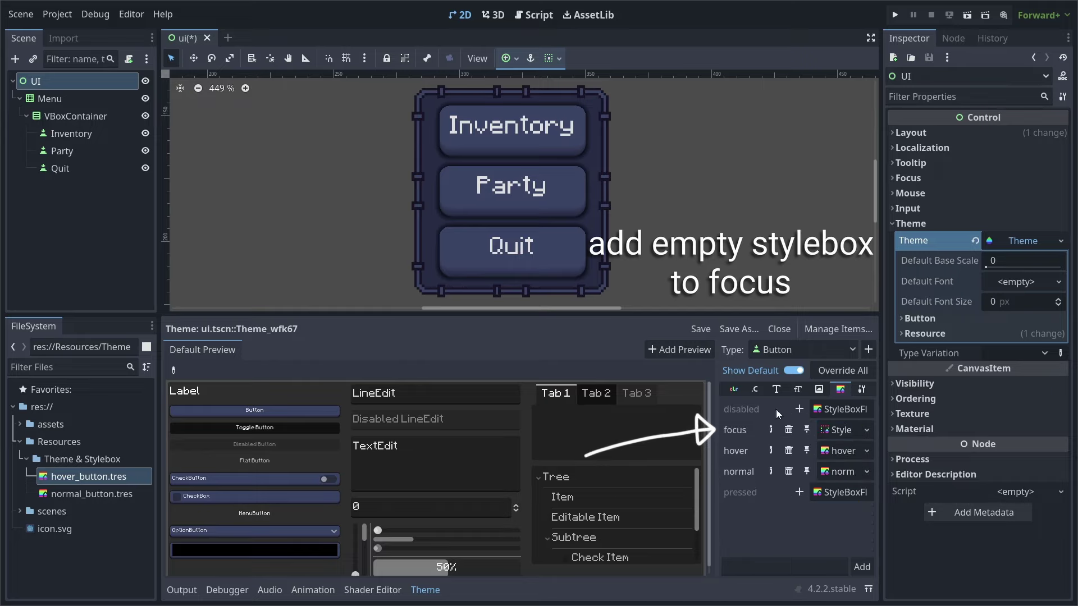
Step: Save, run the game and press Party and Quit to confirm no outline shows
key("ctrl+s")
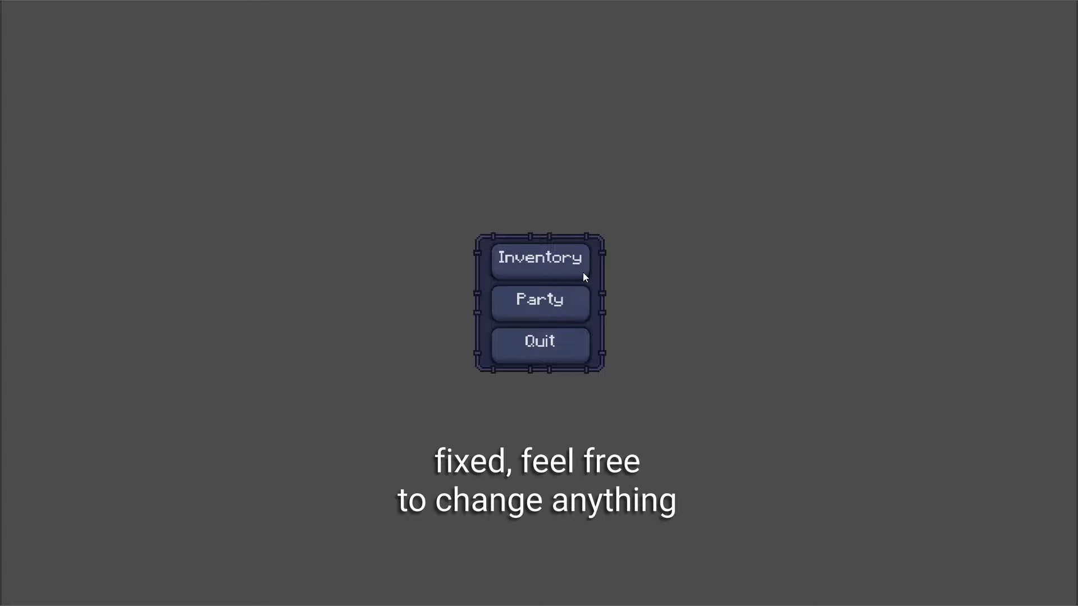
left_click(559, 306)
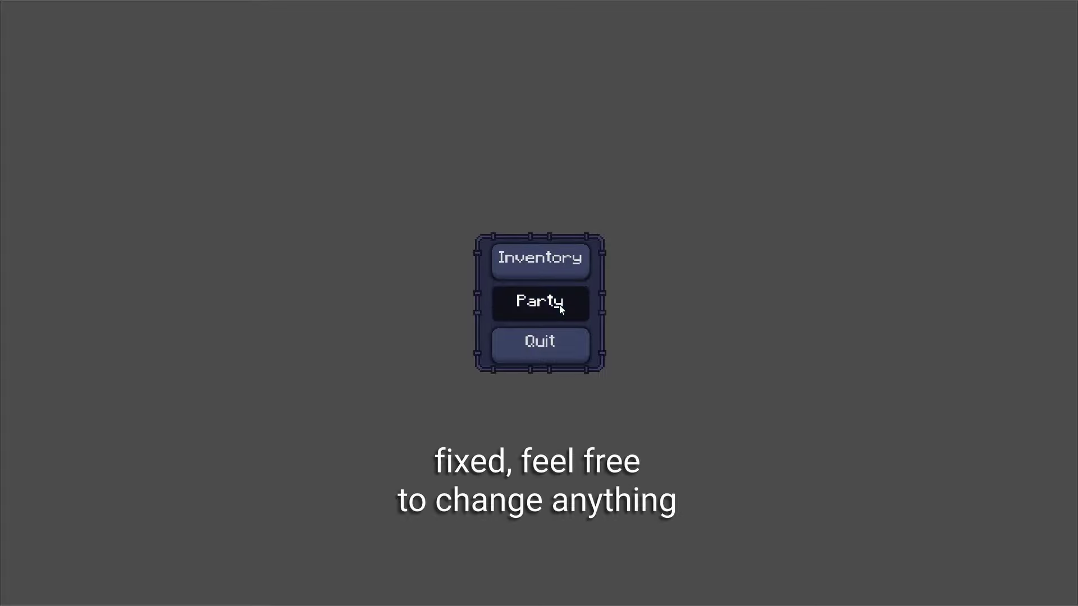
left_click(558, 350)
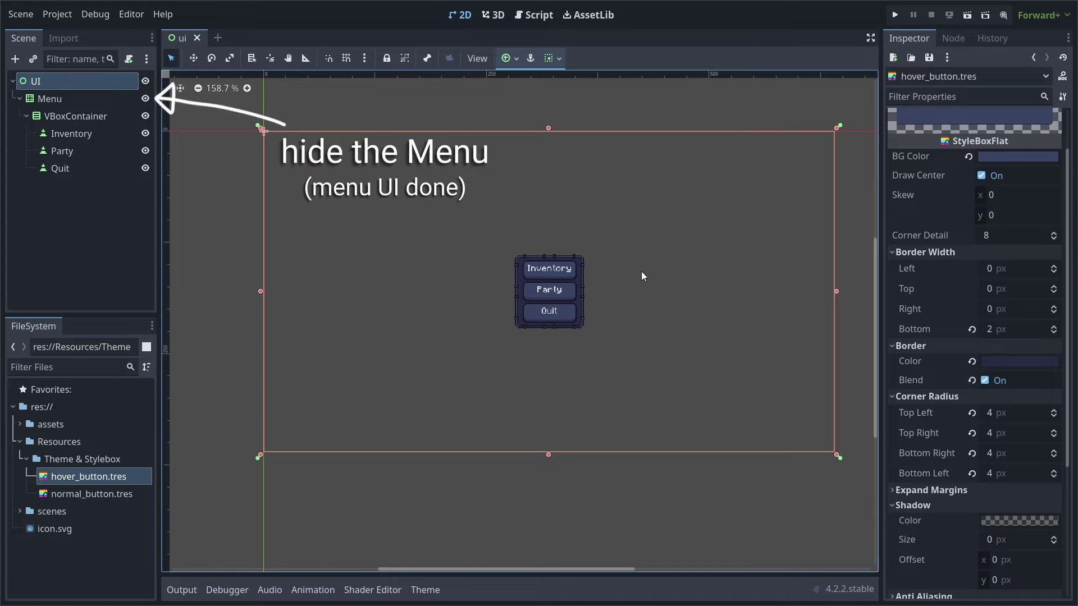
Step: Hide the Menu and add a NinePatchRect named Inventory under UI
left_click(146, 99)
left_click(67, 85)
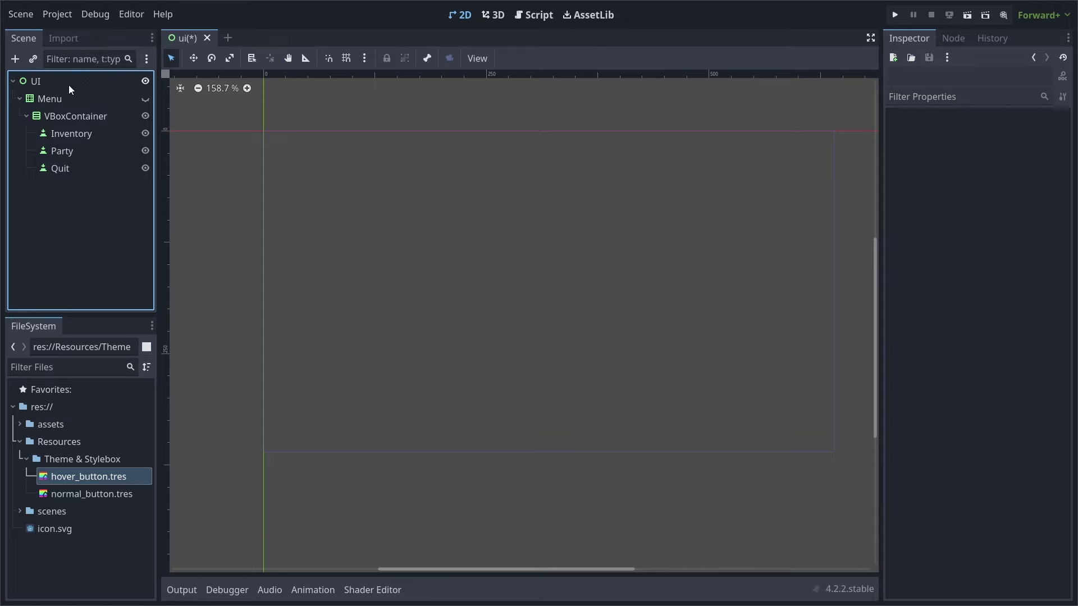
left_click(15, 58)
type("ninep")
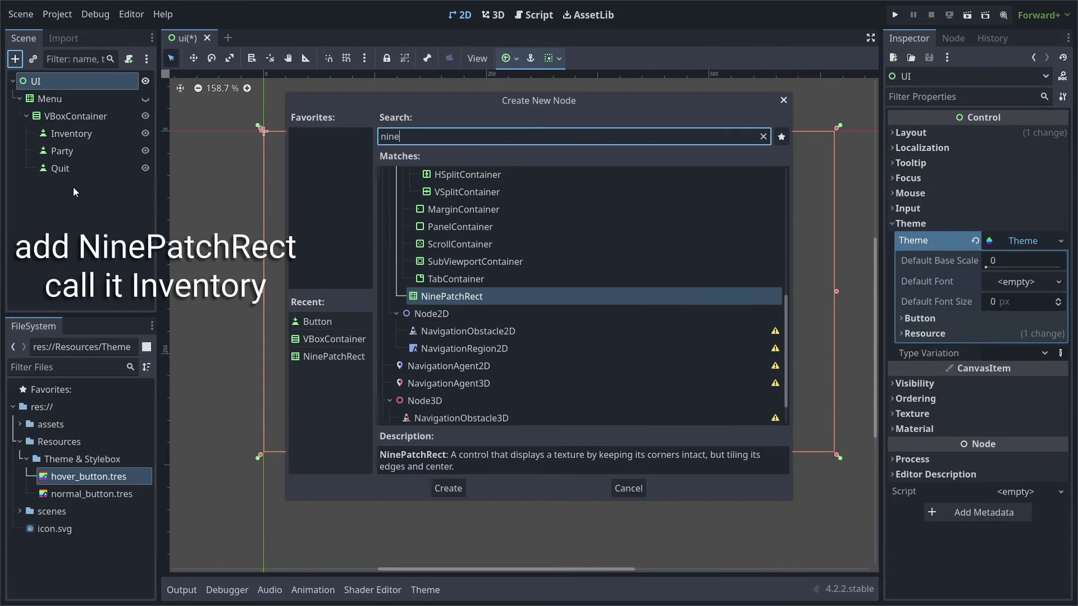
key("Return")
key("F2")
type("Inventory")
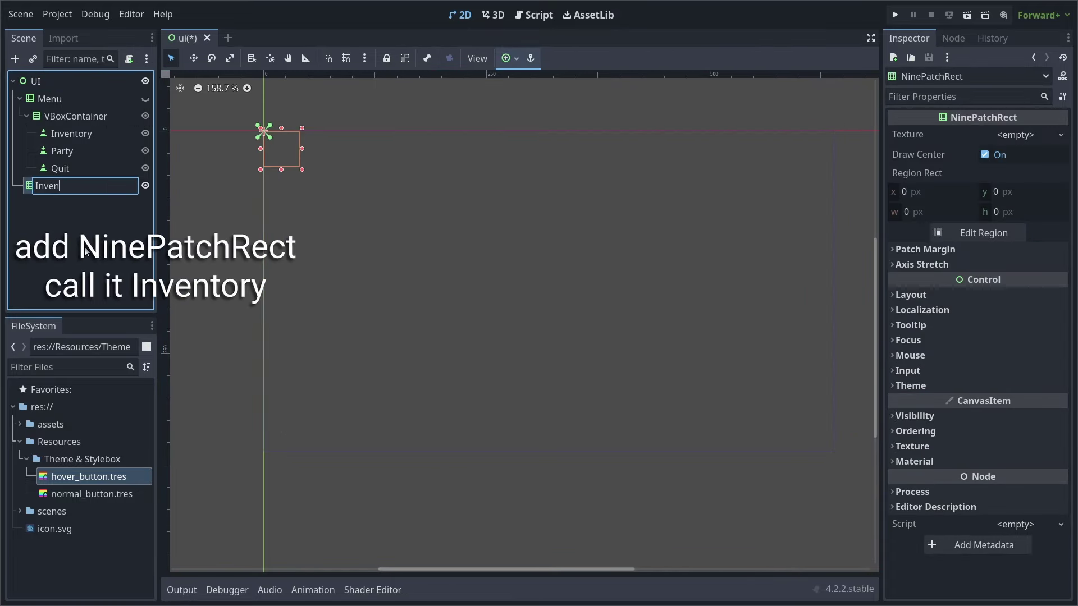
key("Return")
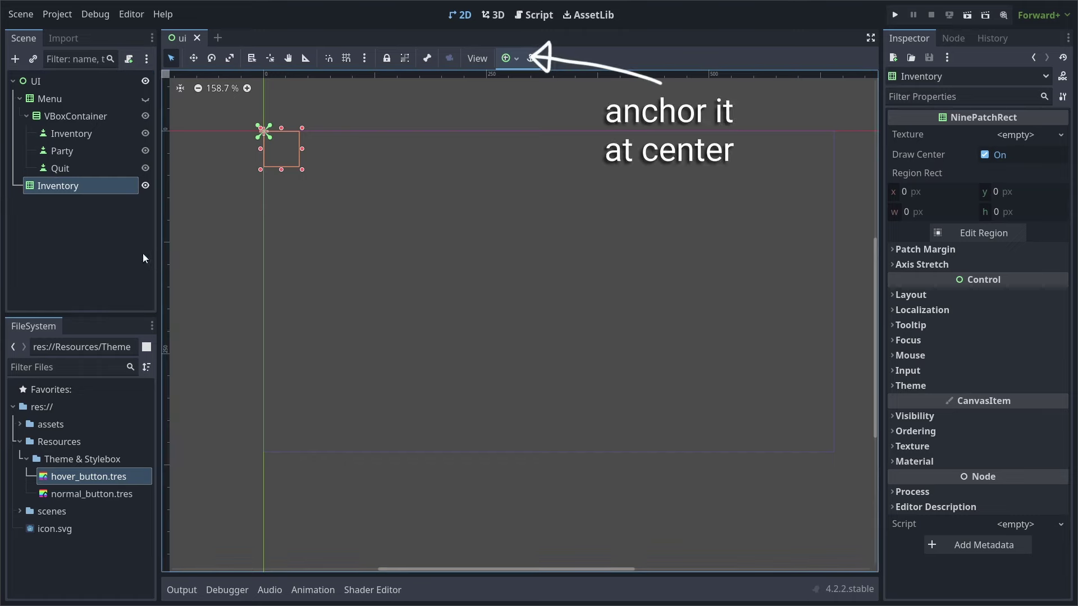
Step: Apply the Center anchor preset to the Inventory panel
left_click(516, 60)
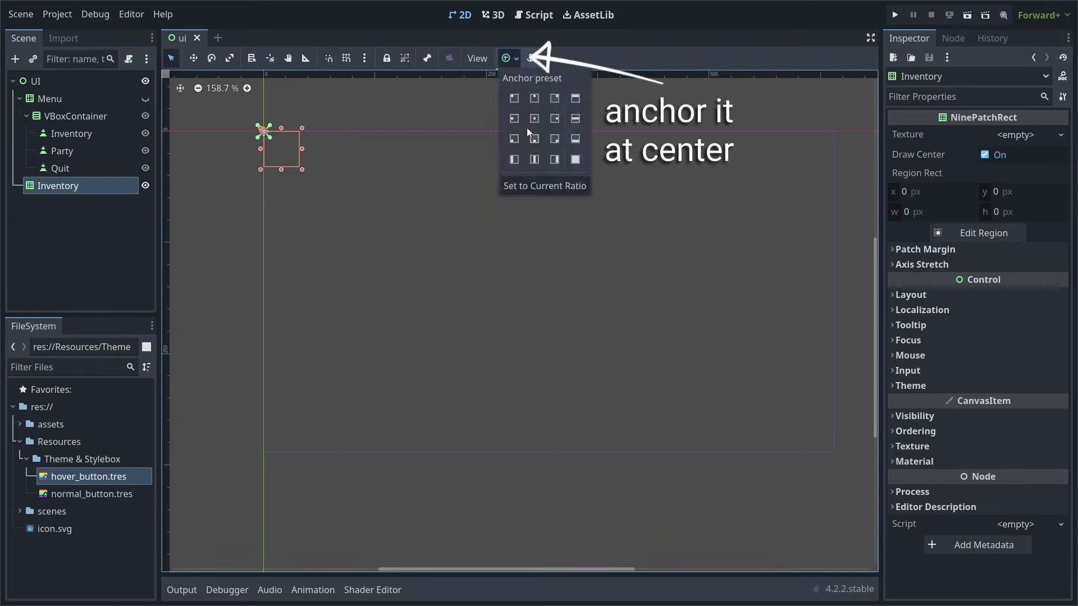
left_click(534, 119)
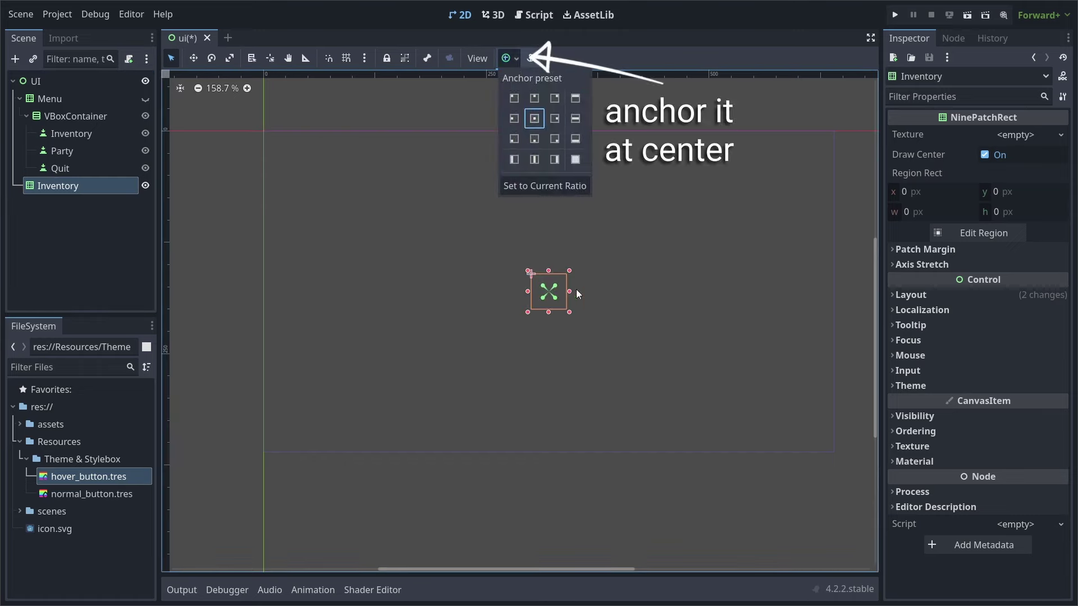
left_click(374, 282)
Step: Texture the Inventory panel with GUI-export4.png and set its top and bottom patch margins
double_click(42, 426)
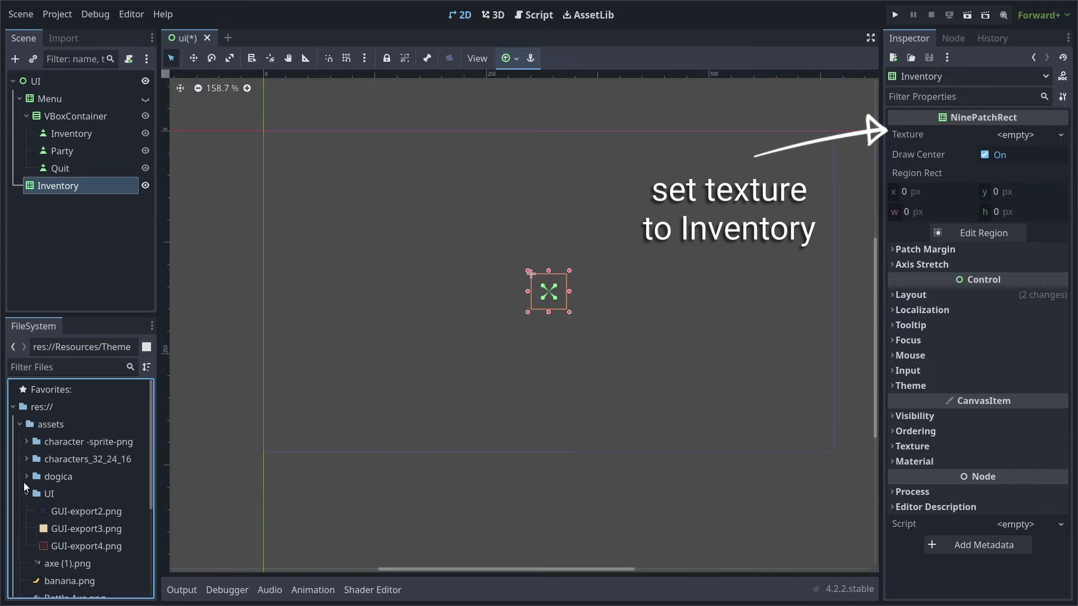
scroll(45, 483, "down", 2)
left_click(70, 497)
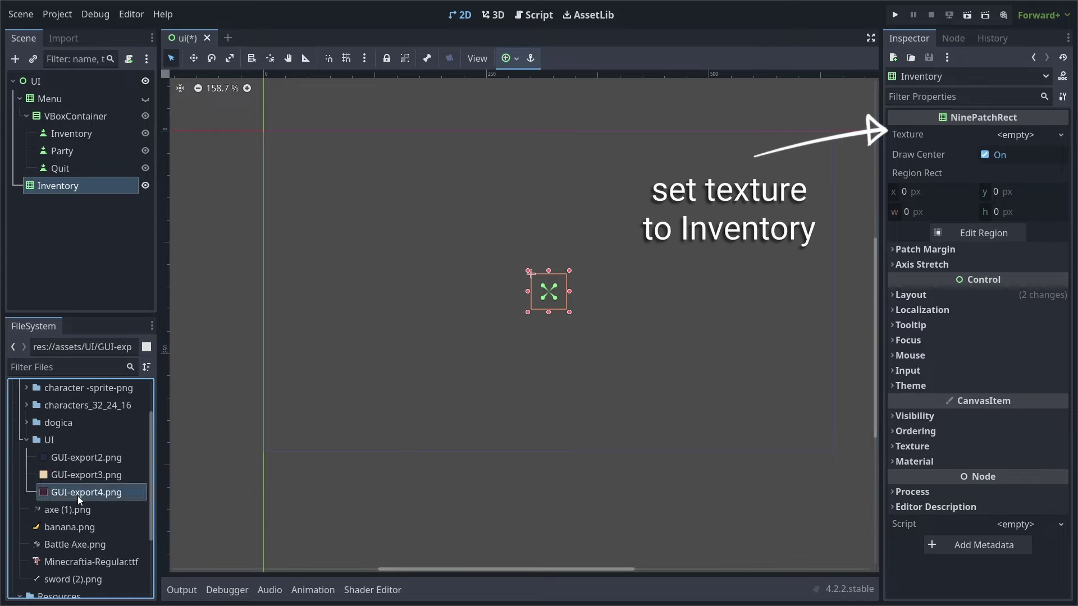
left_click_drag(78, 496, 1016, 136)
left_click(978, 250)
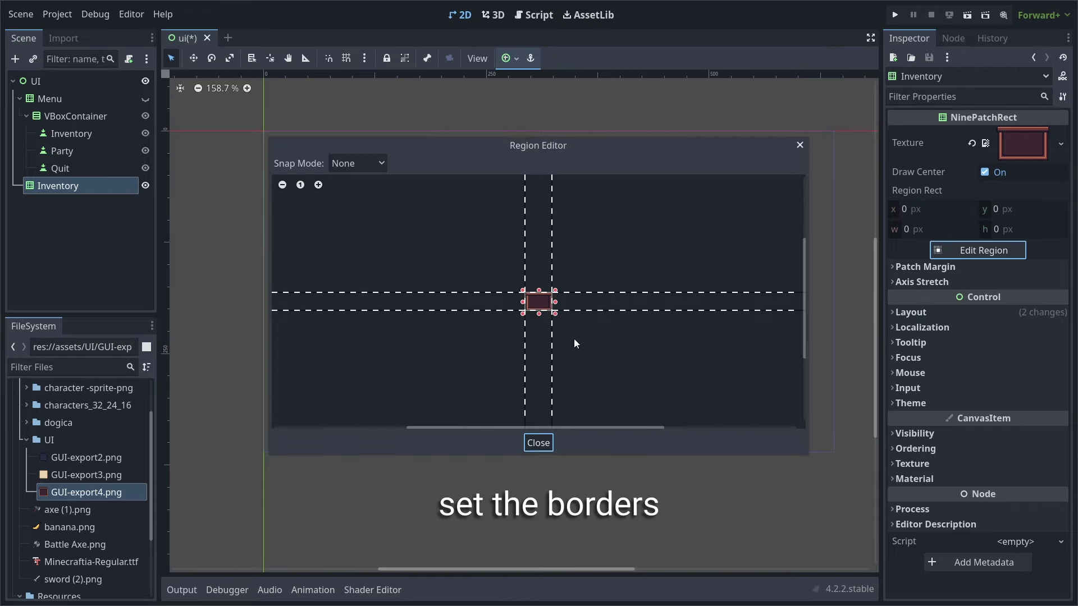
scroll(584, 320, "up", 5)
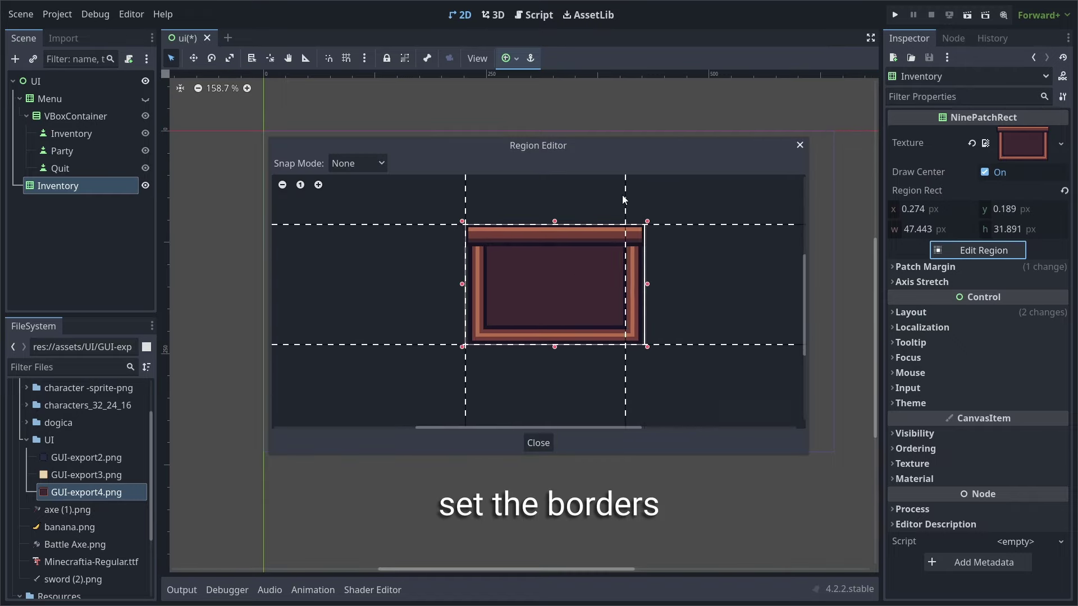
left_click_drag(576, 224, 580, 247)
left_click_drag(567, 344, 569, 325)
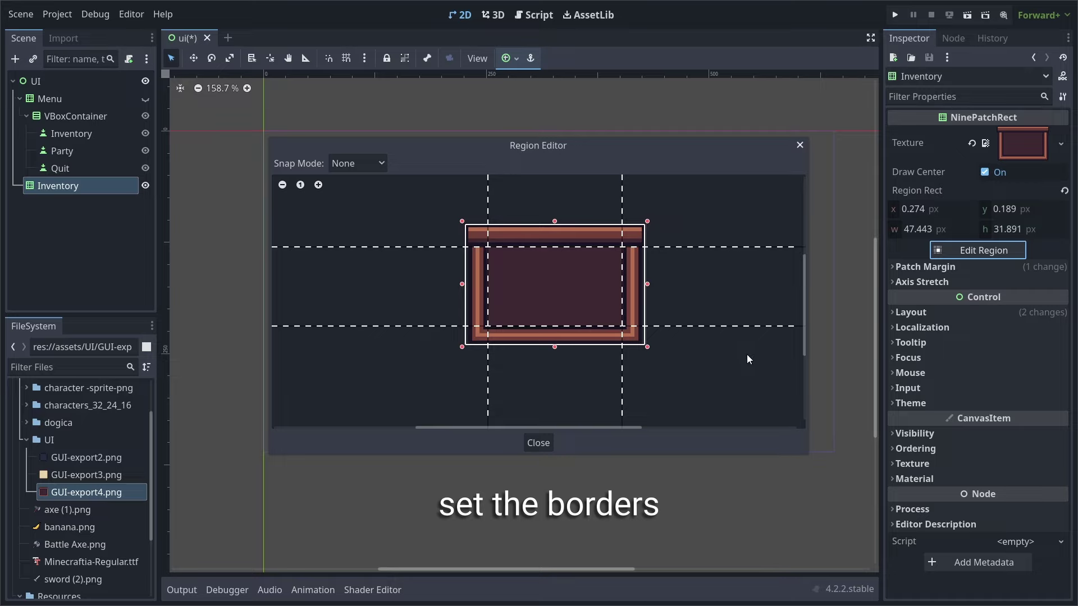
left_click(537, 443)
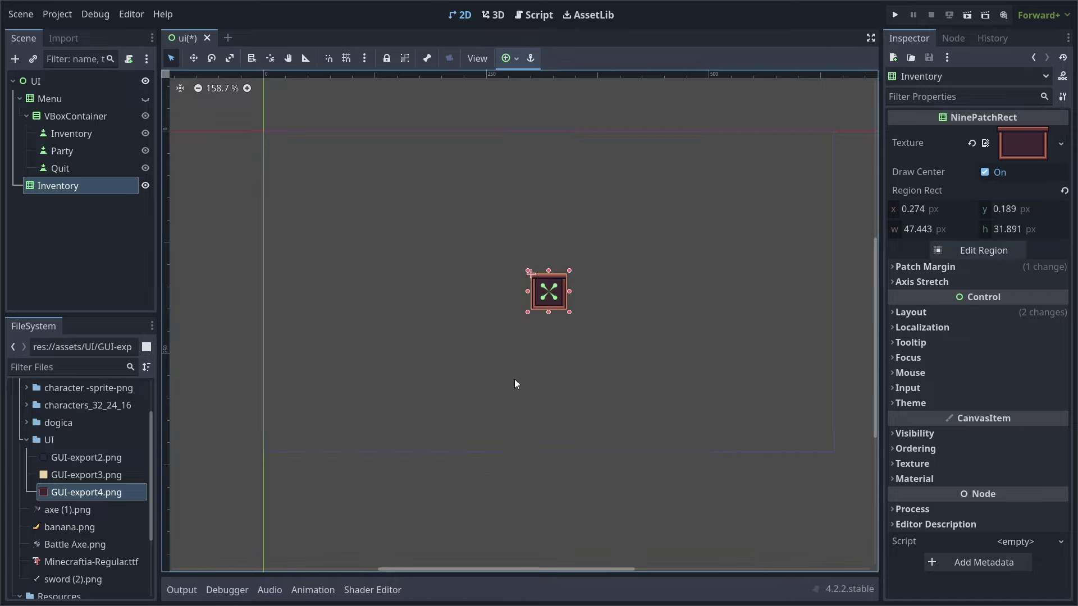
Step: Size the Inventory panel to 335 × 212 px and re-centre it
scroll(539, 337, "up", 3)
left_click_drag(560, 309, 723, 440)
left_click(910, 312)
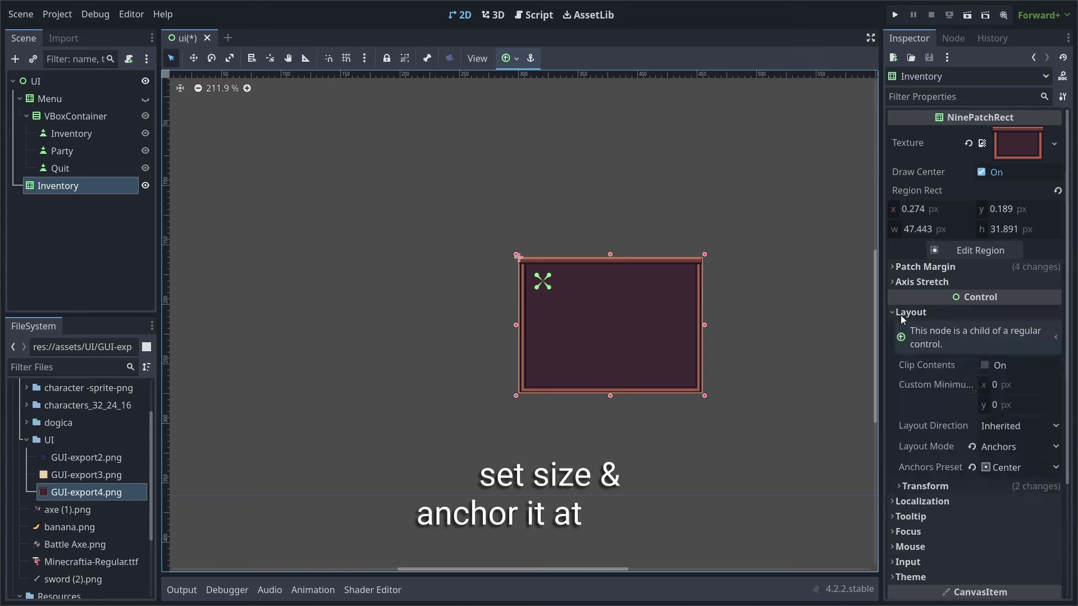
scroll(944, 416, "down", 3)
left_click(925, 337)
left_click(1021, 353)
type("335")
key("Return")
left_click(1029, 366)
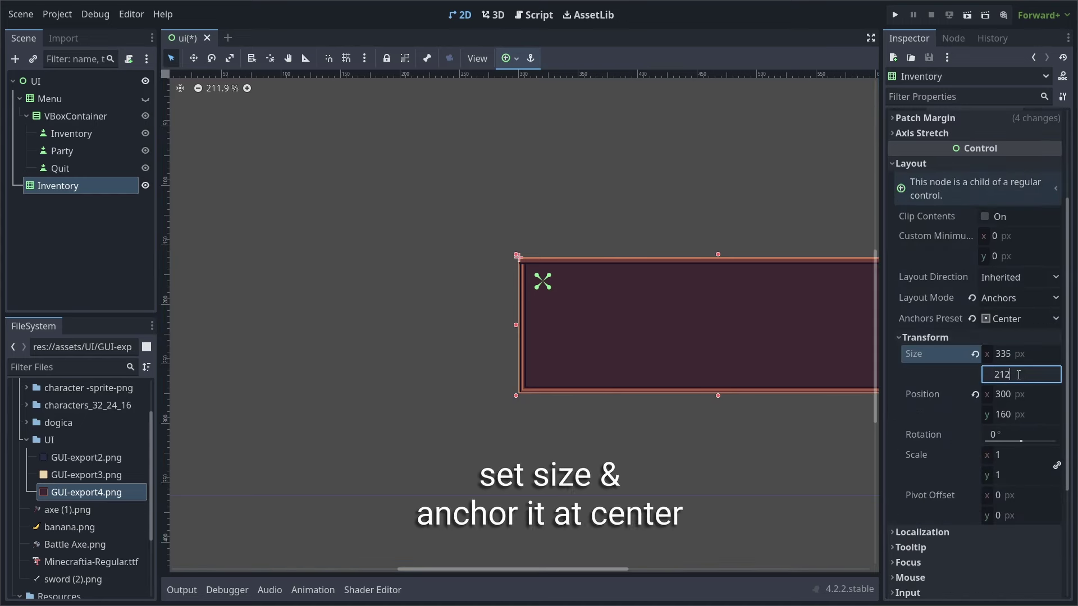
type("212")
key("Return")
left_click(508, 58)
left_click(534, 119)
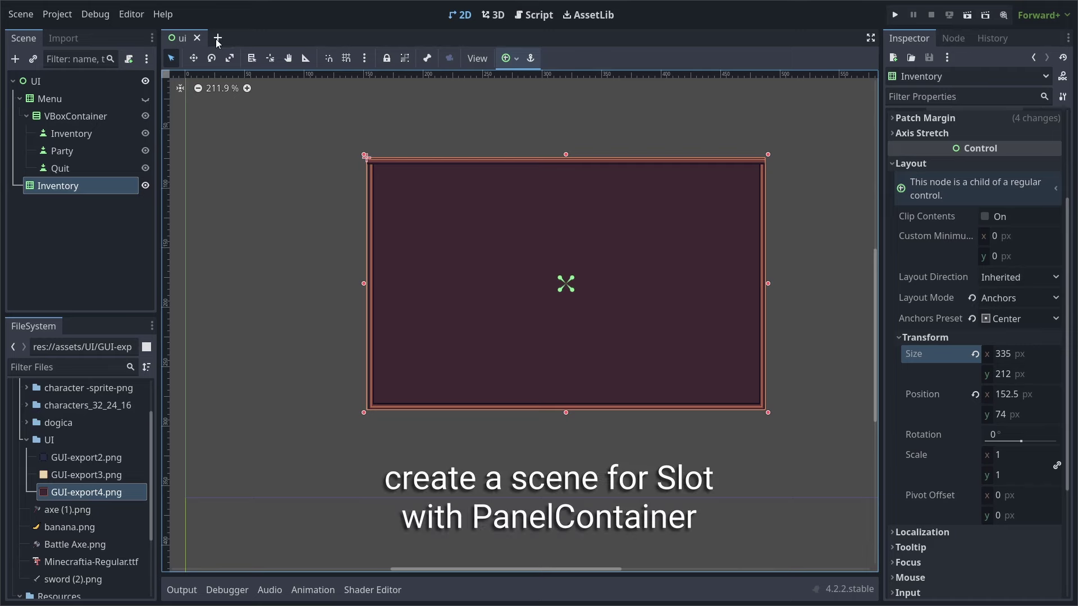
Step: Create a new scene with a Slot PanelContainer root holding BG and Icon TextureRects
left_click(218, 38)
left_click(112, 160)
type("panelc")
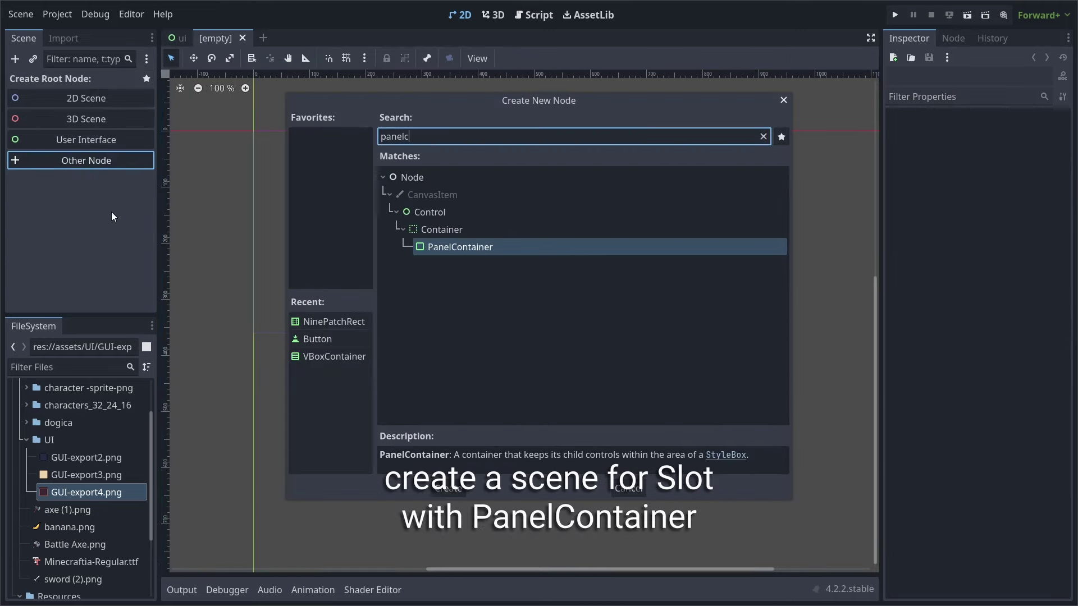
type("o")
key("Return")
type("Slot")
key("Return")
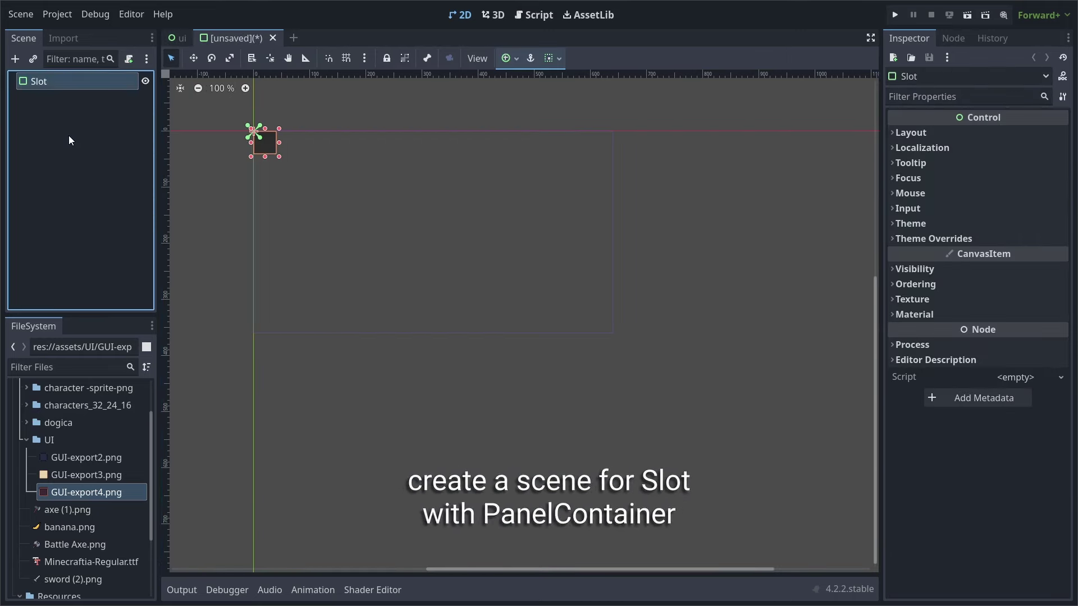
key("ctrl+a")
type("textu")
key("Return")
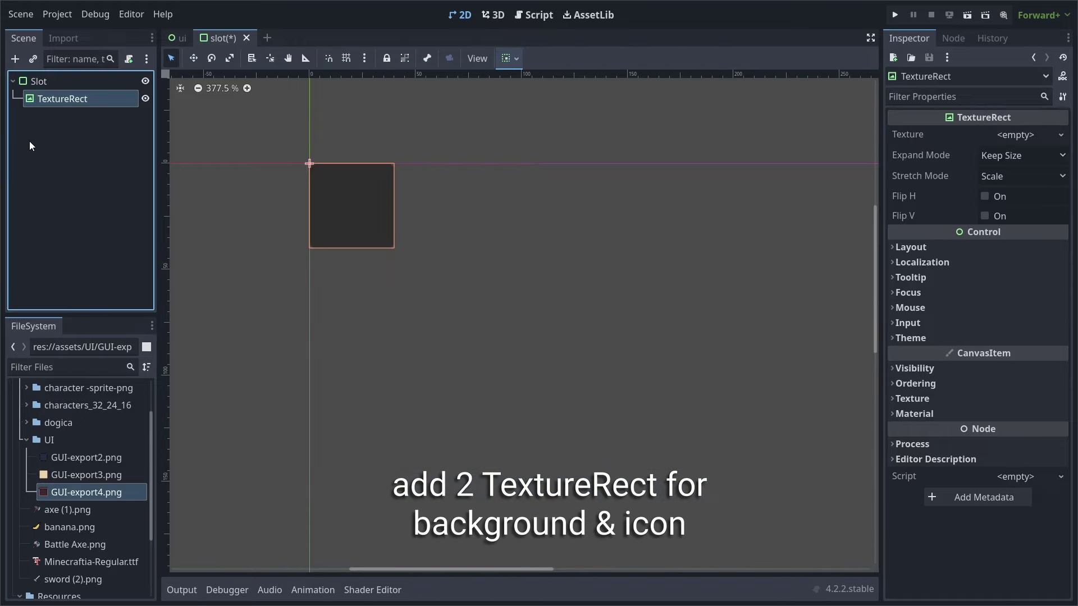
key("ctrl+d")
double_click(62, 104)
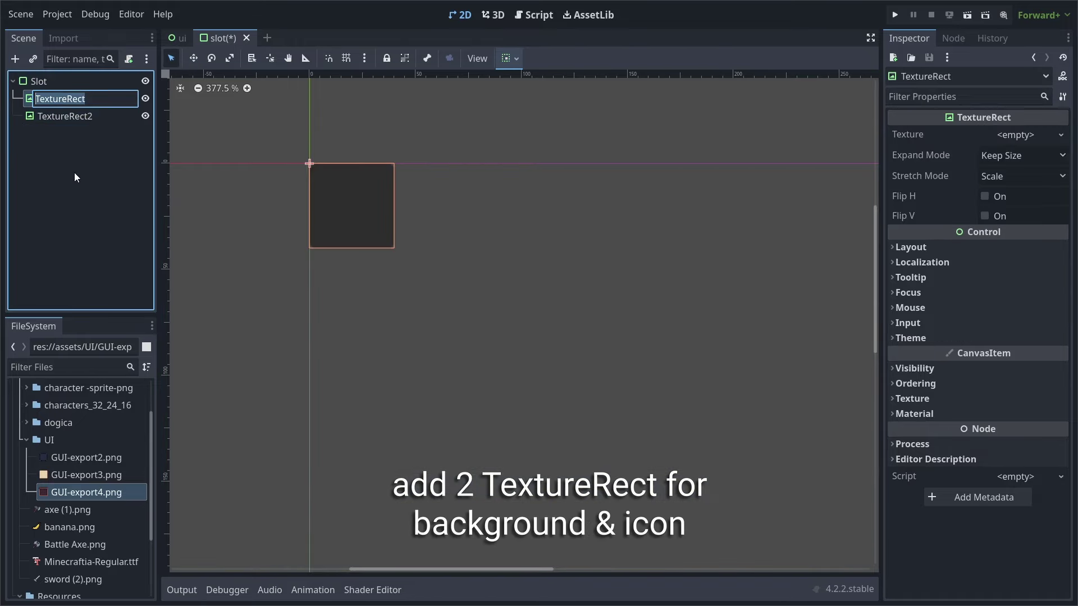
type("BG")
key("Return")
double_click(75, 118)
type("ICO")
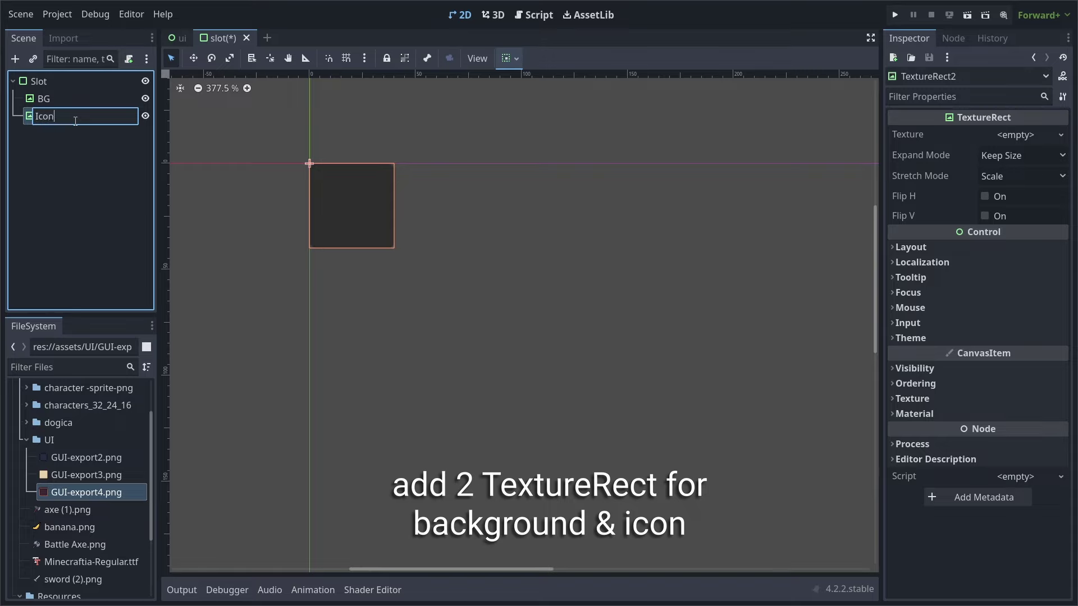
key("Return")
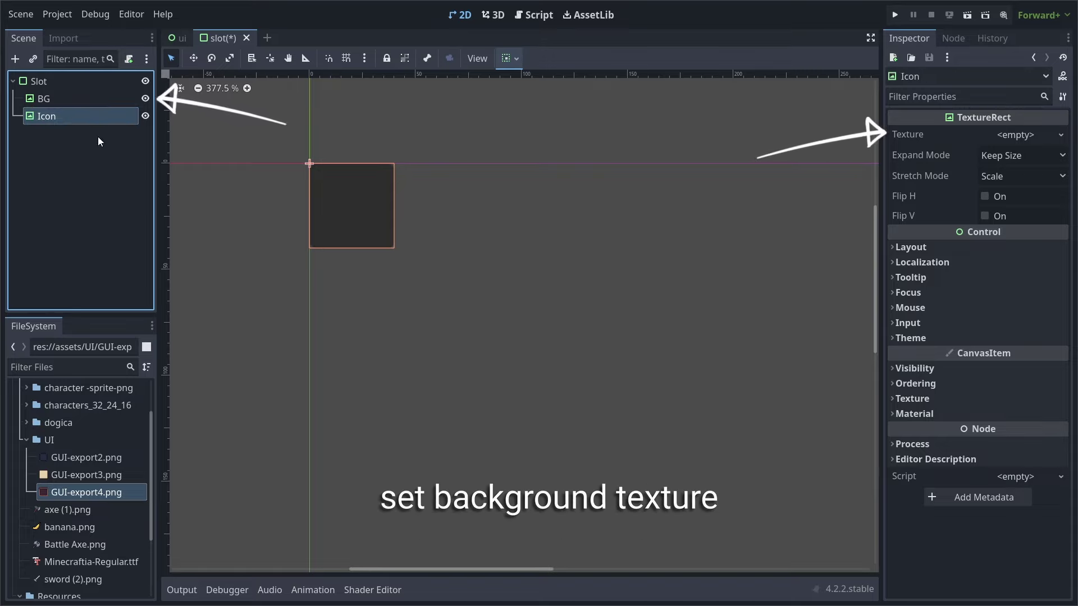
Step: Give BG the GUI-export3.png texture and save the slot scene
key("Up")
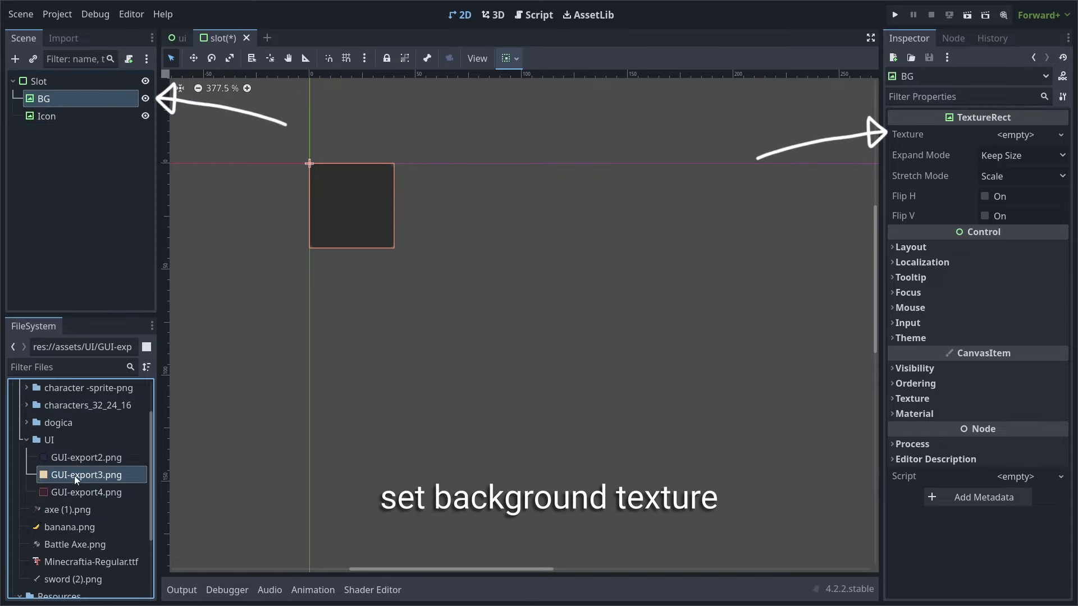
left_click_drag(77, 475, 954, 134)
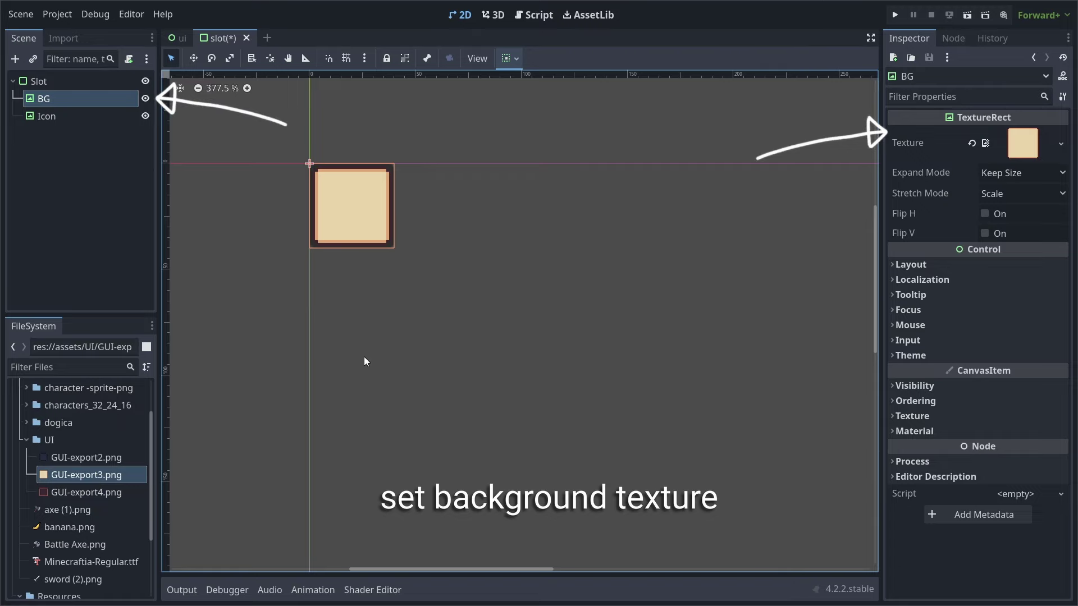
key("ctrl+s")
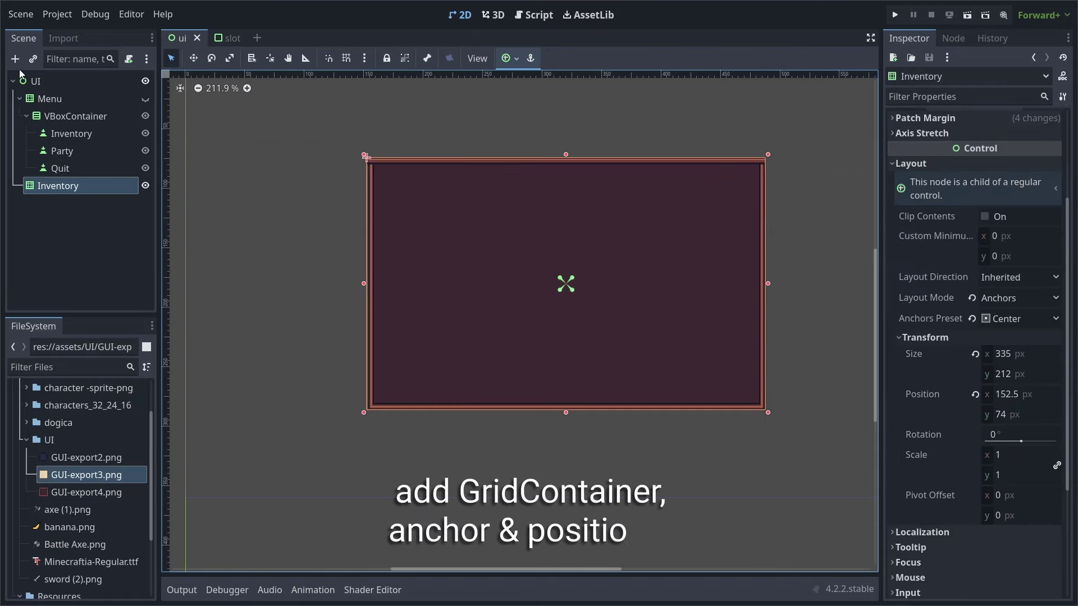
Step: Add a 4-column GridContainer under Inventory, anchored Center Left and nudged into place
key("ctrl+a")
type("gridcon")
key("Return")
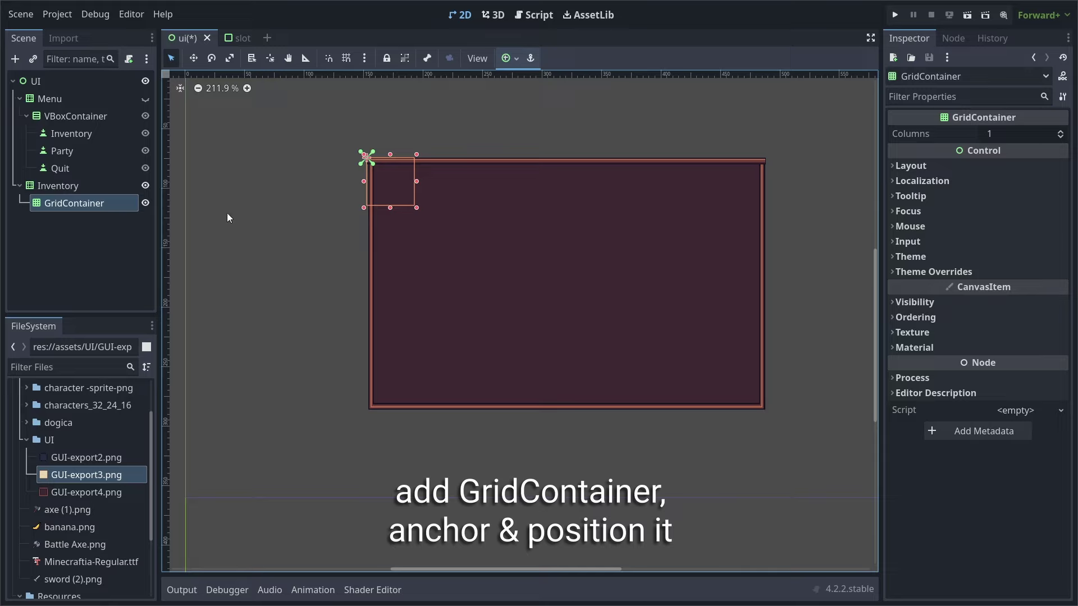
left_click(509, 58)
left_click(513, 118)
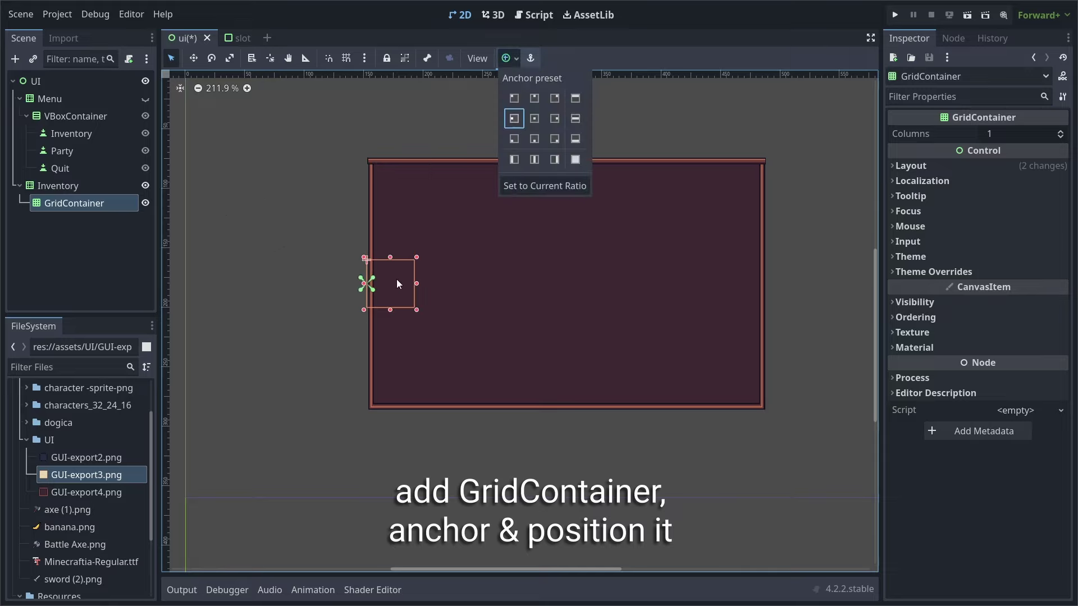
left_click(393, 281)
key("w")
left_click_drag(387, 278, 438, 270)
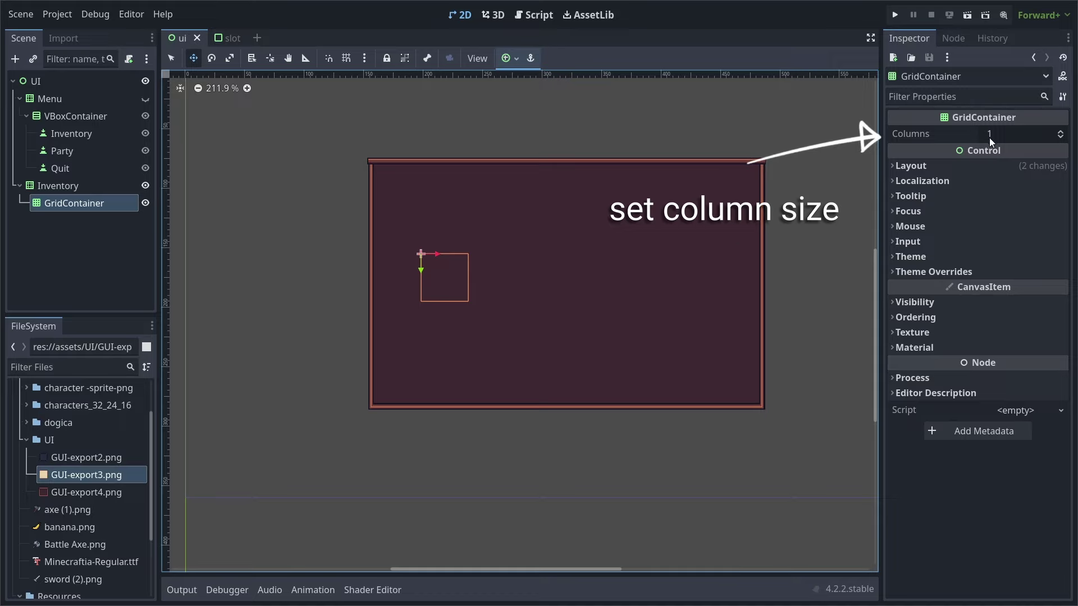
left_click(993, 136)
type("4")
key("Return")
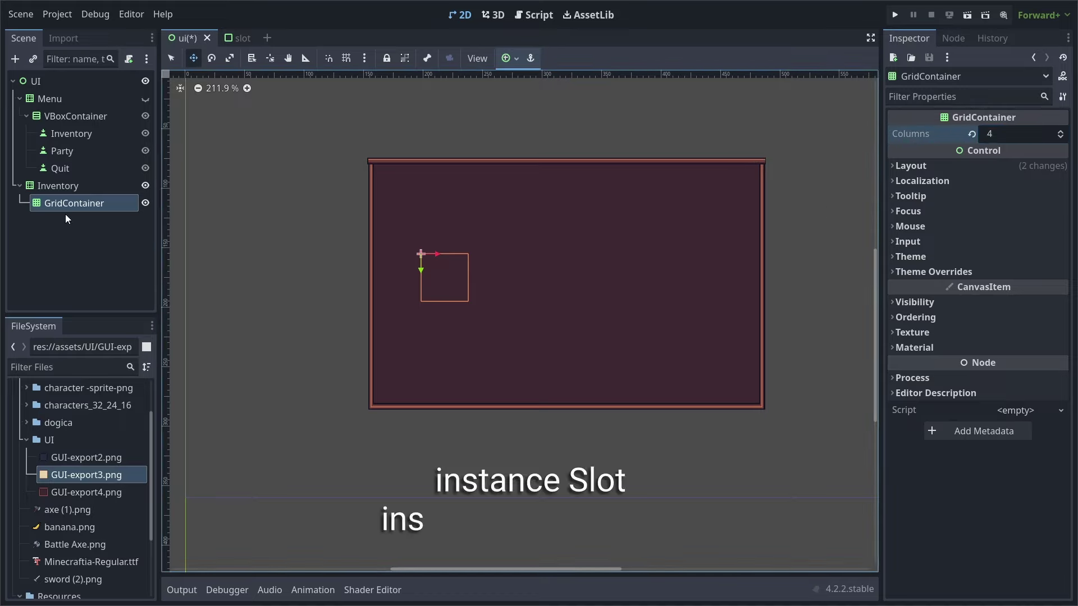
Step: Instance slot.tscn into the grid and duplicate it to fill the slot grid
left_click(33, 58)
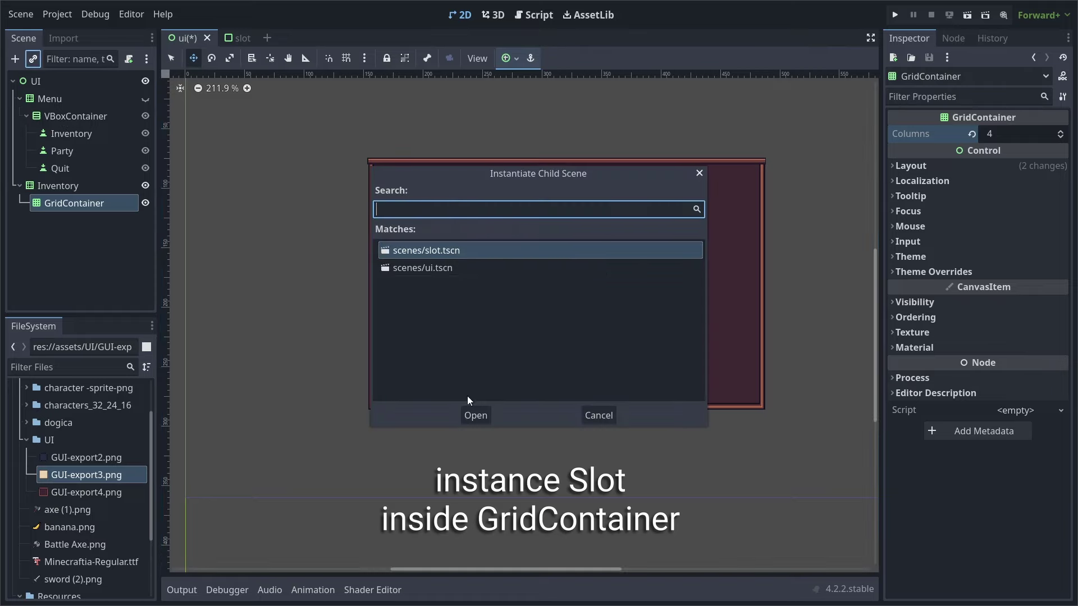
key("Return")
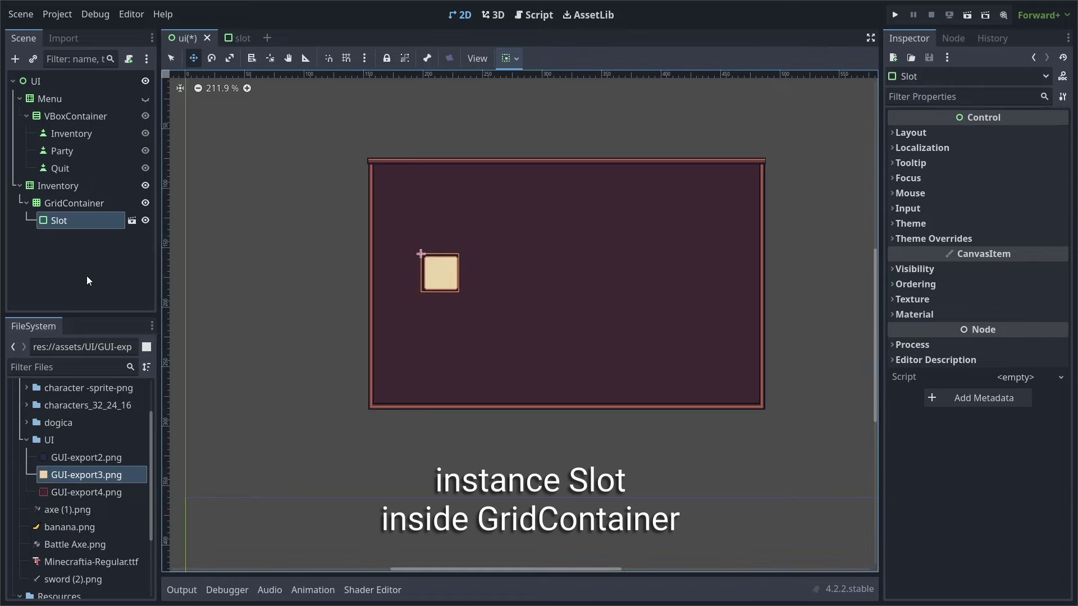
key("ctrl+d")
key("ctrl+d")
key("ctrl+d")
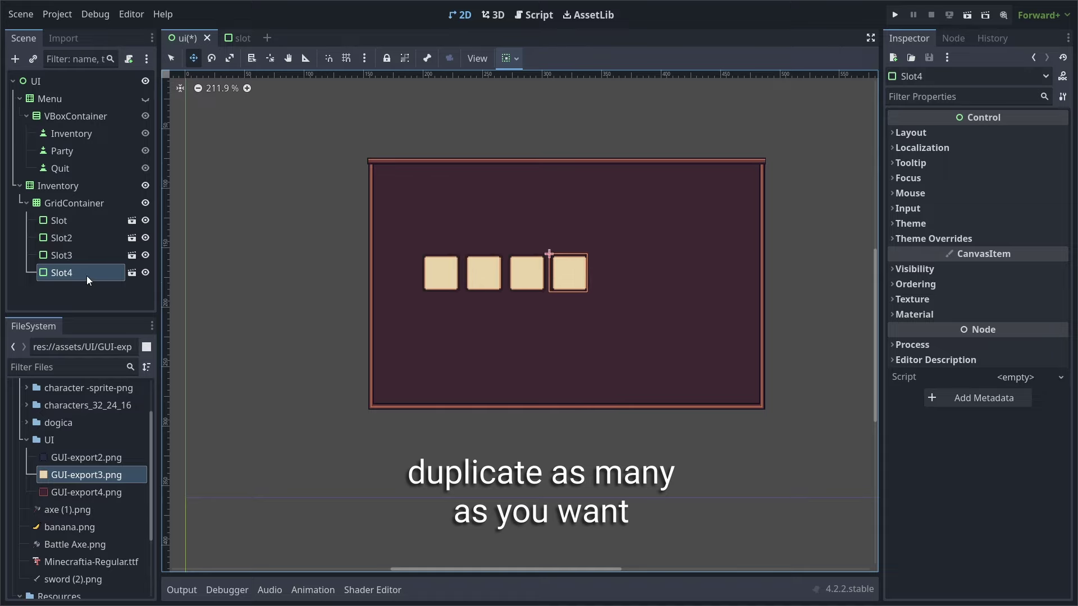
key("ctrl+d")
key("ctrl+d")
key("ctrl+d")
key("ctrl+d")
key("ctrl+d")
key("ctrl+d")
key("ctrl+d")
key("ctrl+d")
key("ctrl+d")
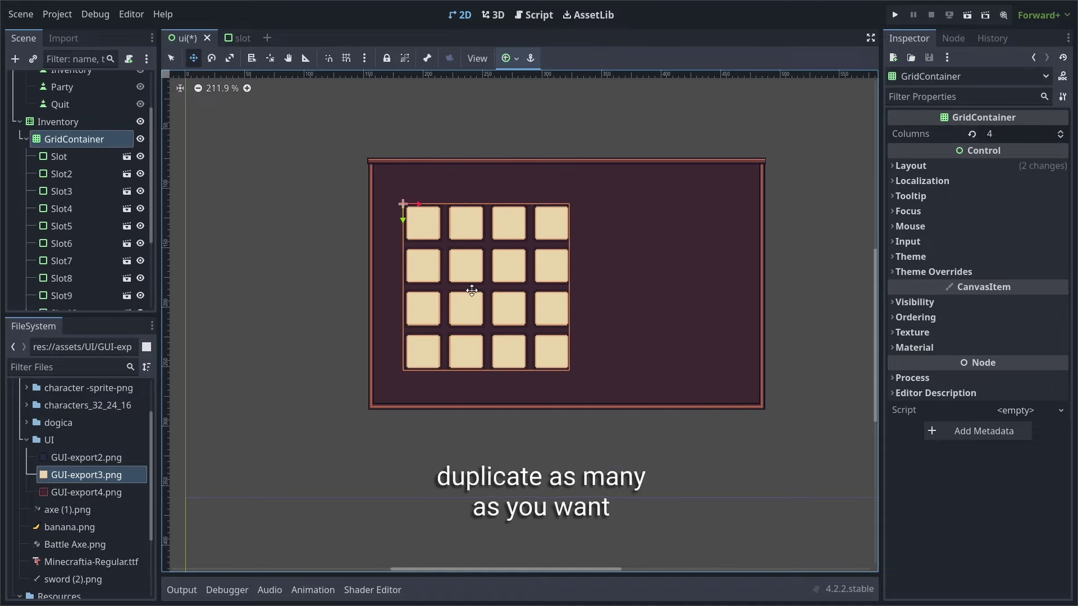
left_click(57, 188)
Step: Add a NinePatchRect under Inventory textured with GUI-export3.png and set its patch margins
key("ctrl+a")
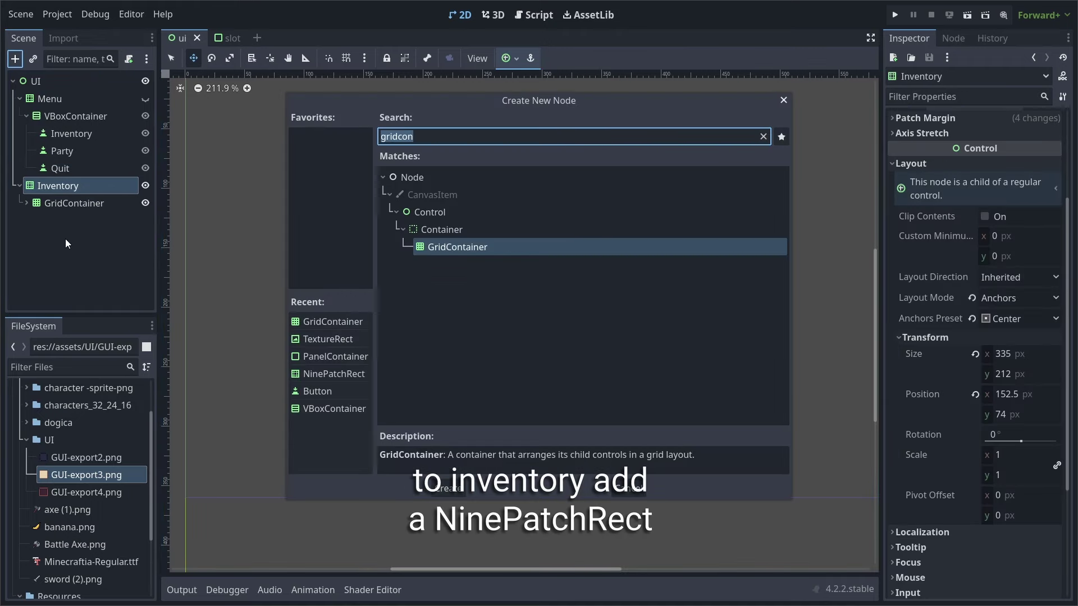
type("nine")
key("Return")
left_click_drag(86, 475, 1021, 140)
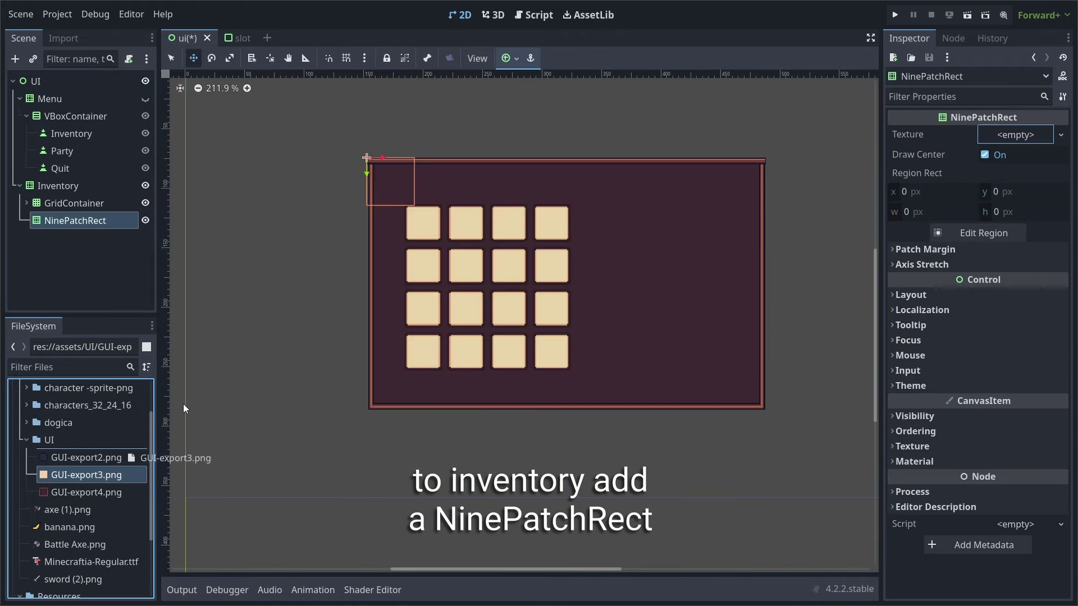
left_click(977, 250)
left_click_drag(648, 253, 648, 247)
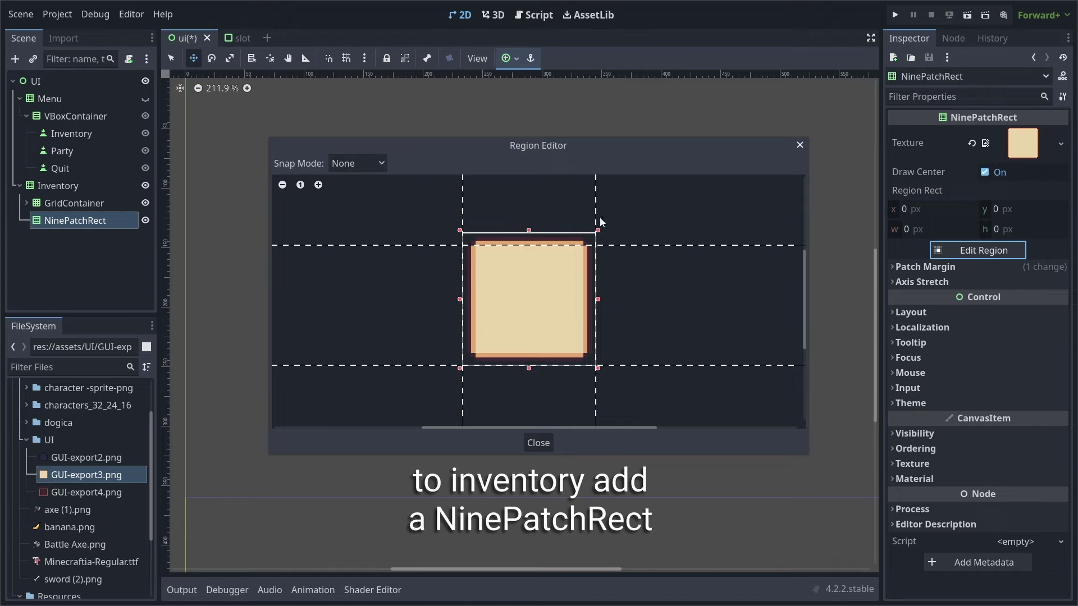
left_click_drag(598, 220, 584, 220)
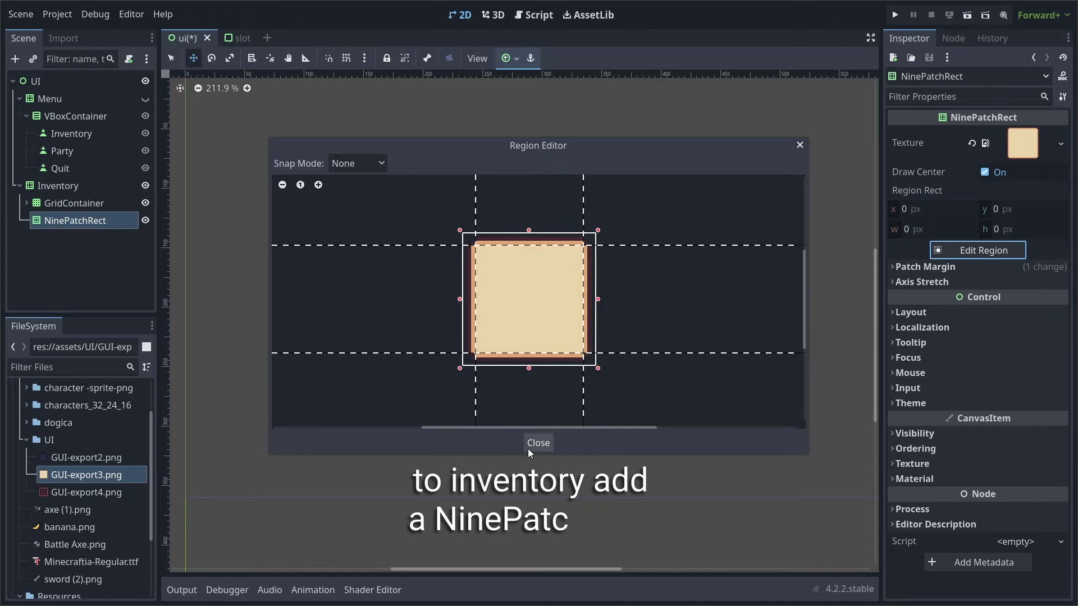
Step: Anchor the NinePatchRect Center Right, fit it beside the slot grid, and save the ui scene
left_click(509, 58)
left_click(554, 119)
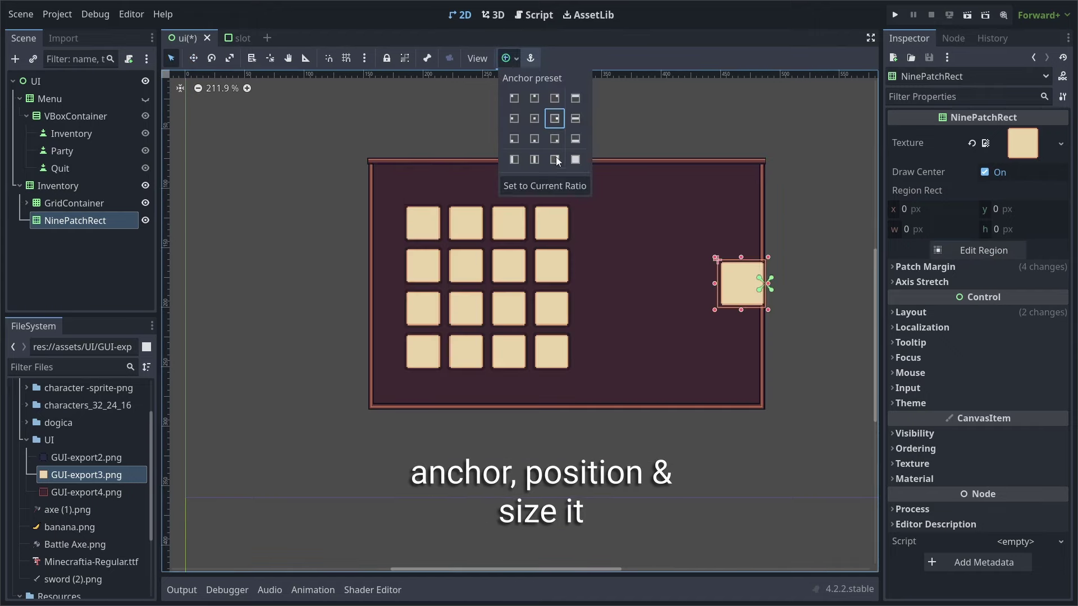
left_click(692, 220)
left_click_drag(746, 289, 626, 243)
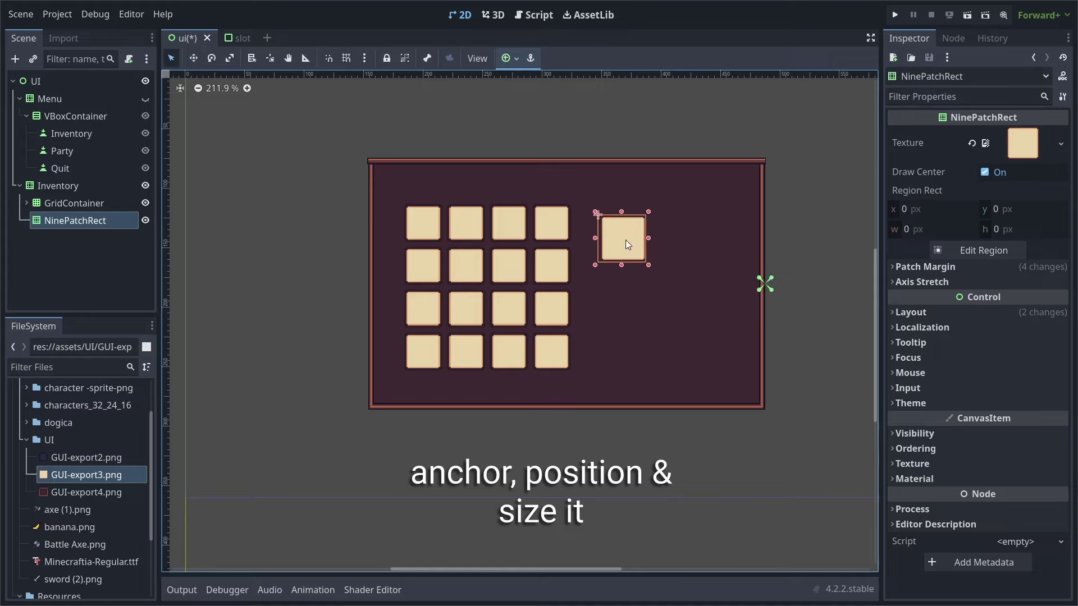
mouse_move(673, 280)
left_mouse_down()
mouse_move(747, 372)
mouse_move(667, 278)
left_mouse_up()
key("w")
key("q")
left_click(670, 411)
key("ctrl+s")
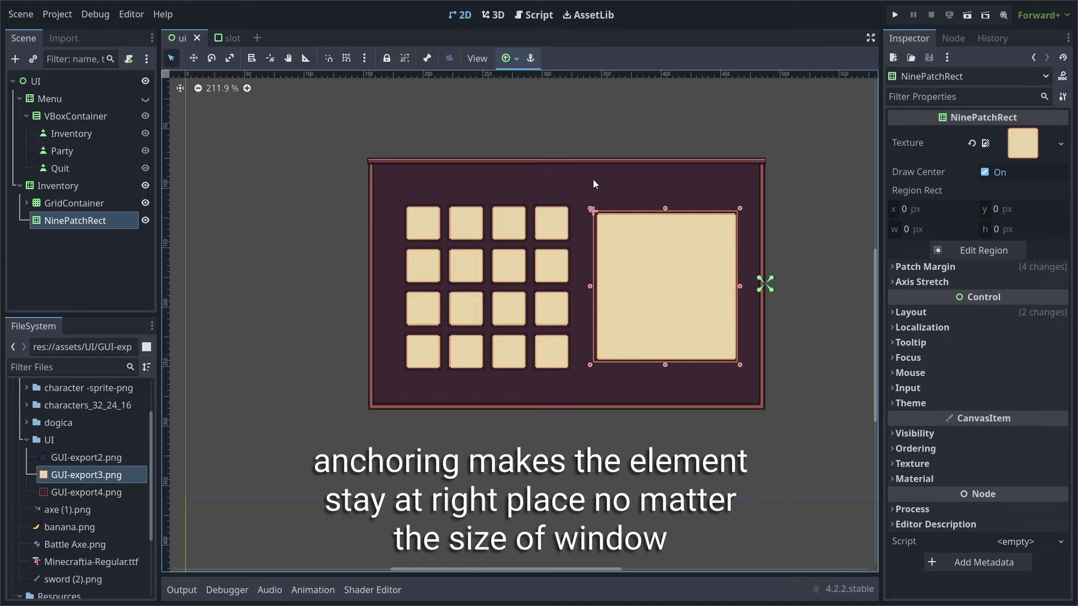
Step: Resize the Inventory panel to test the anchoring, then undo the change
scroll(678, 397, "down", 2)
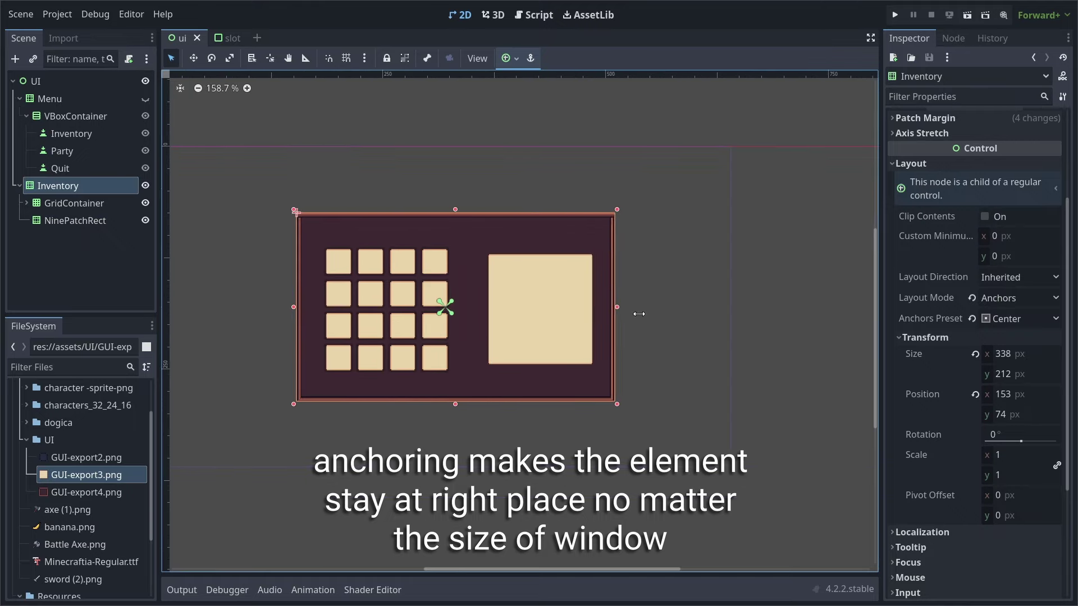
mouse_move(637, 313)
left_mouse_down()
mouse_move(655, 319)
mouse_move(629, 331)
left_mouse_up()
left_click_drag(458, 403, 454, 528)
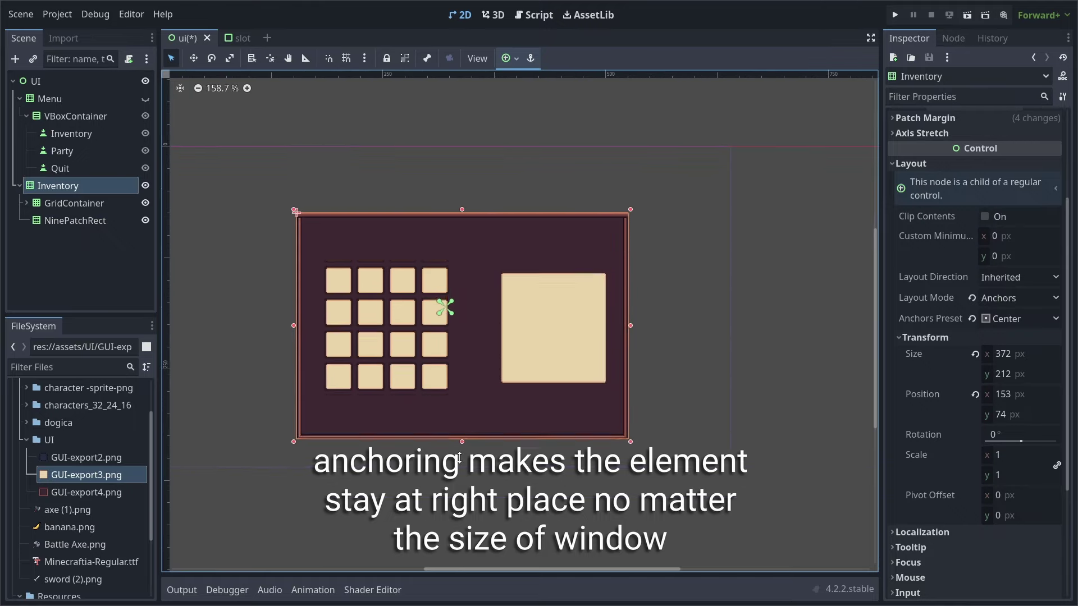
key("ctrl+z")
key("ctrl+z")
key("ctrl+z")
Step: Rename the NinePatchRect to Description
scroll(467, 405, "up", 3)
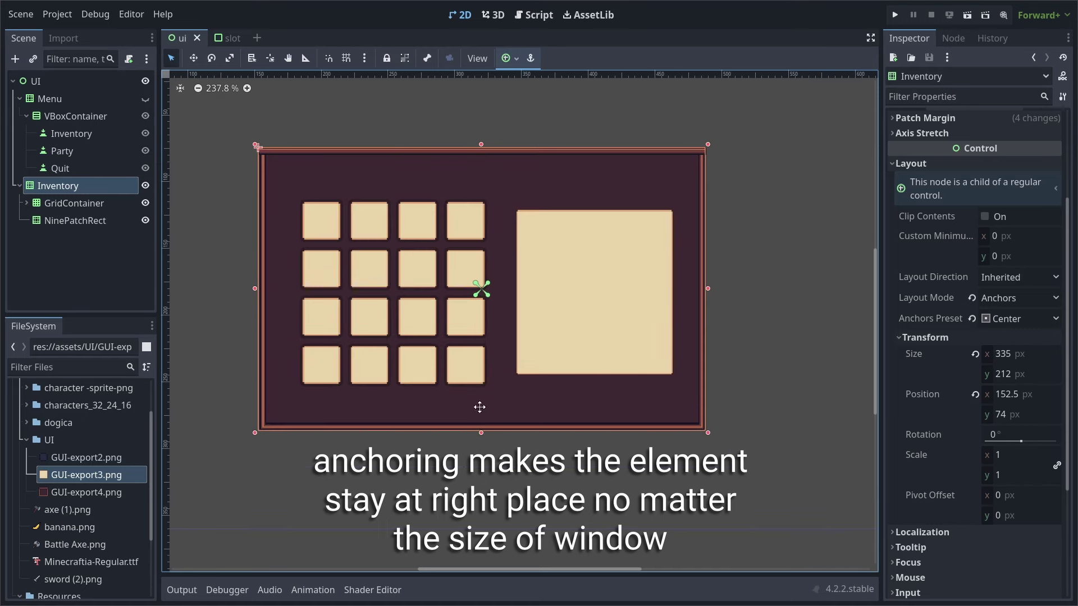
double_click(65, 221)
type("Descri")
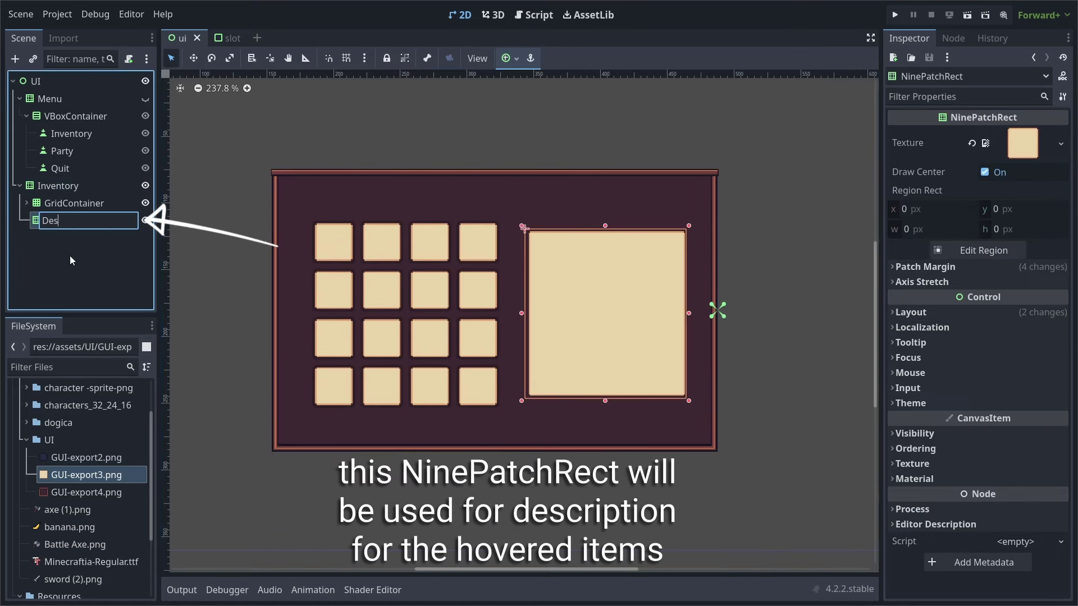
type("ption")
key("Return")
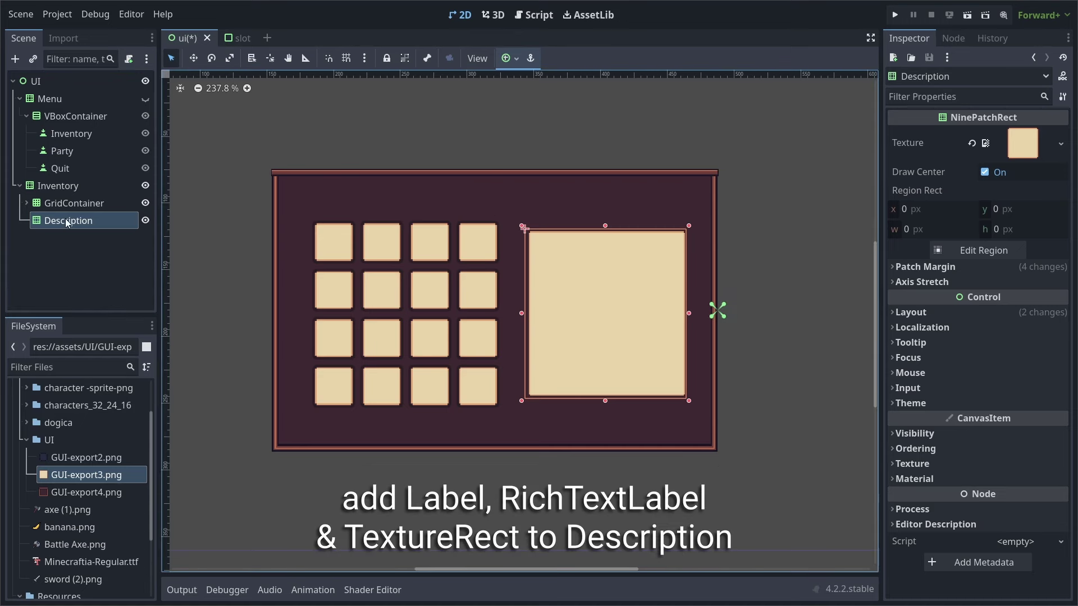
Step: Add a Label, a RichTextLabel and a TextureRect as children of Description
key("ctrl+a")
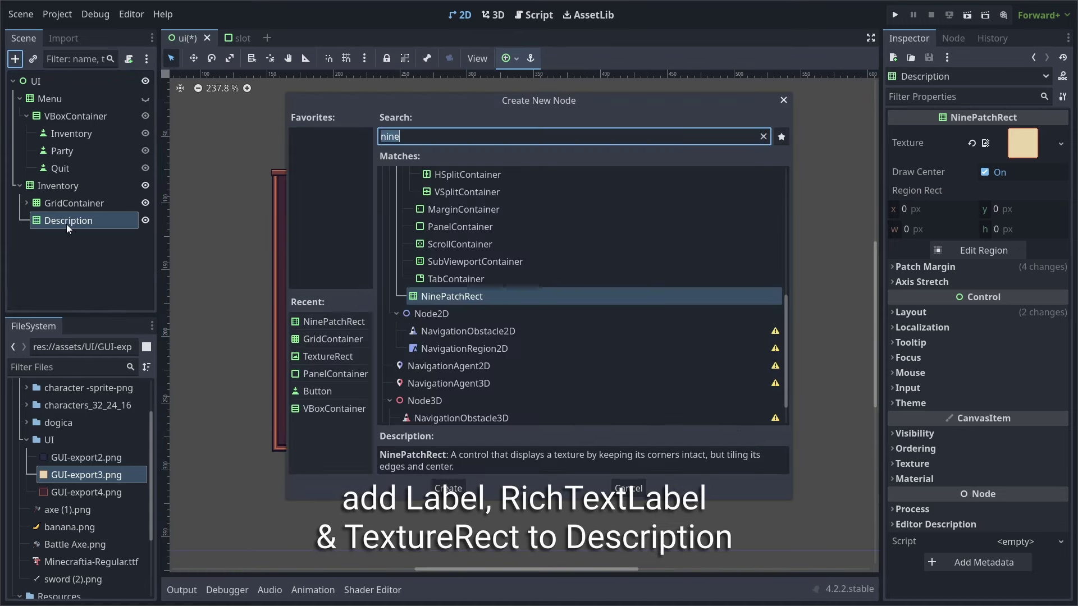
type("label")
key("Return")
left_click(18, 59)
type("rich")
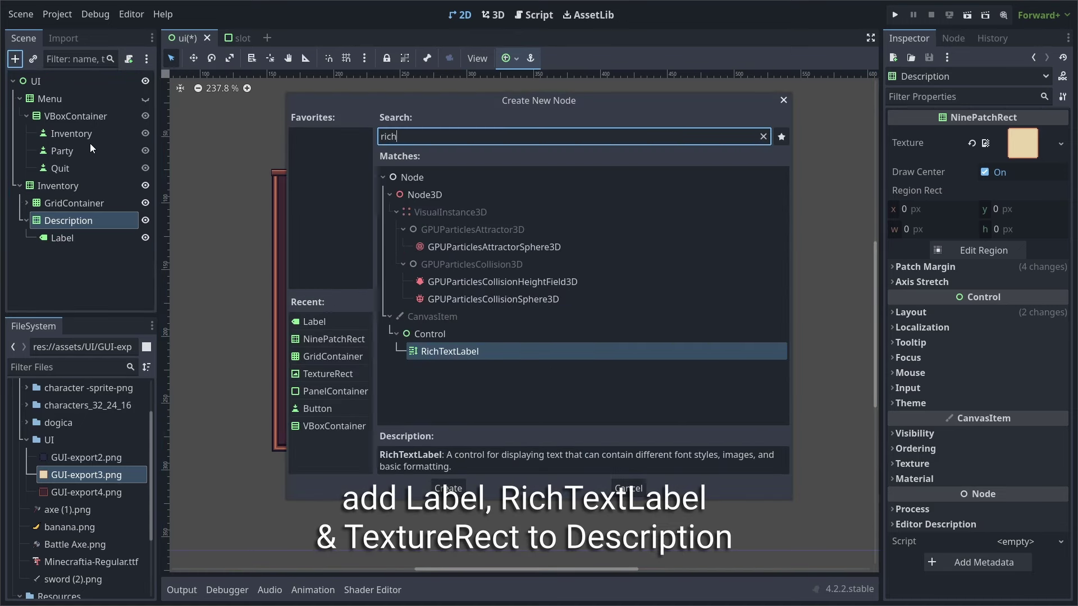
key("Return")
left_click(68, 220)
key("ctrl+a")
type("textre")
key("BackSpace")
key("BackSpace")
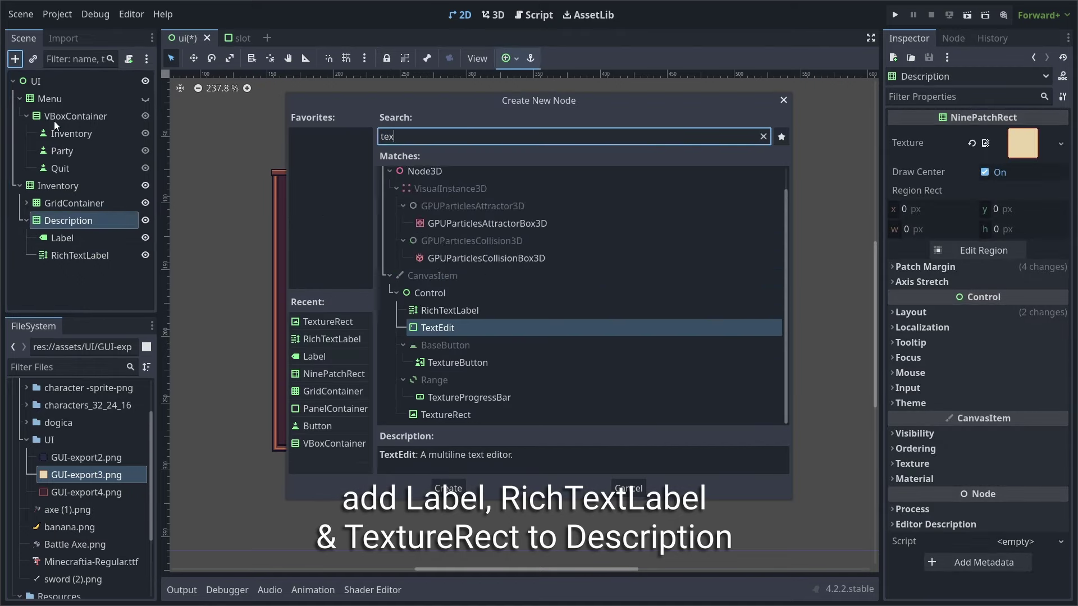
type("ure")
key("Return")
Step: Centre-anchor the RichTextLabel, stretch it up and down, and save the scene
left_click(62, 237)
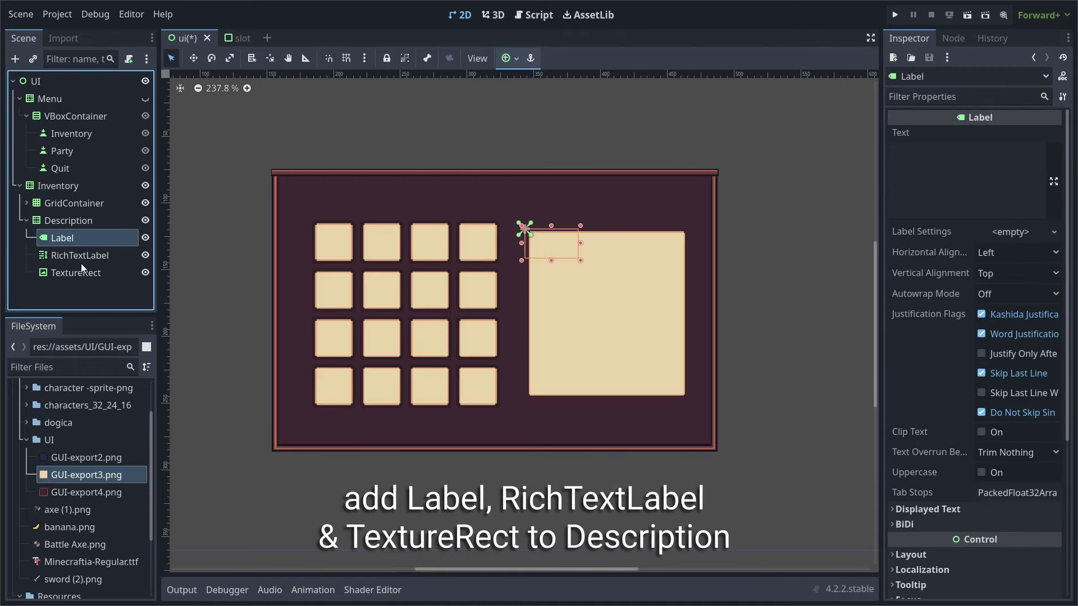
left_click(80, 255)
left_click(510, 58)
left_click(535, 118)
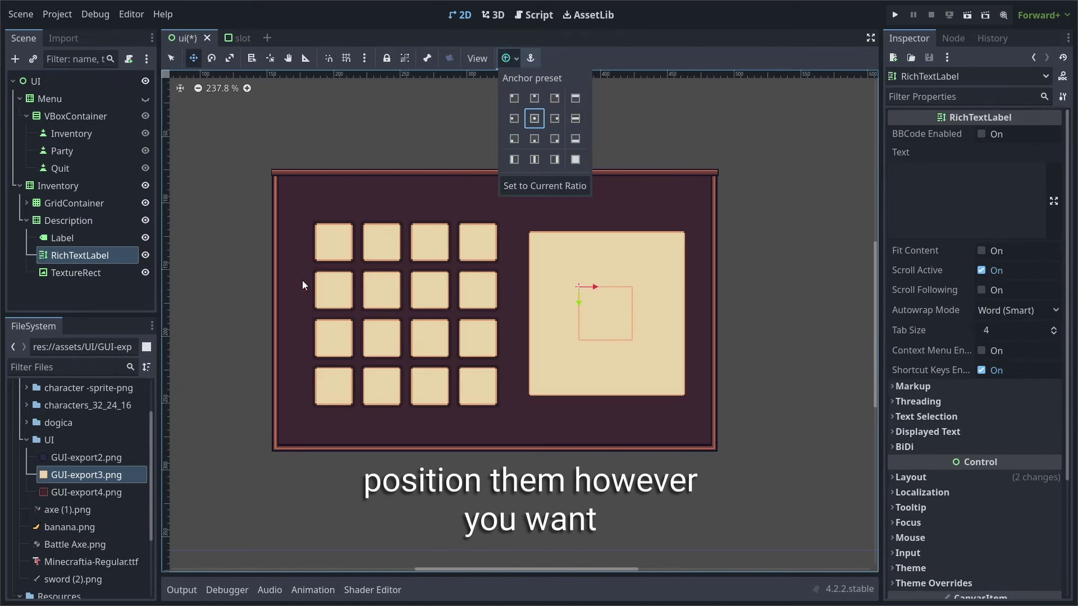
key("q")
left_click_drag(605, 283, 602, 269)
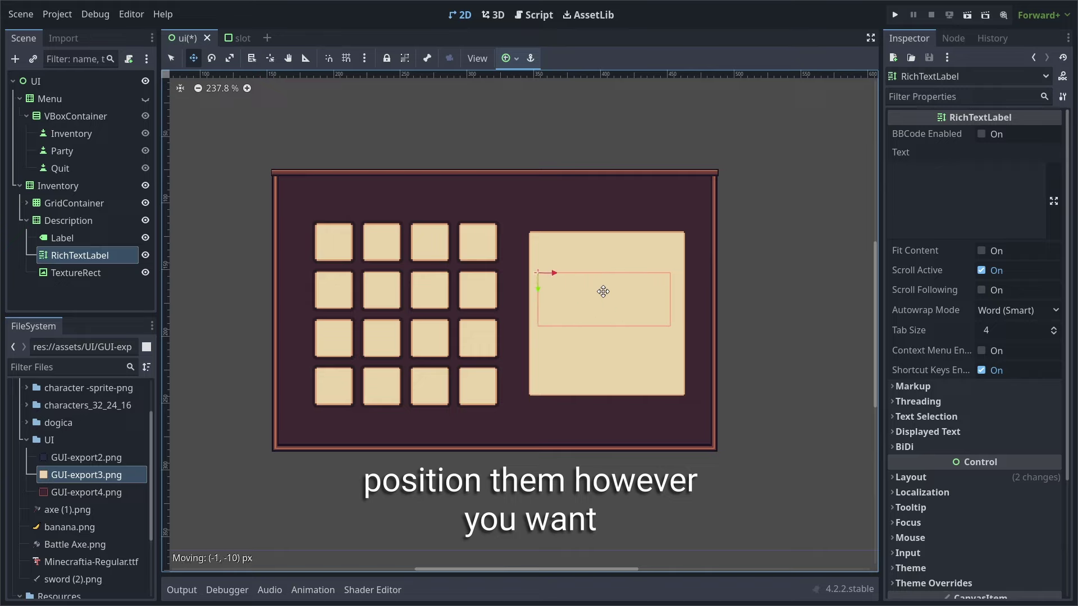
left_click_drag(605, 337, 602, 348)
key("ctrl+s")
Step: Anchor the TextureRect to the bottom-right corner and nudge it into place
left_click(84, 273)
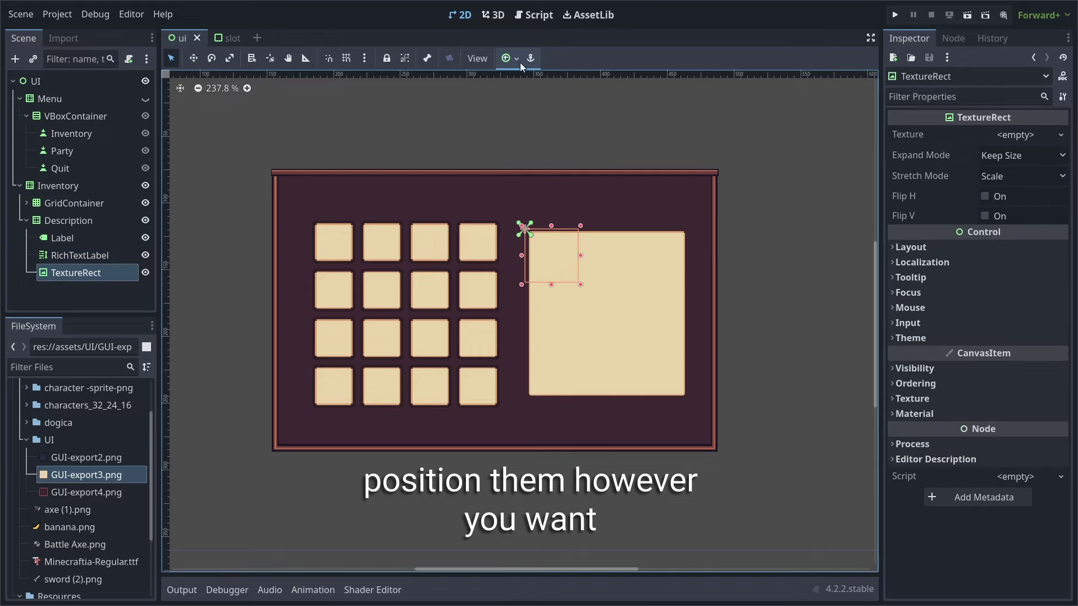
left_click(510, 58)
left_click(619, 144)
key("w")
left_click_drag(657, 366, 655, 363)
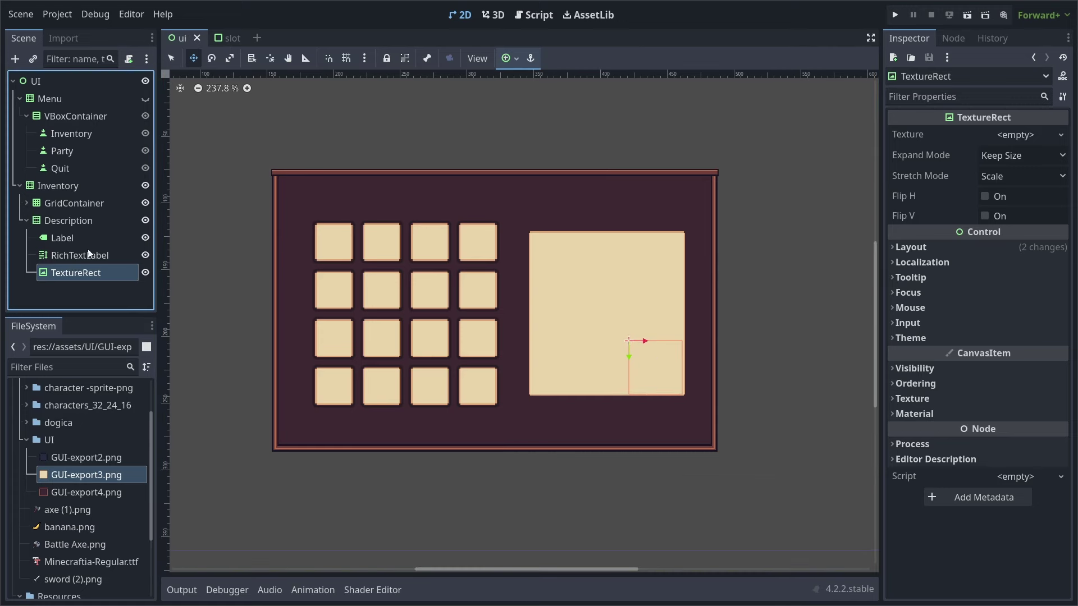
Step: Rename the children to Name, Description and Icon
double_click(62, 237)
type("Name")
key("Return")
double_click(73, 255)
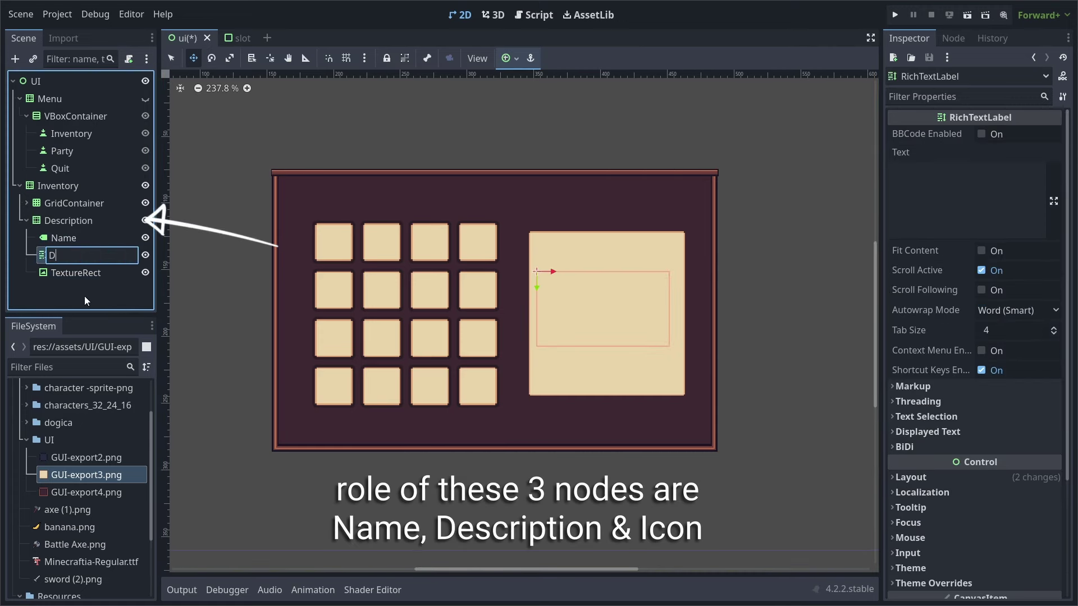
type("Description")
key("Return")
double_click(73, 272)
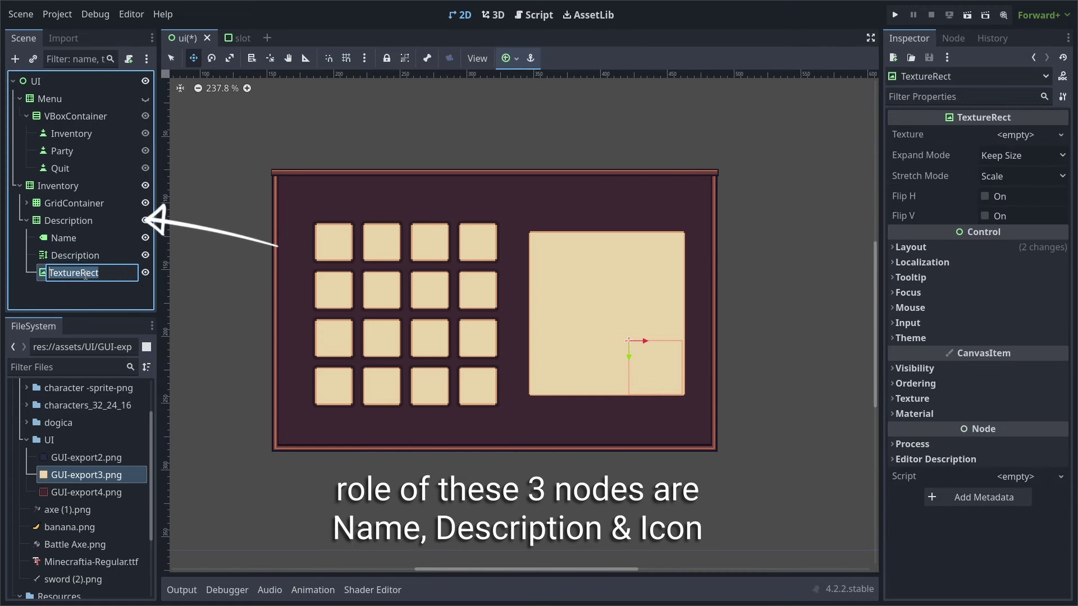
type("Icon")
key("Return")
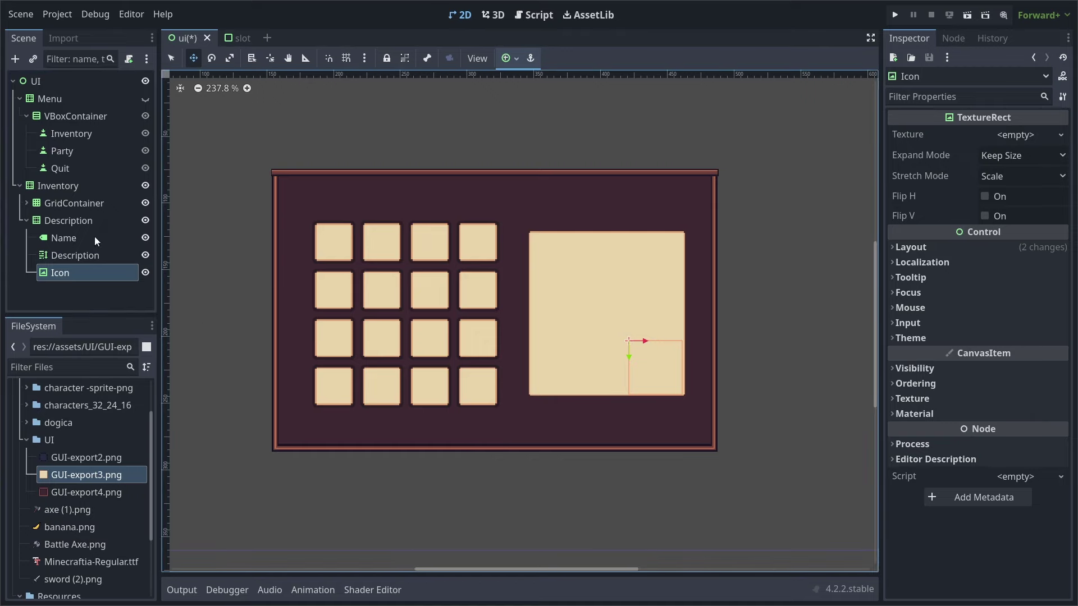
left_click(74, 260)
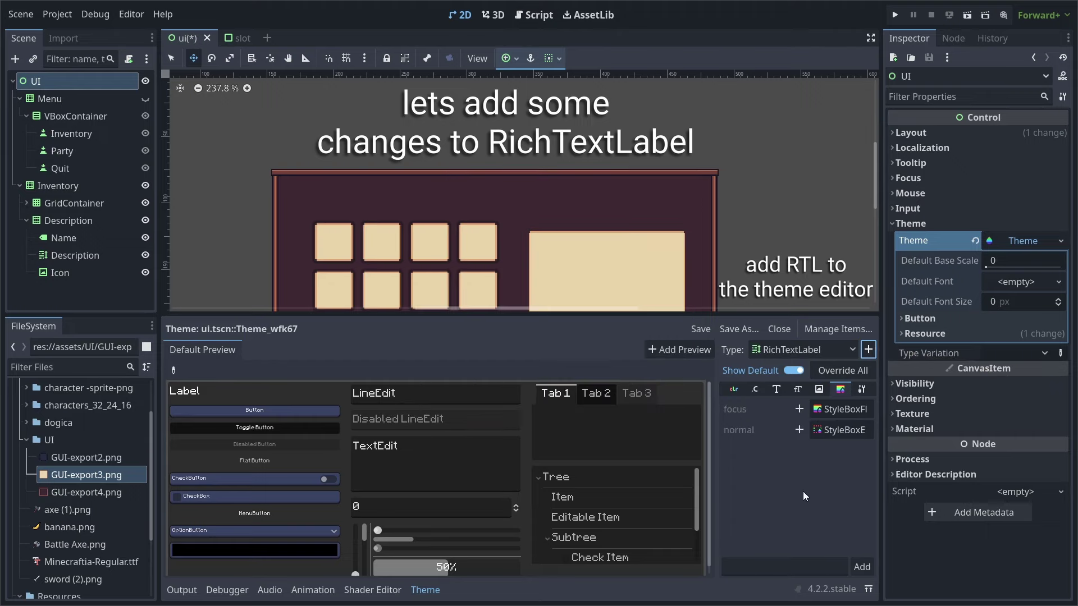
Step: Override the RichTextLabel normal_font_size in the theme to 8
left_click(797, 389)
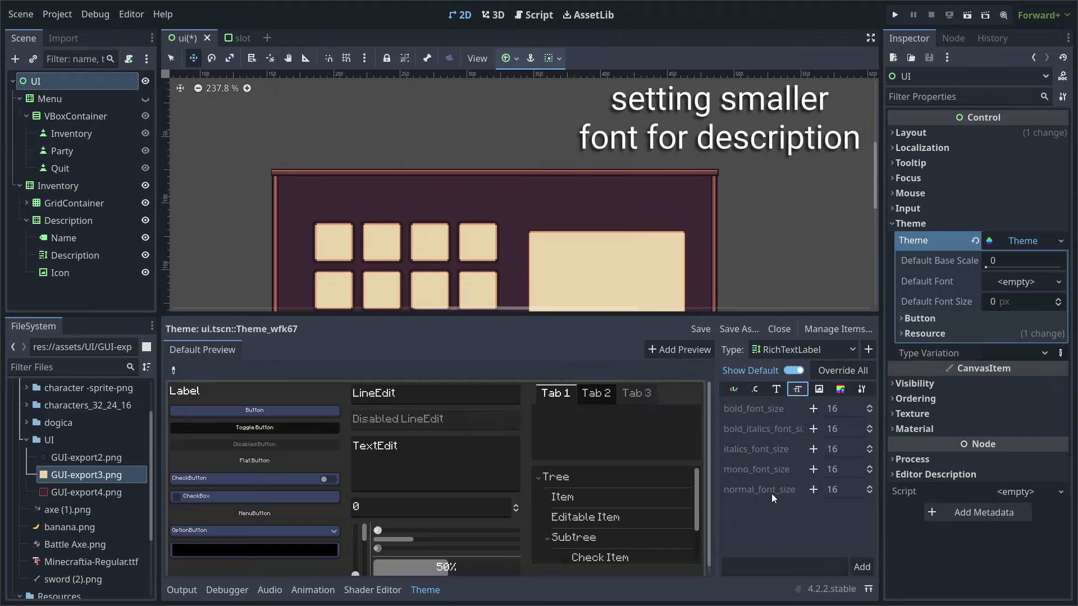
left_click(813, 490)
left_click(852, 497)
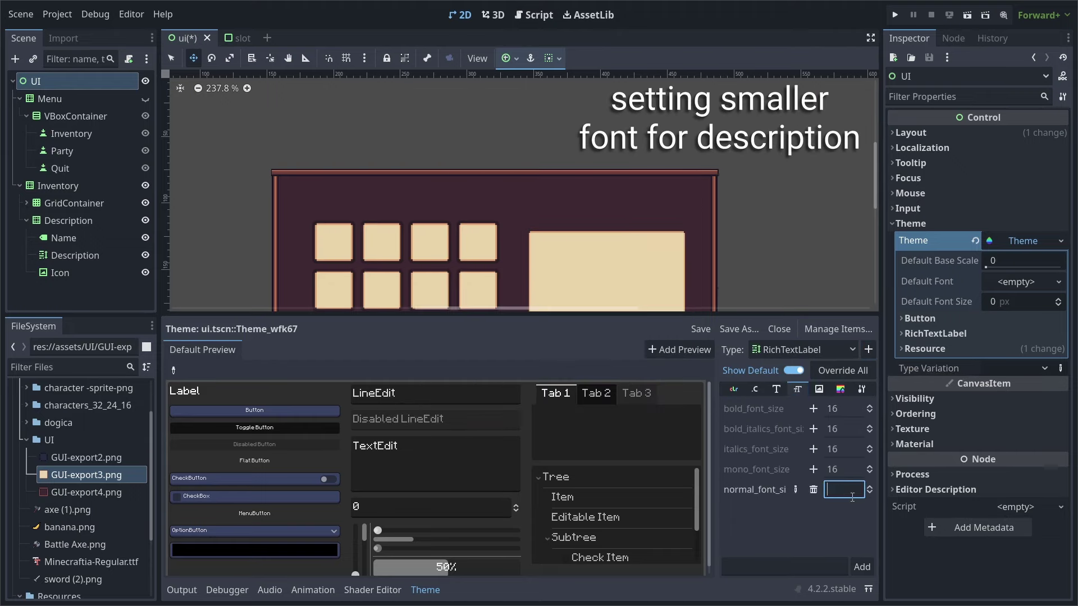
type("8")
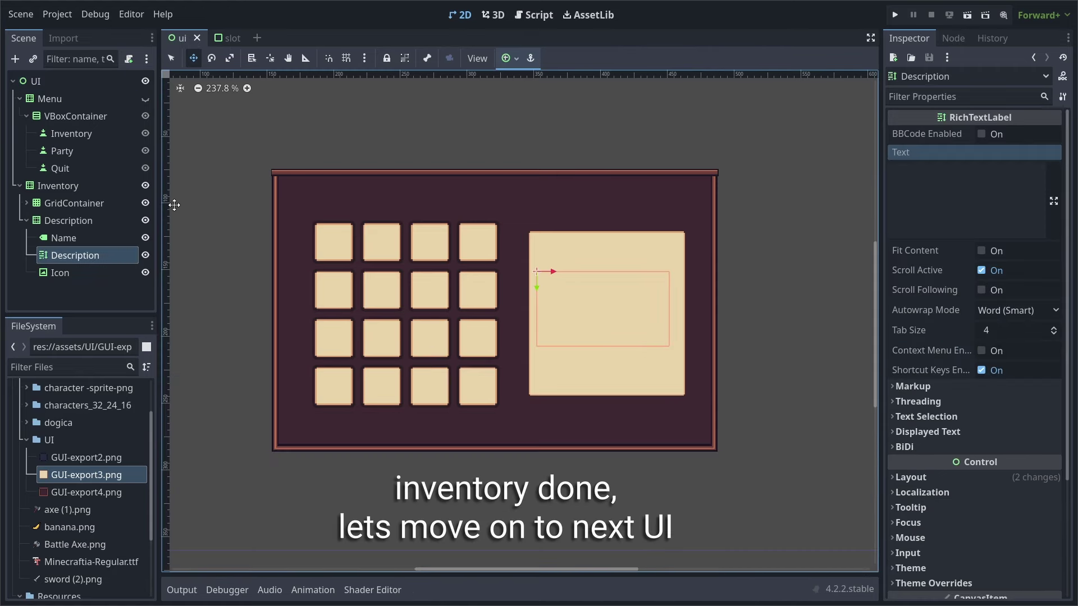
Step: Hide Inventory, collapse the tree, and add a NinePatchRect named Party under UI
left_click(145, 186)
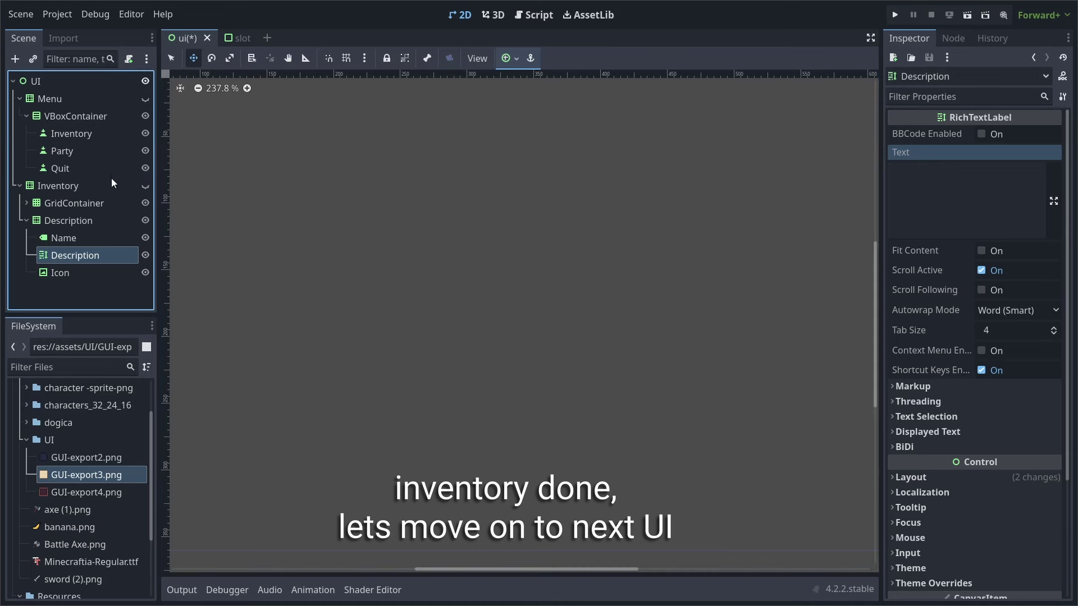
left_click(20, 99)
left_click(20, 116)
left_click(35, 80)
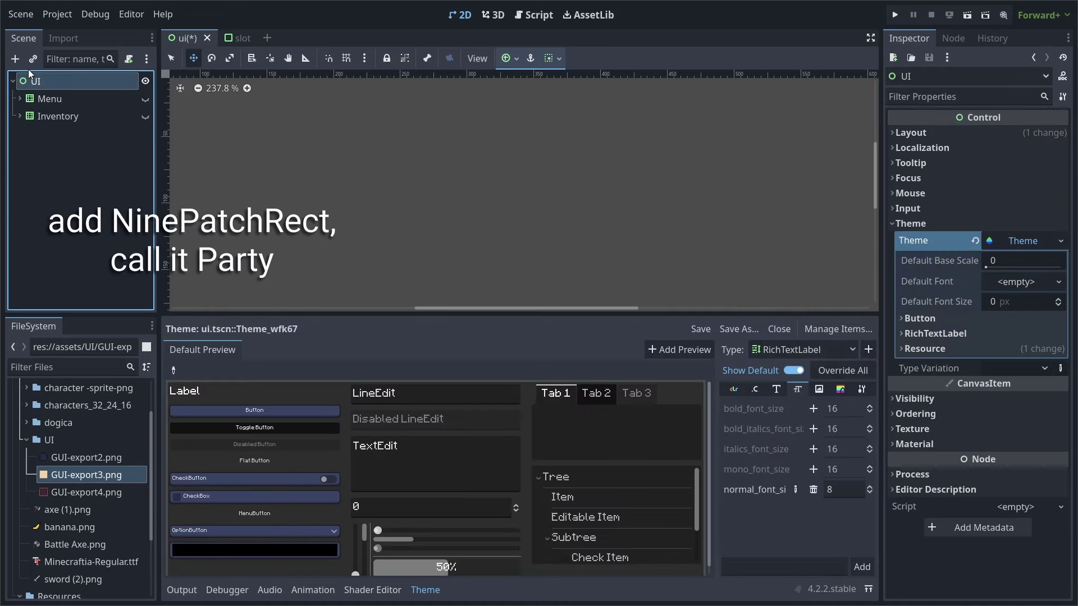
left_click(15, 59)
type("nine")
key("Return")
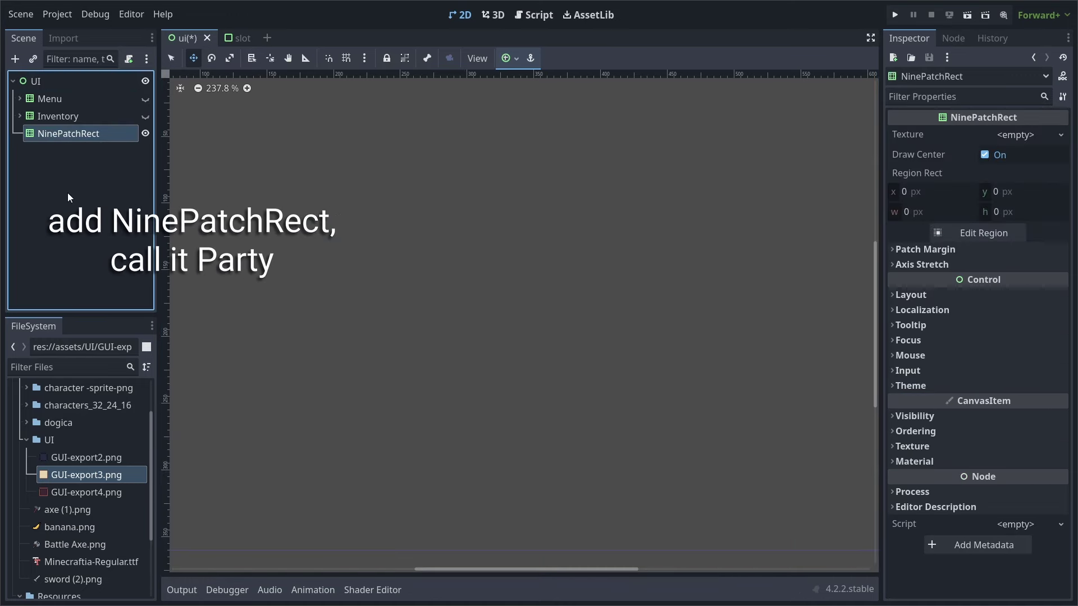
double_click(68, 140)
type("Party")
key("Return")
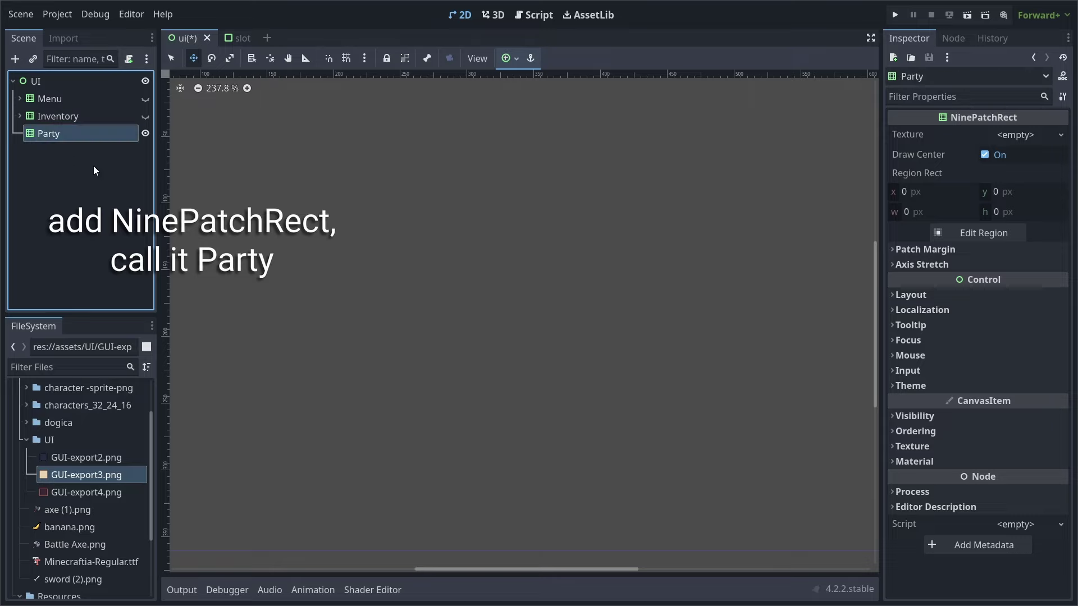
Step: Centre-anchor Party, texture it with GUI-export4.png, set region and patch margins, then open a new scene
scroll(382, 230, "down", 3)
left_click(508, 57)
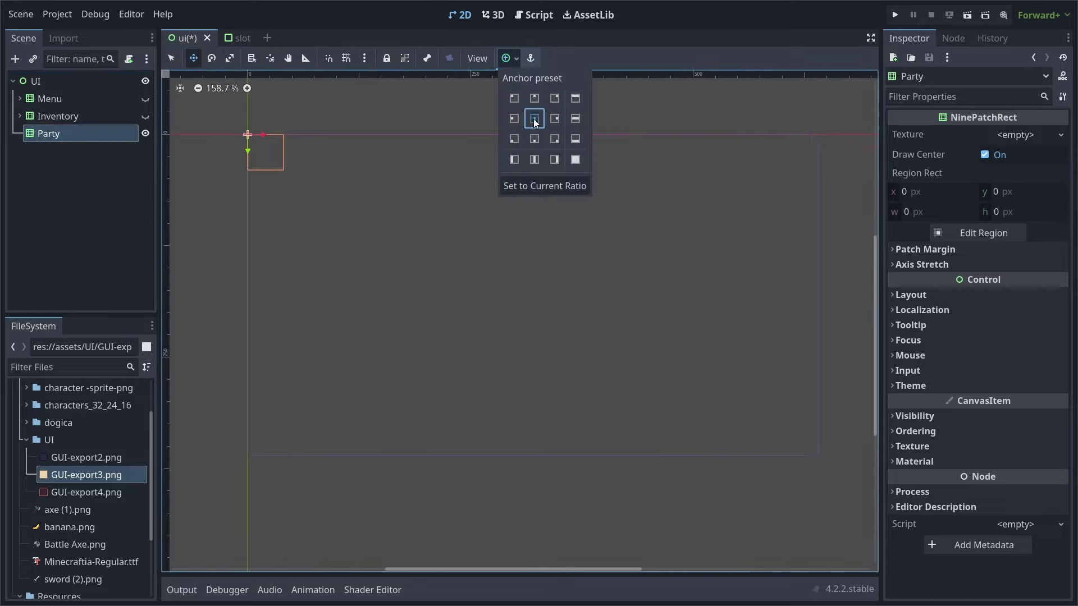
left_click(534, 118)
left_click_drag(86, 492, 1021, 143)
left_click(983, 251)
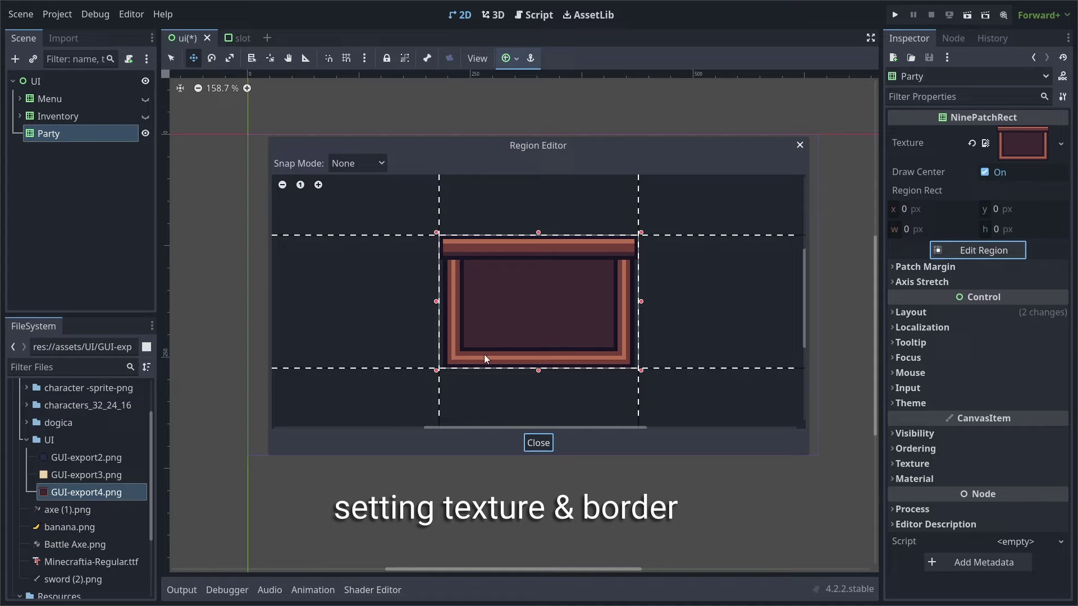
left_click_drag(439, 232, 641, 370)
left_click_drag(699, 235, 701, 260)
left_click_drag(678, 369, 677, 348)
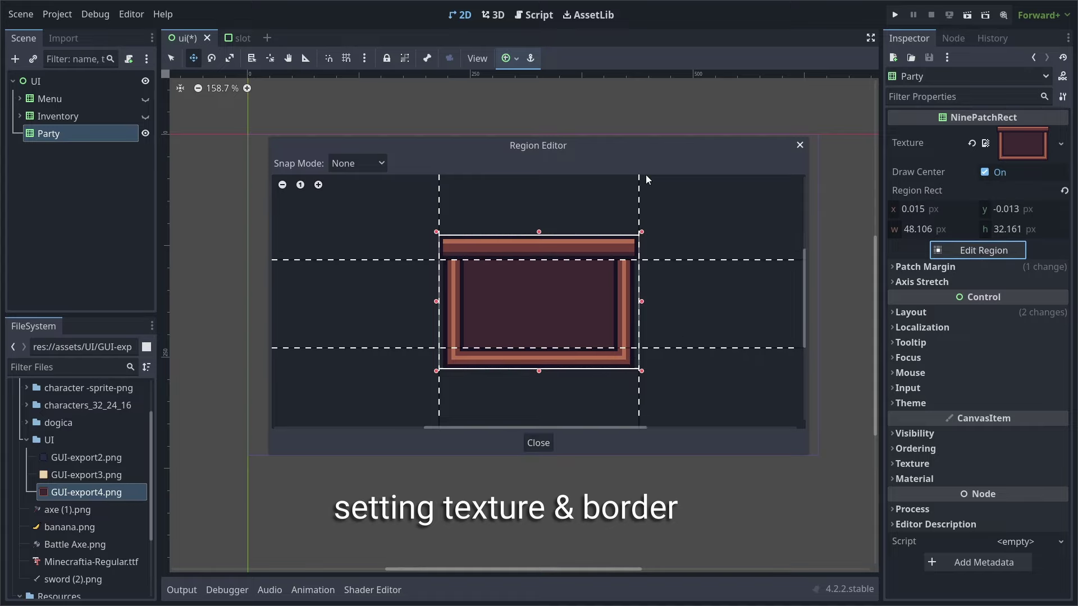
left_click_drag(639, 194, 614, 200)
left_click_drag(439, 192, 464, 194)
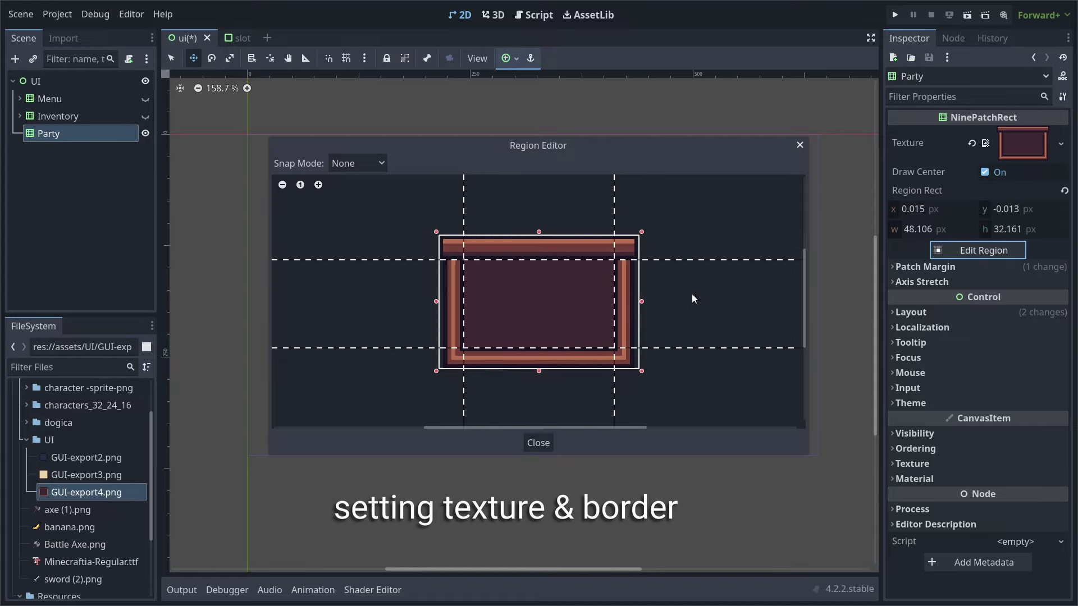
left_click(537, 443)
left_click(267, 38)
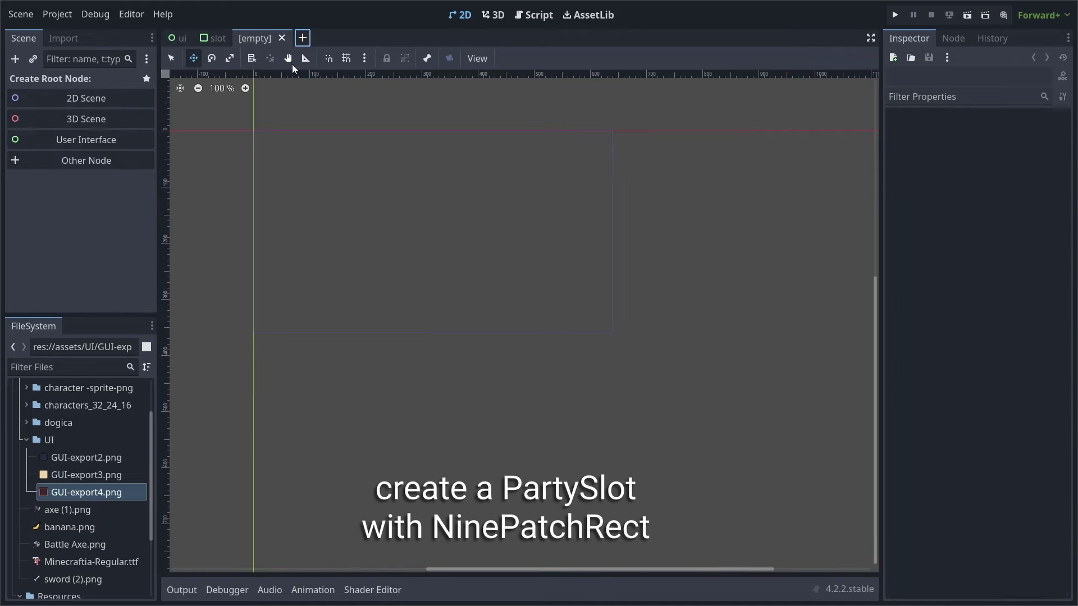
Step: Create a NinePatchRect root node named PartySlot
left_click(104, 162)
type("nine")
key("Return")
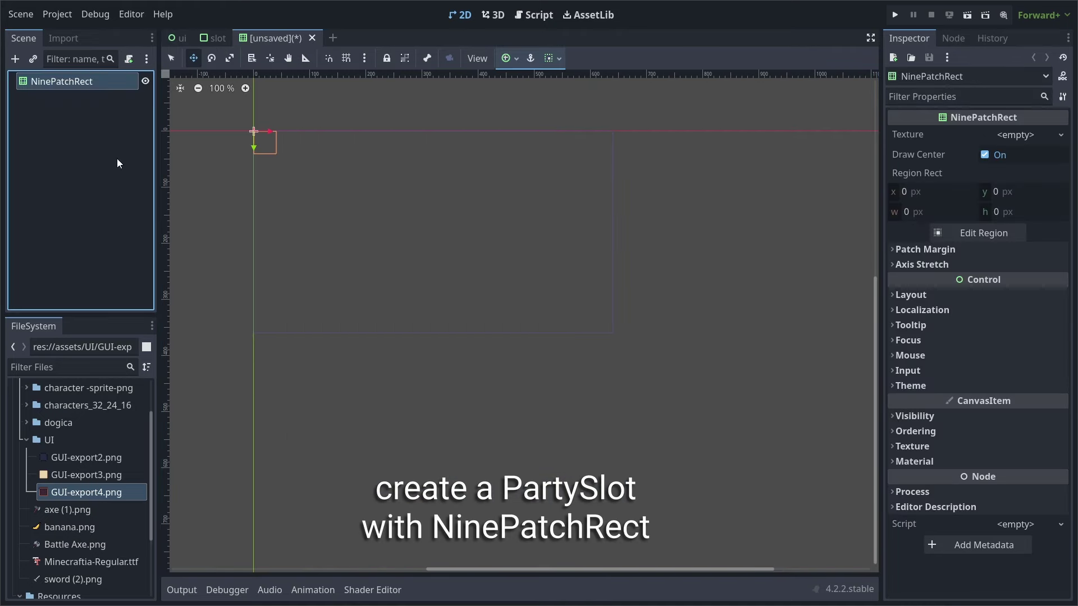
scroll(481, 188, "up", 5)
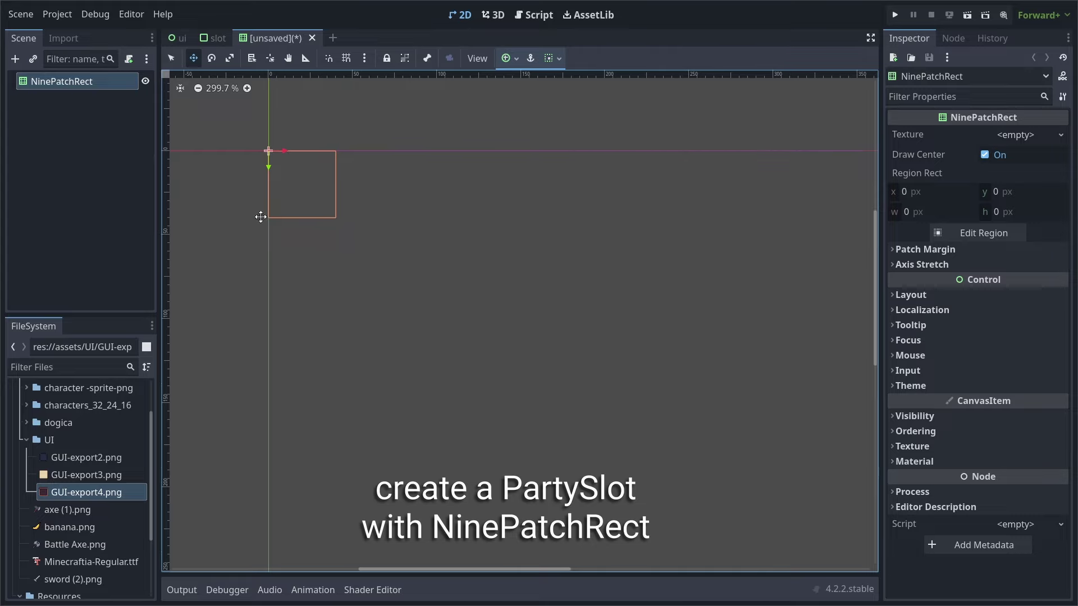
double_click(68, 82)
type("Party")
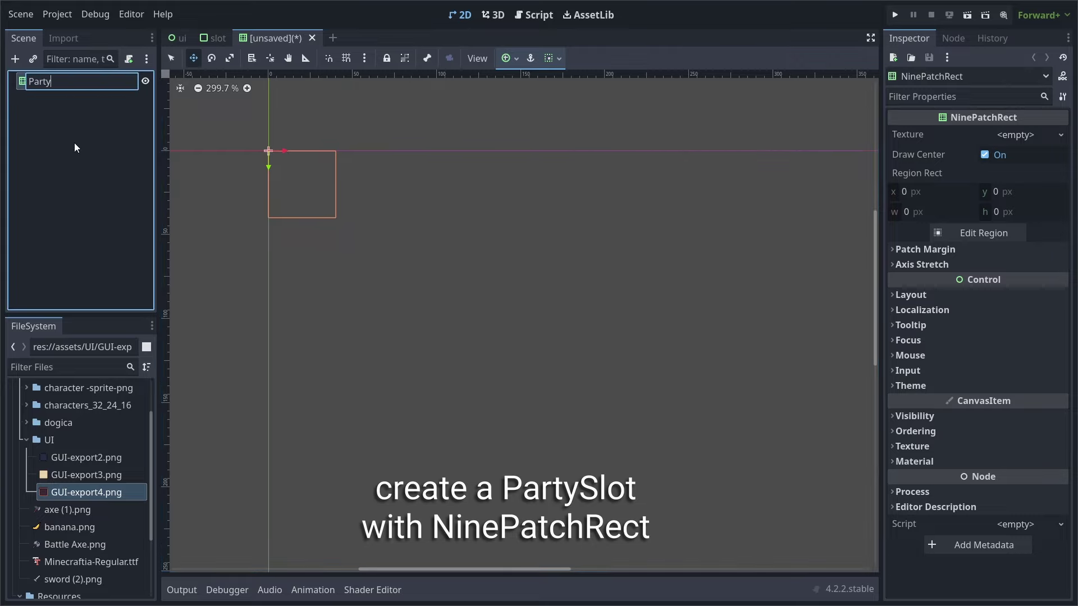
type("Slot")
key("Return")
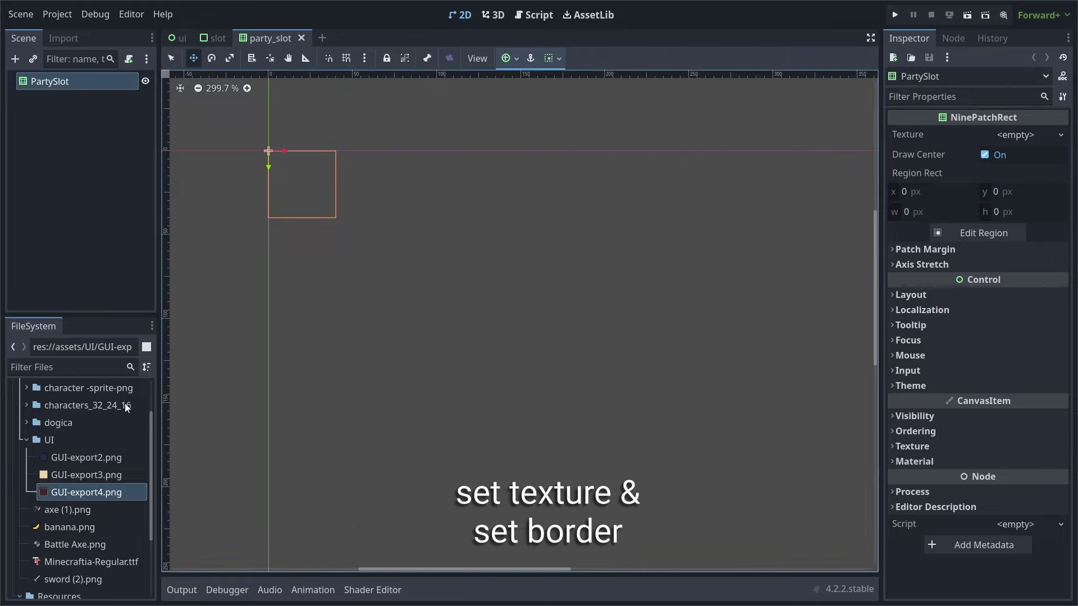
Step: Texture PartySlot with GUI-export3.png and set all four patch margins
left_click_drag(86, 475, 1011, 138)
left_click(982, 251)
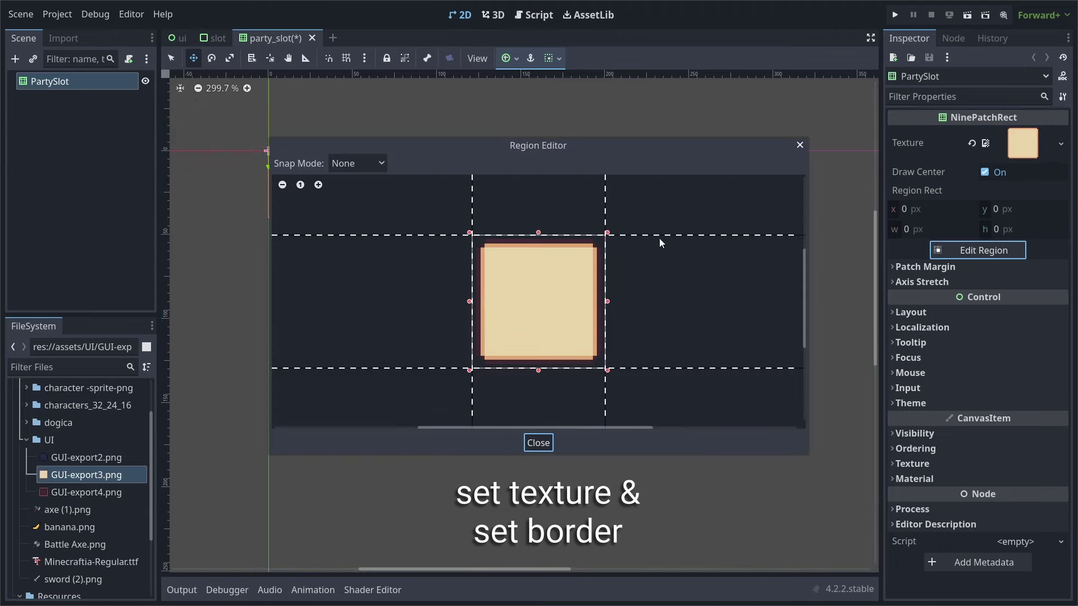
left_click_drag(660, 239, 662, 249)
left_click_drag(605, 203, 592, 203)
left_click_drag(471, 197, 486, 200)
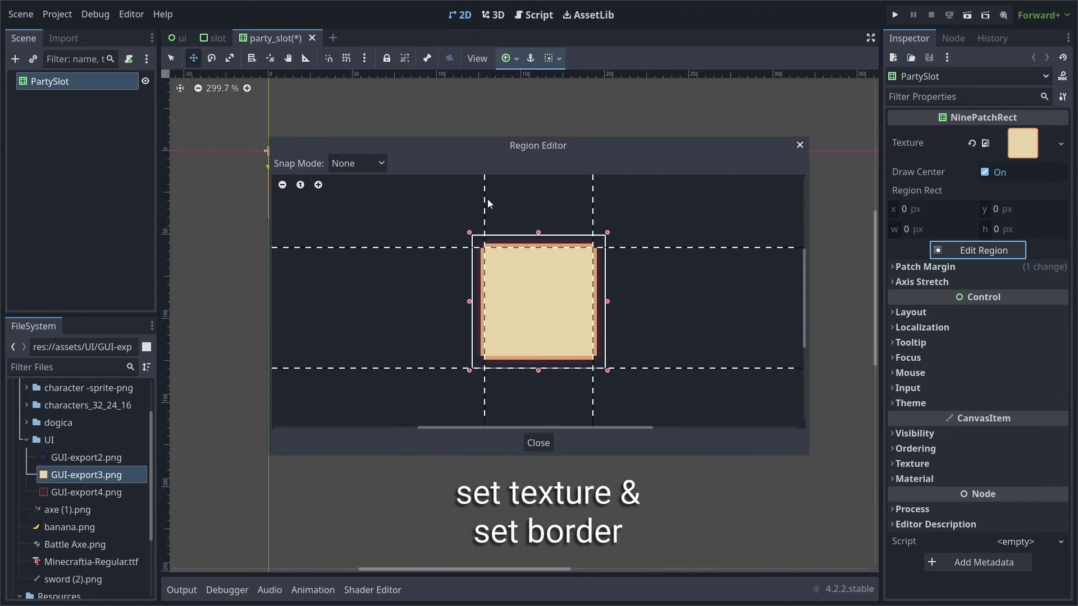
left_click_drag(664, 368, 664, 357)
left_click(539, 443)
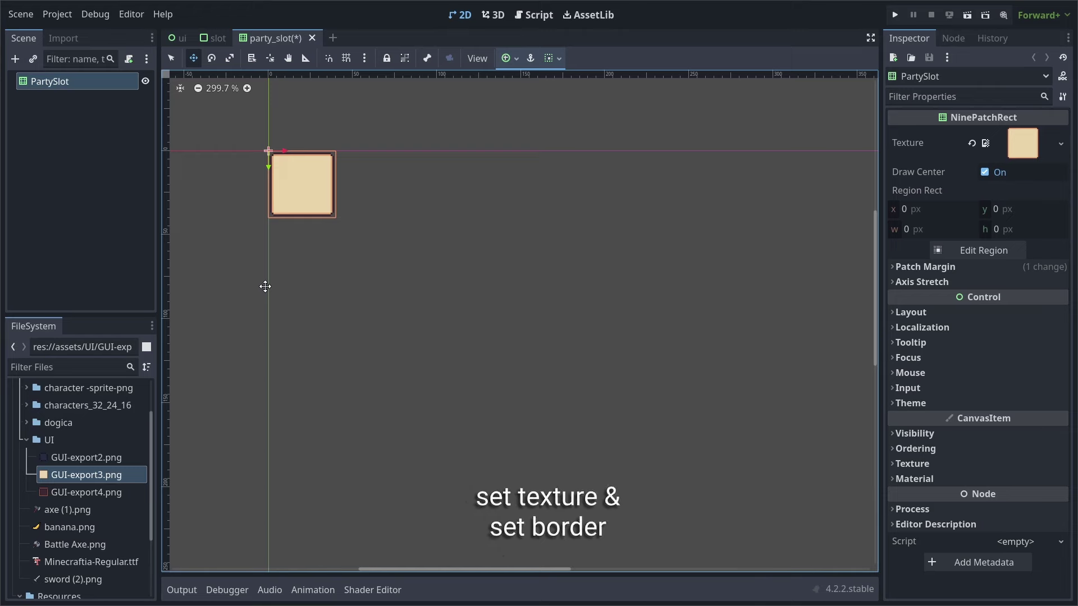
Step: Set the PartySlot size to 160×50 and save the party_slot scene
left_click(910, 312)
left_click(925, 484)
scroll(931, 445, "down", 3)
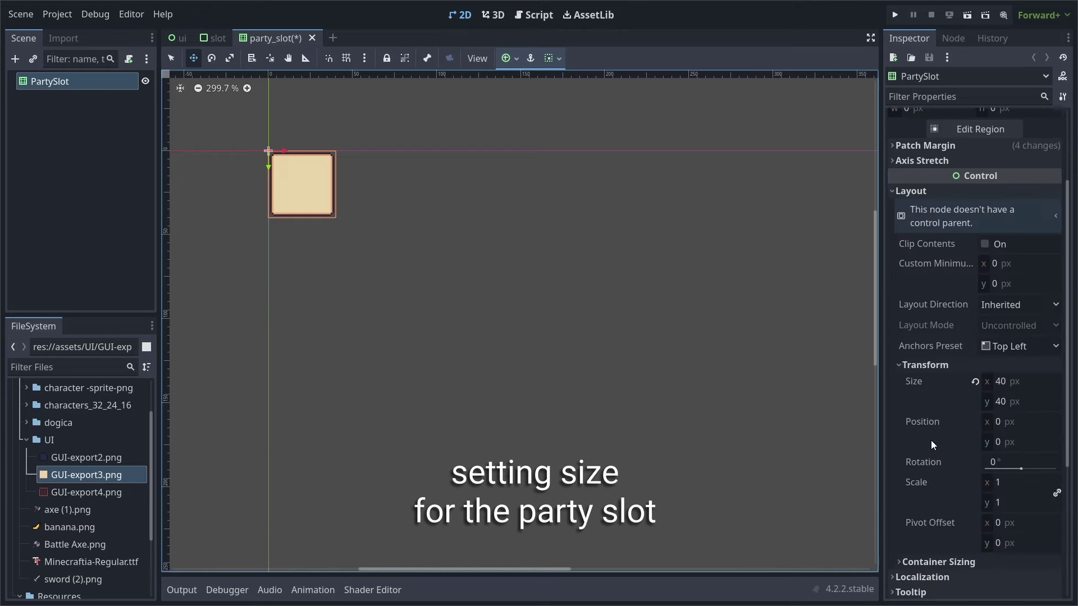
left_click(1002, 381)
type("160")
key("Return")
left_click(1009, 402)
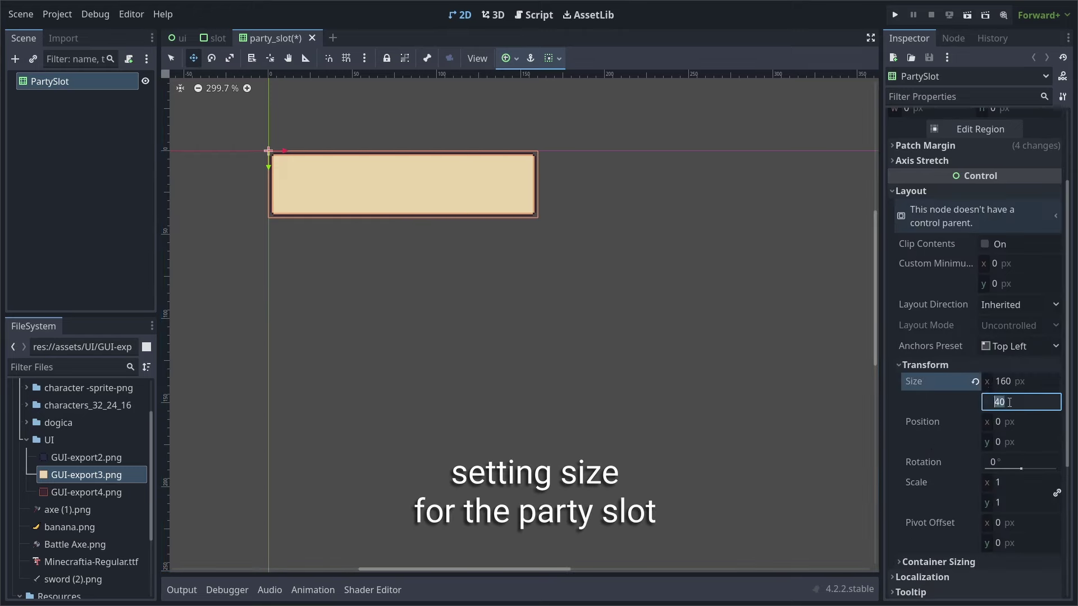
type("50")
key("Return")
key("ctrl+s")
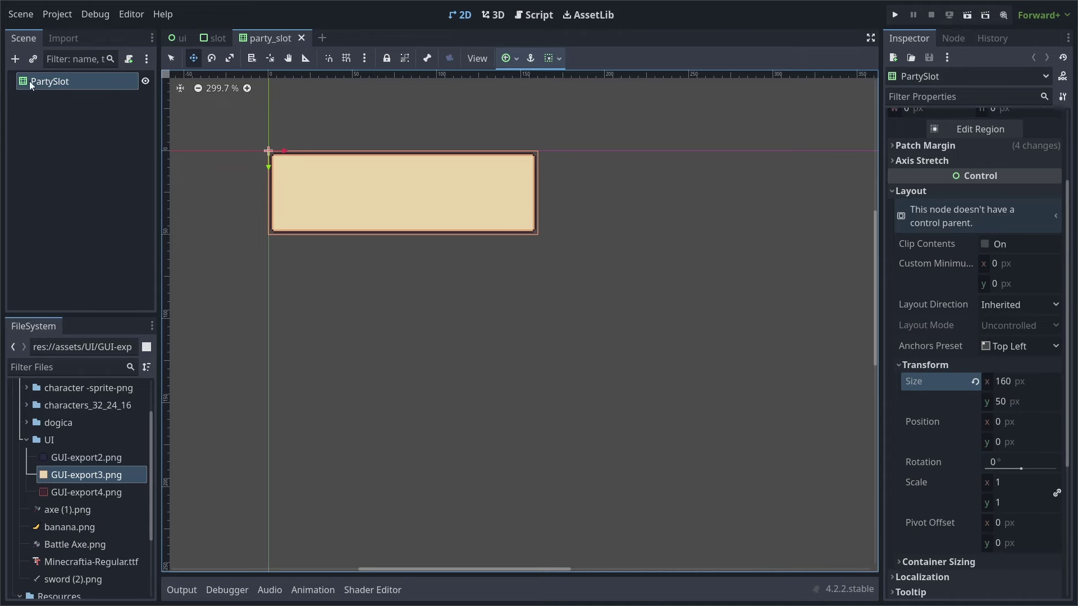
Step: Add a Label child to PartySlot
key("ctrl+a")
type("label")
key("Return")
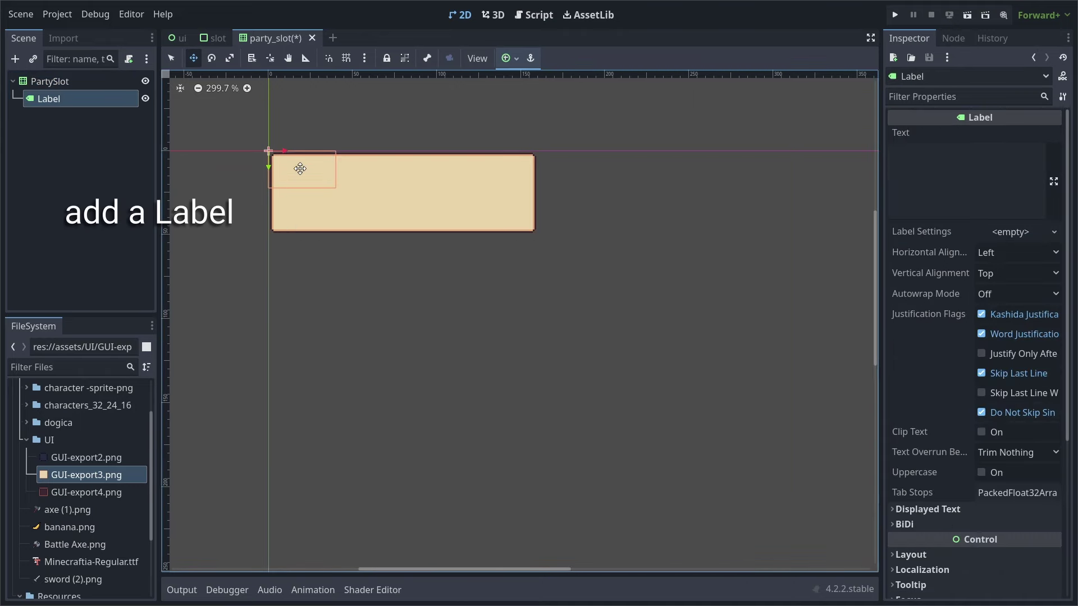
Step: Move the Label slightly lower inside the PartySlot, leaving its anchors unchanged
left_click_drag(300, 169, 300, 194)
left_click(516, 58)
left_click(317, 195)
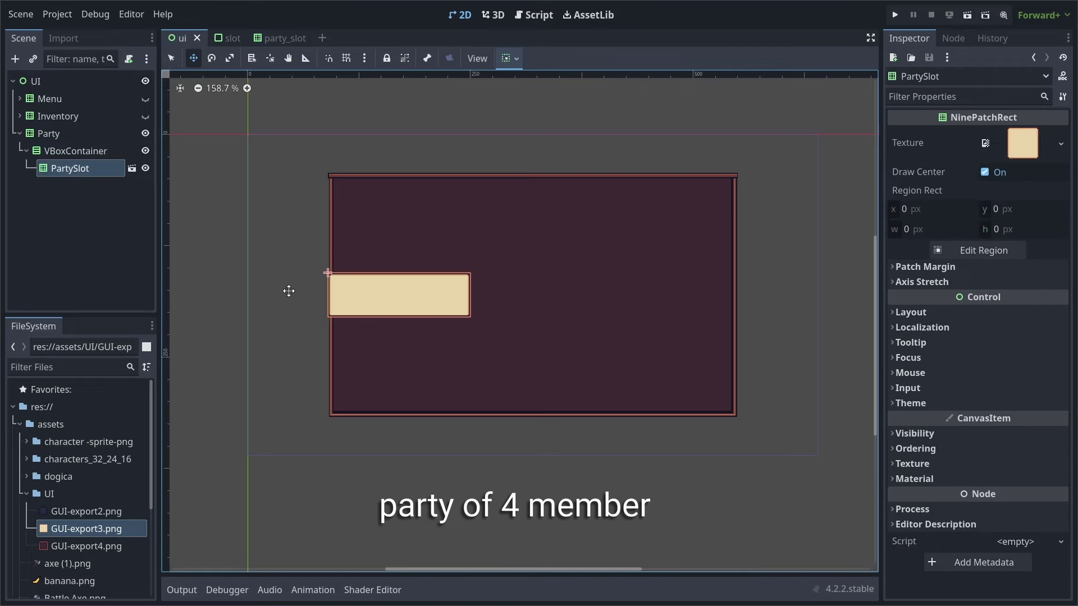
Step: Duplicate PartySlot into four slots, shift the column right, and save
key("ctrl+d")
key("ctrl+d")
key("ctrl+d")
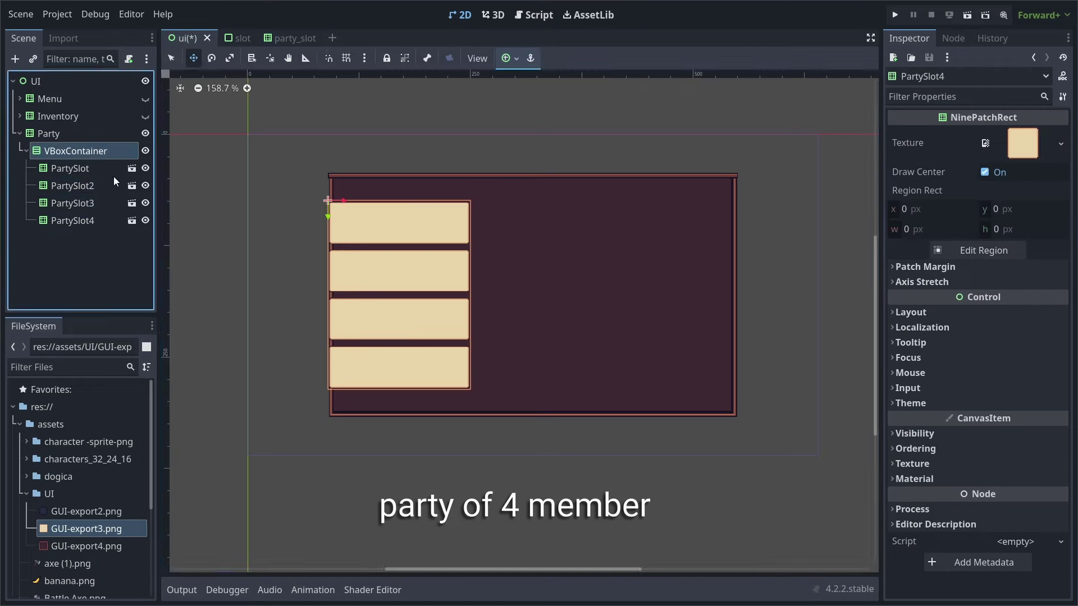
left_click_drag(385, 247, 421, 248)
key("ctrl+s")
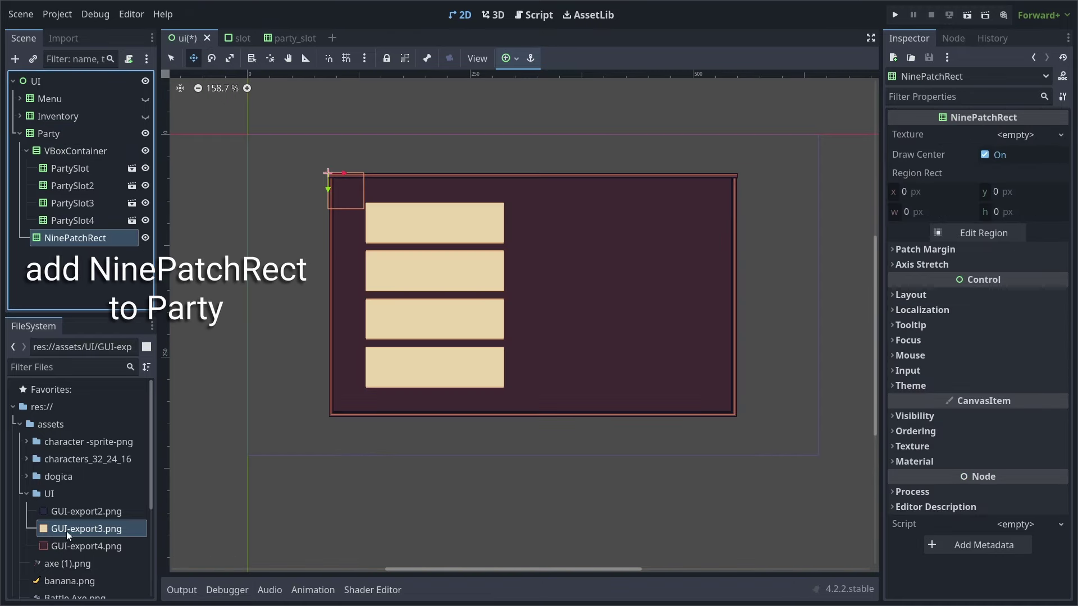
Step: Texture the new NinePatchRect with GUI-export3.png and raise its bottom patch margin
left_click_drag(84, 528, 1023, 143)
left_click(983, 251)
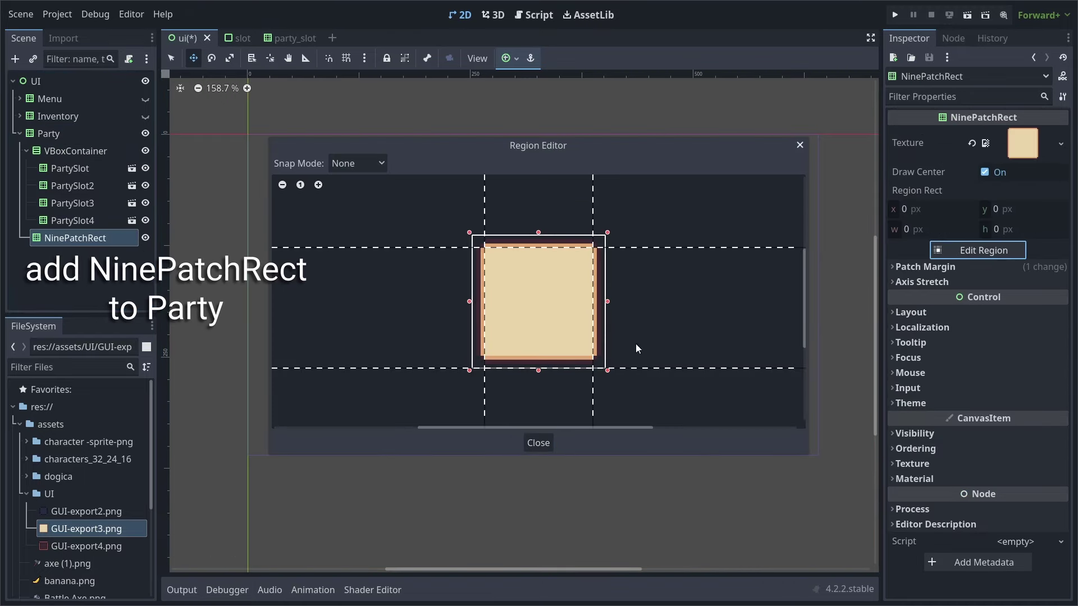
left_click_drag(638, 367, 646, 356)
left_click(538, 443)
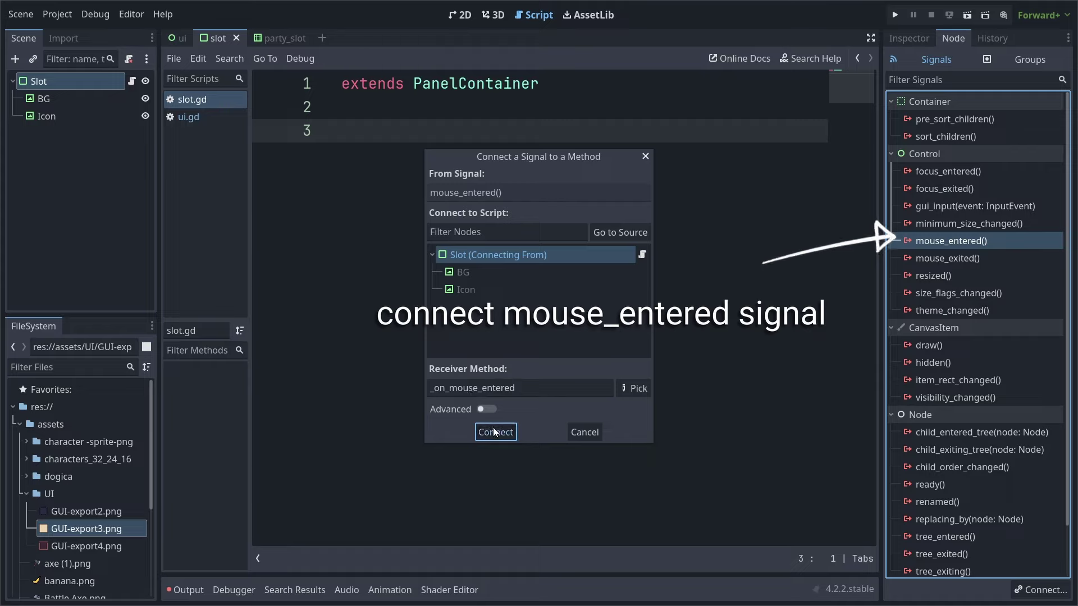
Step: Connect mouse_entered to a new _on_mouse_entered handler in slot.gd and begin a new script
left_click(494, 432)
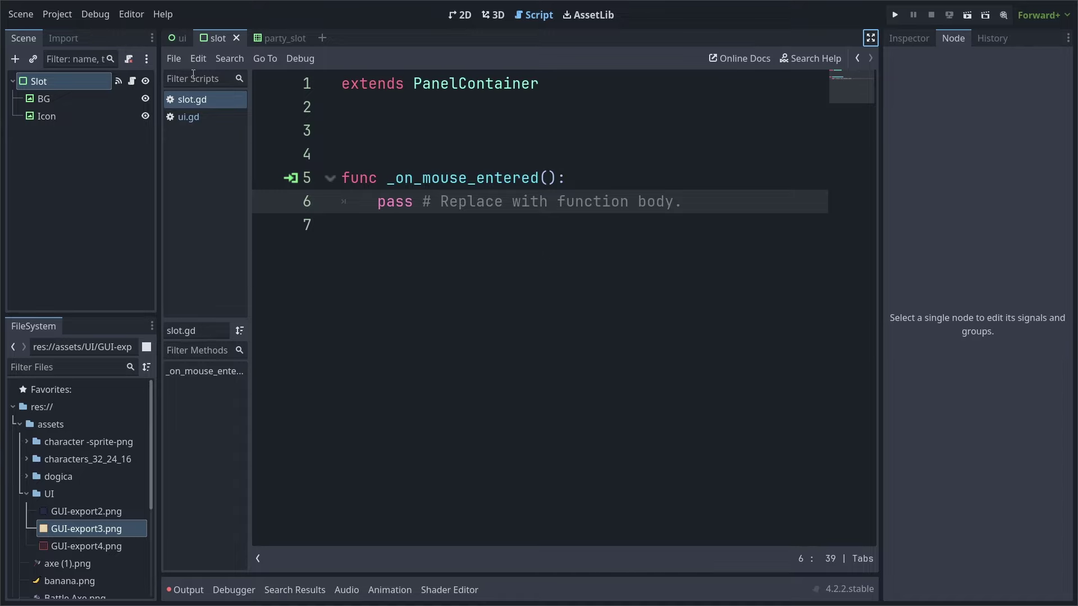
left_click(176, 62)
Step: Create an Item.gd script inheriting Resource in the scenes folder
left_click(179, 80)
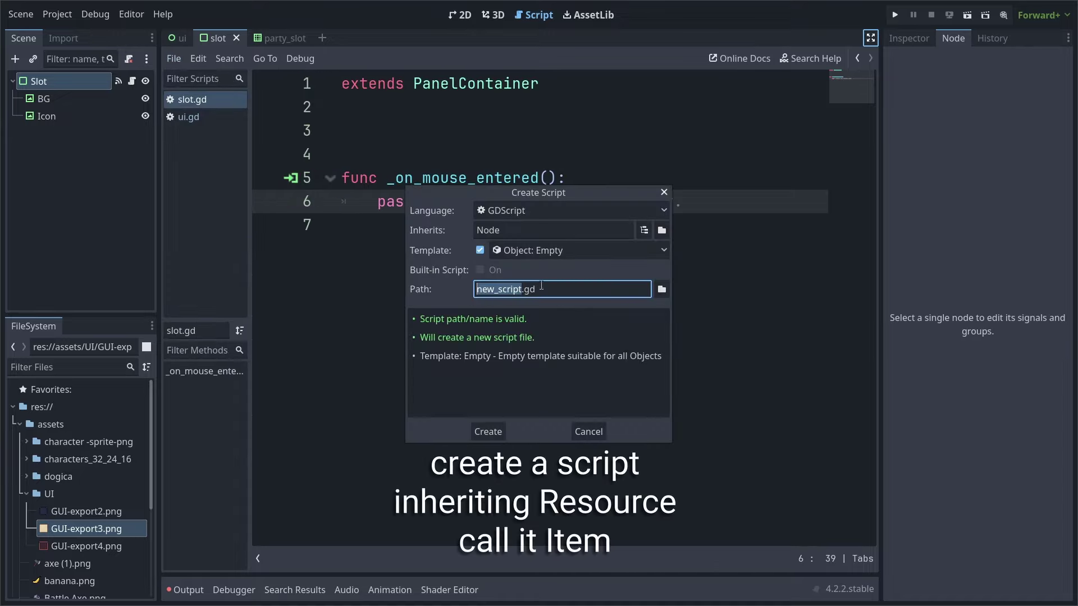
left_click(651, 230)
type("resource")
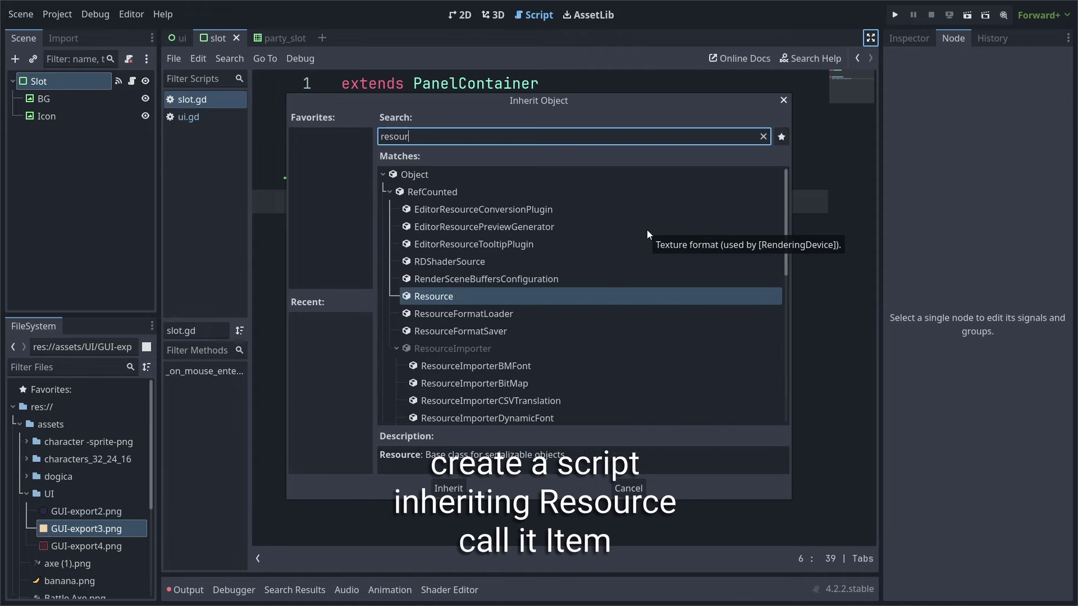
key("Return")
double_click(523, 289)
type("Item.gd")
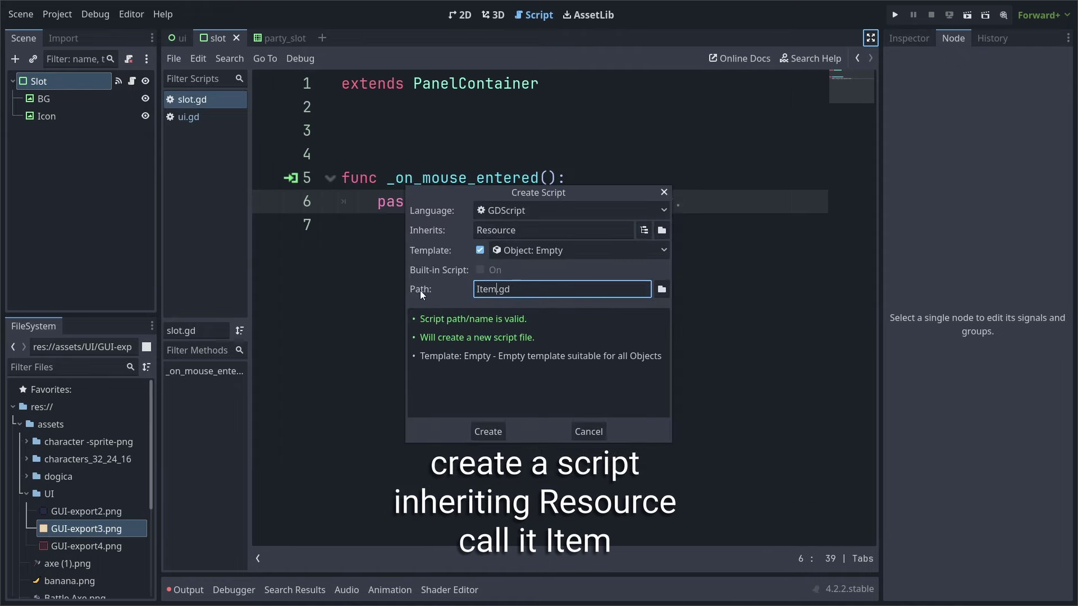
left_click(661, 289)
left_click(433, 488)
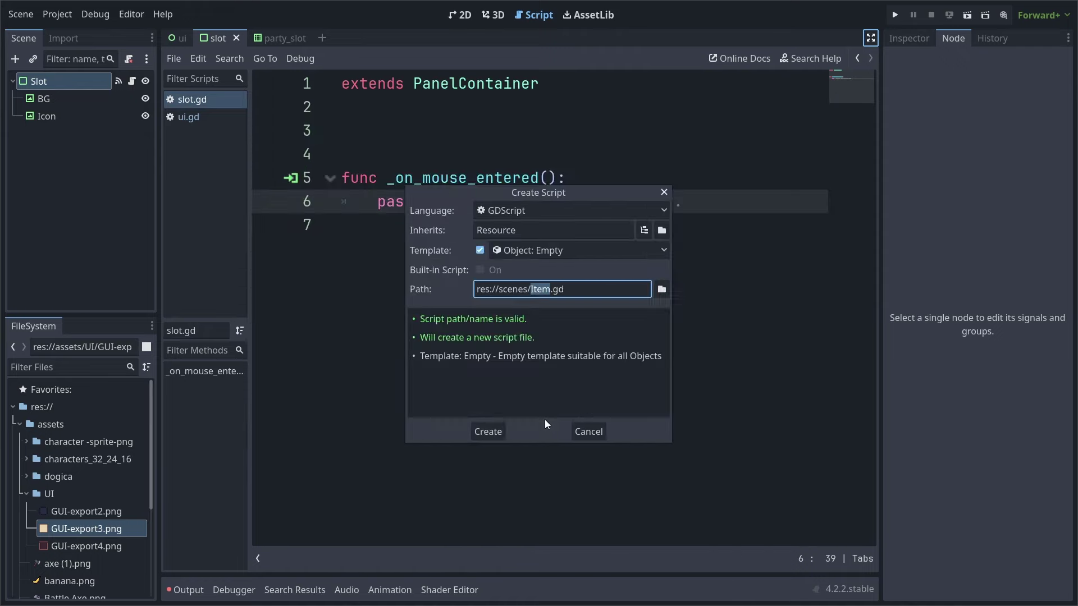
key("Return")
Step: Give Item.gd exported title, icon and multiline description fields plus class_name Item
type("@export var title : String @export var icon : Texture2D @export_multiline var description : String")
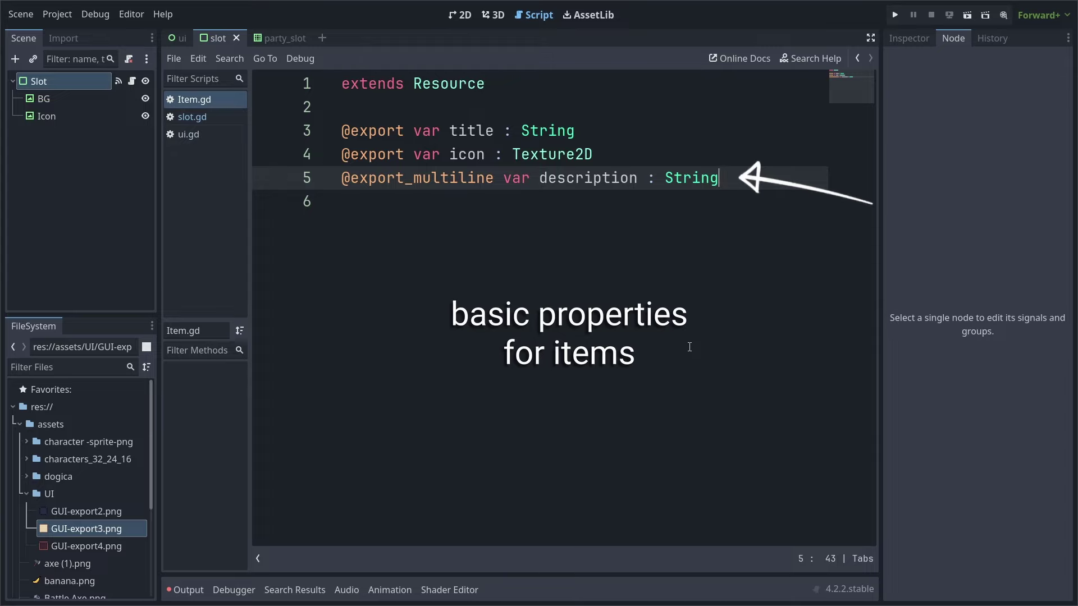
key("Up")
key("Up")
key("Up")
key("Return")
type("class_name Item")
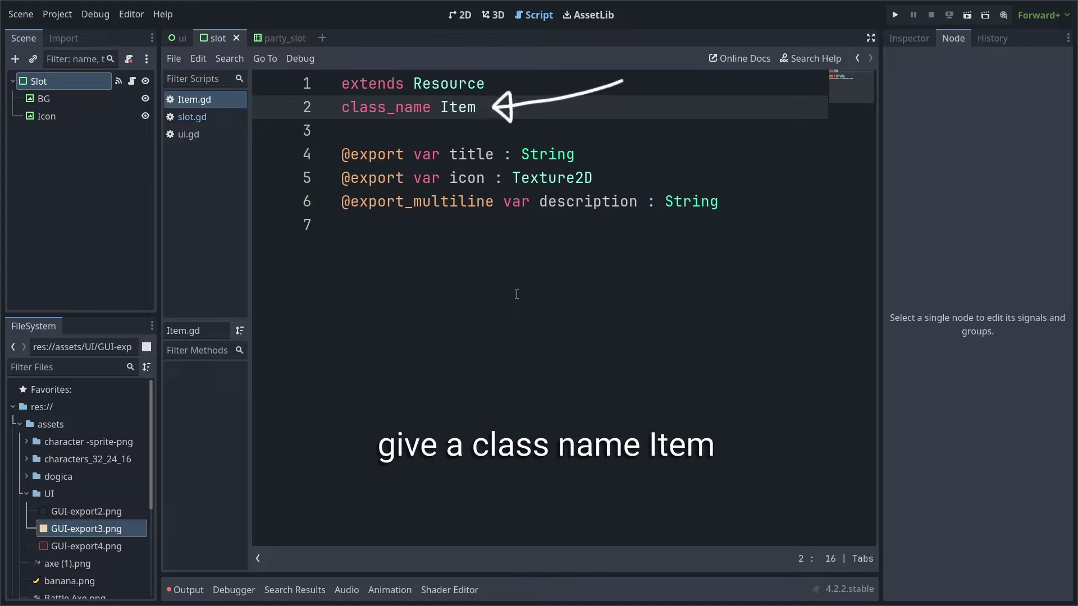
left_click(192, 117)
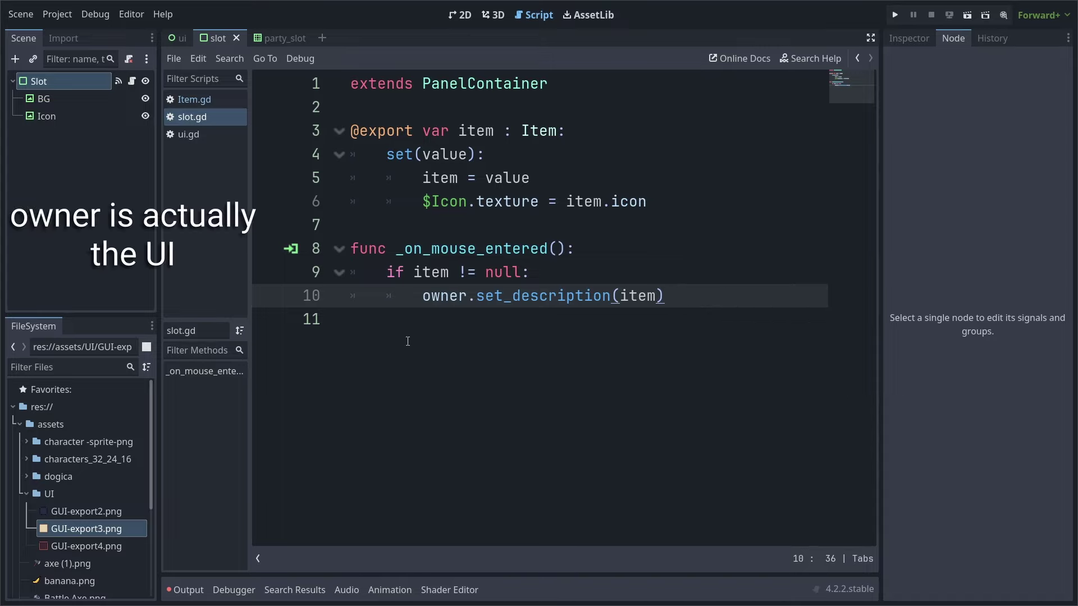
Step: In ui.gd, type set_description's item parameter as ': Item' while in distraction-free mode
left_click(195, 140)
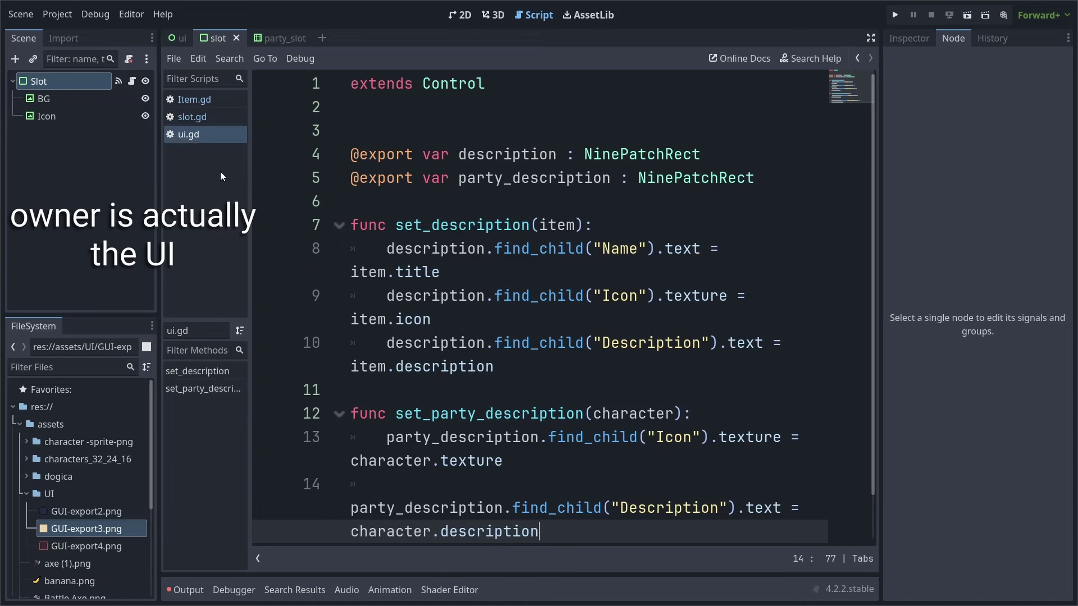
left_click(870, 38)
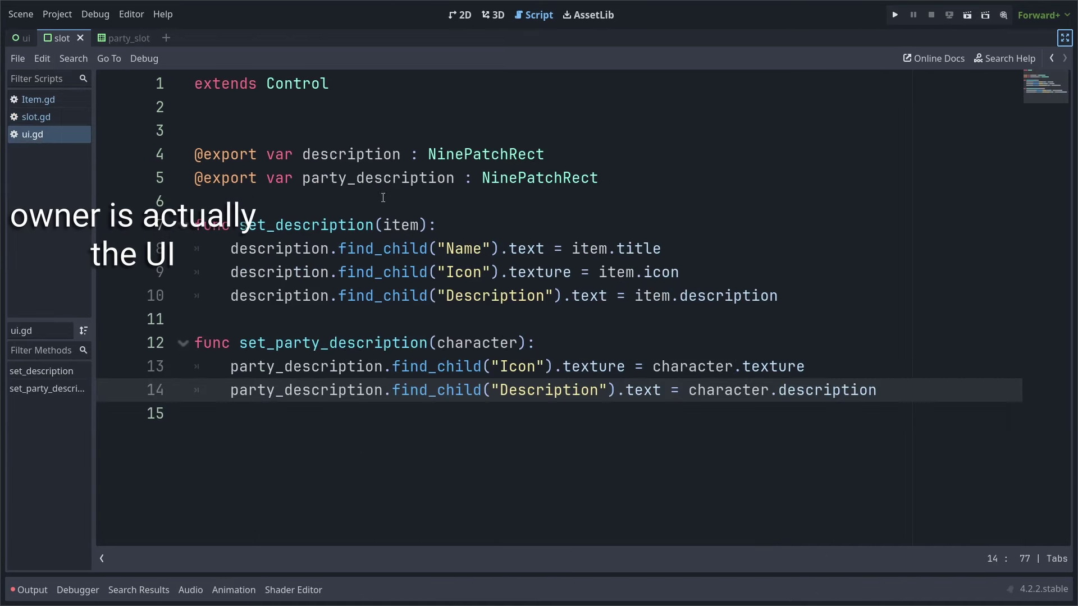
left_click(420, 225)
type(": ")
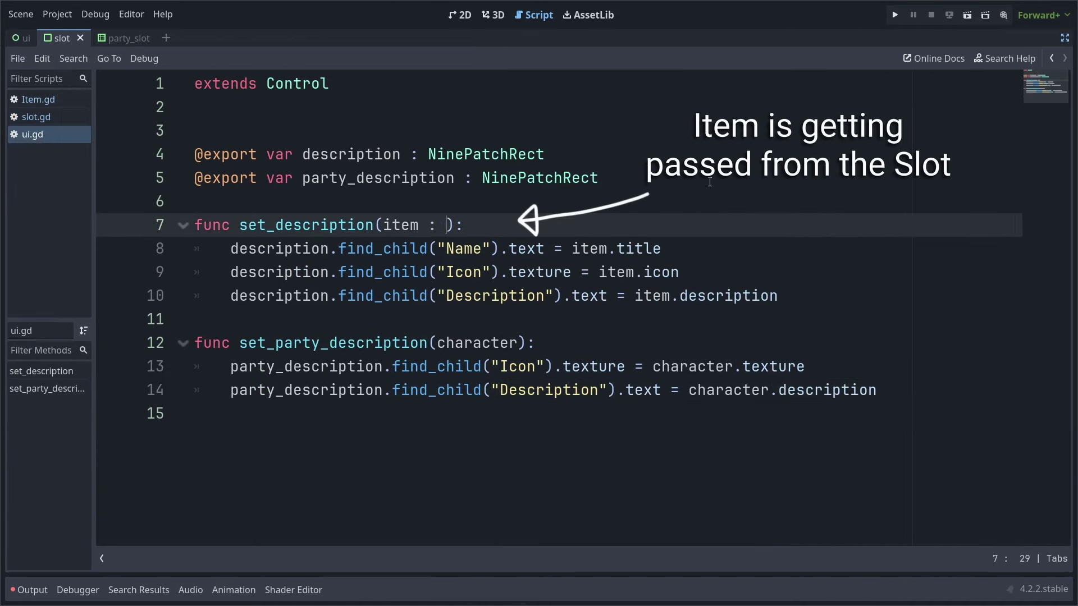
type("Item")
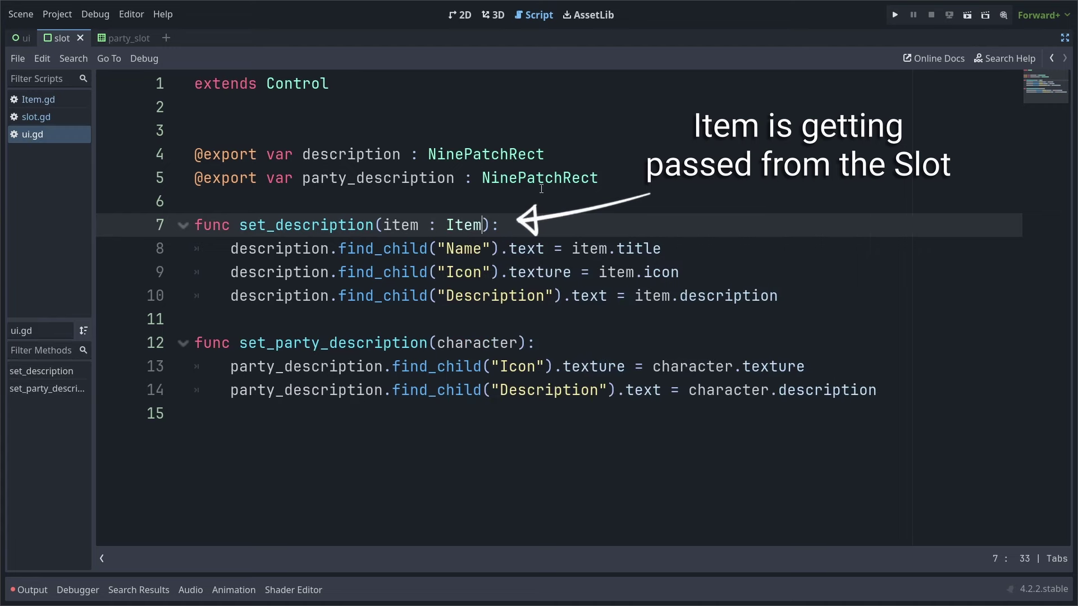
left_click(1064, 38)
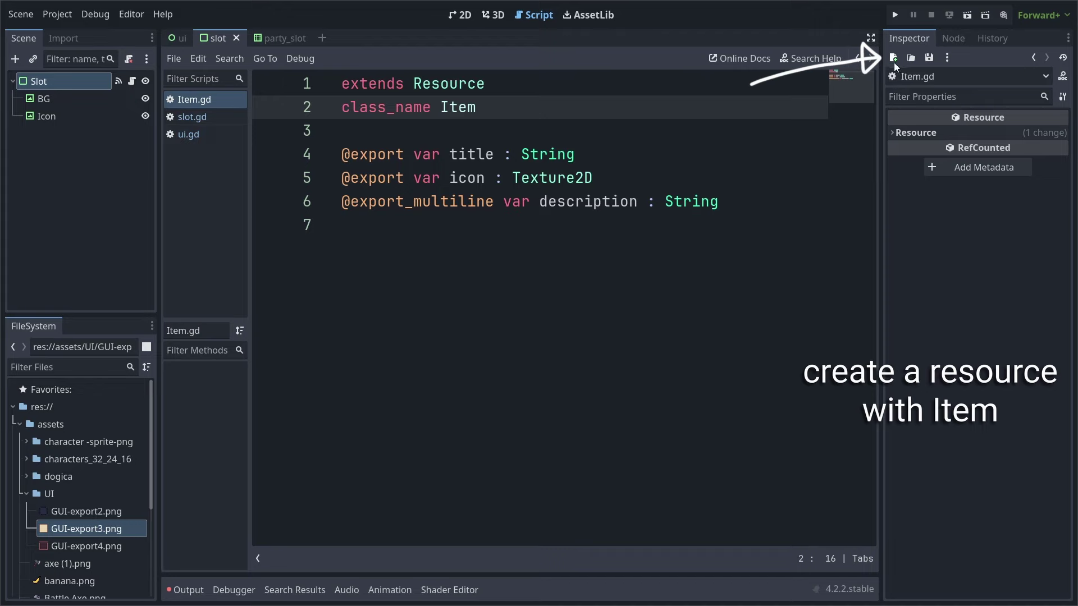
Step: Create a new Item resource and drag the axe image into its Icon
left_click(893, 59)
type("Item")
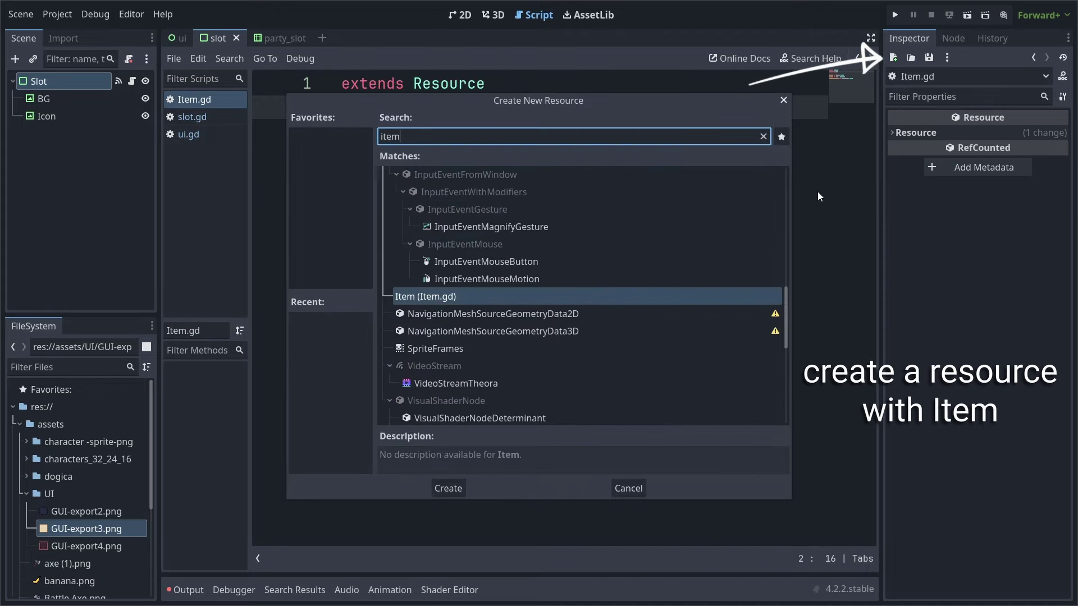
key("Return")
type("Axe")
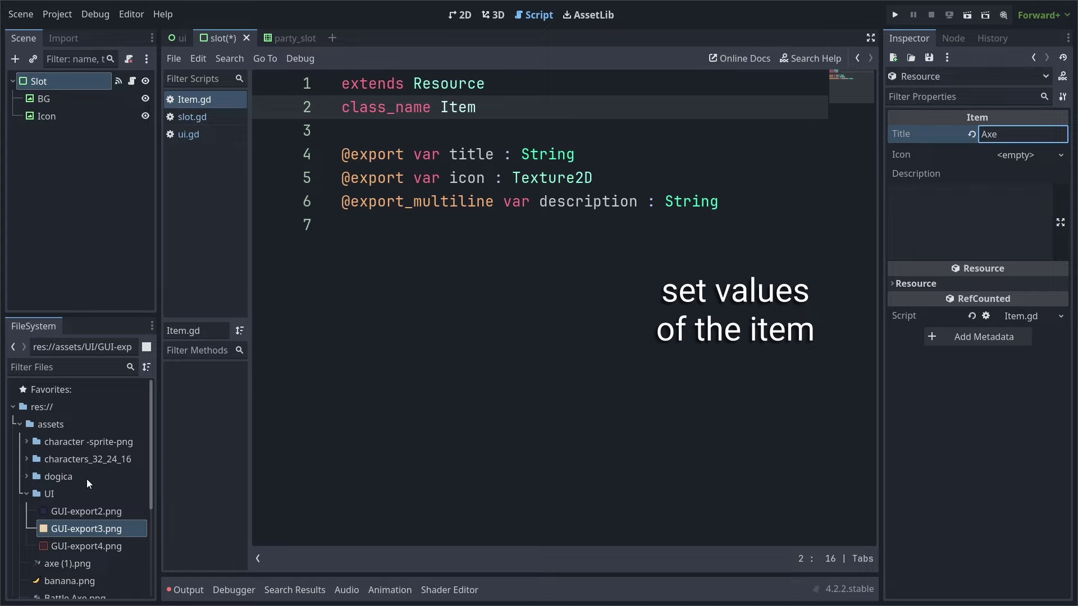
scroll(88, 484, "down", 3)
left_click_drag(67, 482, 1016, 155)
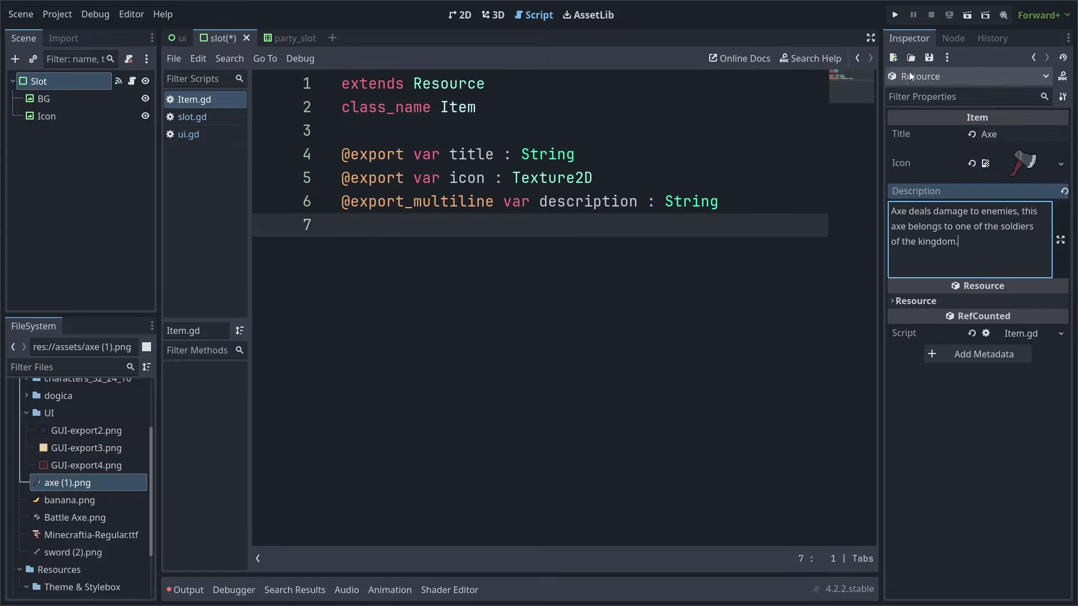
Step: Save the resource as axe in a new Resources/Items folder
left_click(929, 57)
left_click(934, 92)
double_click(427, 174)
right_click(459, 282)
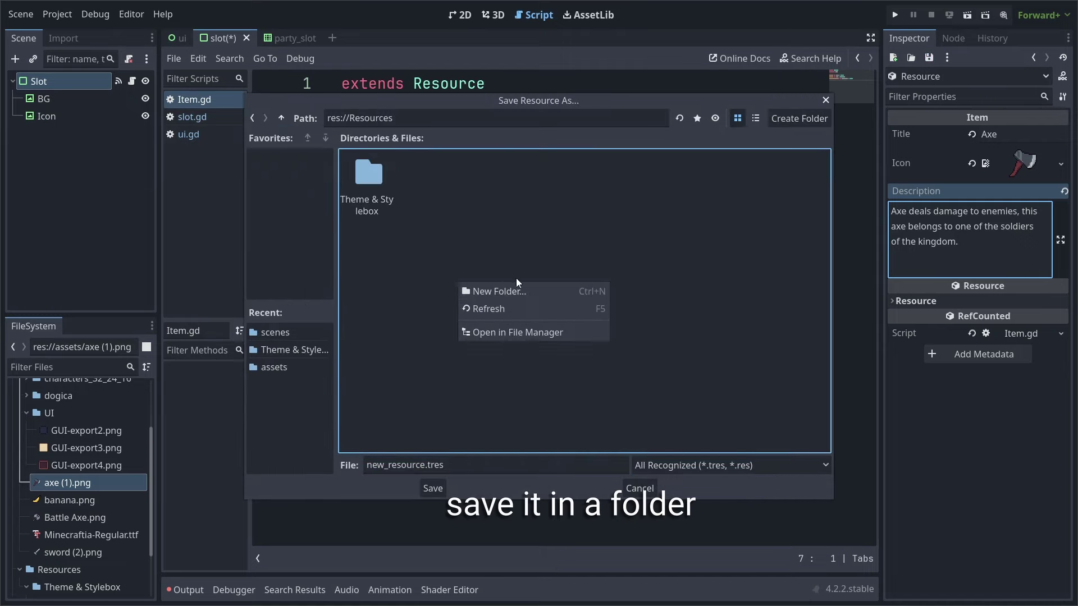
left_click(499, 288)
type("Items")
key("Return")
double_click(428, 469)
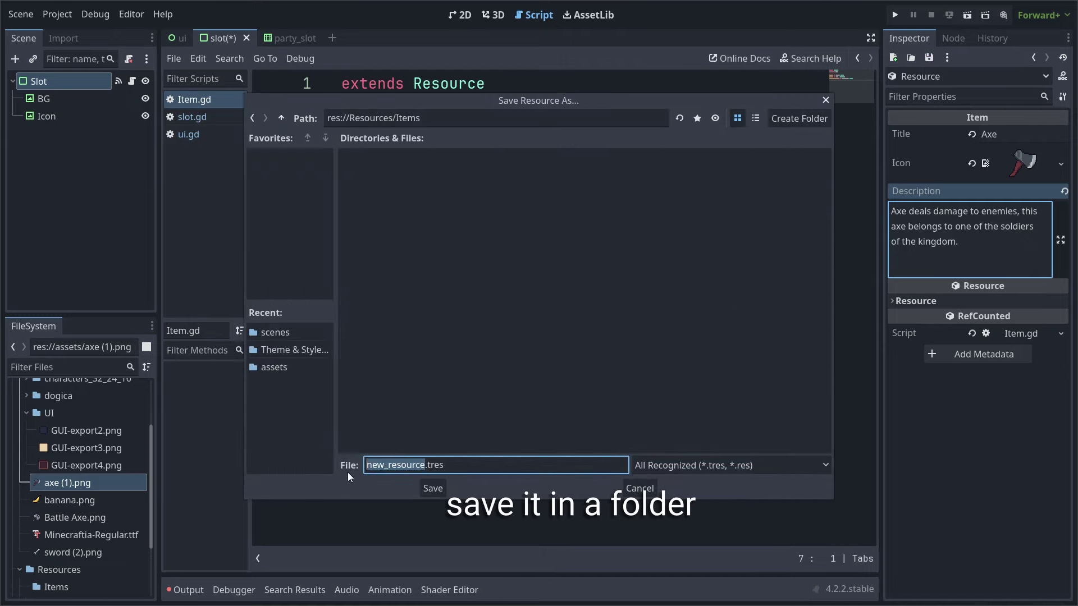
type("axe")
key("Return")
Step: Open the ui scene and select the first Slot under Inventory > GridContainer
left_click(460, 14)
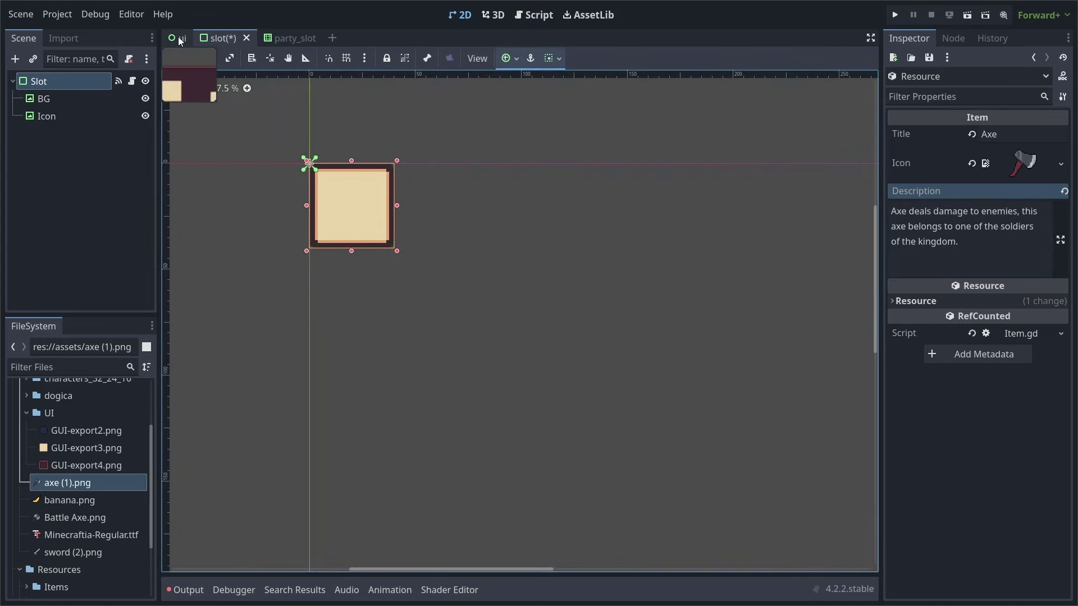
left_click(180, 37)
left_click(20, 115)
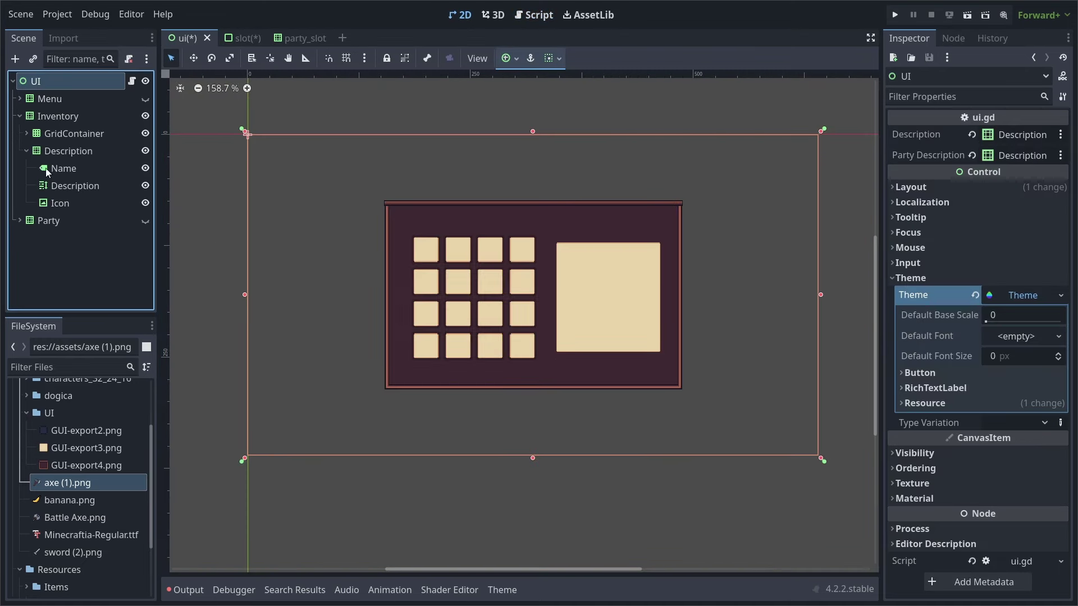
left_click(26, 133)
left_click(61, 152)
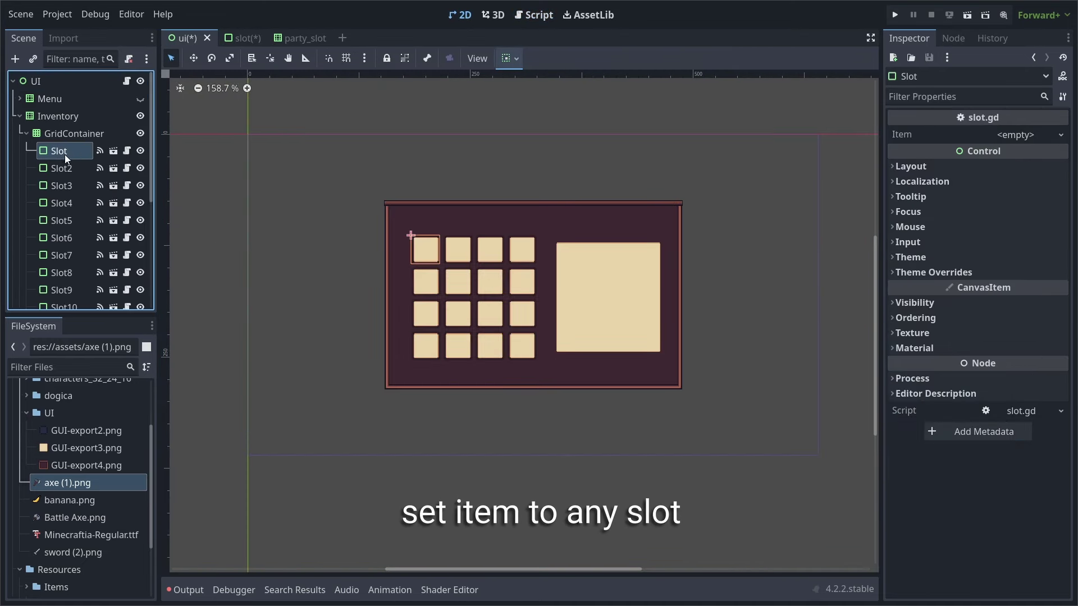
Step: Quick-load Axe.tres into the first Slot's Item property
left_click(1059, 135)
left_click(1023, 173)
left_click(475, 414)
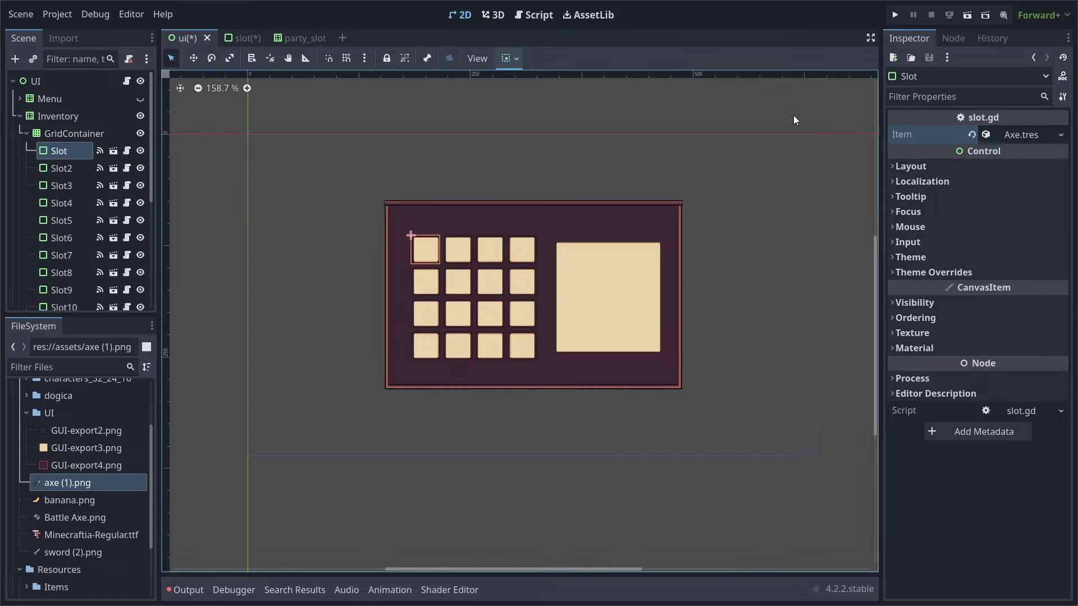
Step: Run the current scene to check the axe's hover description, then select the Description node
left_click(966, 15)
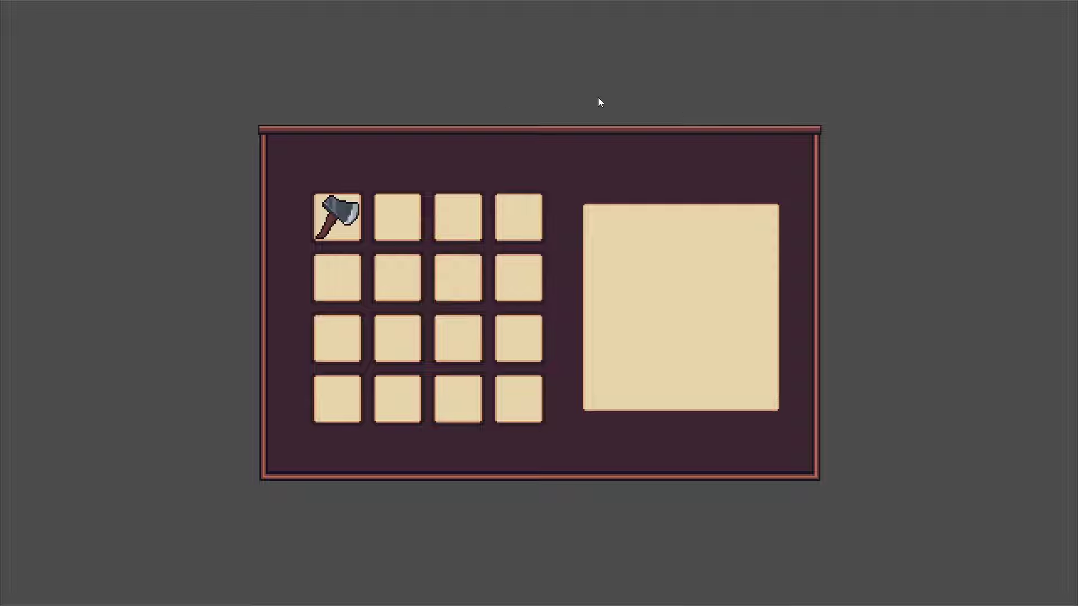
mouse_move(351, 215)
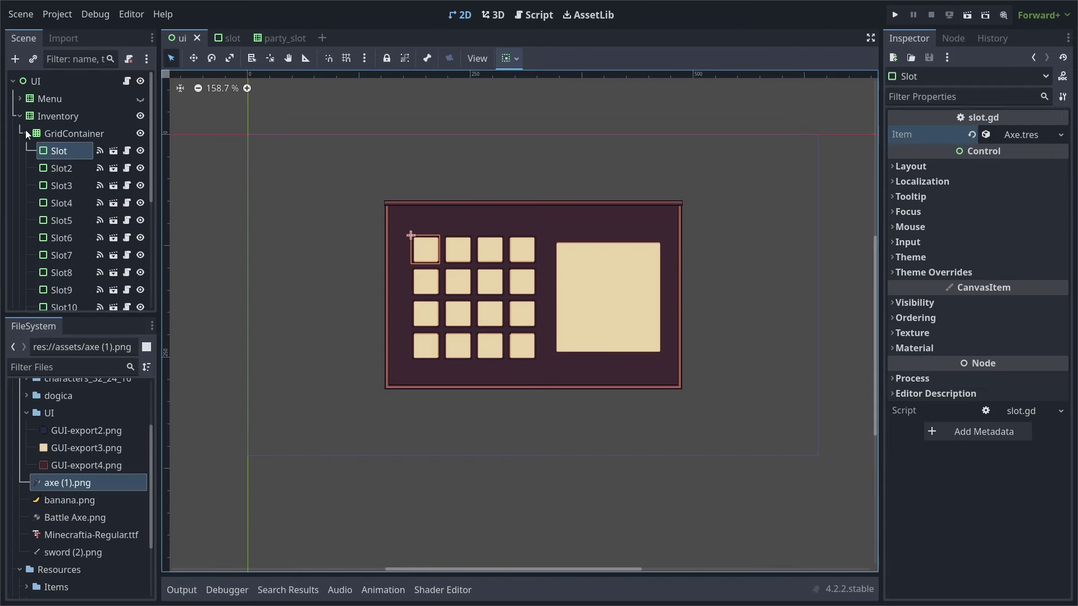
left_click(59, 186)
Step: Turn off Description's Scroll Active and give RichTextLabel a semi-transparent black font shadow in the theme
left_click(981, 268)
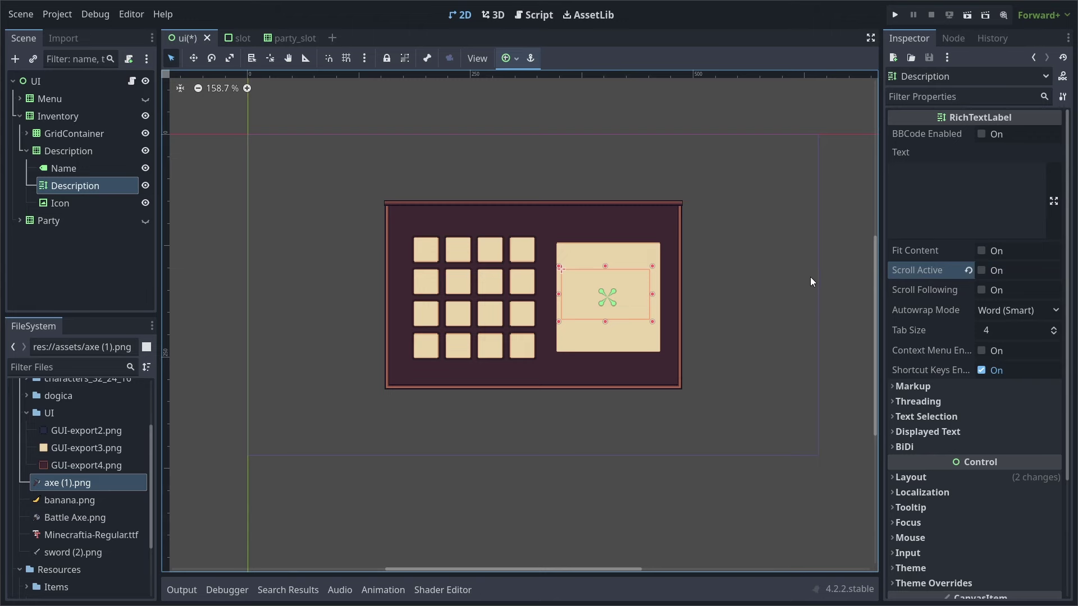
left_click(49, 85)
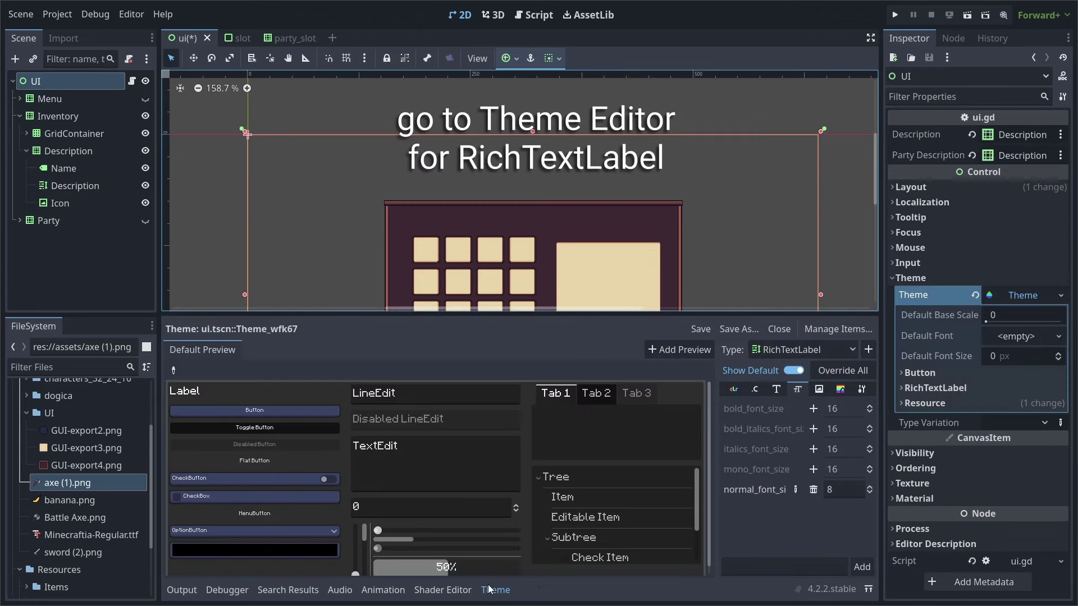
left_click(734, 390)
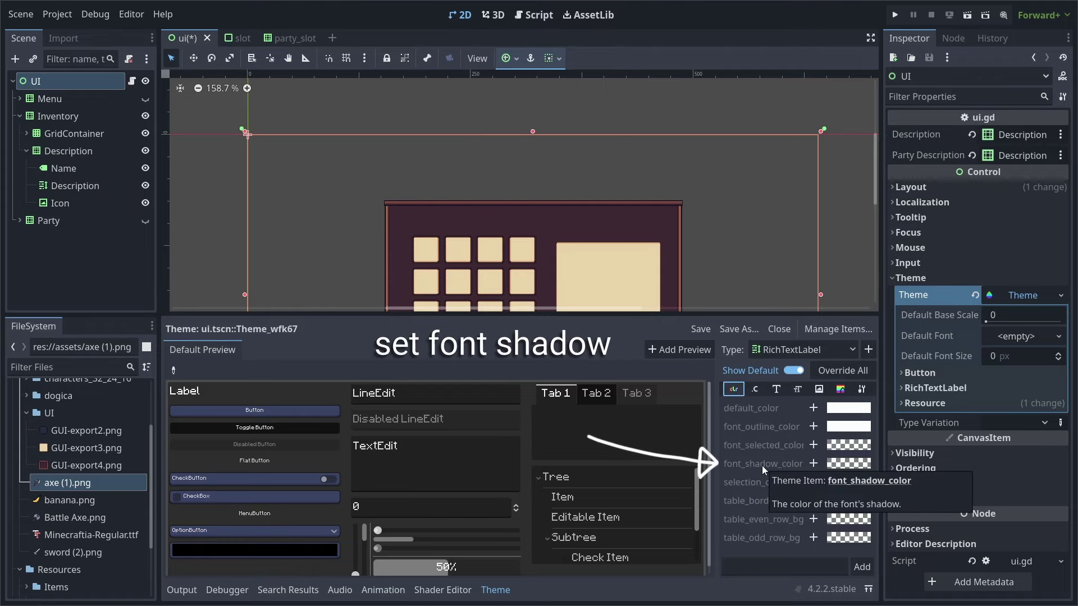
left_click(813, 464)
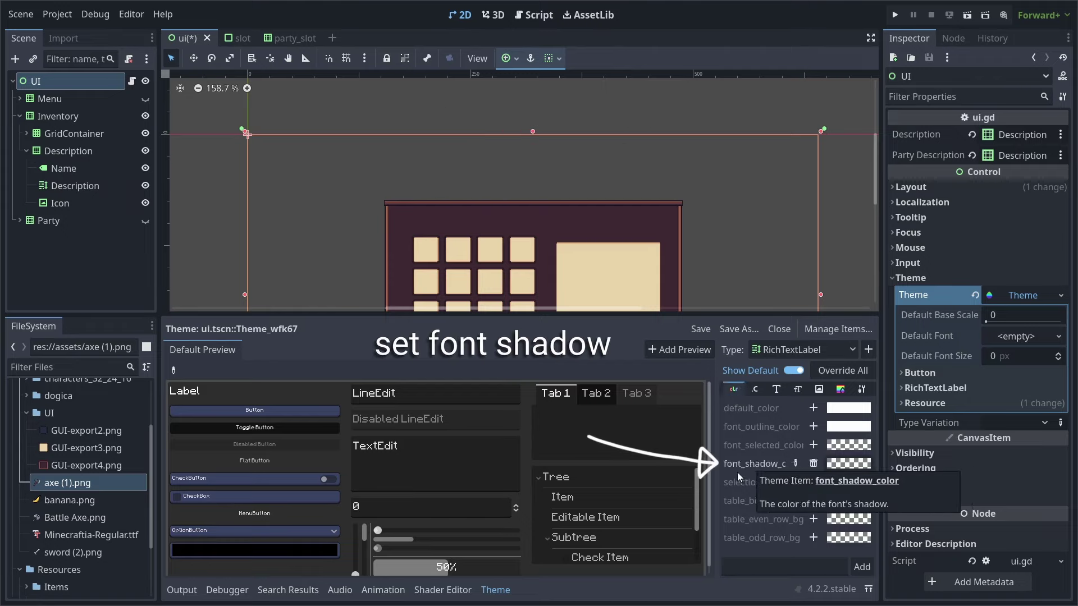
left_click(848, 463)
left_click_drag(789, 376, 808, 379)
left_click(786, 482)
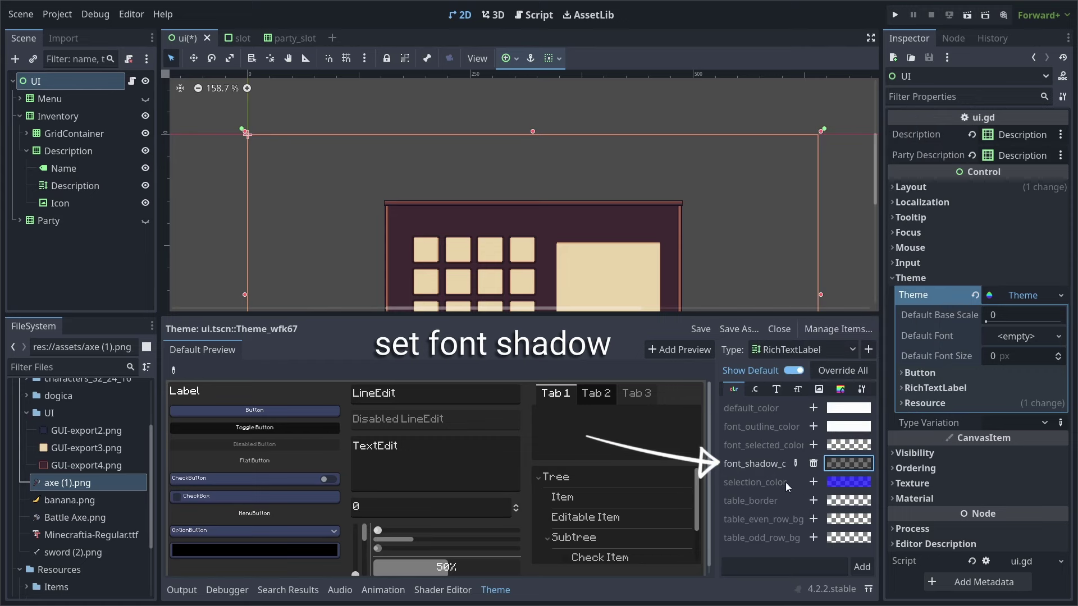
Step: Add the Label type to the theme with font_shadow_color semi-transparent black 00000094
left_click(868, 350)
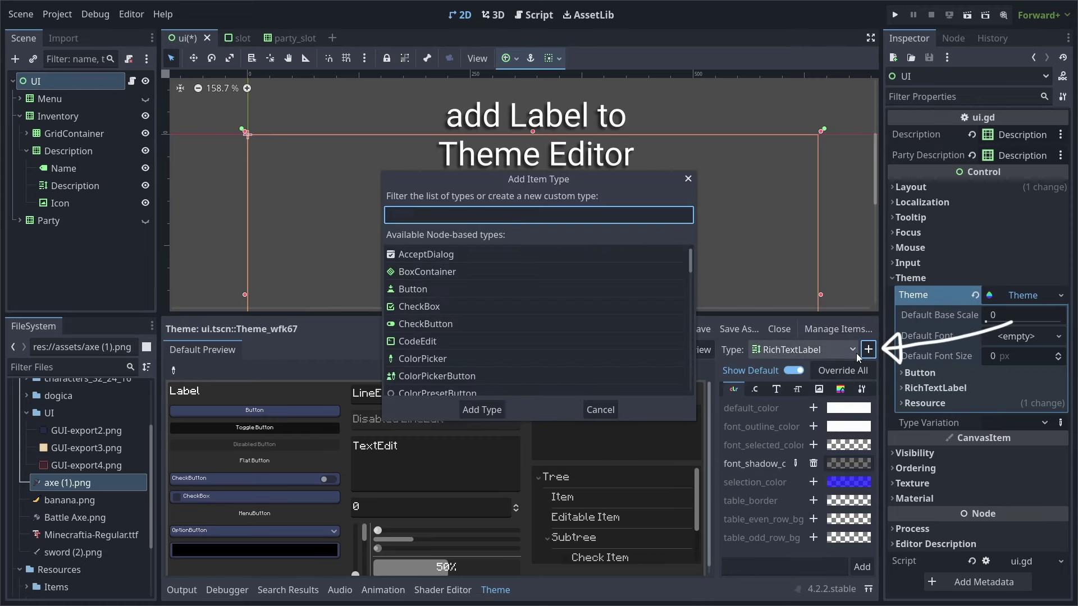
type("label")
left_click(415, 272)
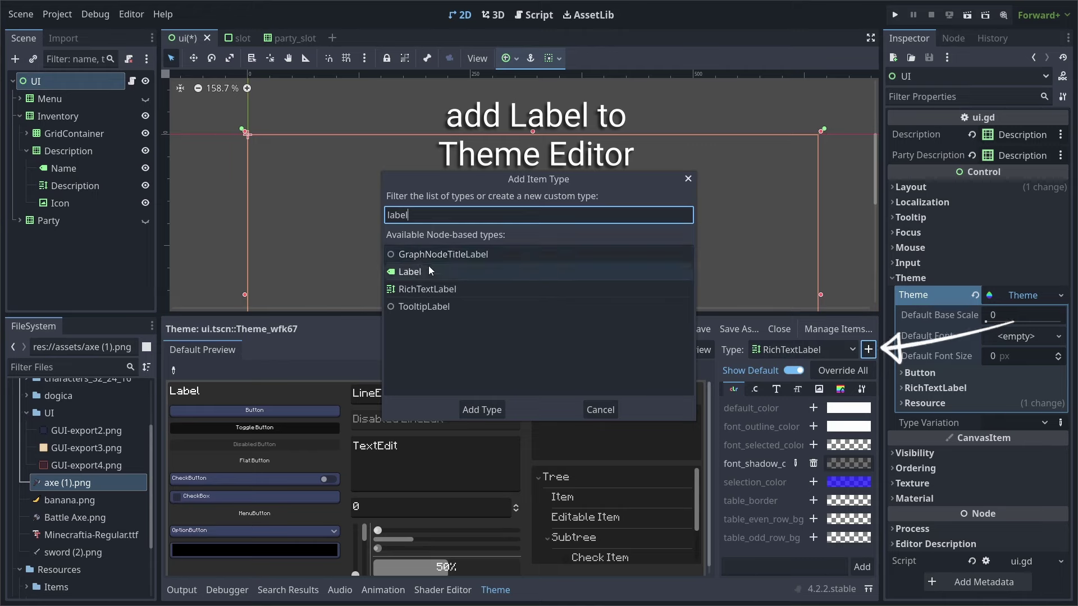
left_click(481, 410)
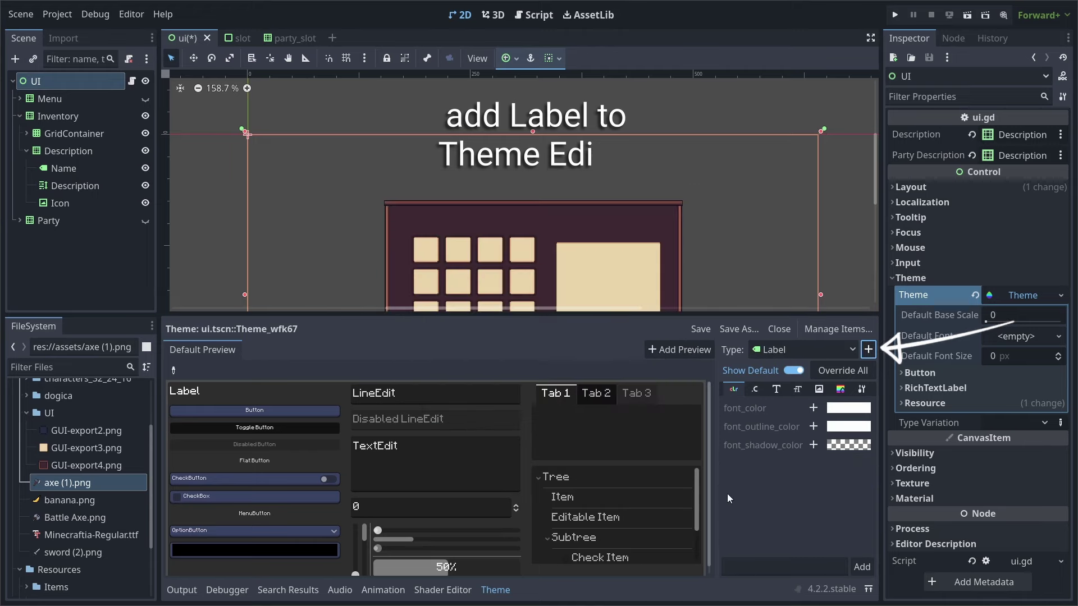
left_click(813, 445)
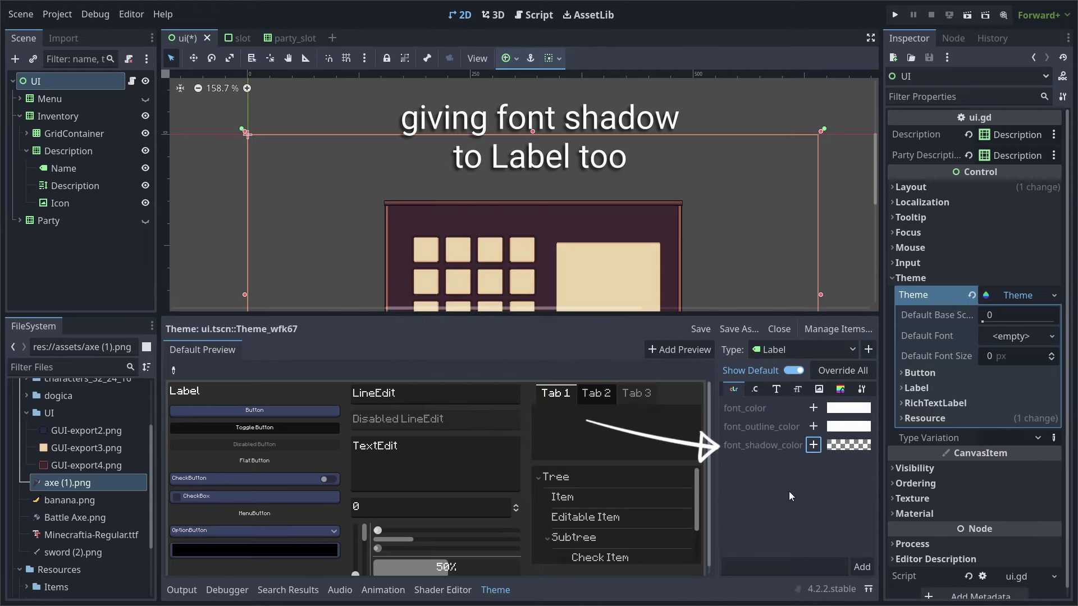
left_click(847, 450)
left_click(847, 355)
left_click_drag(848, 355, 838, 359)
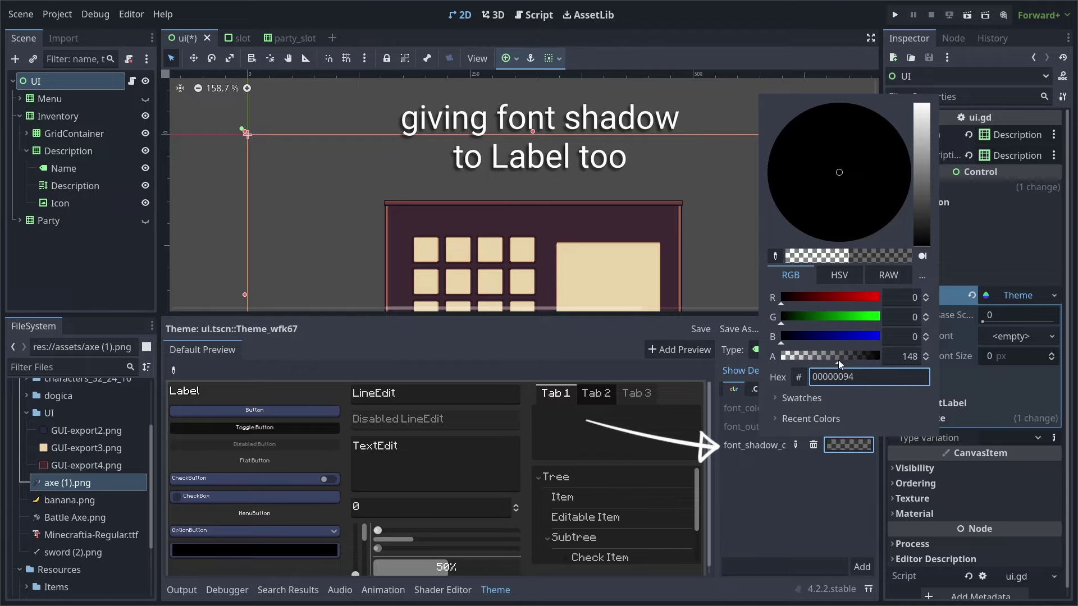
left_click(808, 488)
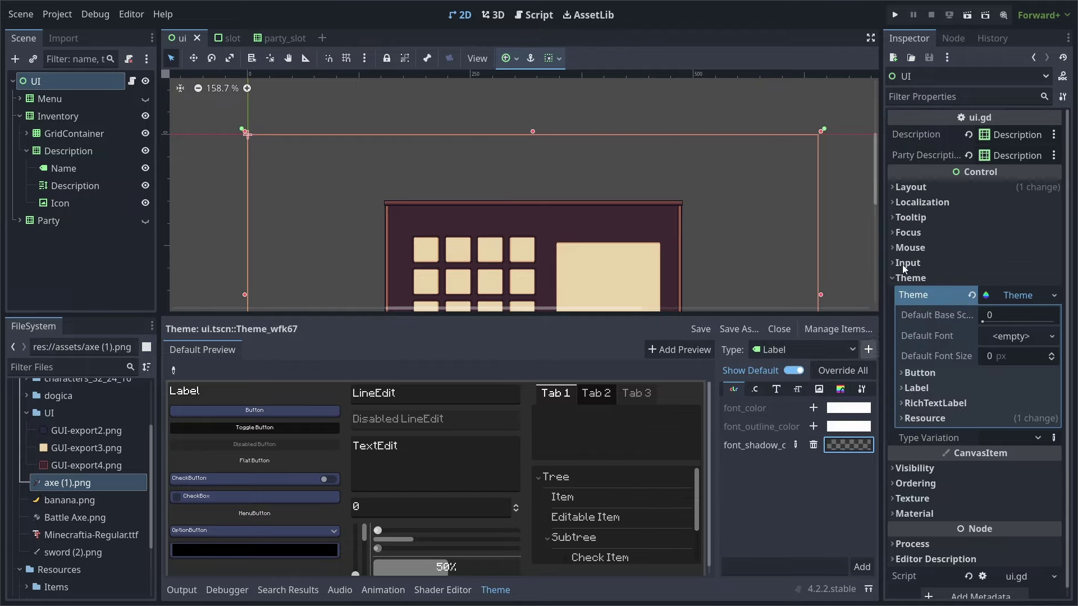
Step: Save the ui scene, then give the Sword item its sword icon and save it as Sword.tres
key("ctrl+s")
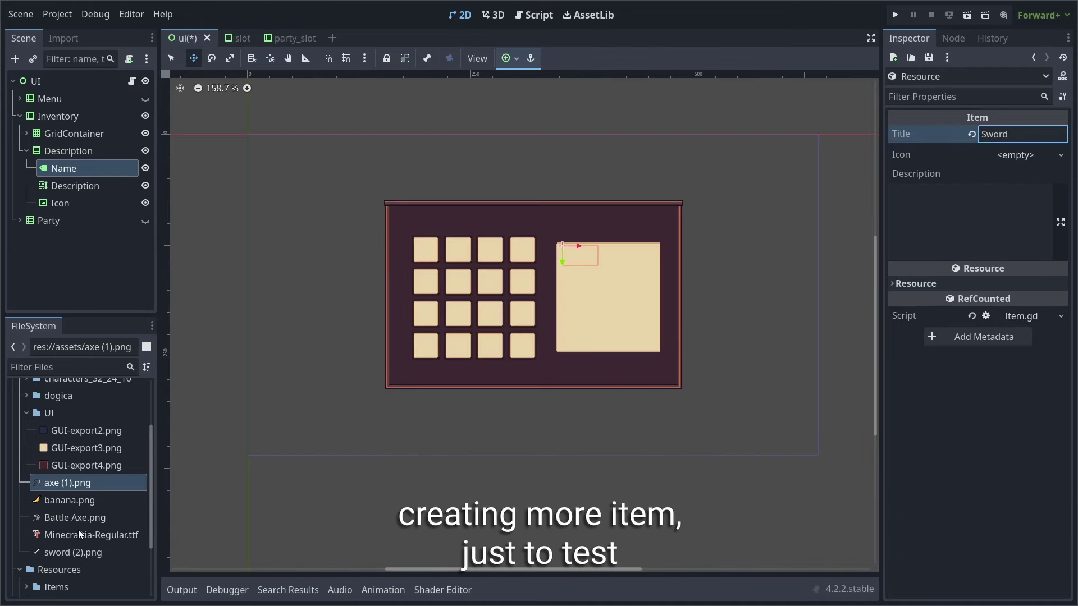
type("Sword")
left_click_drag(73, 553, 1020, 161)
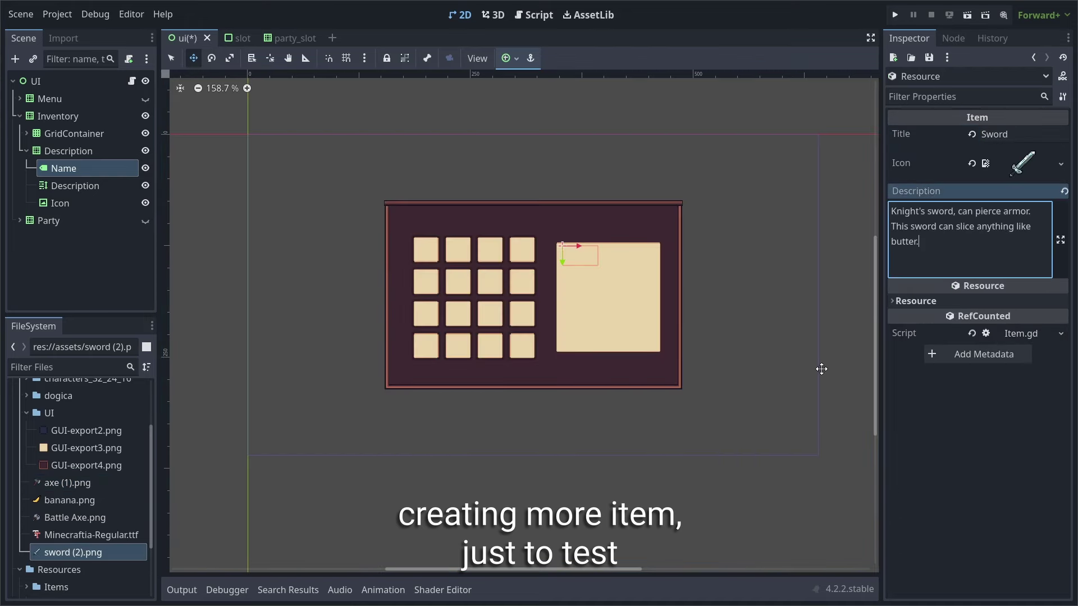
left_click(929, 57)
left_click(943, 89)
type("Sword.tres")
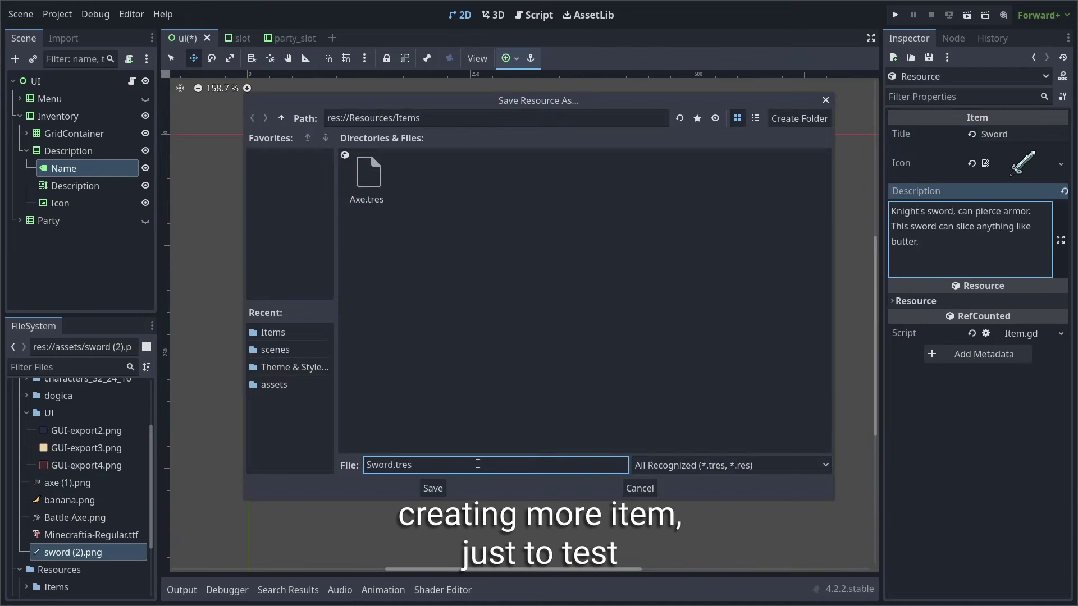
key("Return")
Step: Create a Battle Axe item with its icon and a cleave-damage description, saved as Battle Axe.tres
left_click(893, 58)
key("Return")
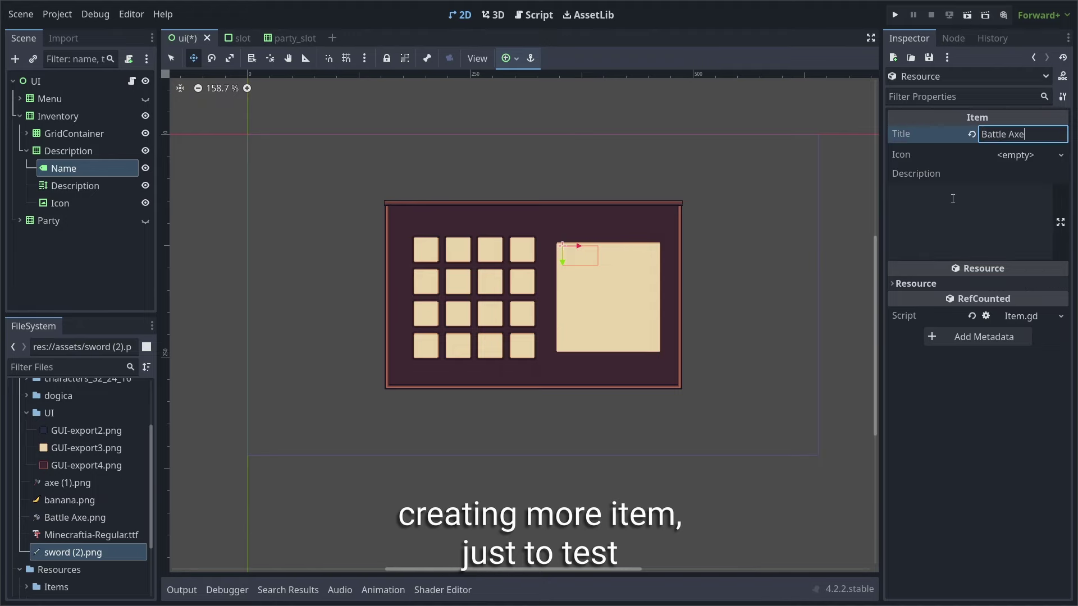
left_click_drag(75, 517, 1021, 163)
left_click(969, 236)
type("Does cleave damage, double the blade, double the damage.")
left_click(929, 58)
left_click(943, 89)
type("Battle Axe.tres")
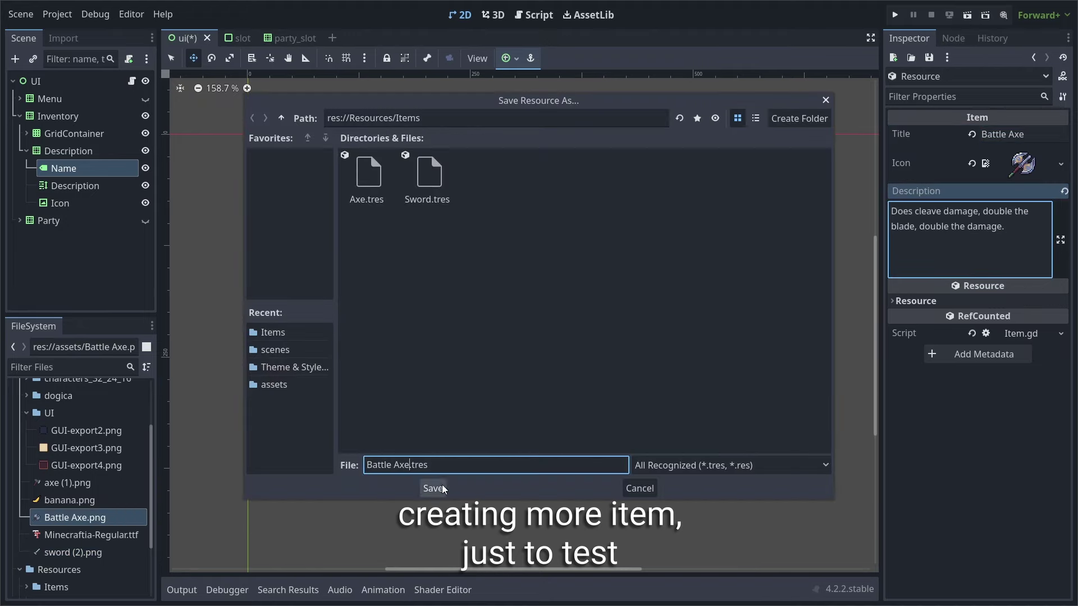
left_click(442, 488)
Step: Quick-load Sword.tres into Slot2 and Battle Axe.tres into Slot3
left_click(457, 249)
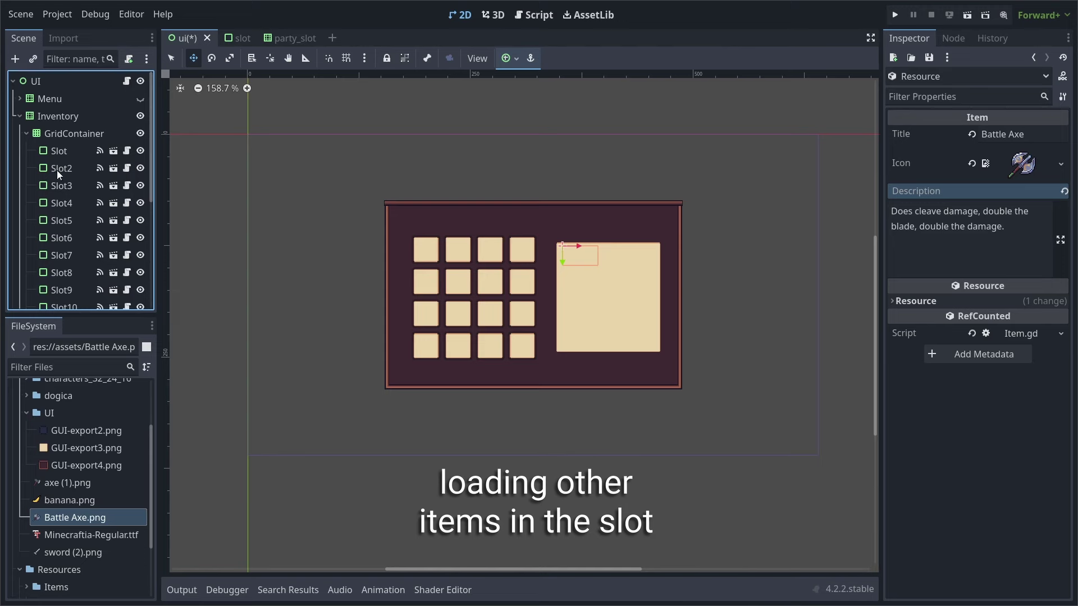
left_click(1015, 134)
left_click(1019, 177)
left_click(438, 281)
left_click(477, 414)
left_click(490, 249)
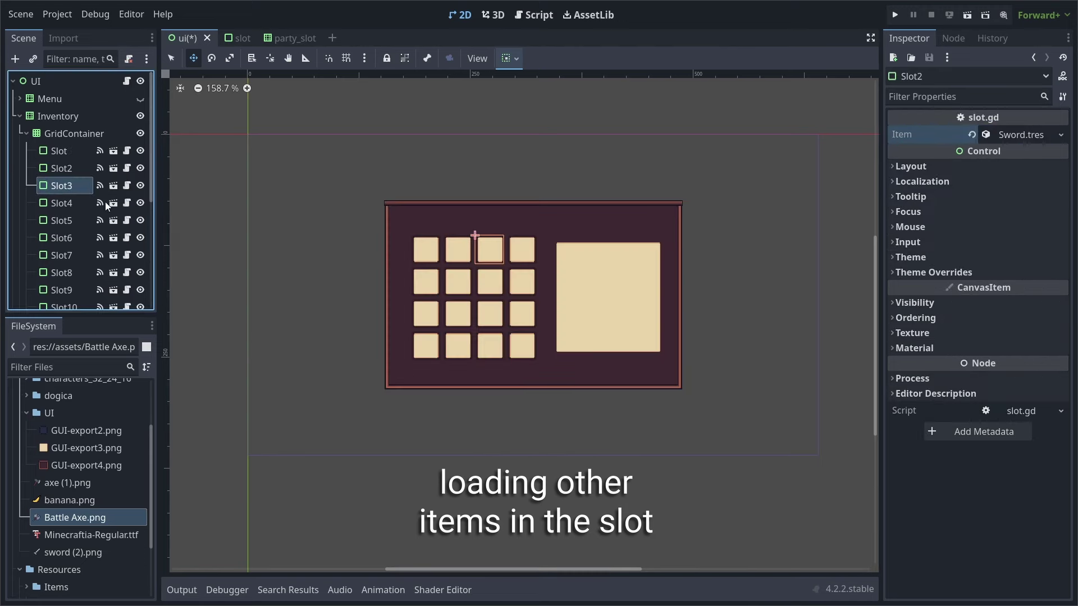
left_click(1015, 134)
left_click(1012, 177)
left_click(461, 267)
left_click(477, 414)
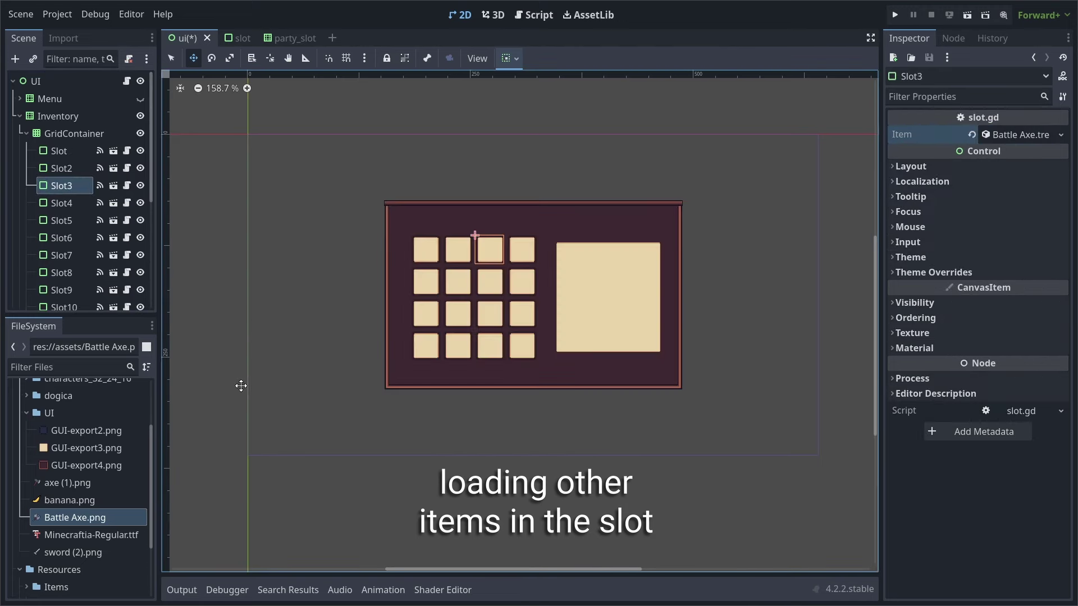
Step: Run the game and hover the inventory slots to check their descriptions
left_click(967, 14)
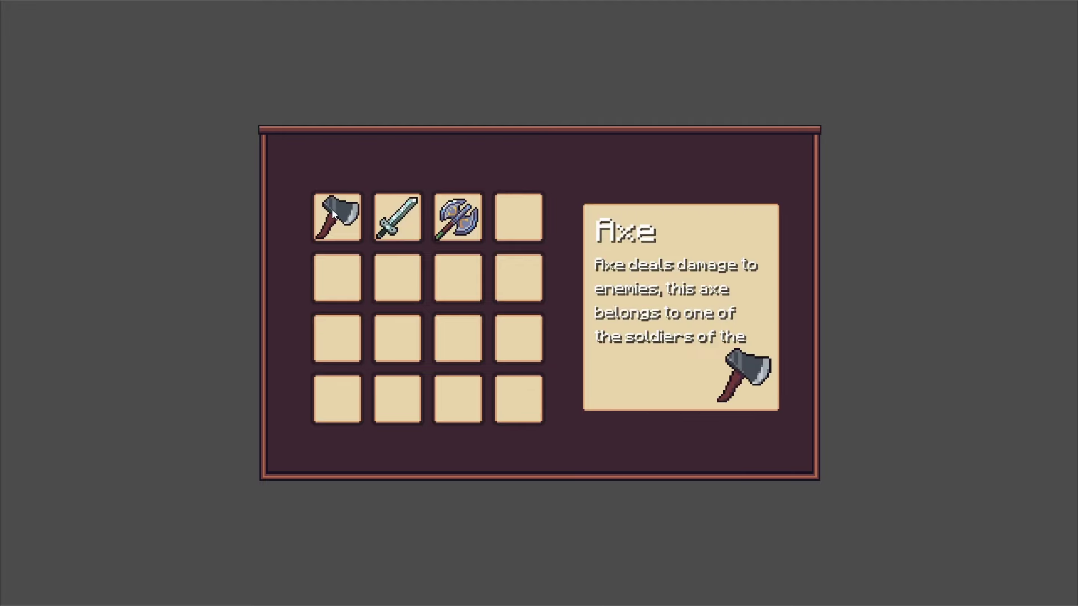
mouse_move(393, 227)
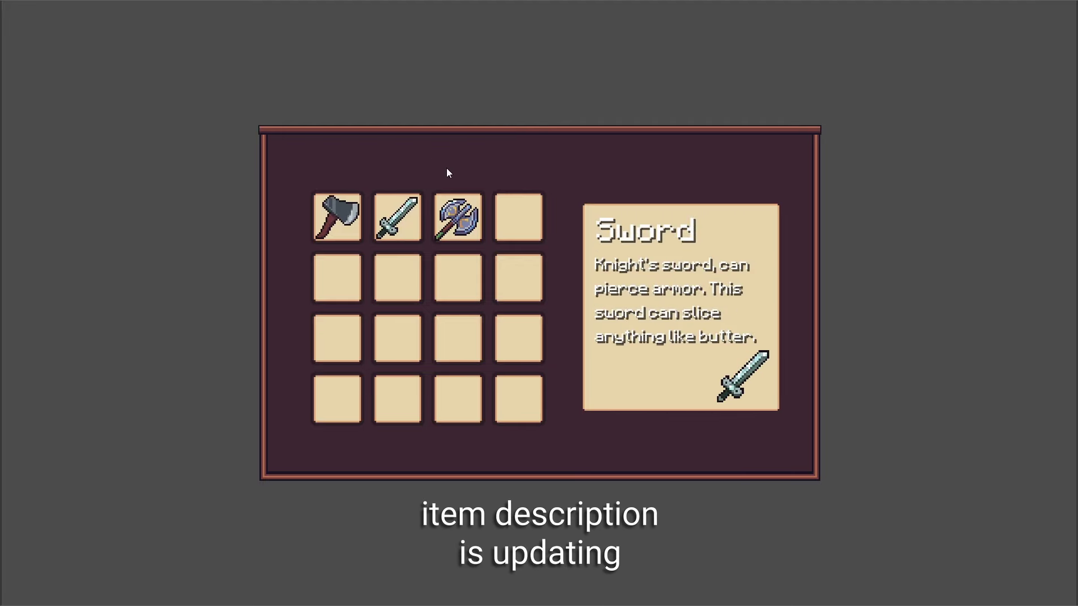
mouse_move(455, 219)
mouse_move(399, 200)
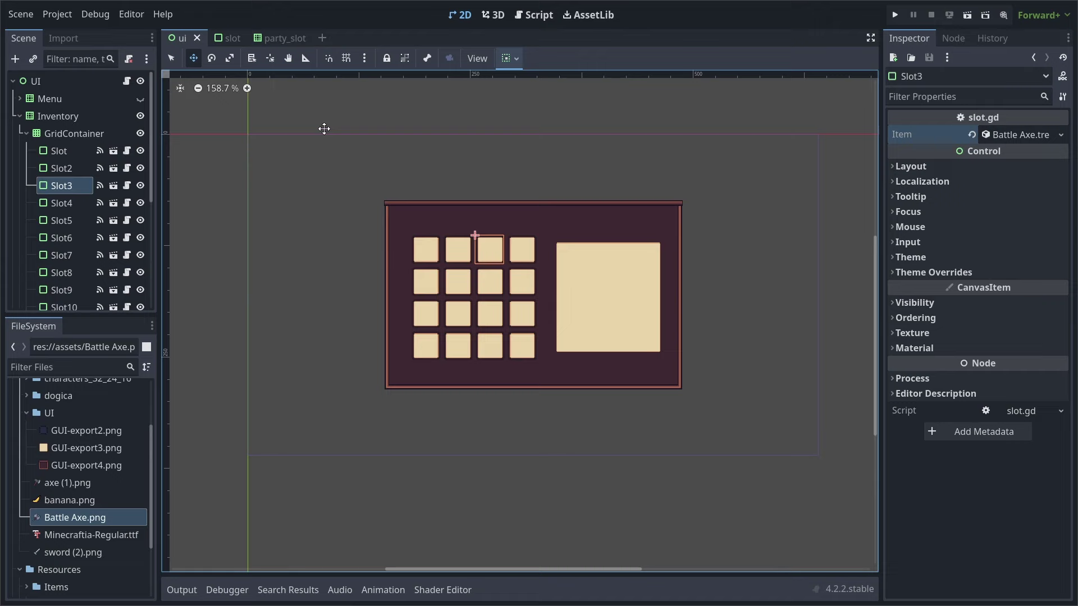
Step: In the party_slot scene, set PartySlot's Mouse Filter to Pass
left_click(275, 38)
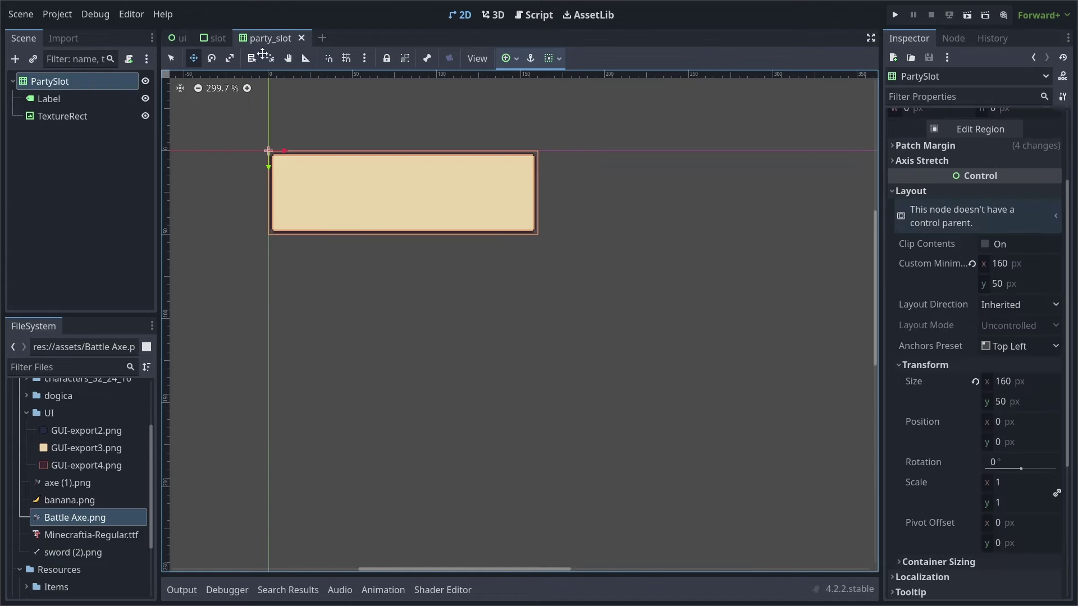
scroll(931, 225, "down", 5)
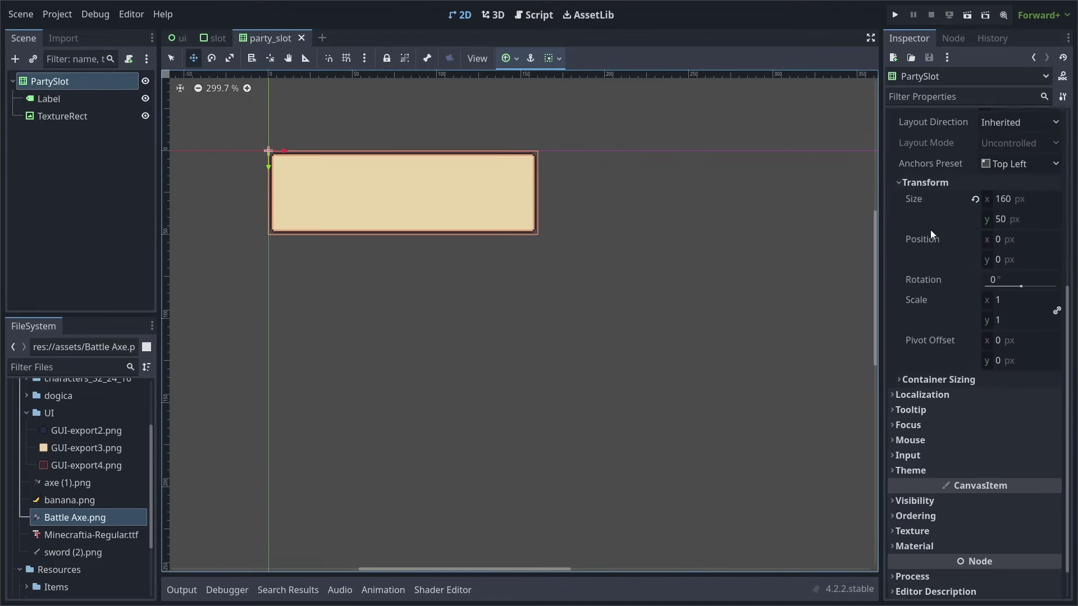
left_click(909, 398)
left_click(1010, 356)
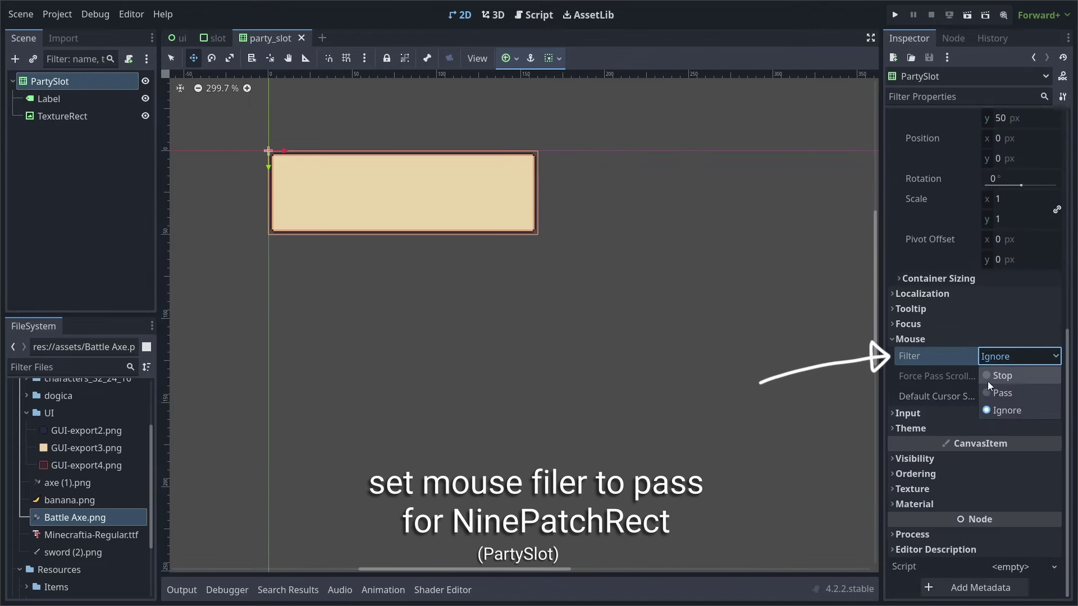
left_click(990, 387)
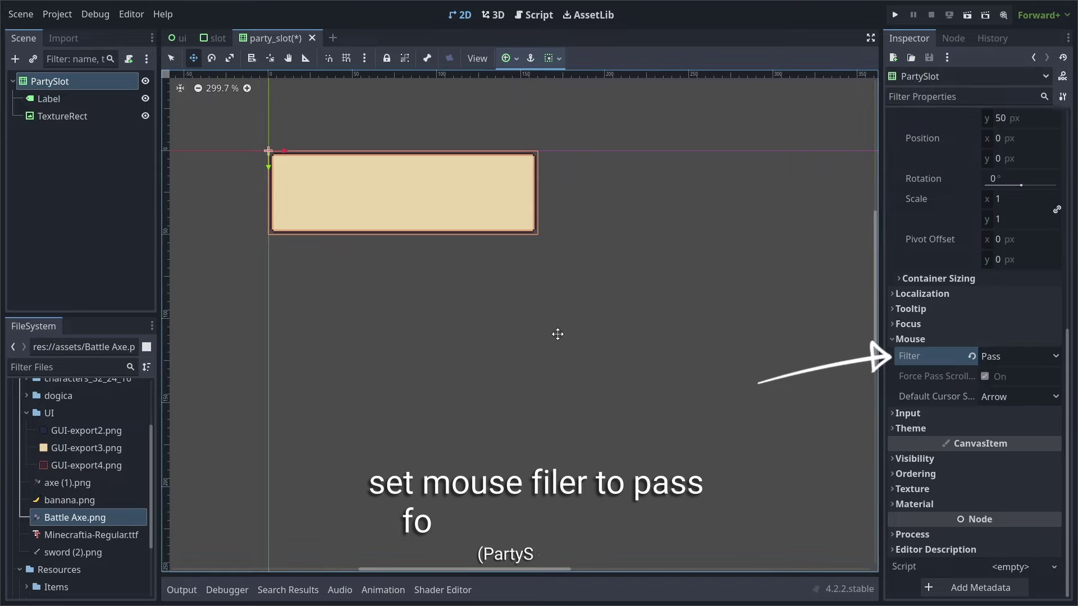
Step: Attach a new party_slot.gd script to PartySlot using the Object: Empty template
left_click(93, 82)
left_click(129, 58)
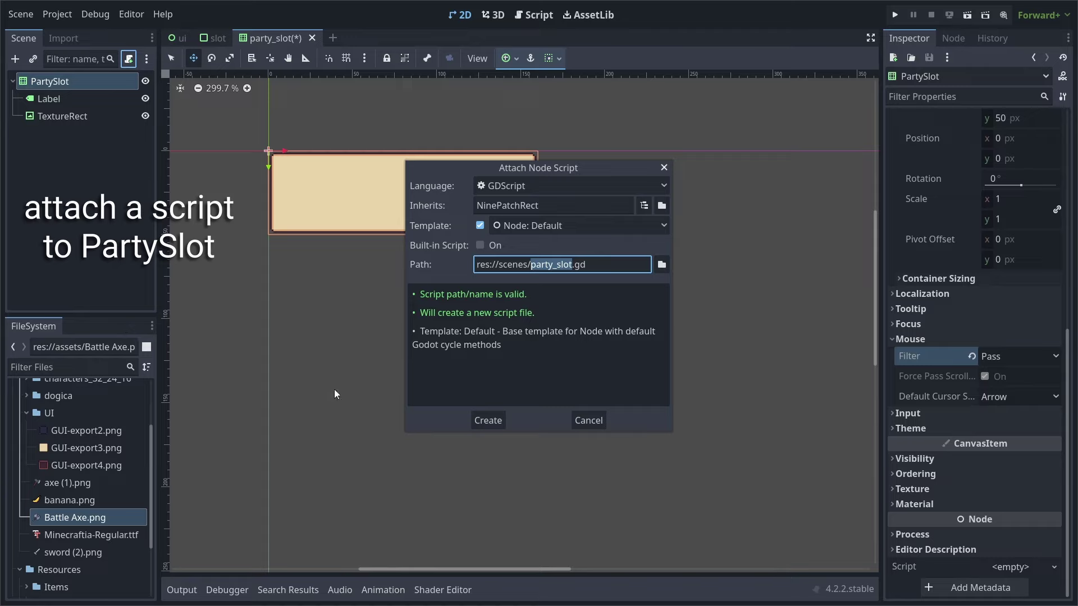
left_click(557, 225)
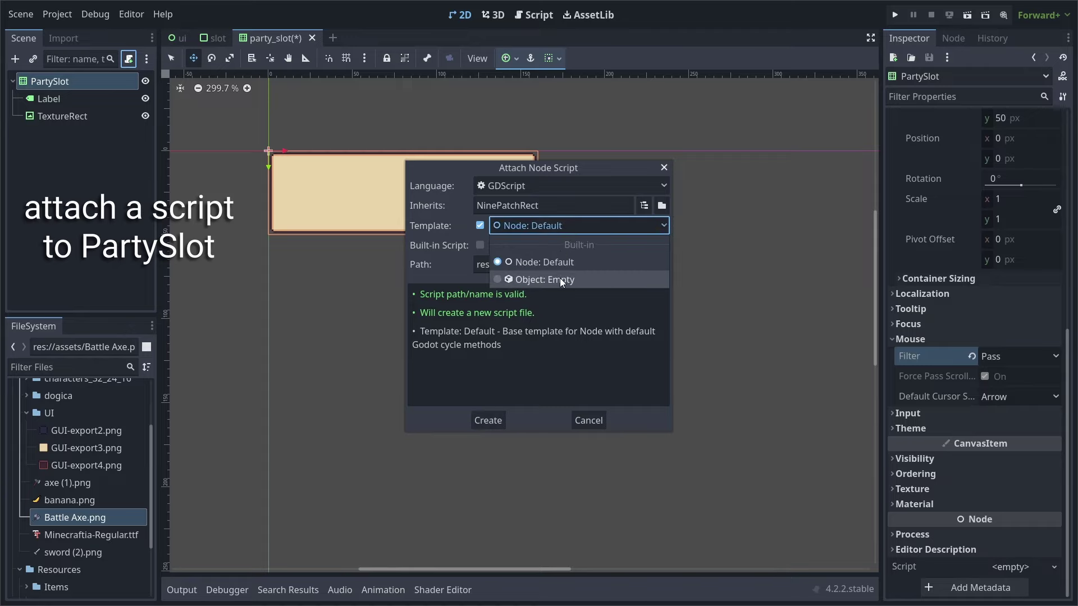
left_click(561, 278)
key("Return")
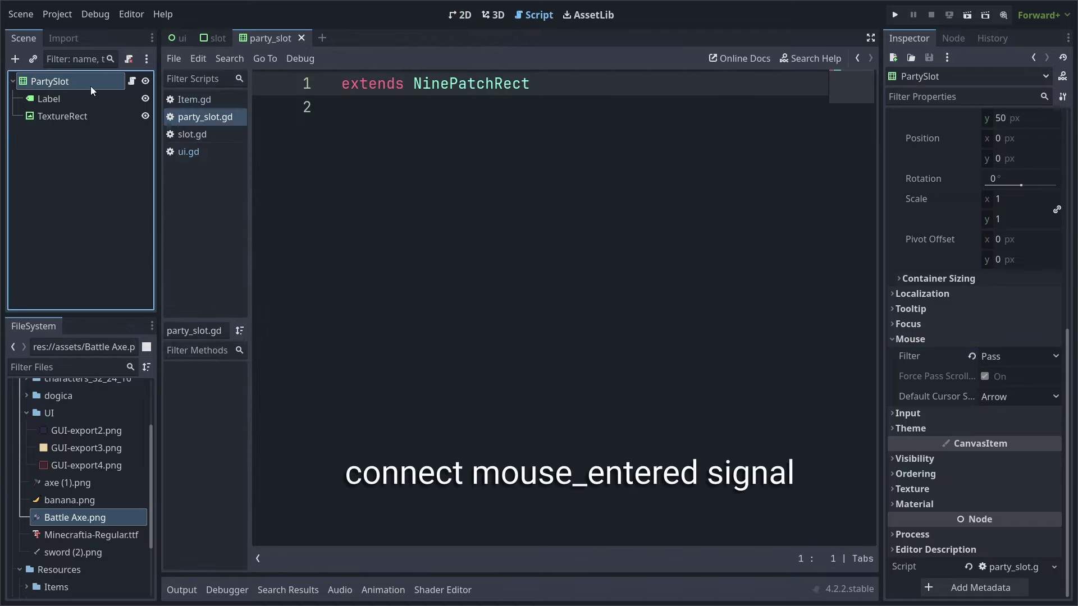
Step: Connect PartySlot's mouse_entered signal to its script and save the scene
left_click(954, 38)
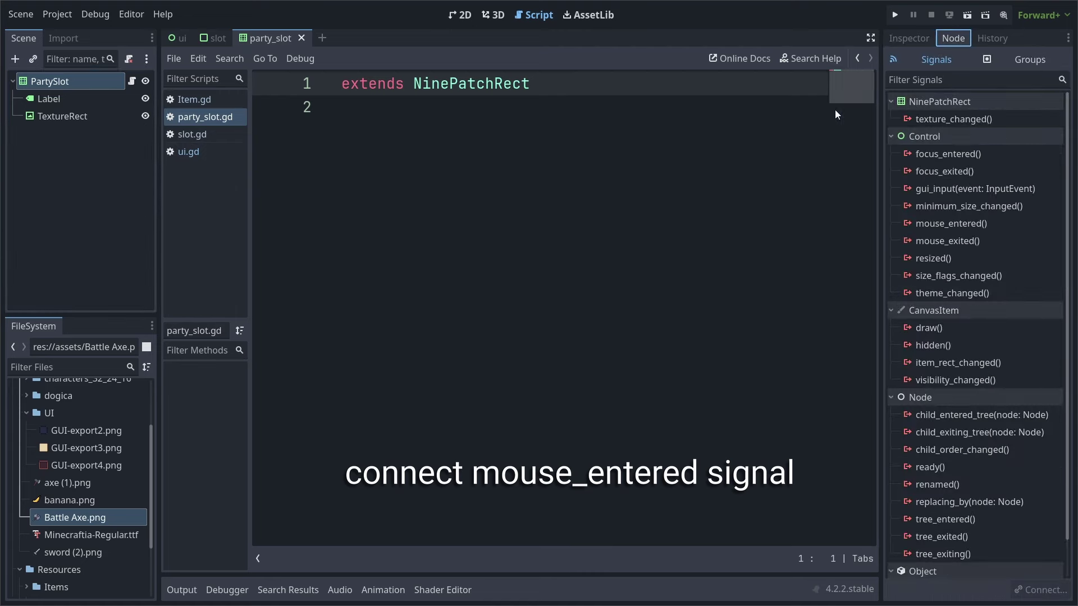
double_click(951, 223)
left_click(498, 434)
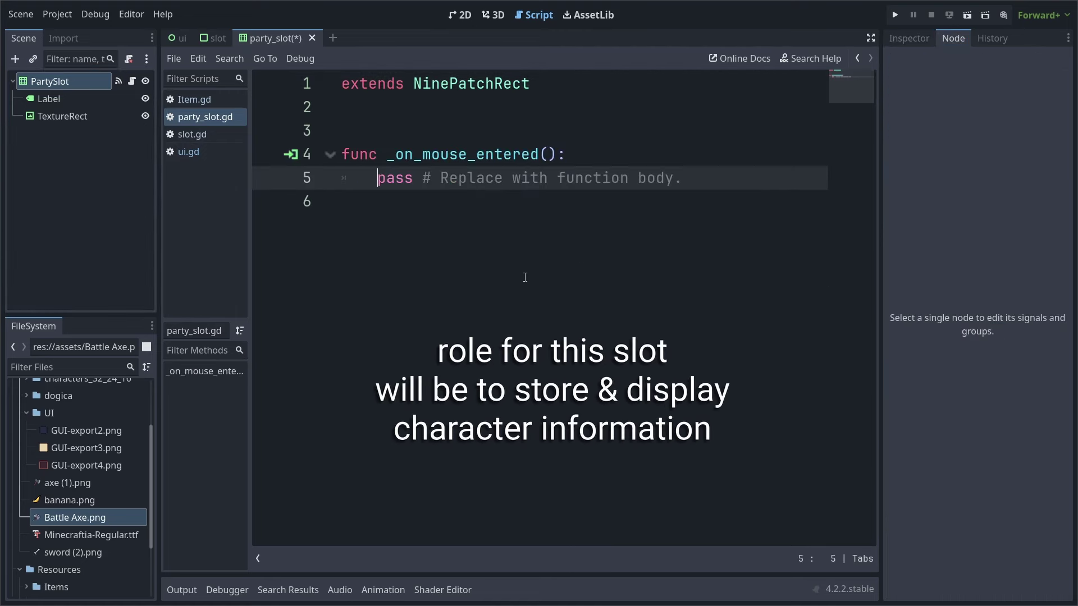
key("ctrl+s")
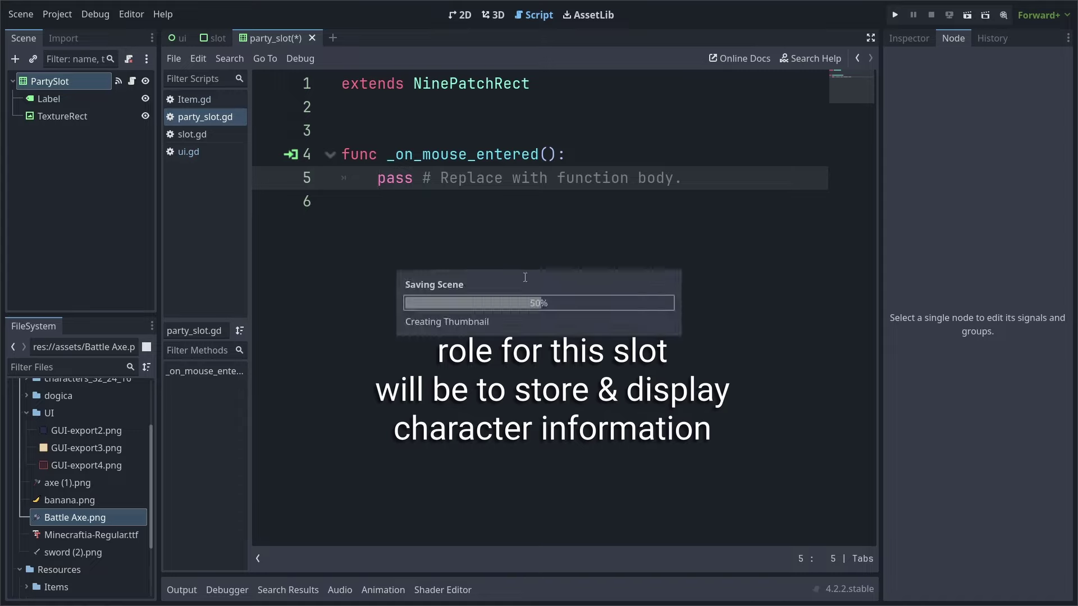
Step: Create Character.gd in the scenes folder, inheriting Resource with the Object: Empty template
left_click(174, 58)
left_click(194, 78)
left_click(643, 213)
type("resource")
key("Return")
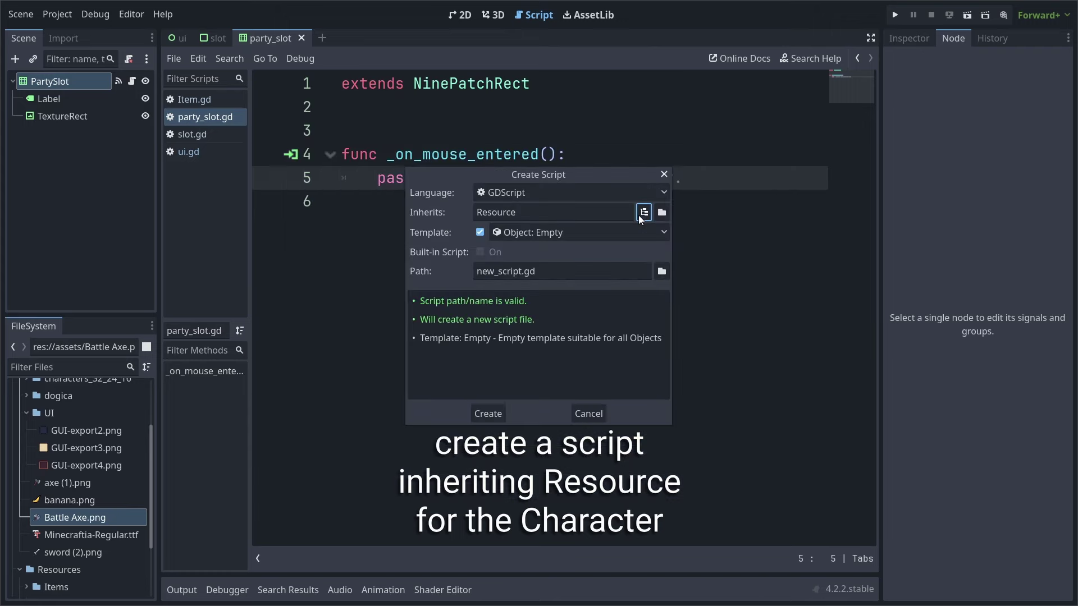
left_click(501, 235)
left_click(564, 275)
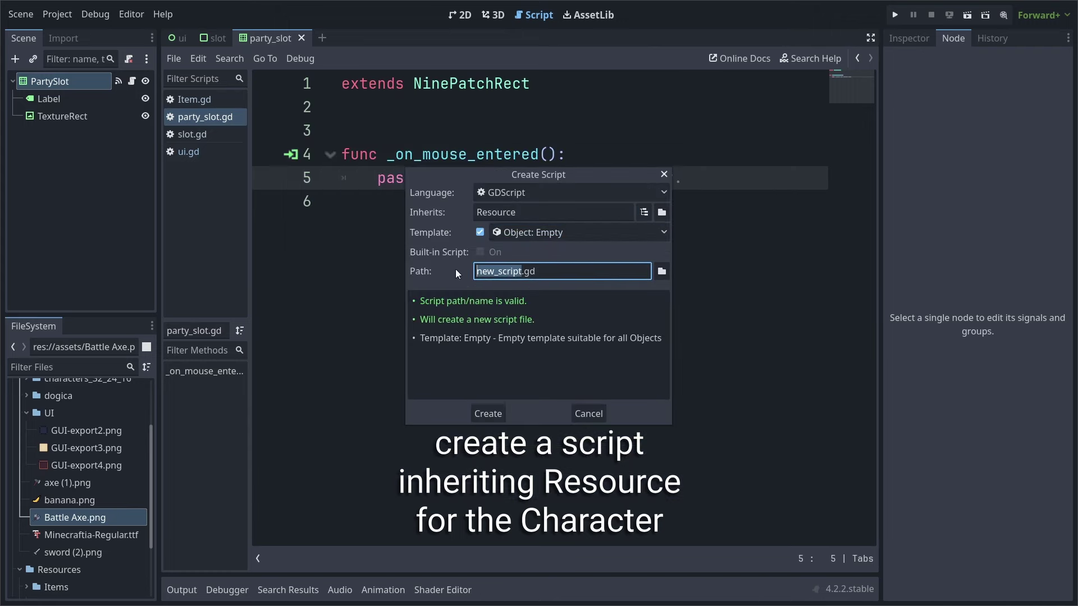
type("Character.gd")
left_click(661, 271)
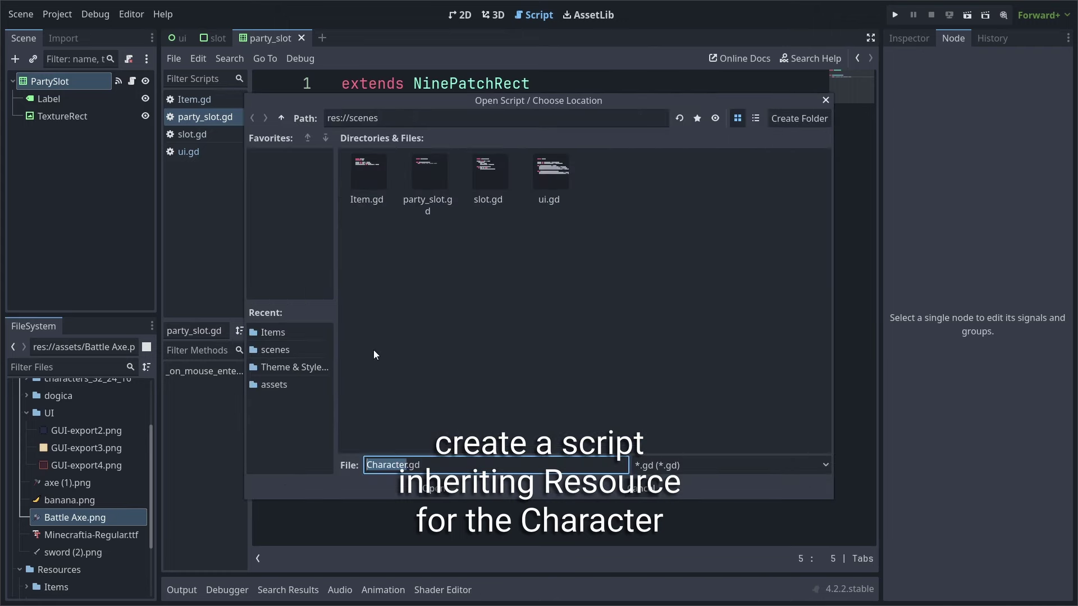
left_click(434, 489)
left_click(493, 413)
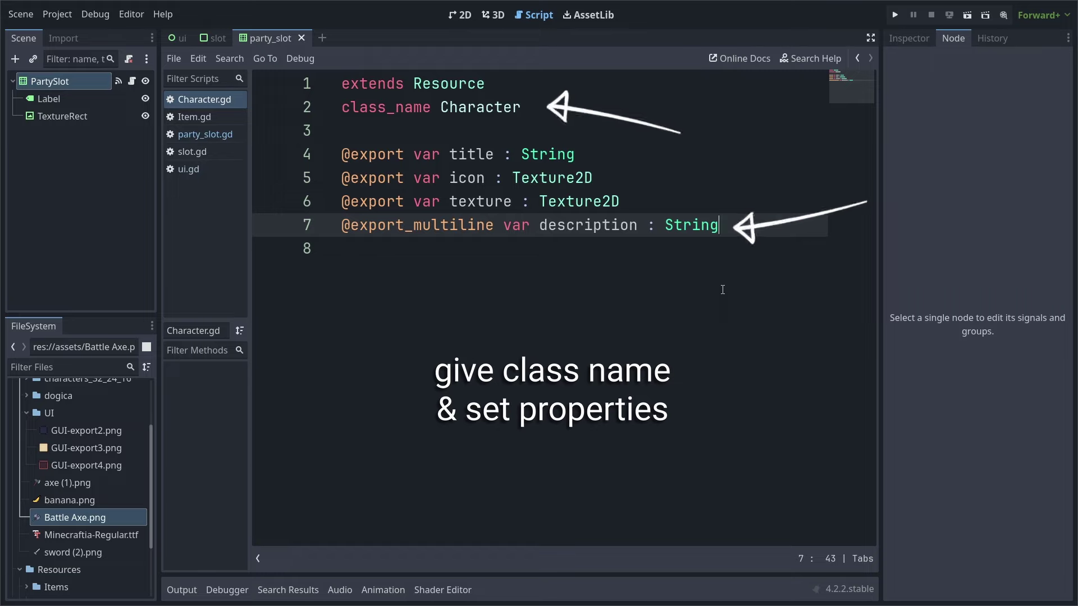
left_click(208, 133)
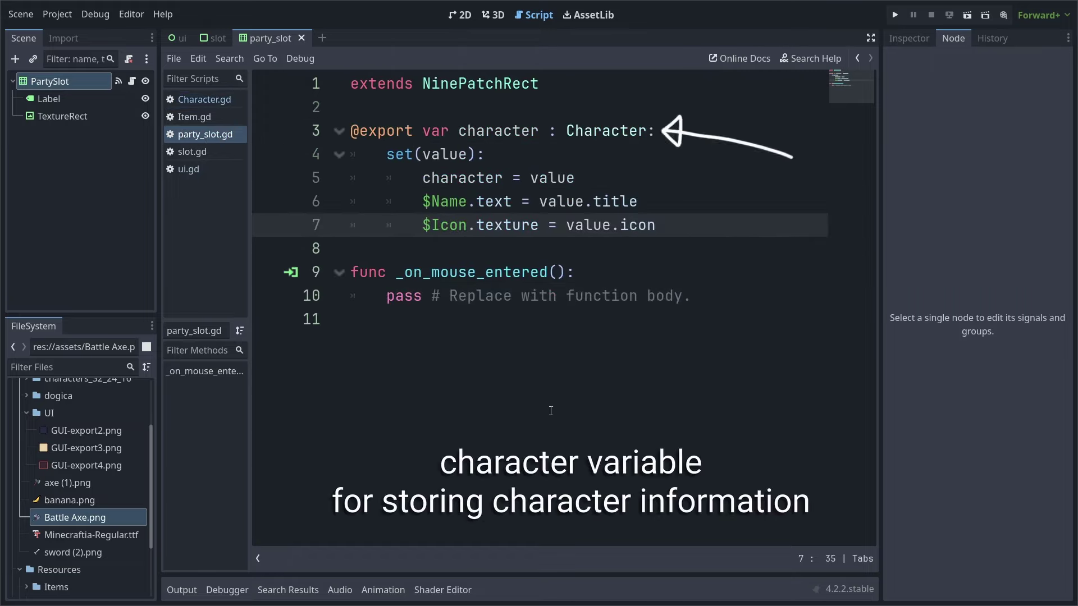
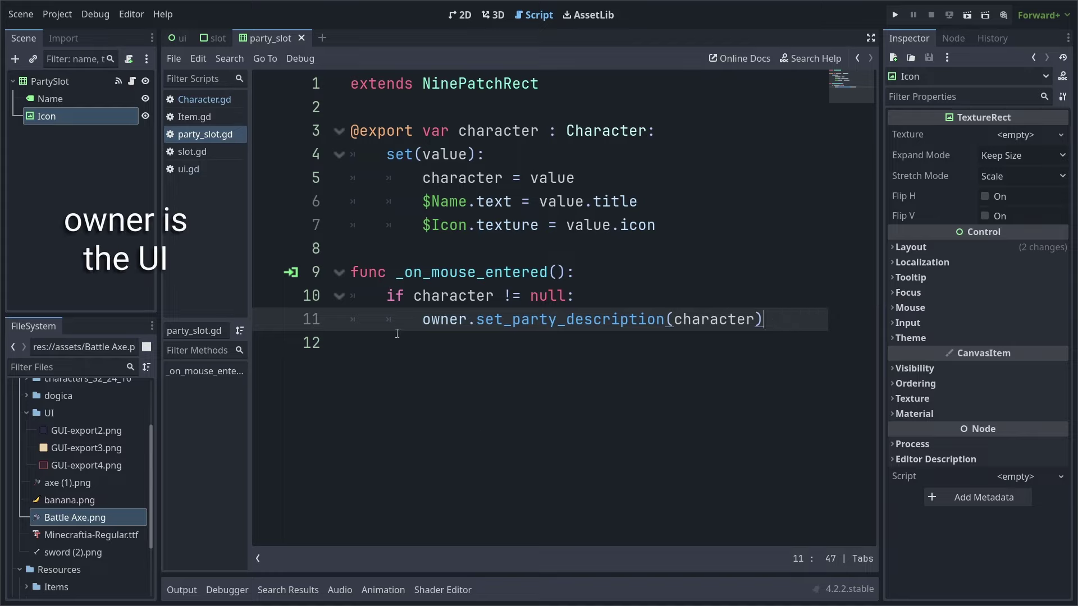
Step: In ui.gd, type-hint set_party_description's parameter as Character, then start a new Character resource
left_click(168, 173)
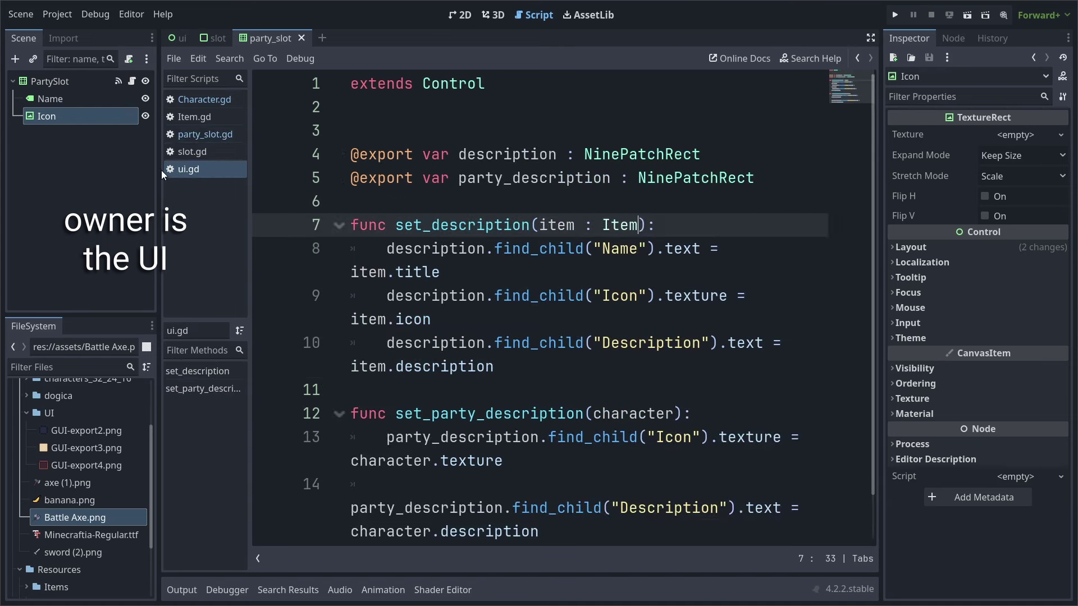
left_click(870, 38)
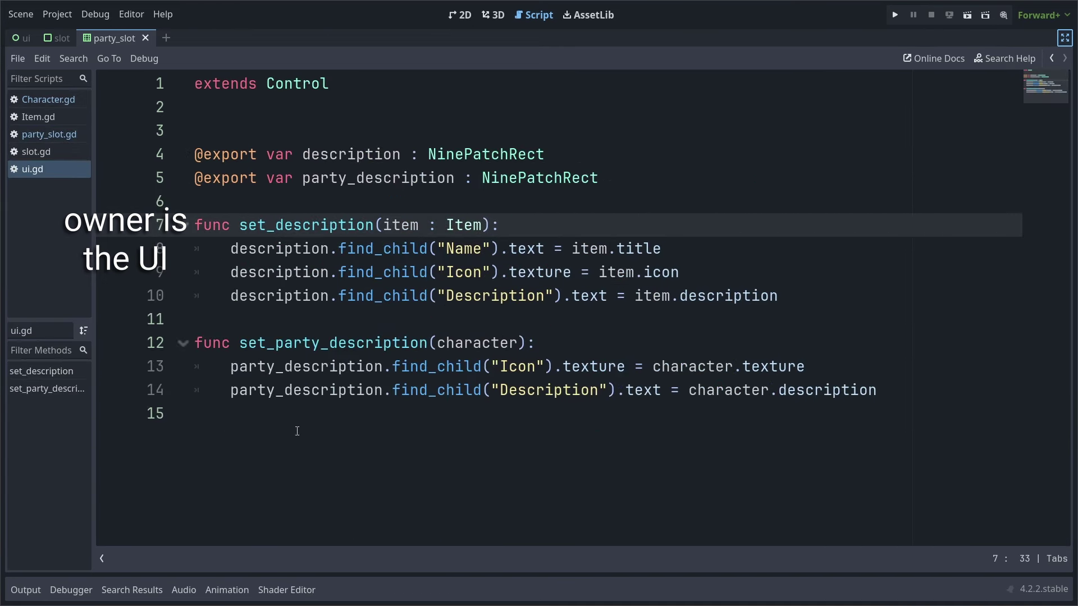
left_click(516, 343)
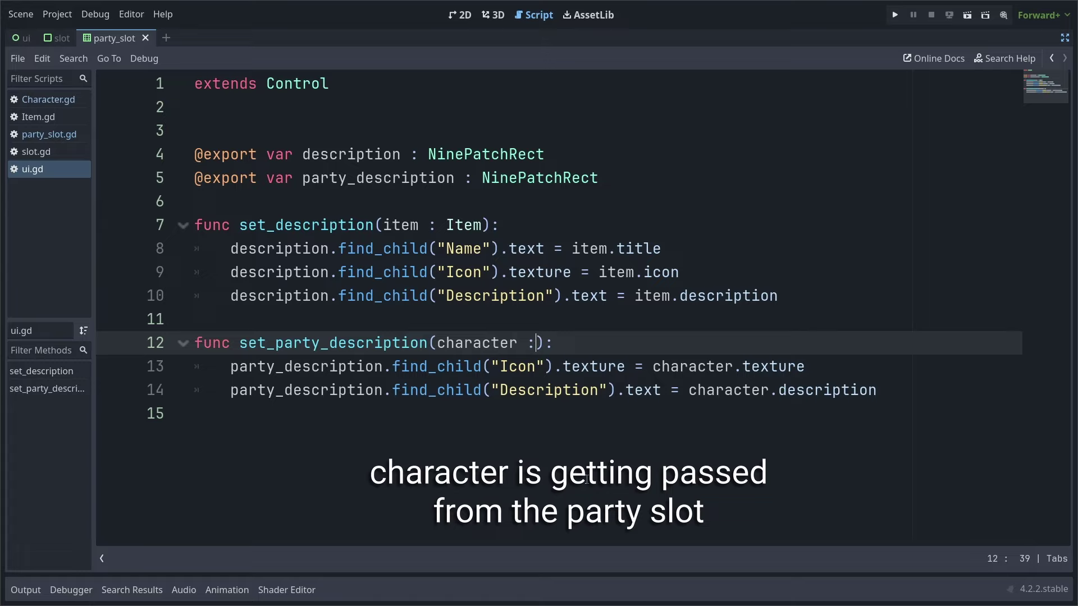
type("haracter")
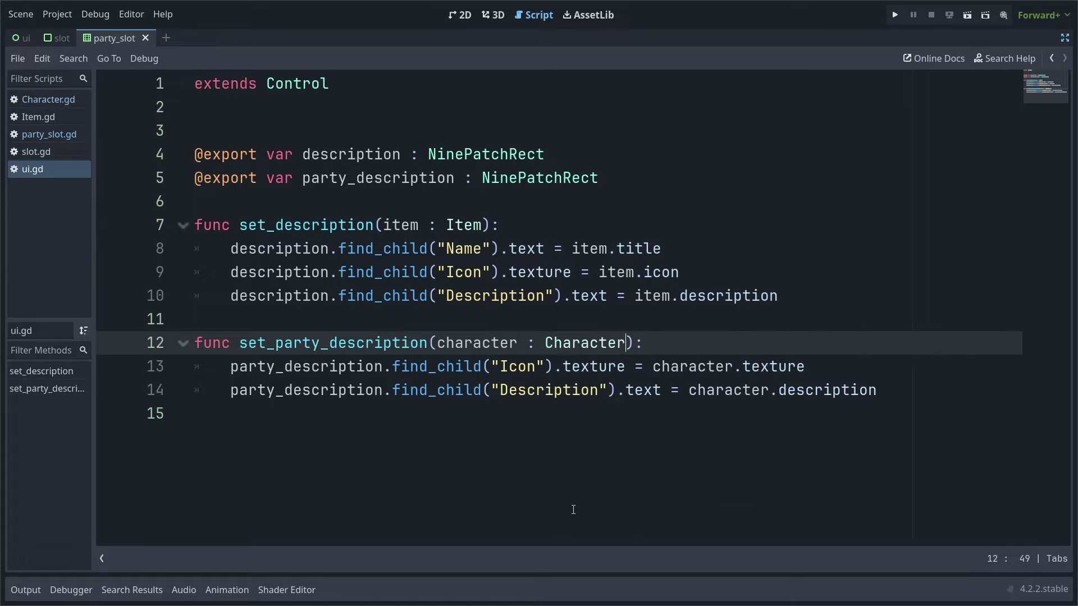
left_click(1065, 38)
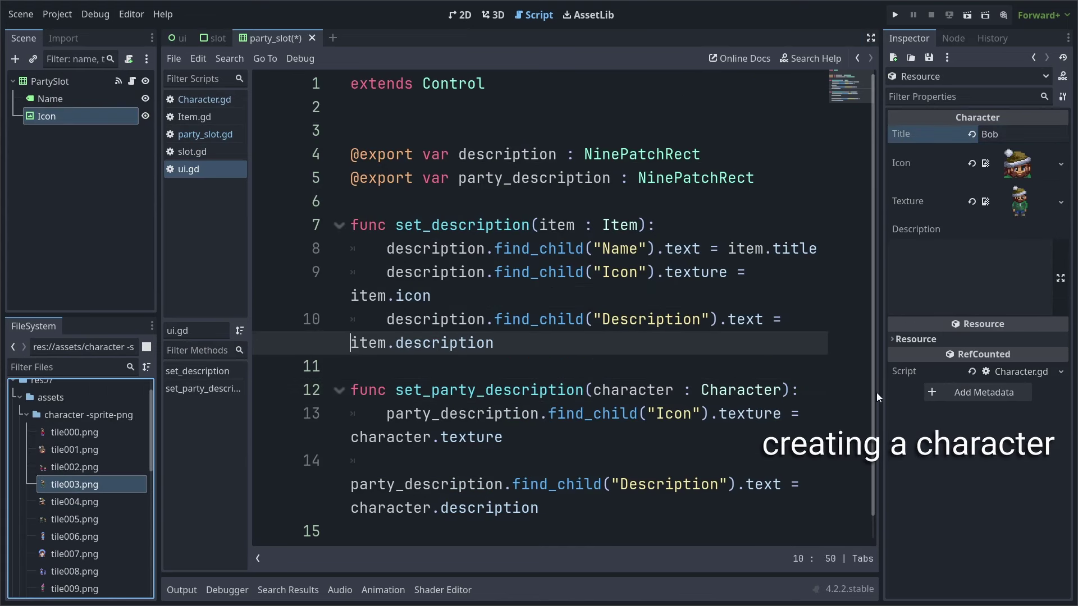
type("Eats food all day.")
Step: Save Bob's resource into a new Resources/Character folder
left_click(929, 57)
left_click(933, 89)
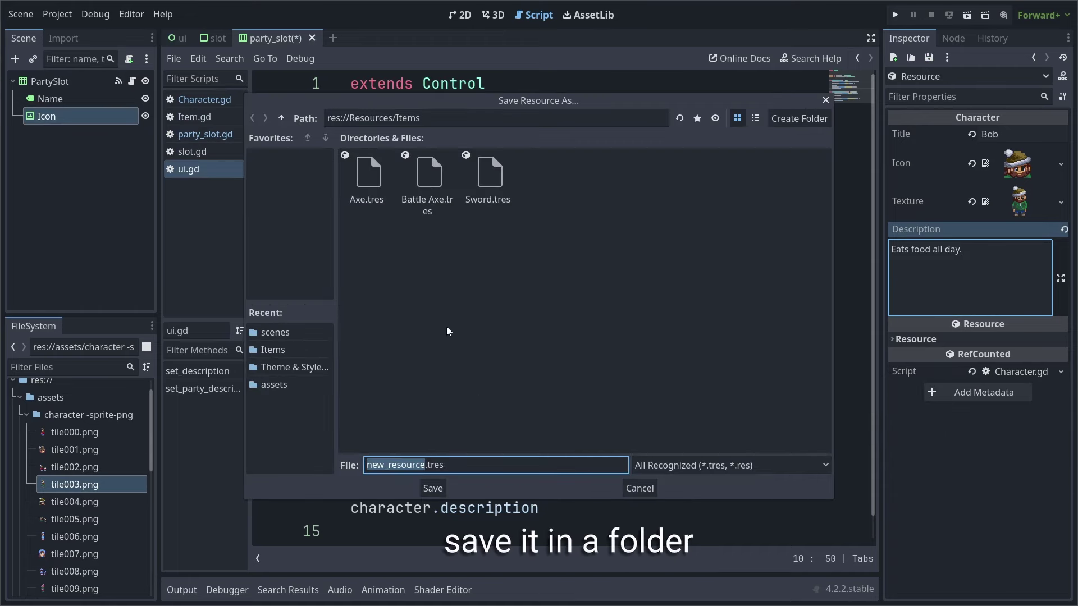
double_click(433, 174)
right_click(495, 288)
left_click(510, 296)
type("ter")
key("Return")
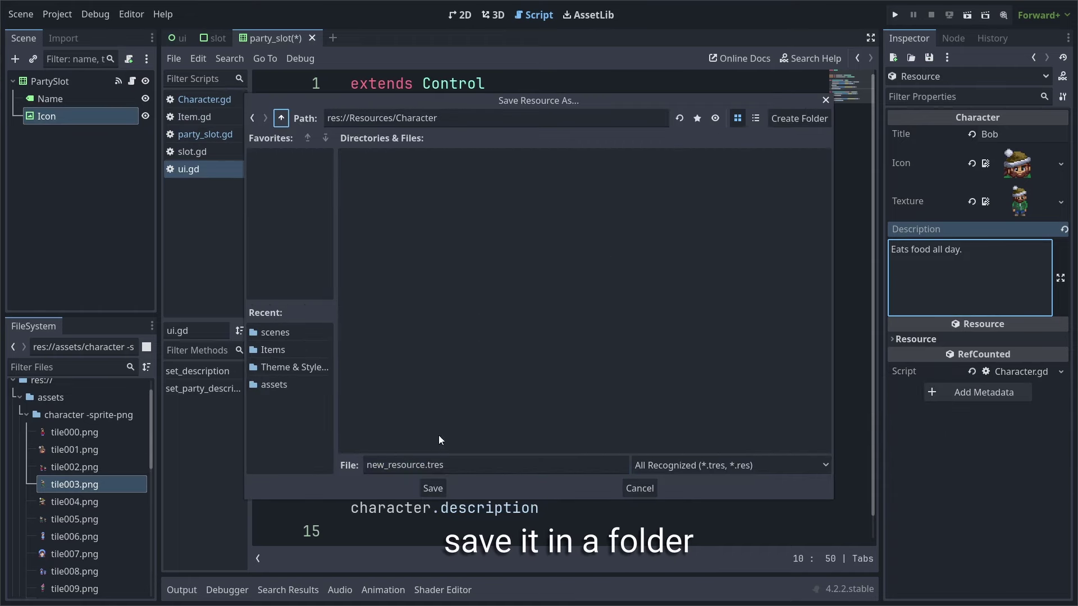
key("Return")
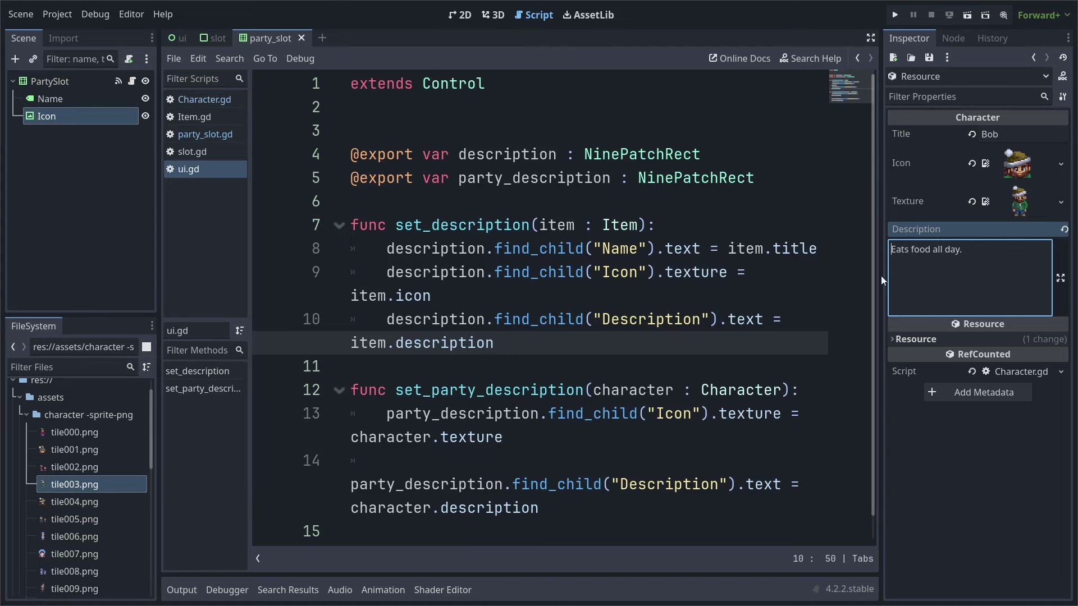
Step: In the ui scene's 2D view, hide the Inventory panel and expand the Party node
left_click(179, 40)
left_click(454, 15)
left_click(20, 116)
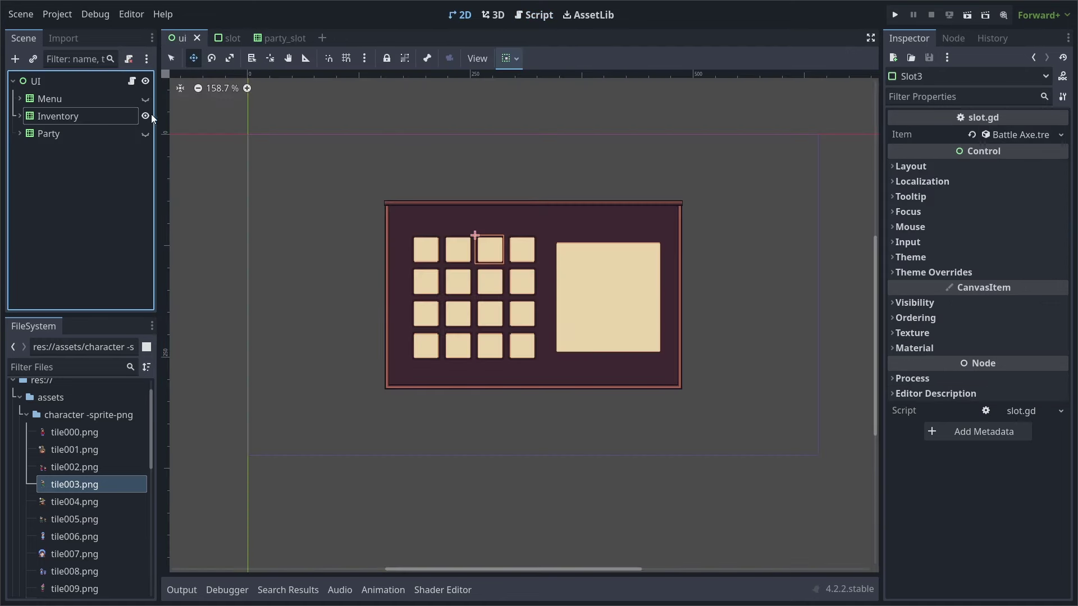
left_click(145, 116)
left_click(20, 133)
Step: Quick Load Bob.tres into the first PartySlot's Character and test-run the scene
left_click(66, 169)
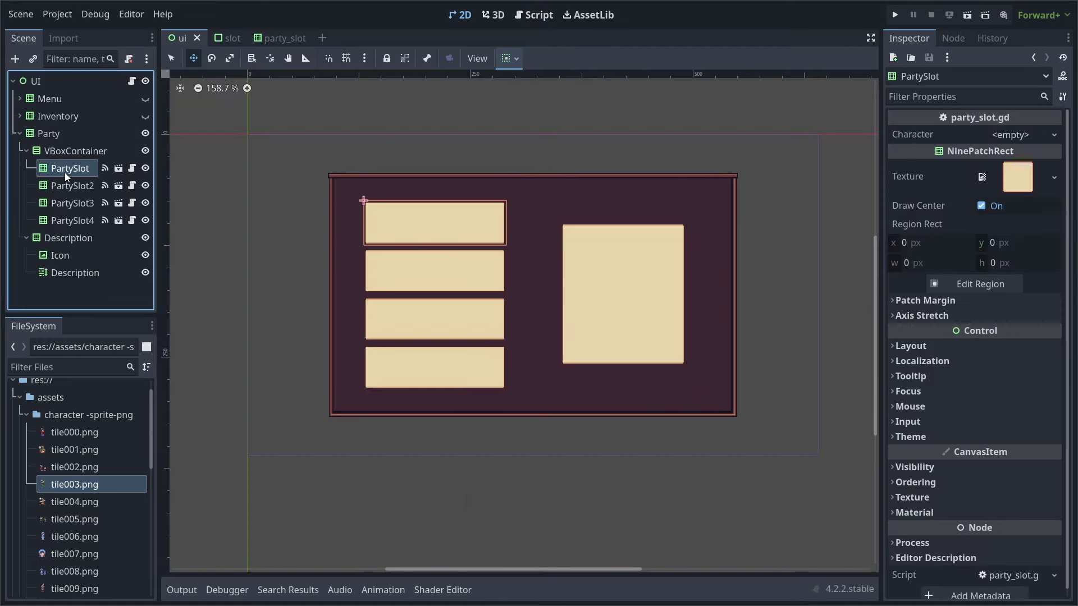
left_click(1003, 136)
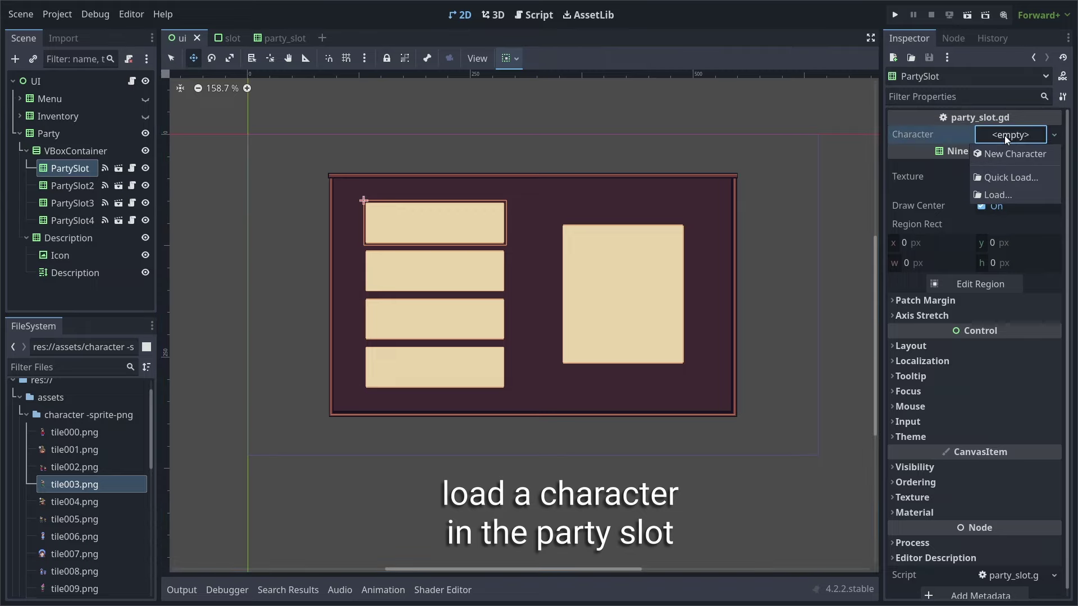
left_click(998, 180)
left_click(474, 415)
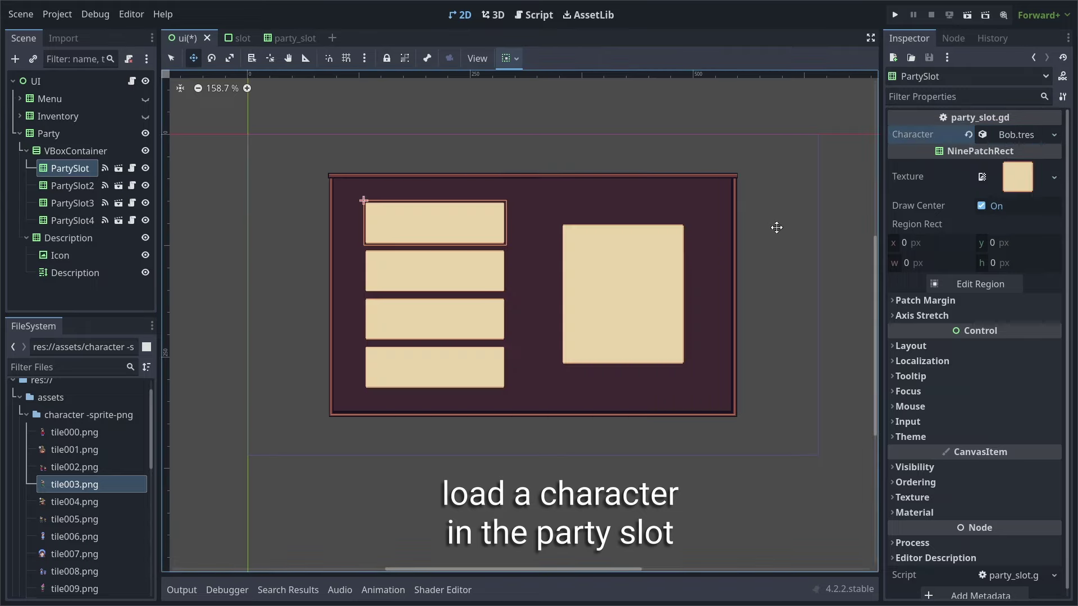
left_click(966, 15)
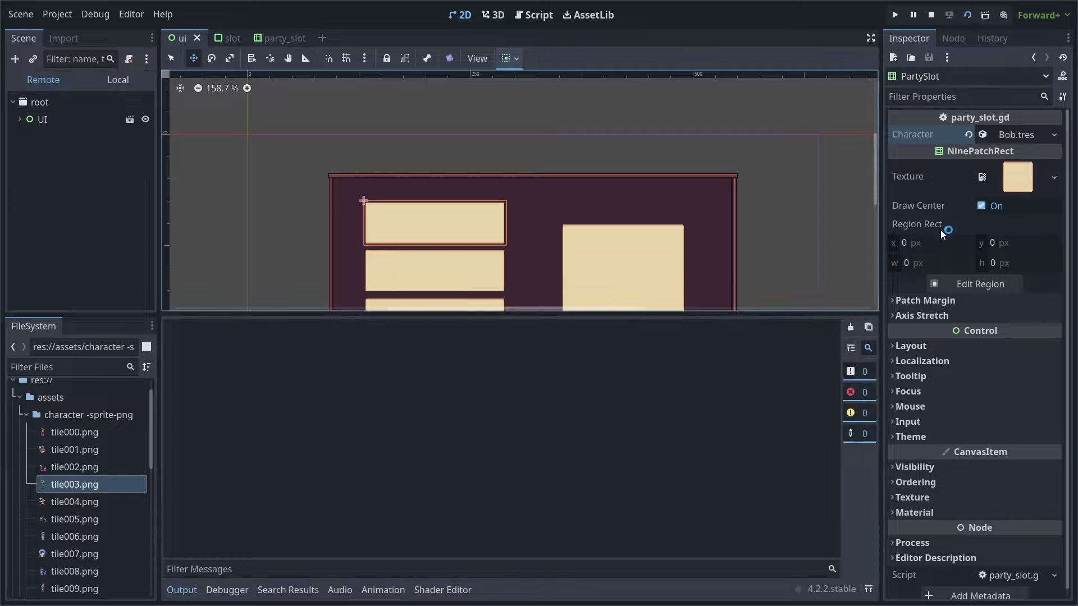
mouse_move(447, 171)
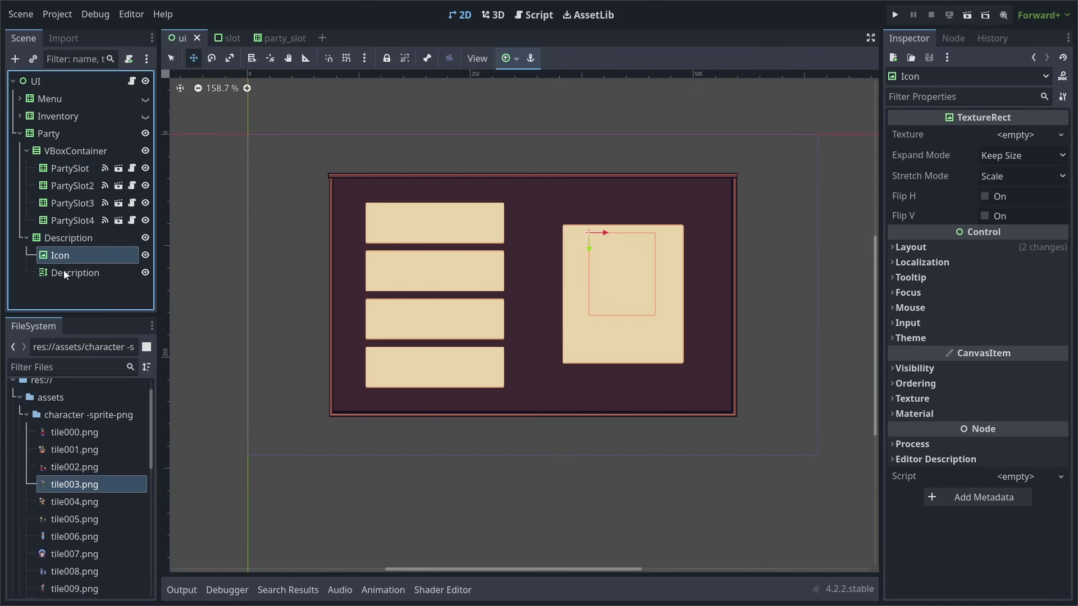
Step: Set the description Icon's Stretch Mode to Keep Aspect Centered and save the ui scene
left_click(1005, 177)
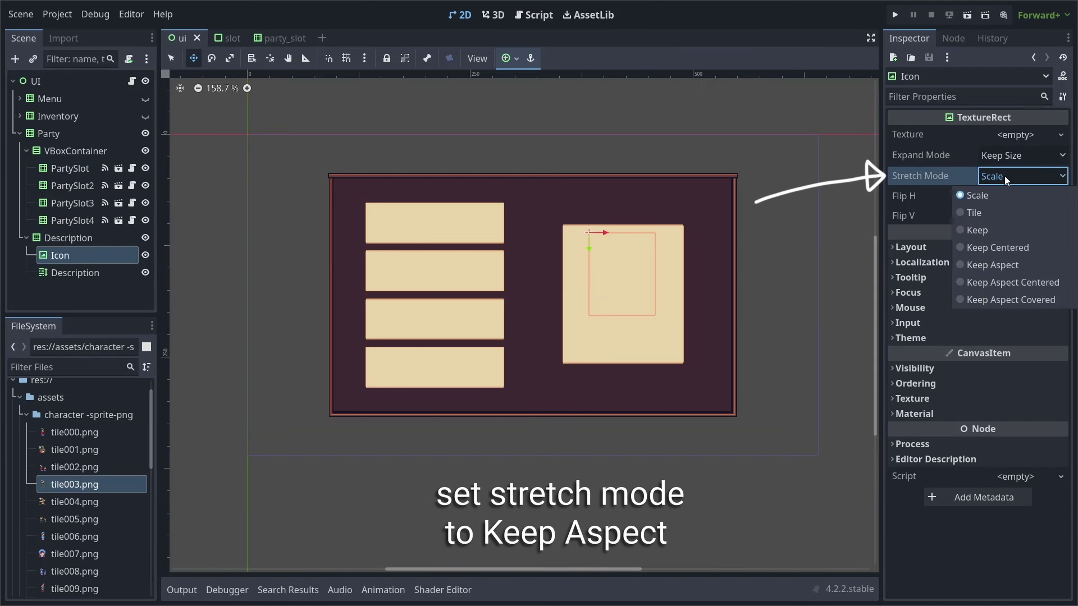
left_click(988, 281)
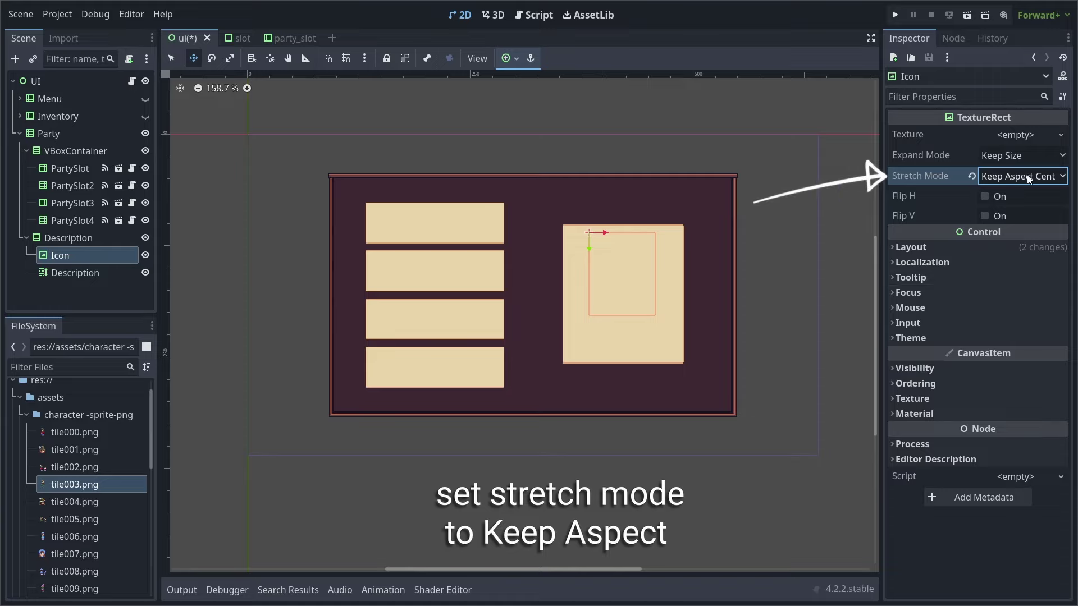
key("ctrl+s")
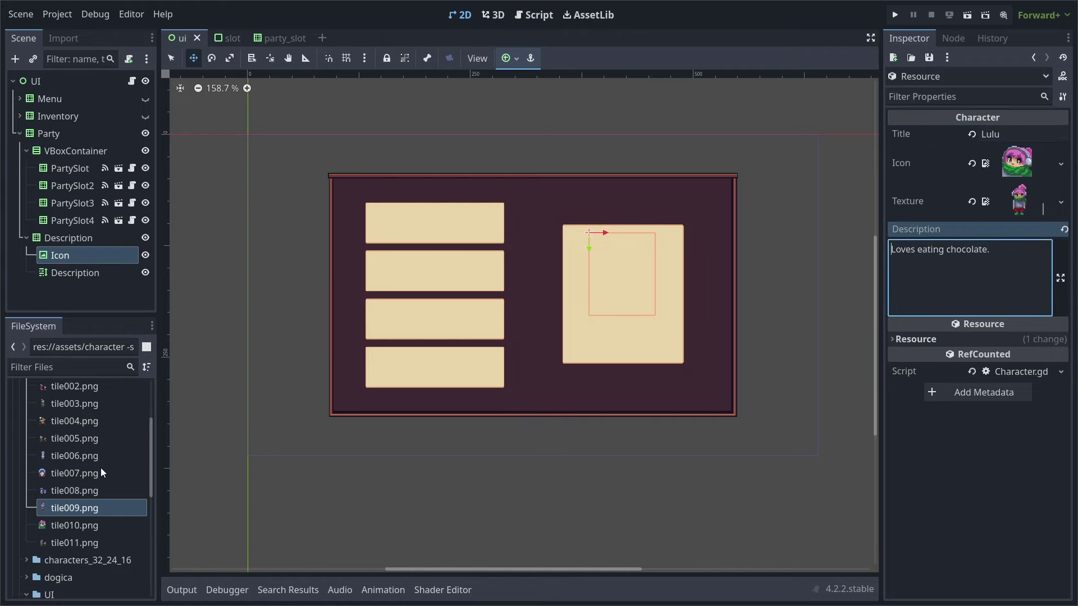
Step: Assign Tim.tres, Lucy.tres and Lulu.tres to PartySlot2, PartySlot3 and PartySlot4's Character fields
scroll(100, 467, "up", 5)
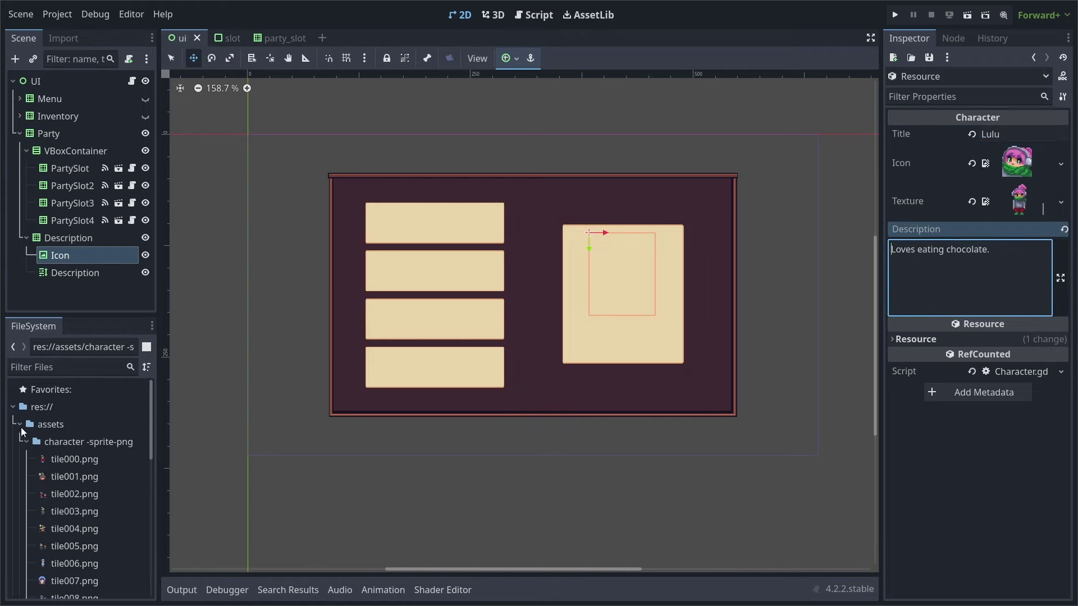
left_click(19, 424)
left_click(27, 459)
left_click(72, 185)
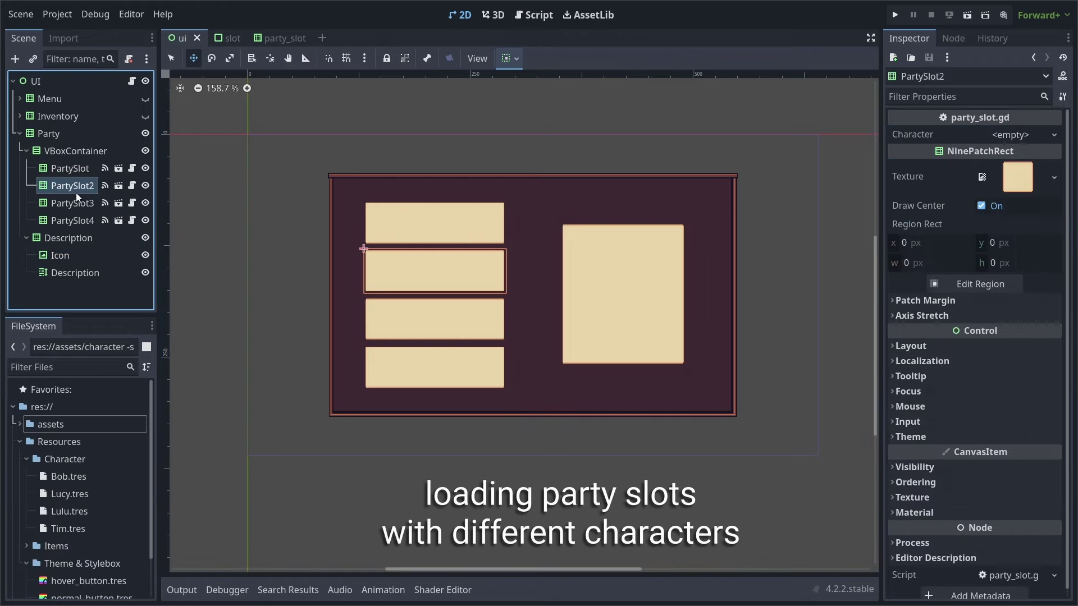
left_click_drag(62, 528, 1016, 134)
left_click(72, 204)
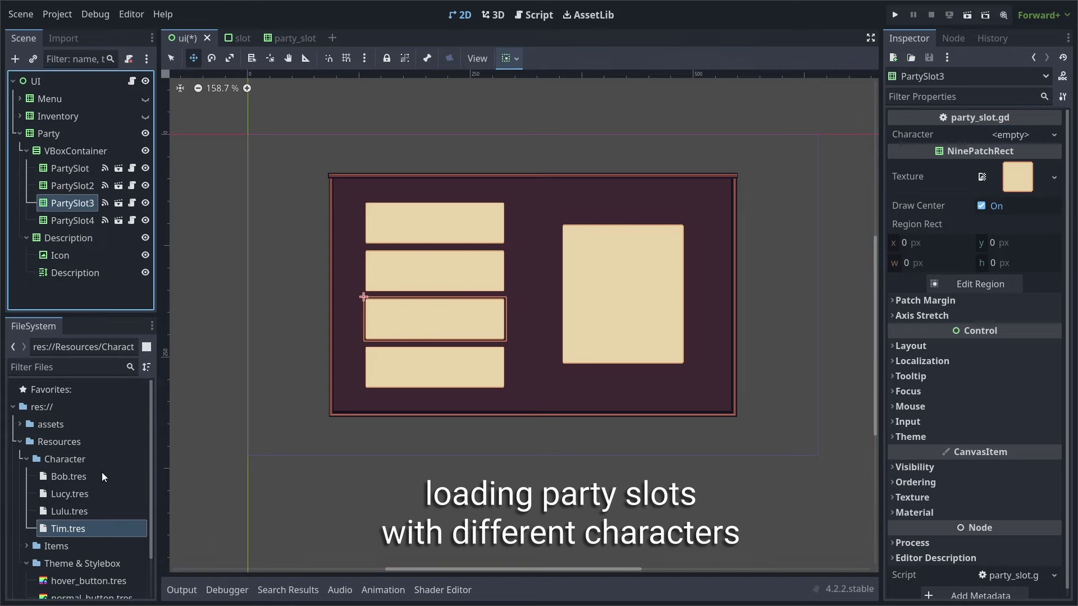
left_click_drag(68, 494, 1016, 135)
left_click(72, 221)
left_click_drag(69, 512, 1016, 135)
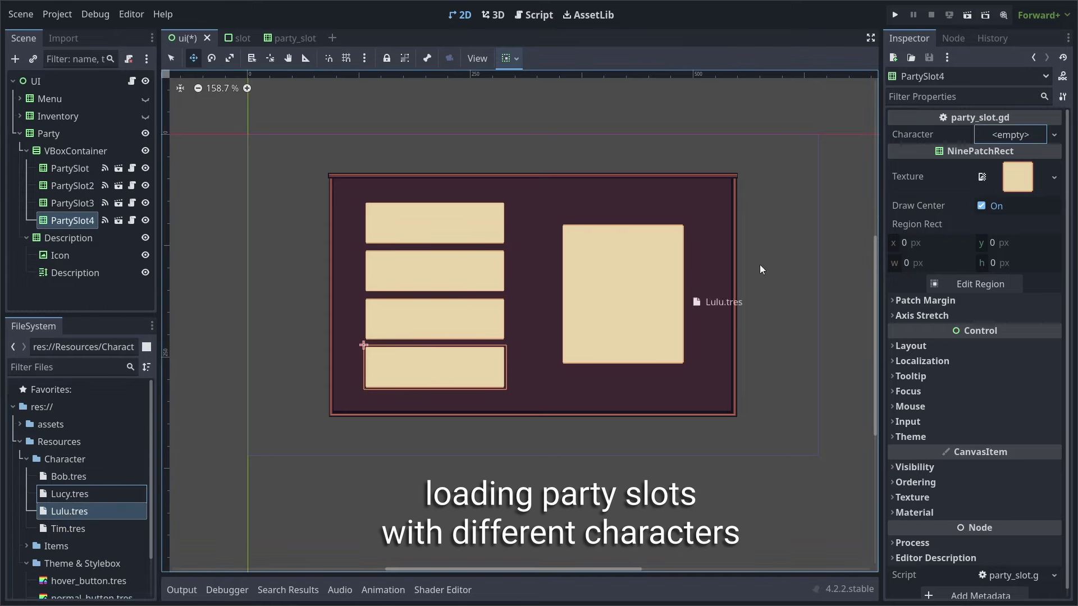
Step: Run the scene and check each party slot's character description
left_click(967, 14)
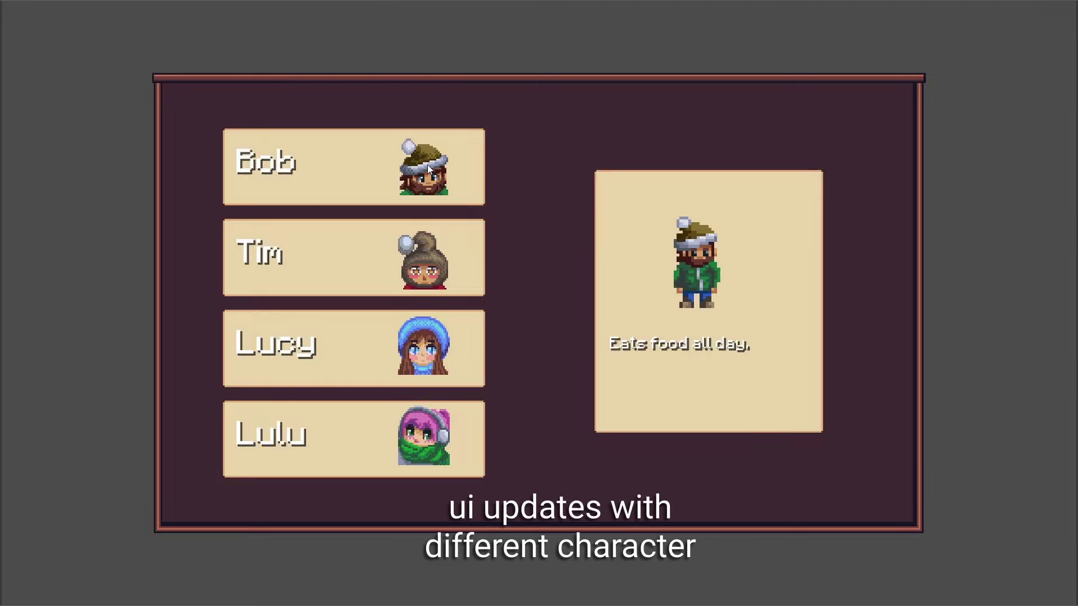
mouse_move(429, 348)
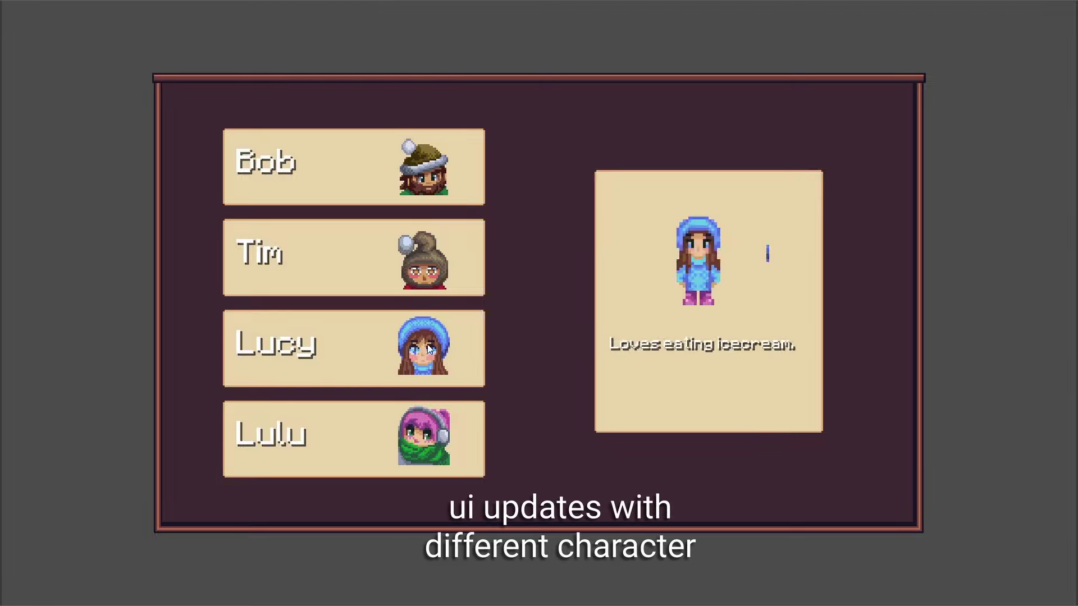
mouse_move(408, 433)
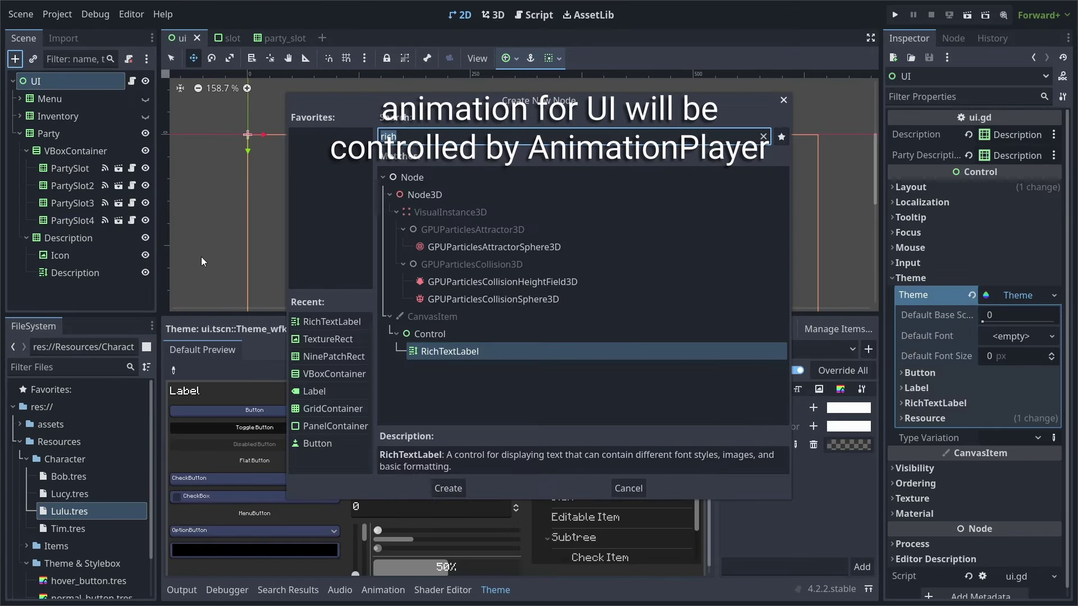
Step: Add an AnimationPlayer under UI and create a new hide_party animation
type("animationplayer")
key("Return")
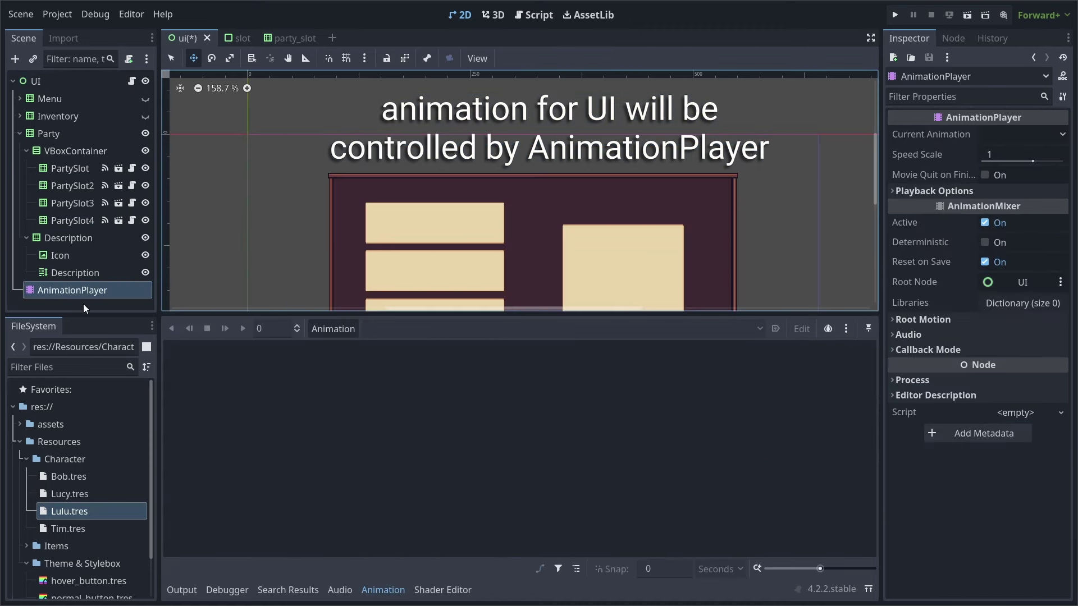
left_click(333, 329)
left_click(340, 346)
type("hide_party")
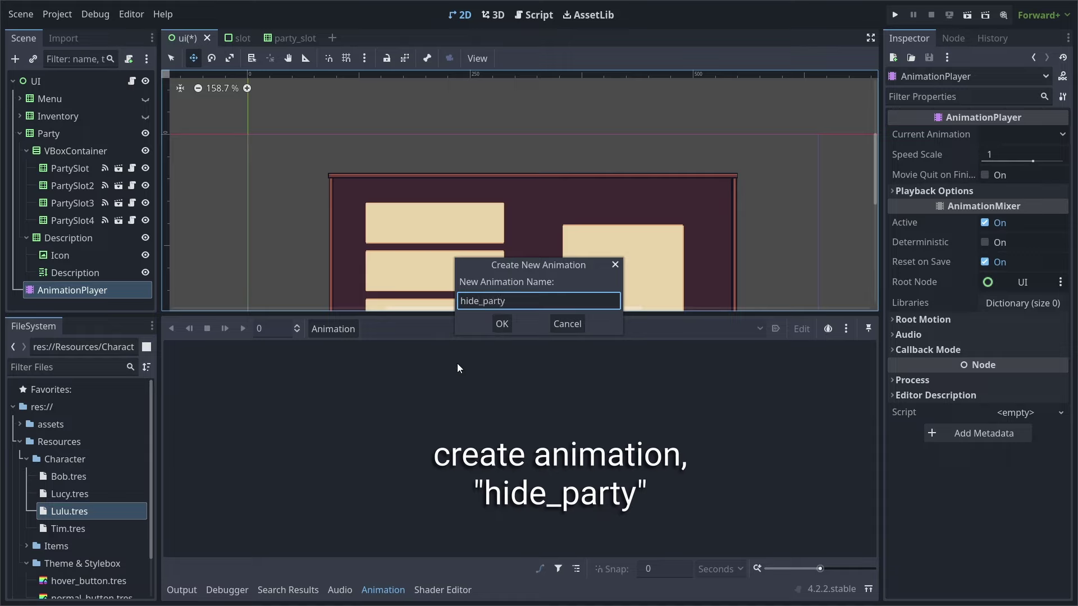
key("Return")
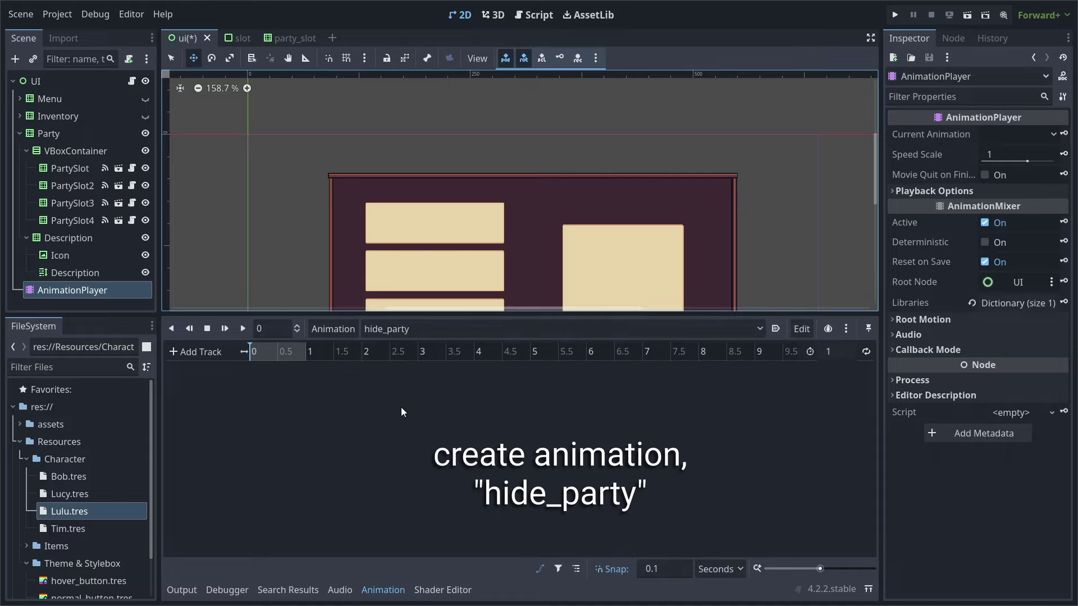
Step: Set hide_party's length to 0.5 seconds and fit the timeline to it
left_click(836, 351)
type("0.5")
key("Return")
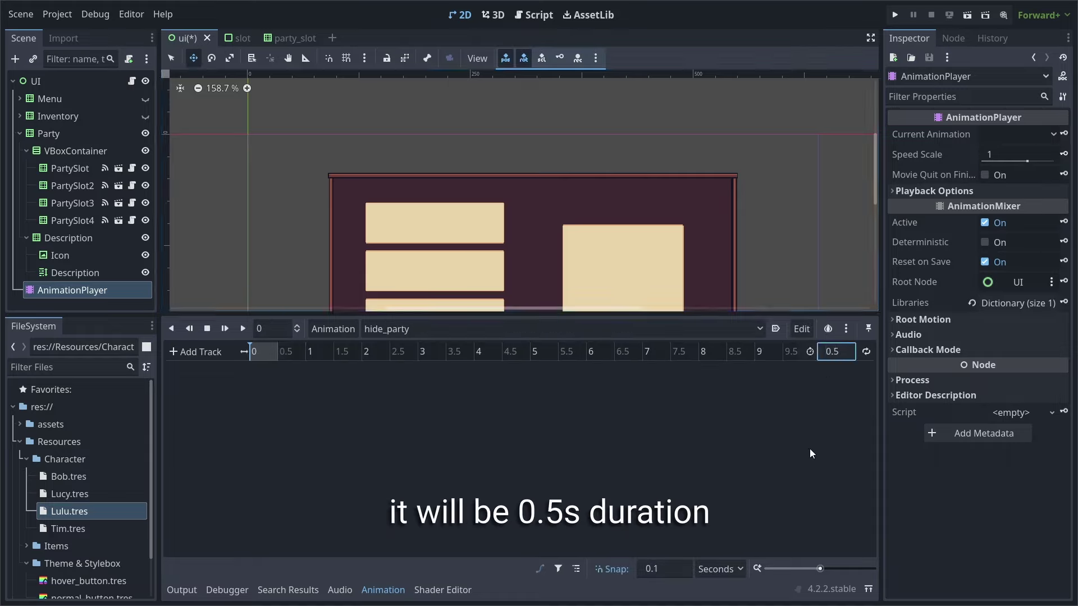
left_click_drag(820, 568, 840, 569)
left_click_drag(595, 314, 596, 439)
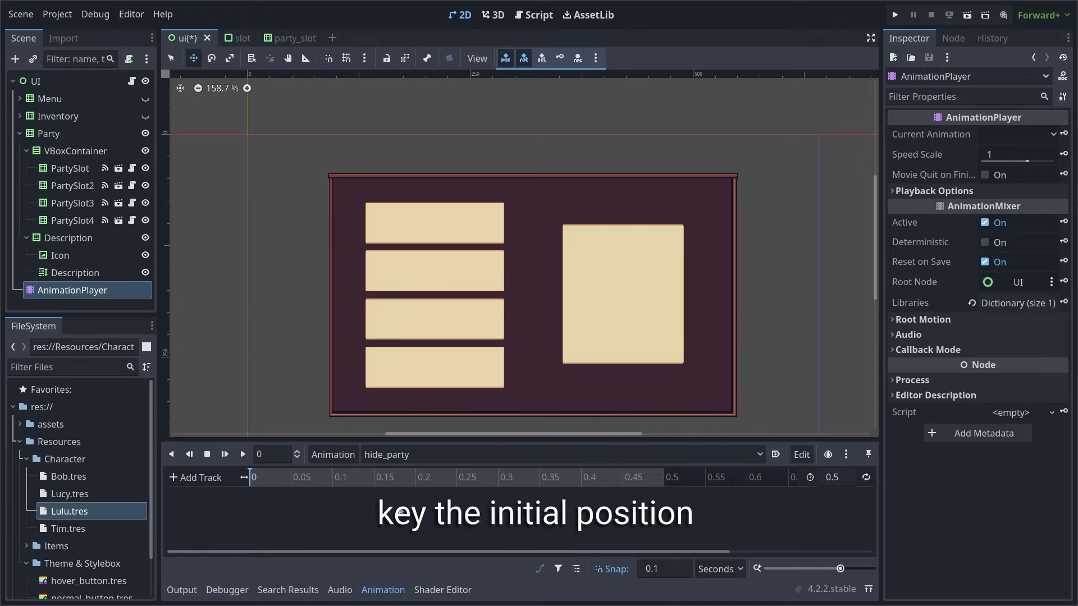
Step: Key the Party panel's position at 0 s and slid off to the right at 0.5 s
left_click(49, 134)
left_click(19, 133)
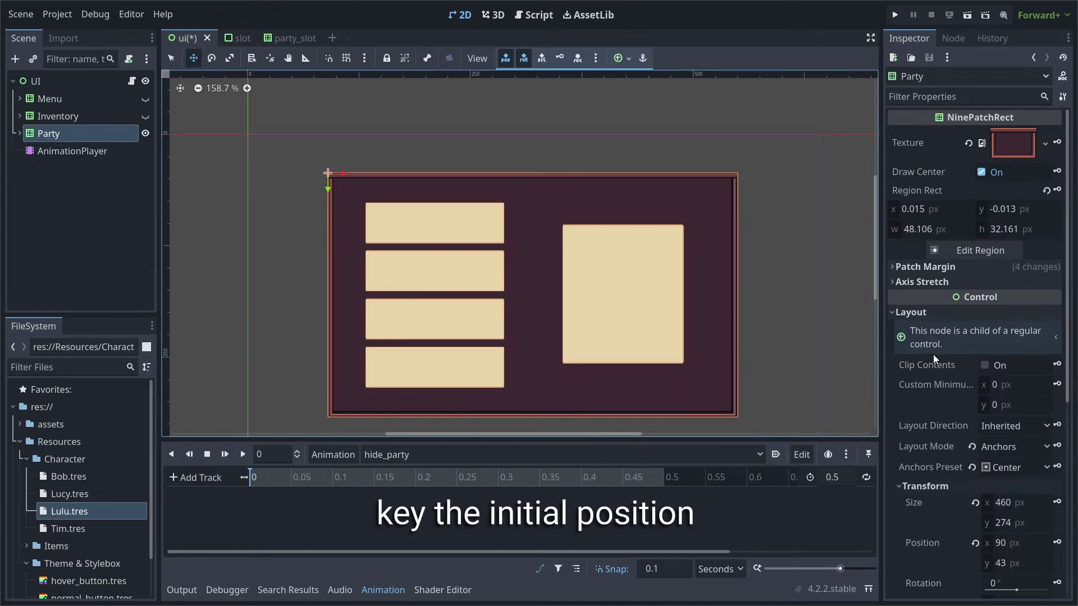
scroll(933, 355, "down", 3)
left_click(1057, 361)
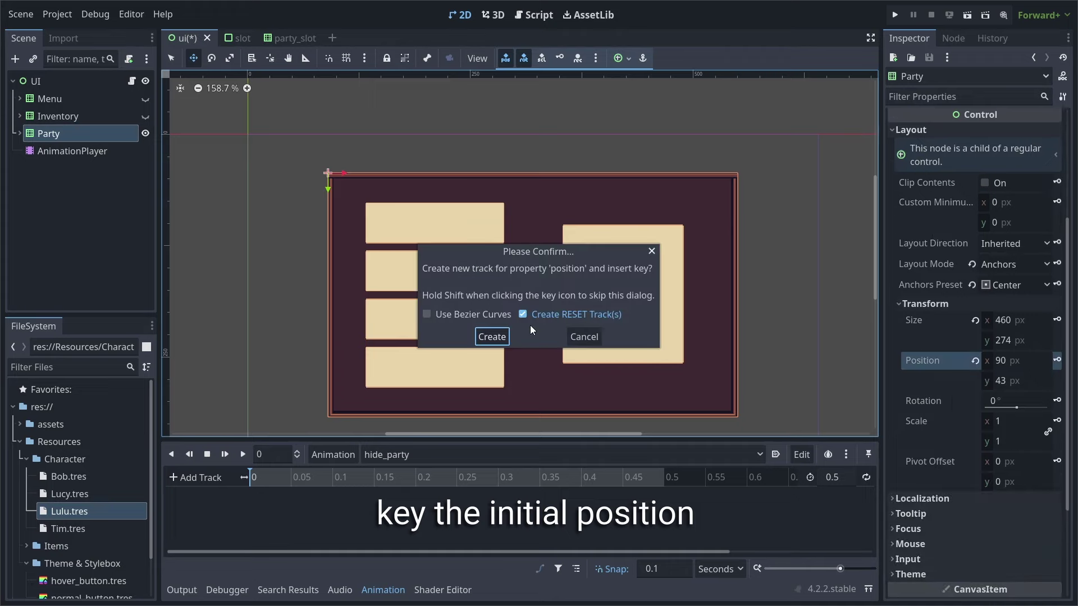
left_click(492, 336)
left_click_drag(279, 477, 394, 478)
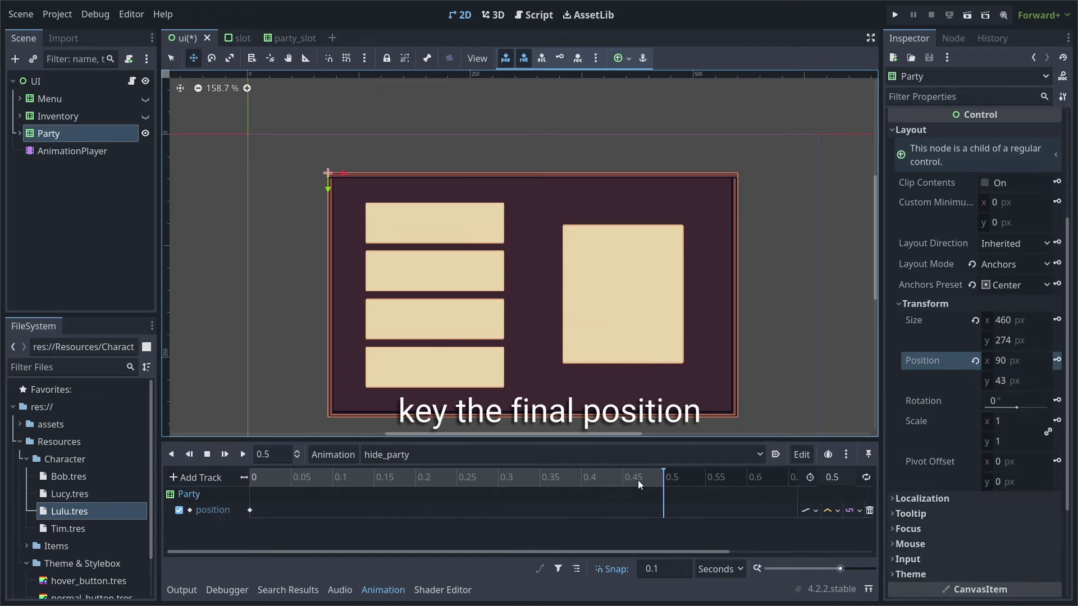
scroll(734, 385, "down", 2)
middle_click_drag(598, 351, 510, 315)
left_click_drag(409, 277, 796, 293, "shift")
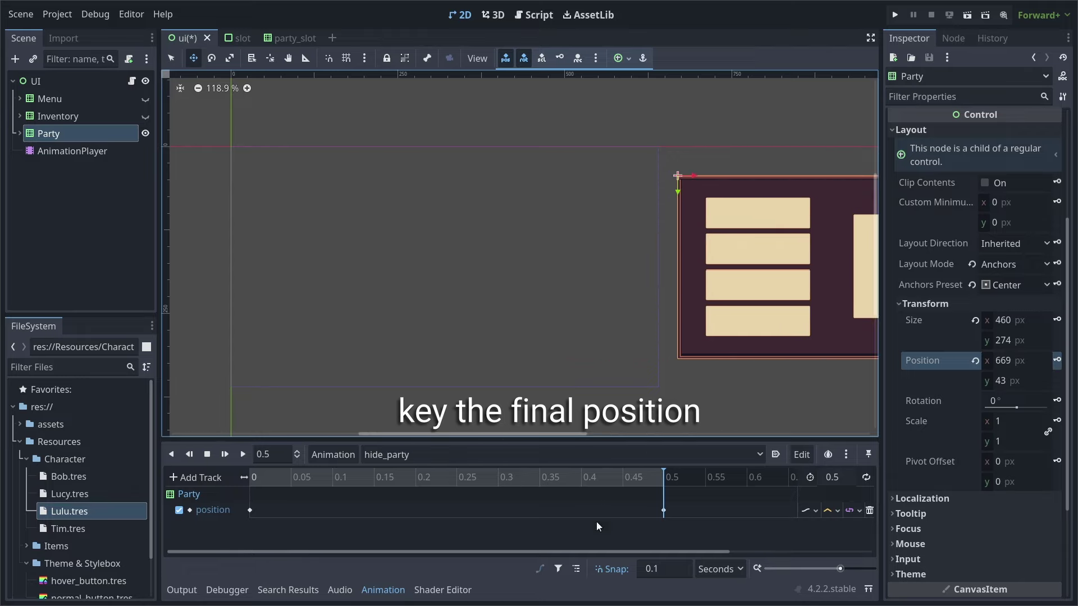
left_click(224, 454)
Step: Key the Party panel's Visible on at 0 s and off at 0.5 s
scroll(1007, 393, "down", 3)
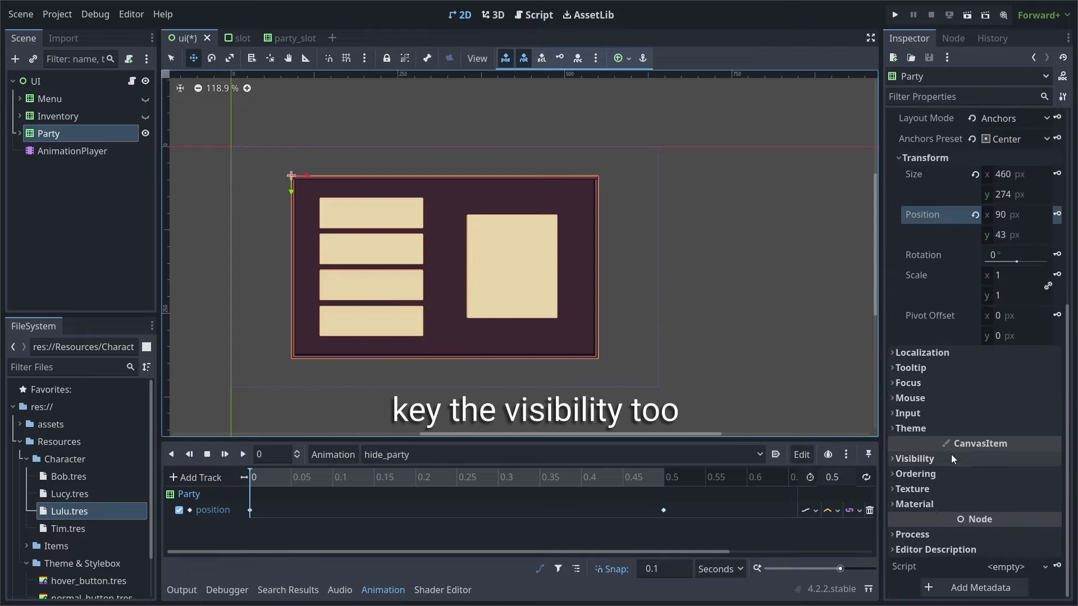
left_click(914, 459)
left_click(1057, 475)
left_click(487, 334)
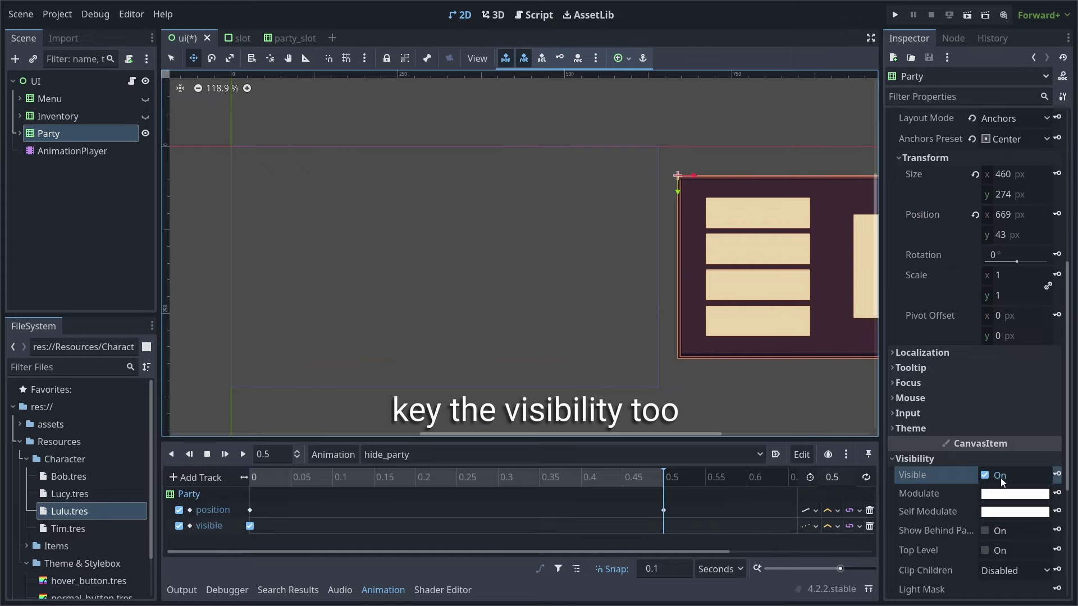
left_click(1001, 476)
left_click(1057, 475)
left_click_drag(287, 473, 251, 476)
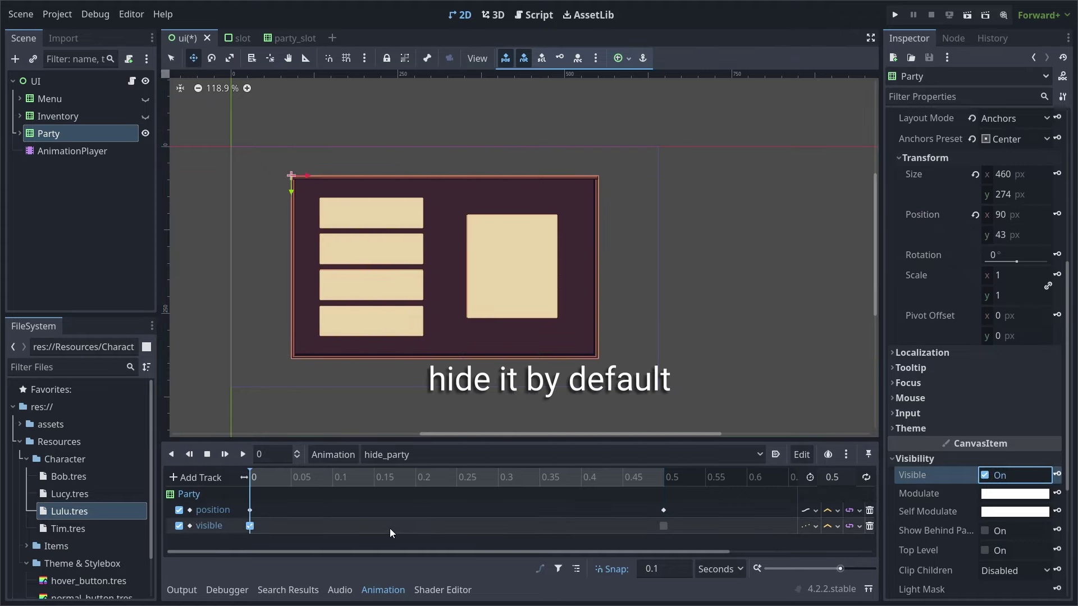
Step: Check the RESET animation keeps the Party panel hidden, then return to hide_party
left_click(393, 454)
left_click(426, 469)
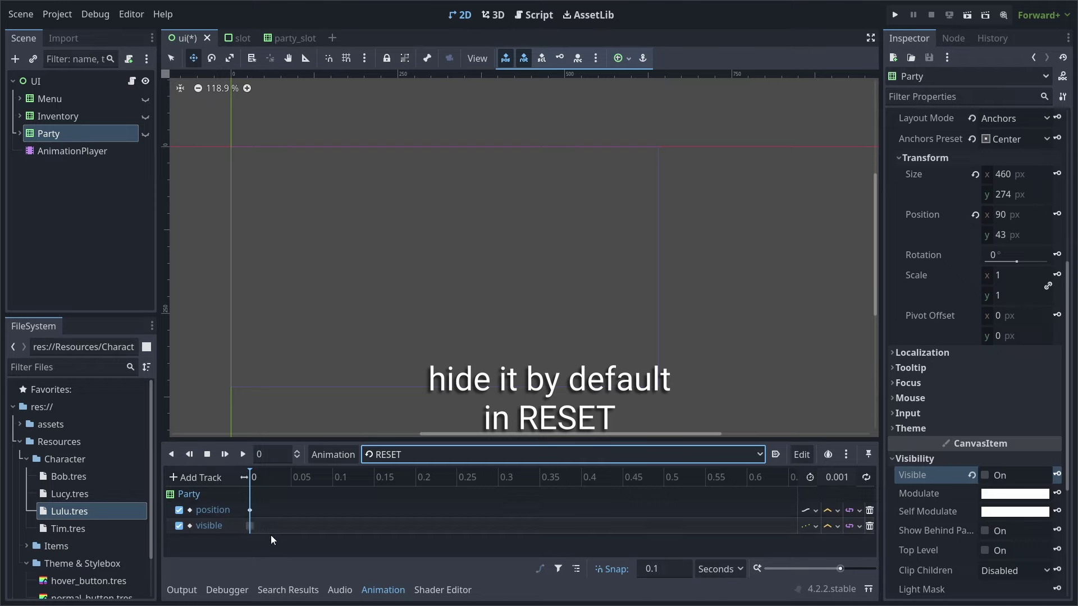
left_click(393, 454)
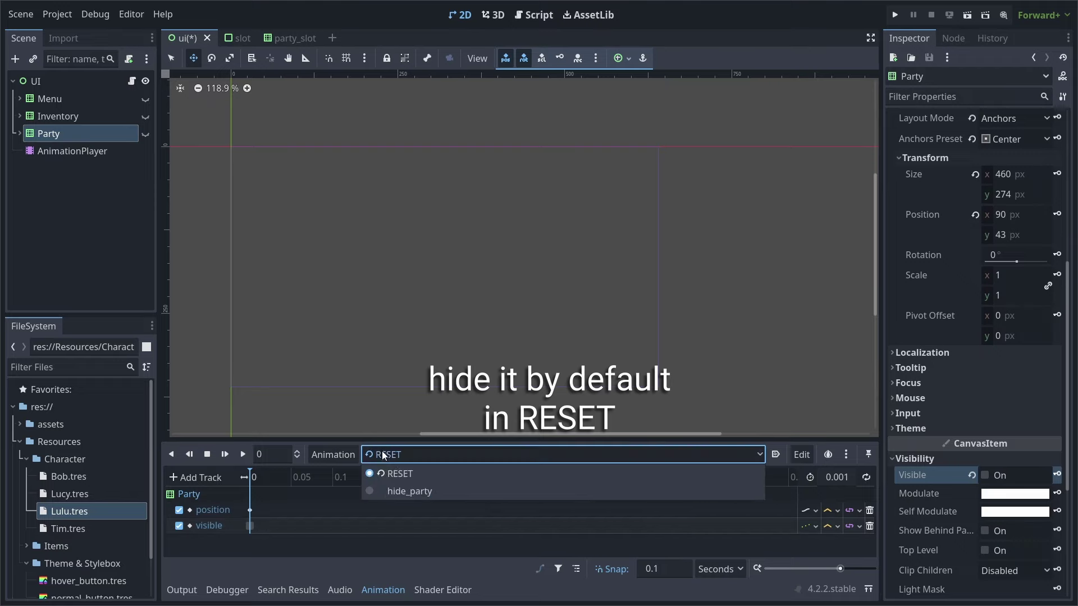
left_click(395, 490)
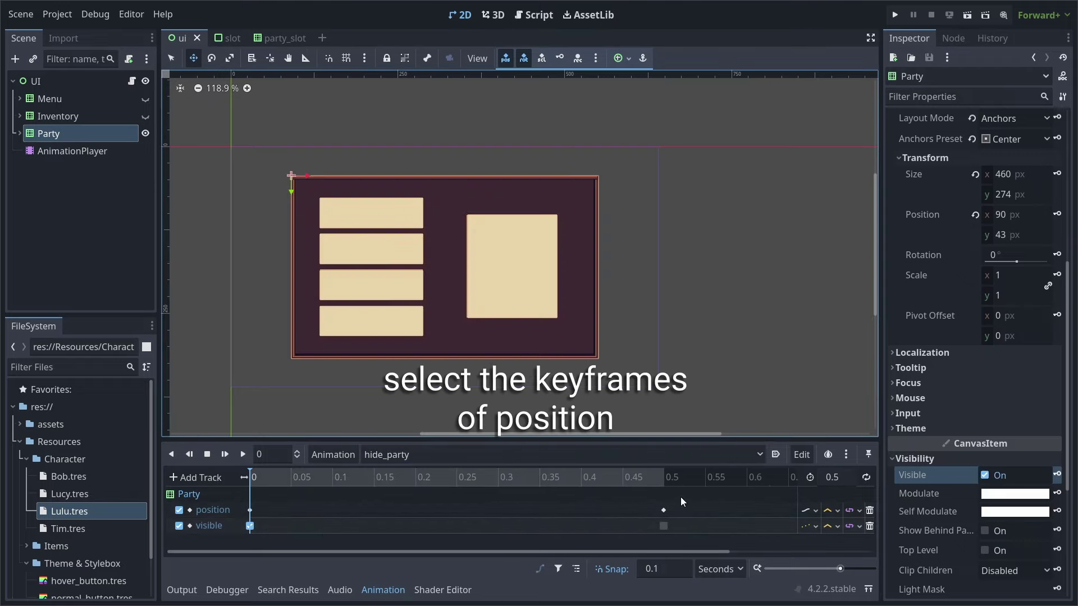
Step: Apply Ease In easing to both Party position keyframes and preview hide_party
left_click_drag(680, 496, 246, 515)
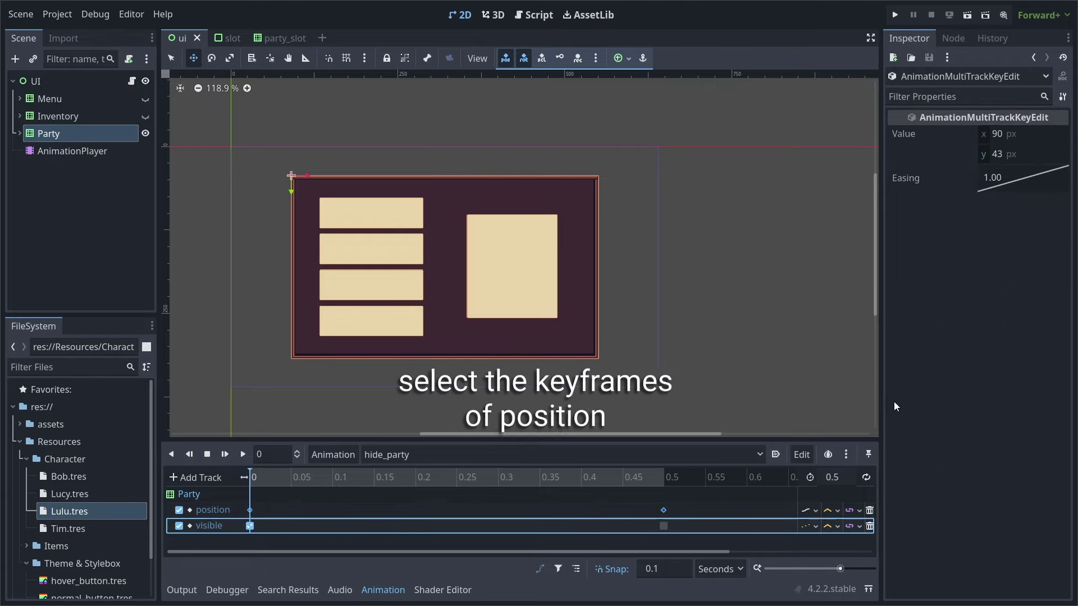
right_click(1015, 177)
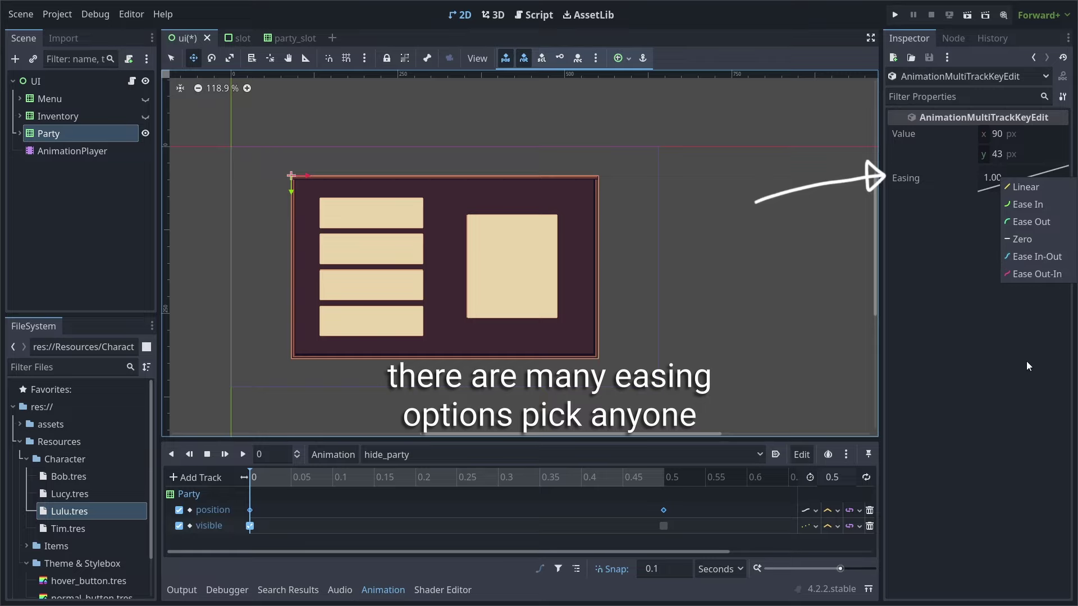
left_click(1027, 204)
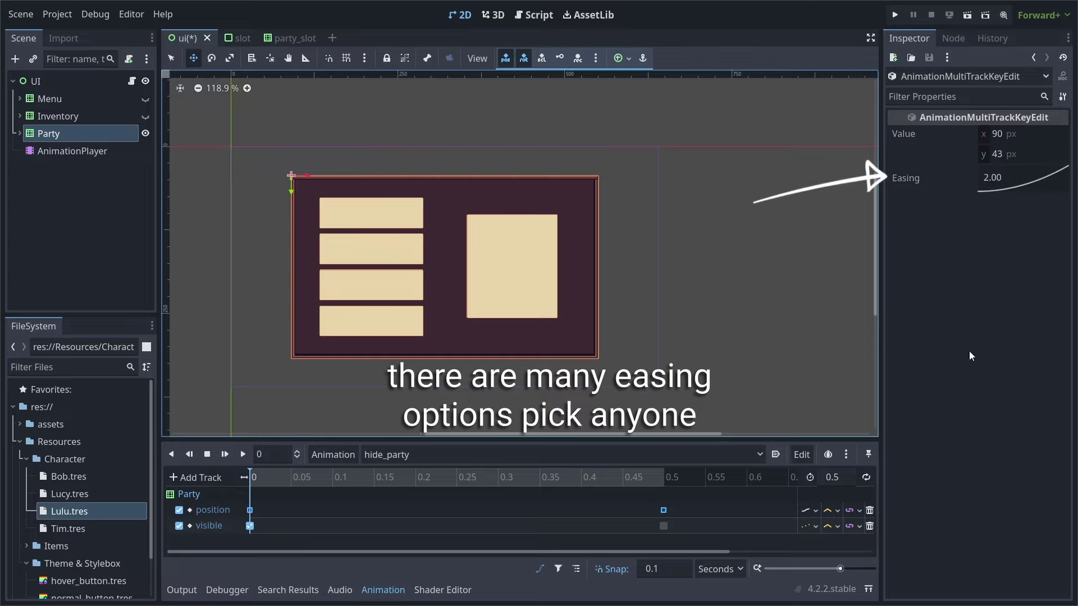
left_click(243, 454)
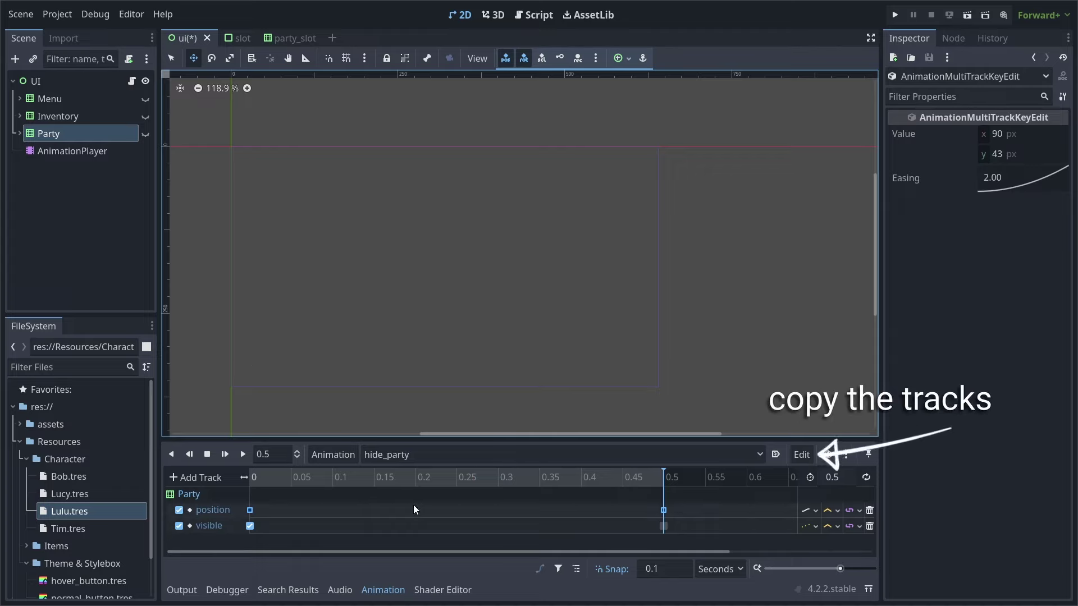
Step: Copy the Party.position and Party.visible tracks from hide_party
left_click(802, 455)
left_click(814, 308)
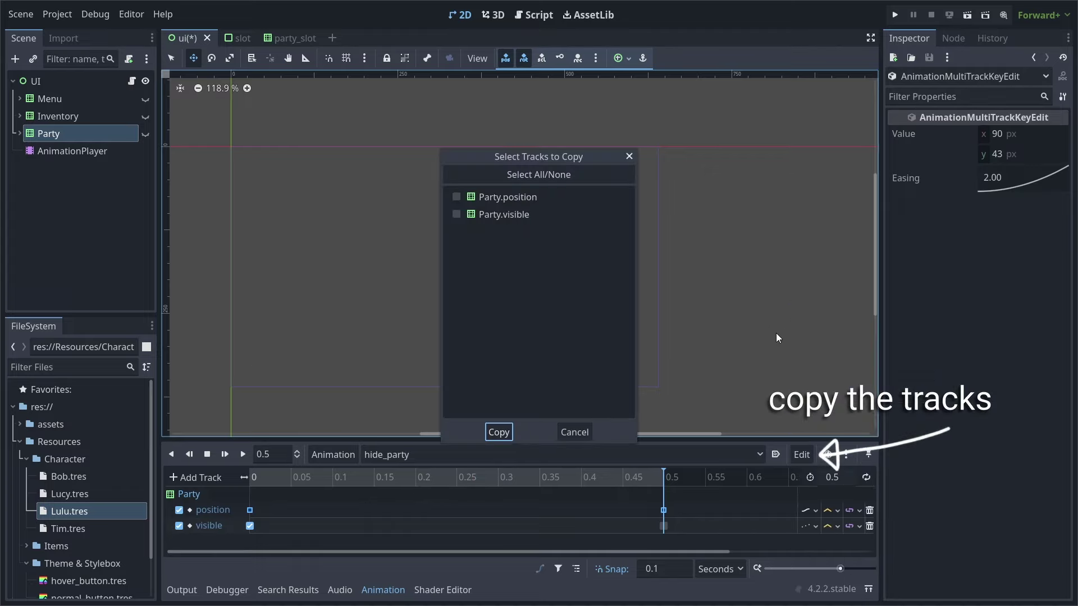
left_click(457, 197)
left_click(456, 214)
left_click(498, 432)
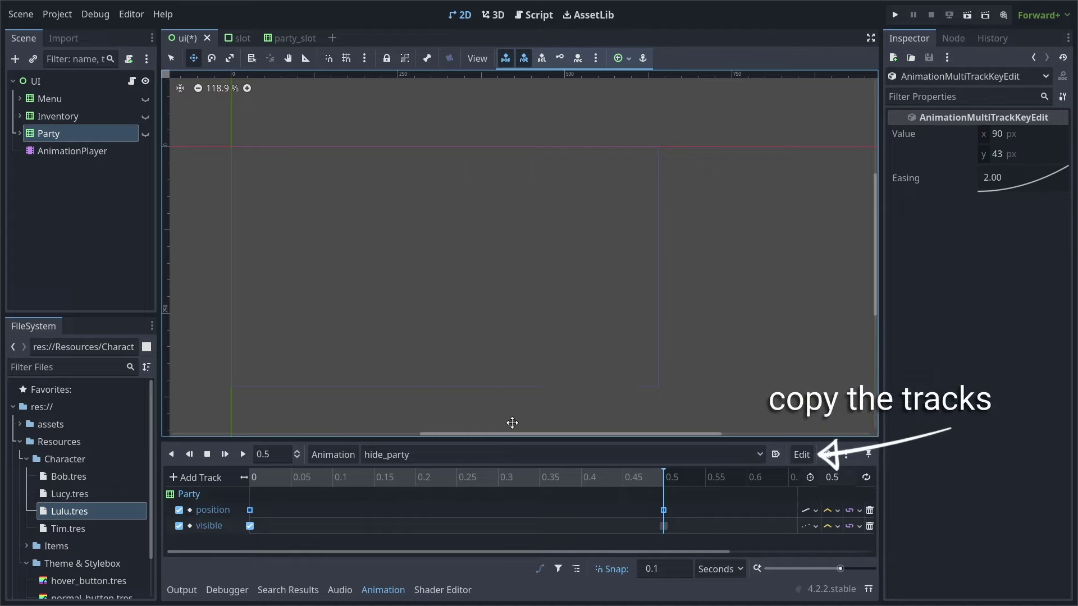
Step: Create a show_party animation and paste the copied tracks into it
left_click(329, 454)
left_click(340, 467)
type("show_par")
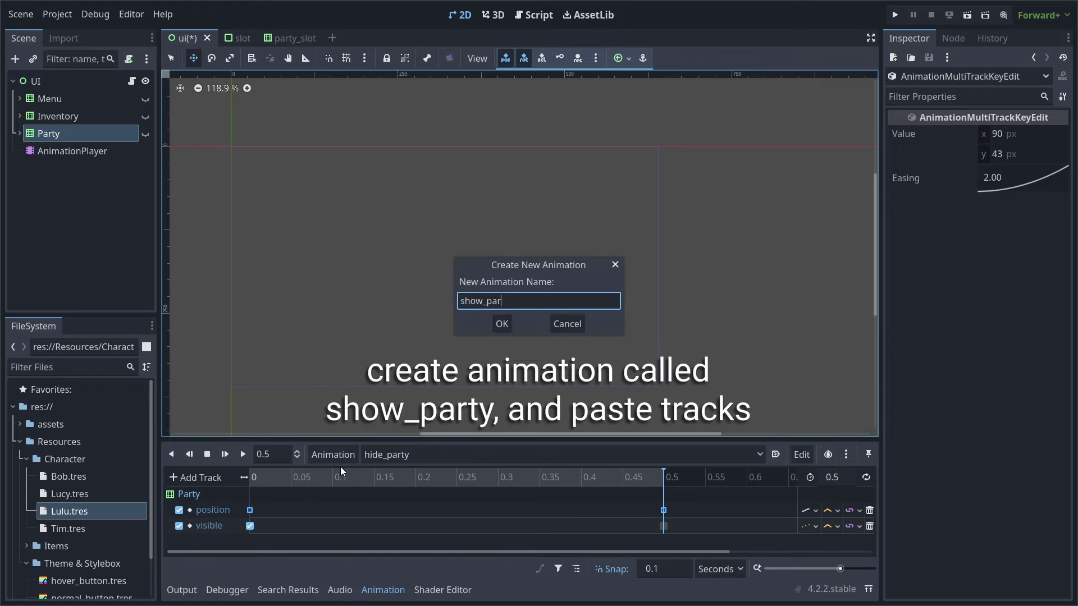
type("ty")
left_click(502, 324)
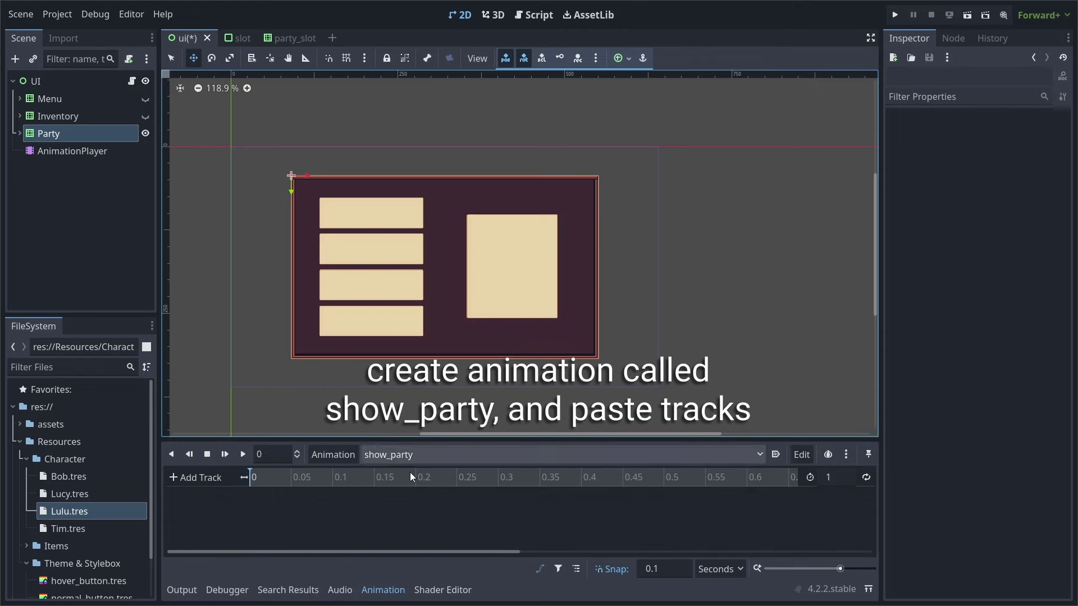
left_click(802, 454)
left_click(814, 329)
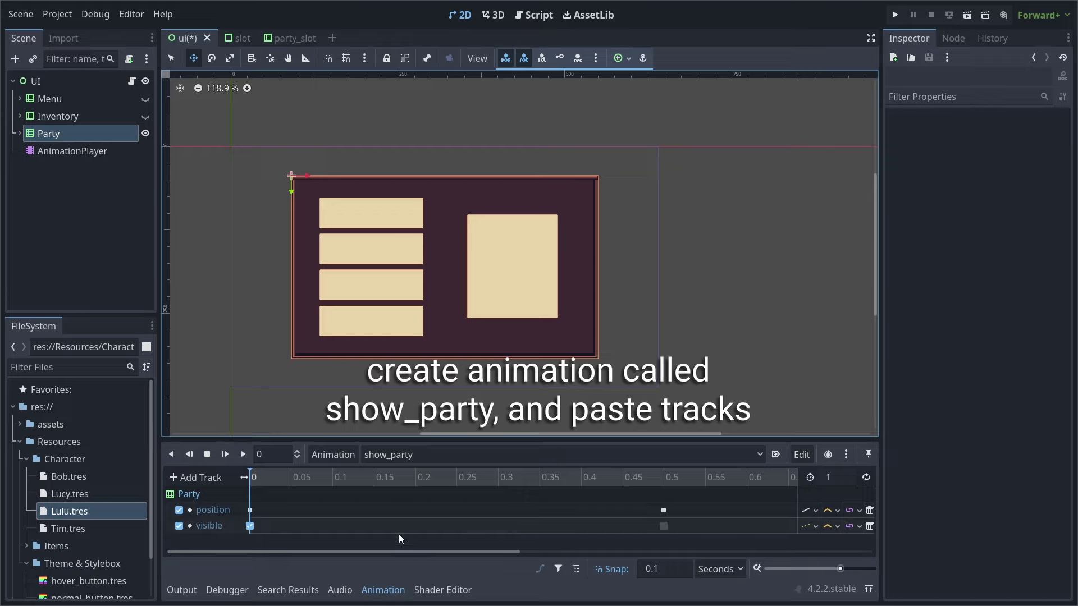
Step: Swap the keys at 0 and 0.5 s so the panel slides back in, and save
left_click_drag(272, 534, 241, 502)
left_click_drag(249, 510, 416, 511)
mouse_move(645, 499)
left_mouse_down()
mouse_move(693, 540)
mouse_move(250, 525)
left_mouse_up()
mouse_move(393, 502)
left_mouse_down()
mouse_move(438, 533)
mouse_move(641, 523)
left_mouse_up()
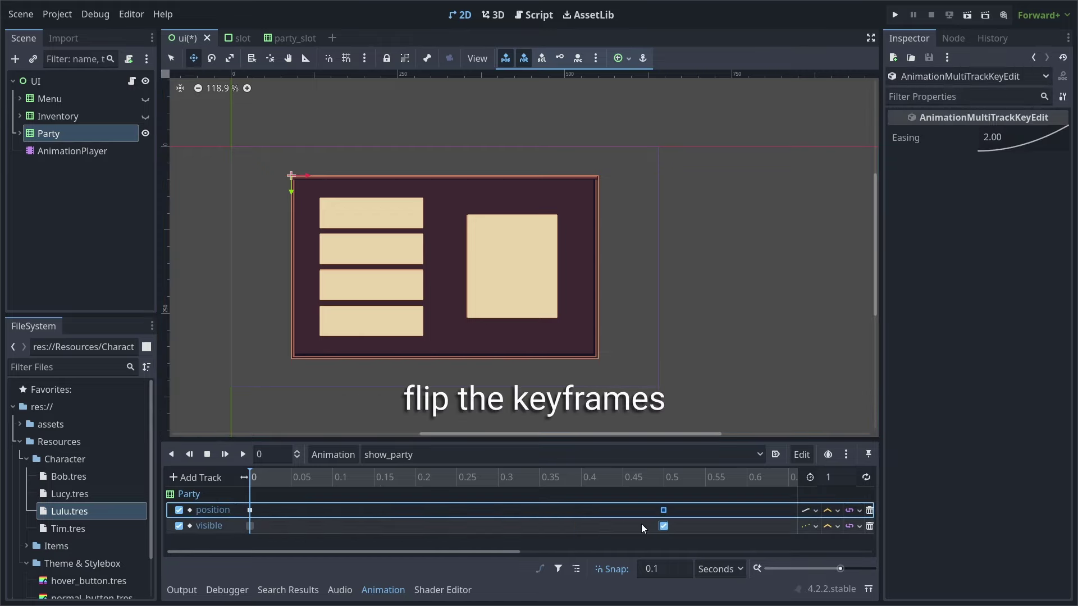
left_click(837, 478)
key("Return")
key("ctrl+s")
left_click(590, 537)
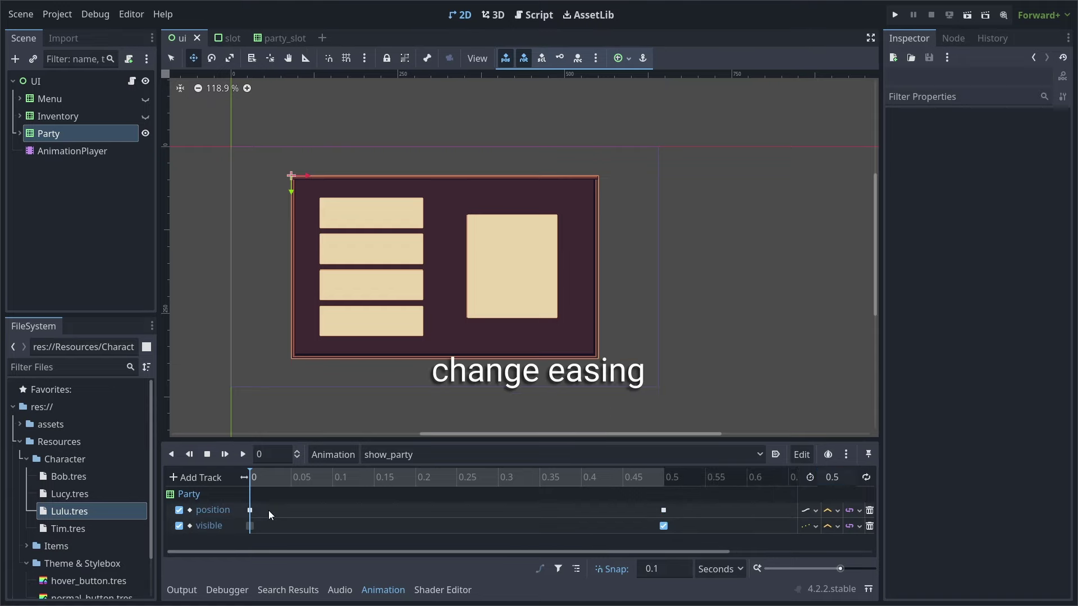
Step: Apply Ease Out easing to both show_party position keyframes
left_click_drag(241, 502, 671, 516)
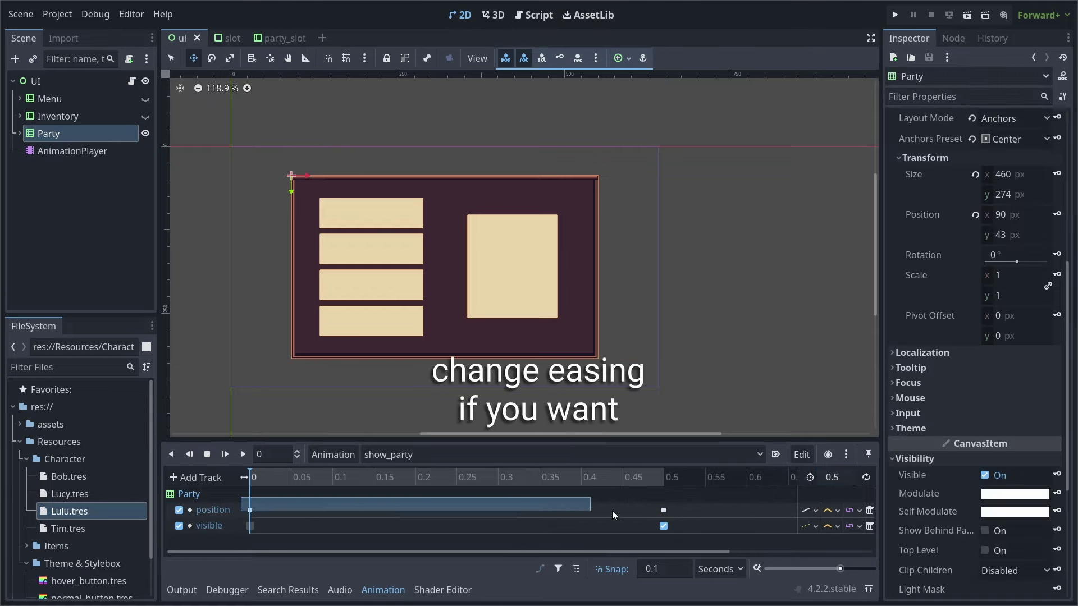
right_click(1028, 180)
left_click(1030, 225)
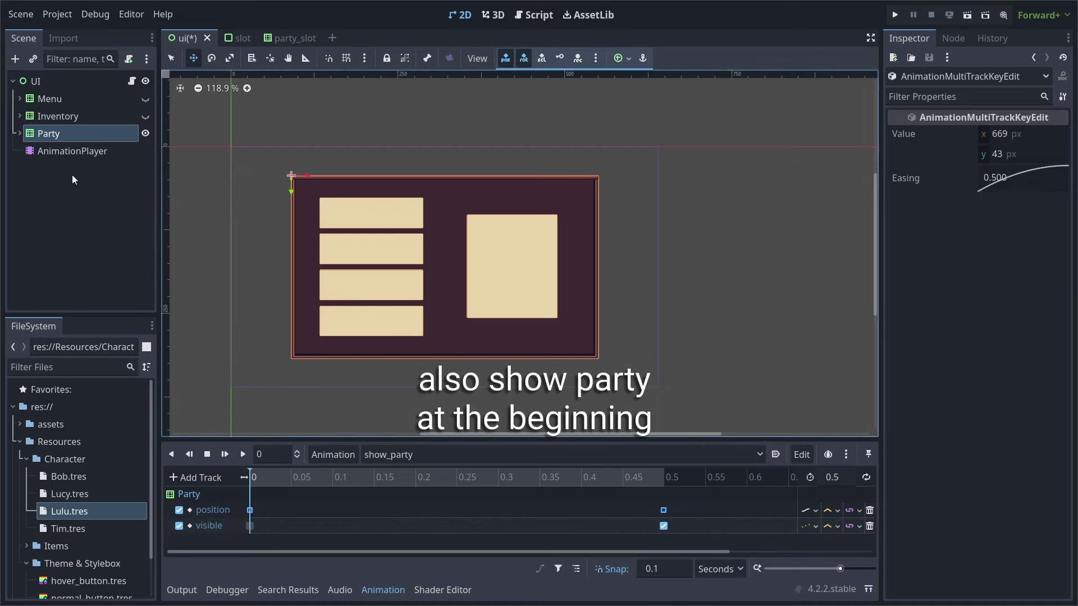
Step: Key the Party panel visible at 0 s in show_party and preview it
left_click(68, 133)
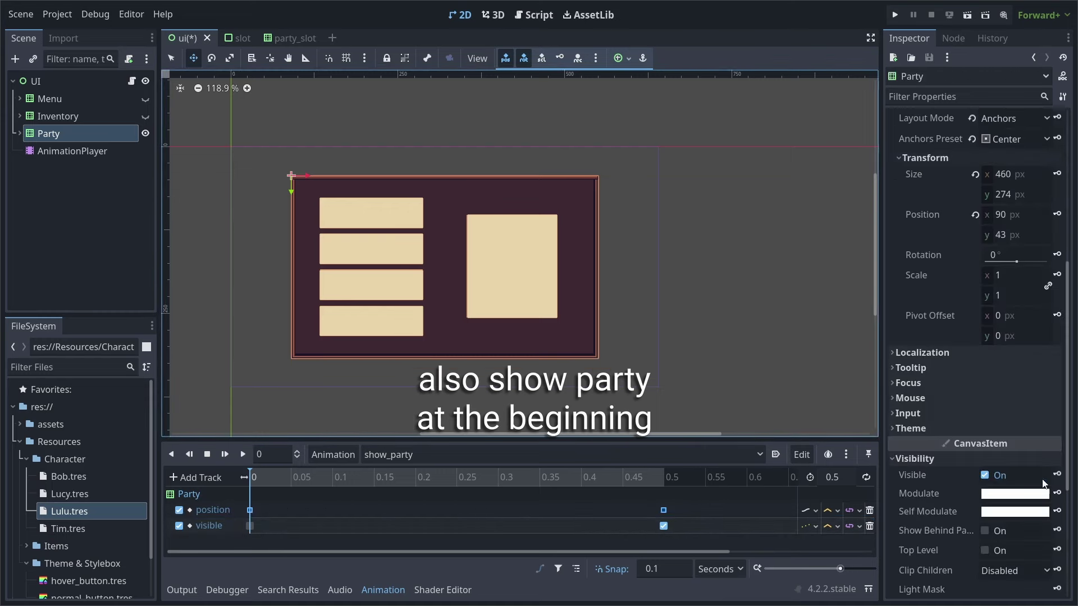
left_click(1057, 474)
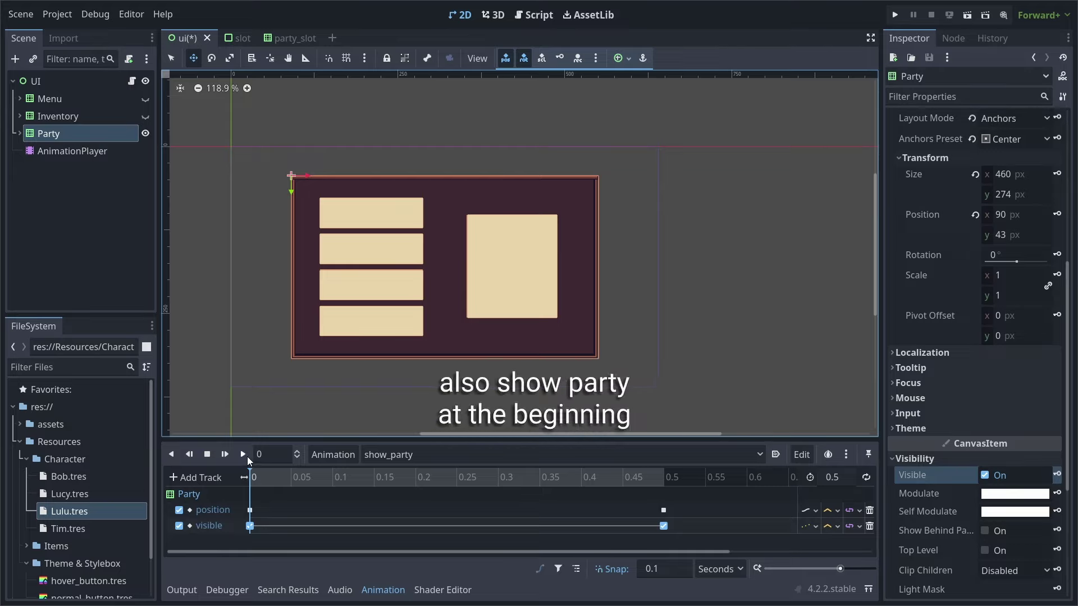
left_click(247, 456)
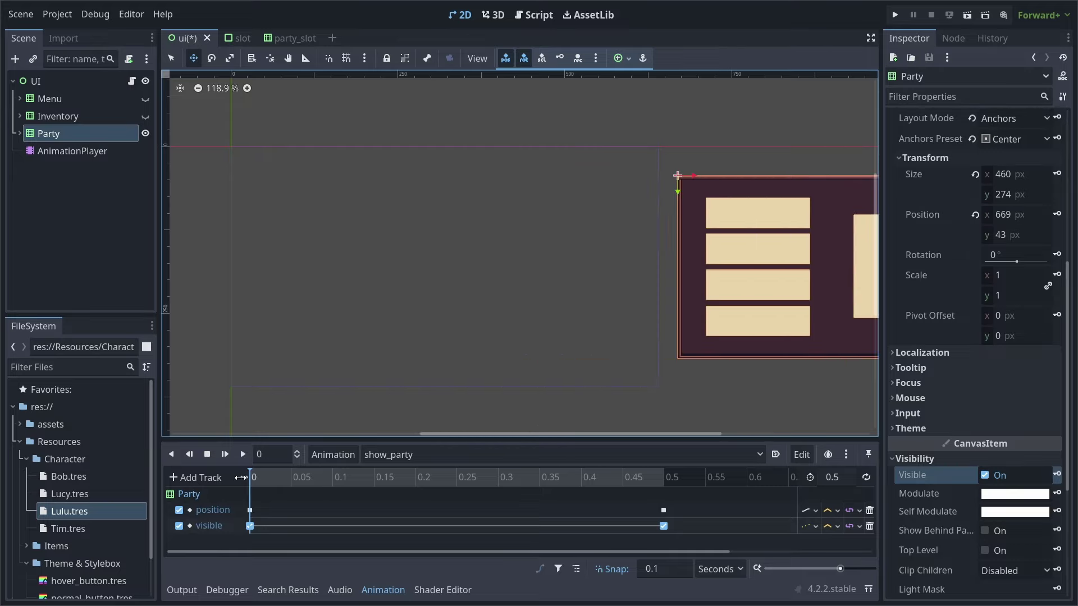
left_click(243, 454)
scroll(426, 411, "down", 1)
Step: Create a hide_inventory animation 0.5 s long and unhide the Inventory panel
left_click(425, 455)
left_click(425, 472)
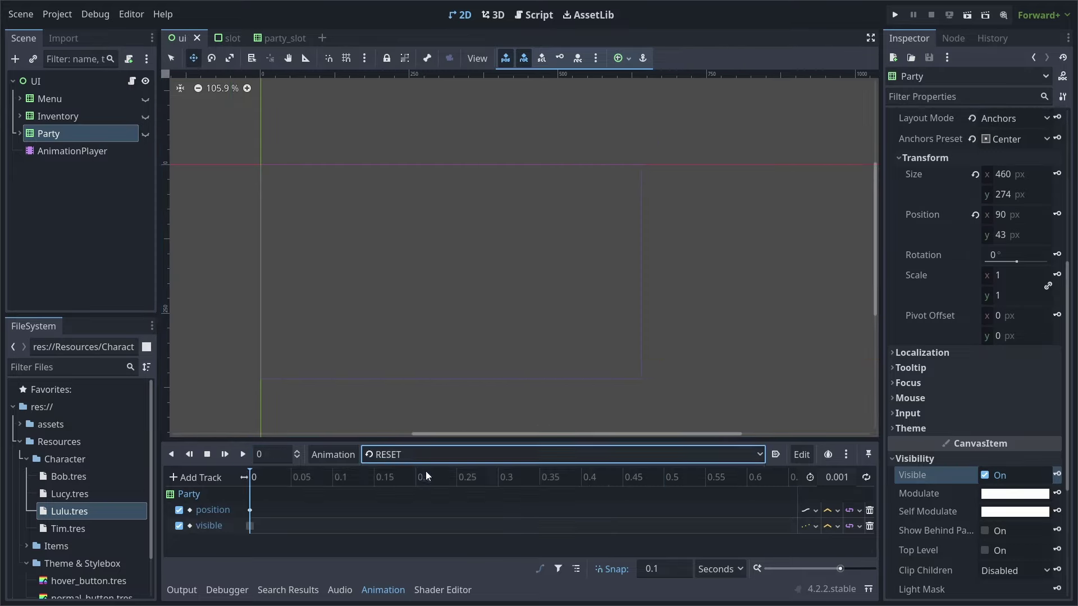
left_click(334, 454)
left_click(337, 467)
type("hide_")
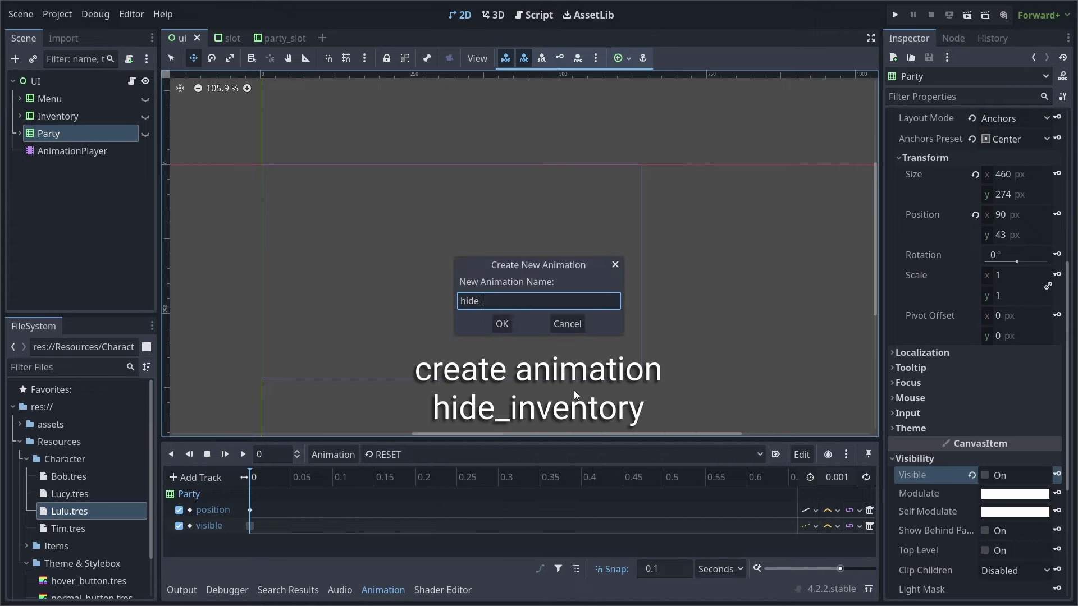
type("inventory")
key("Return")
left_click(146, 116)
scroll(435, 345, "up", 3)
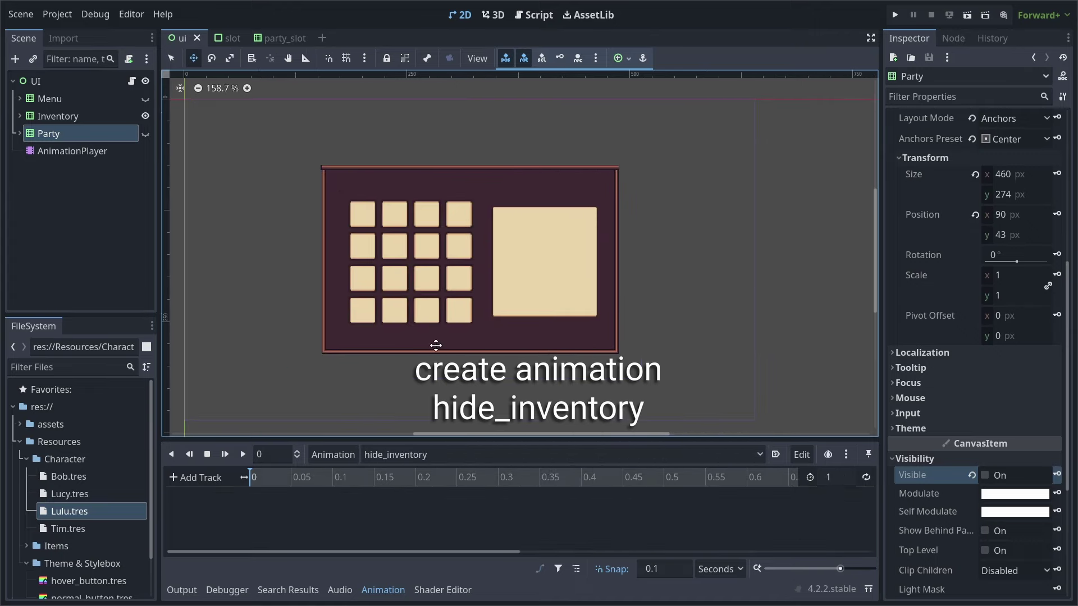
scroll(435, 345, "down", 3)
left_click(832, 477)
type("0.5")
key("Return")
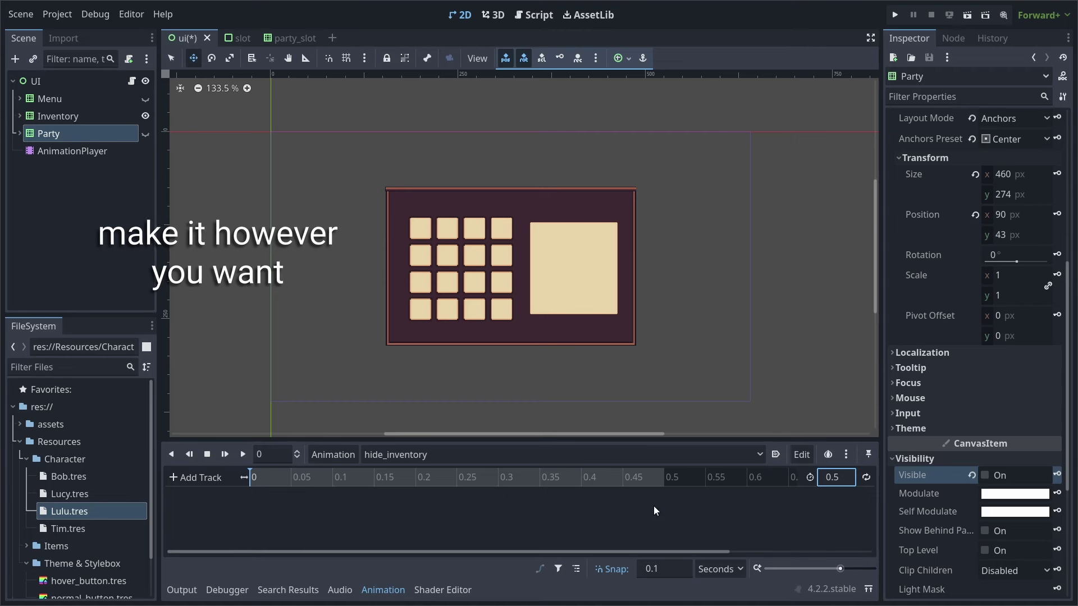
Step: Key Inventory's position at 0 s and off-screen above at 0.5 s, with Ease In easing
left_click(392, 312)
scroll(976, 337, "down", 5)
left_click(1057, 360)
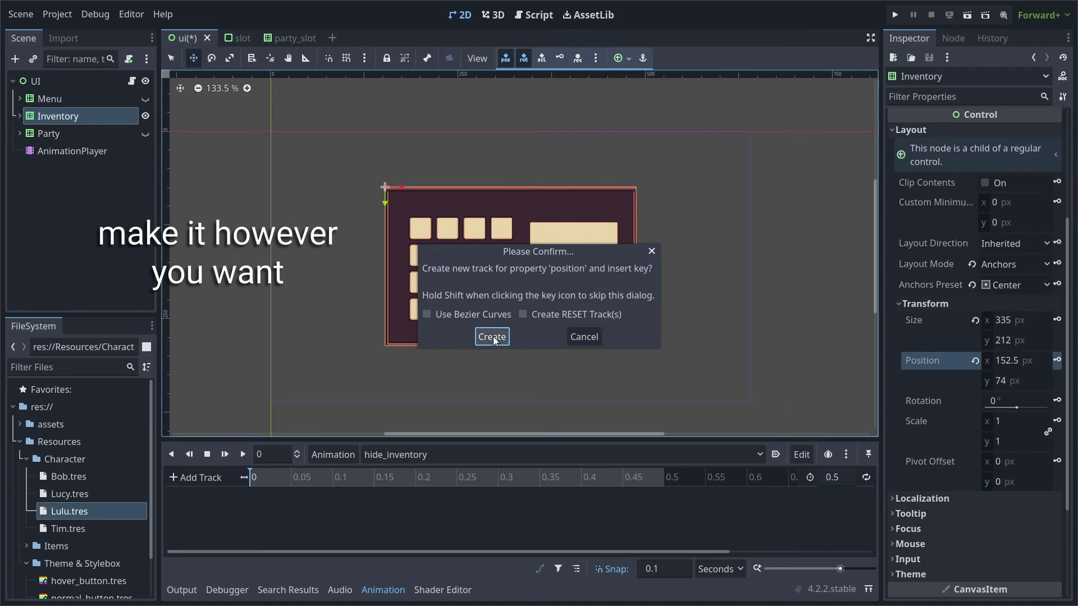
left_click(492, 337)
left_click_drag(581, 477, 664, 477)
scroll(536, 253, "down", 6)
left_click_drag(517, 272, 522, 108)
left_click(242, 454)
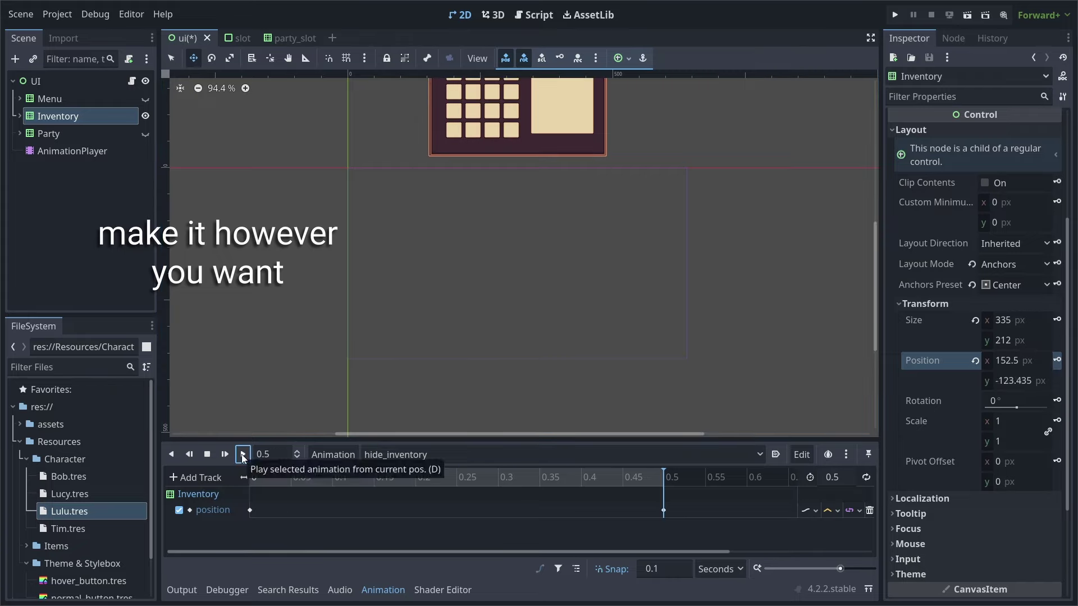
left_click_drag(227, 489, 704, 531)
right_click(1000, 173)
left_click(1018, 201)
left_click(243, 454)
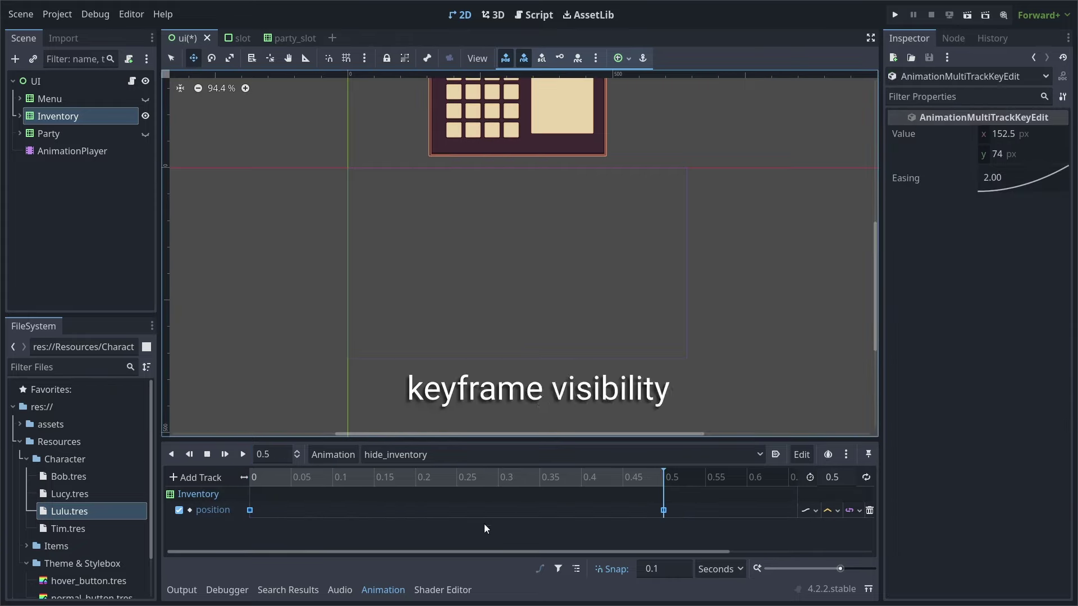
Step: Key Inventory's Visible on at 0 s and off at 0.5 s, then bring up the animation list for RESET
left_click(252, 477)
scroll(1004, 350, "down", 4)
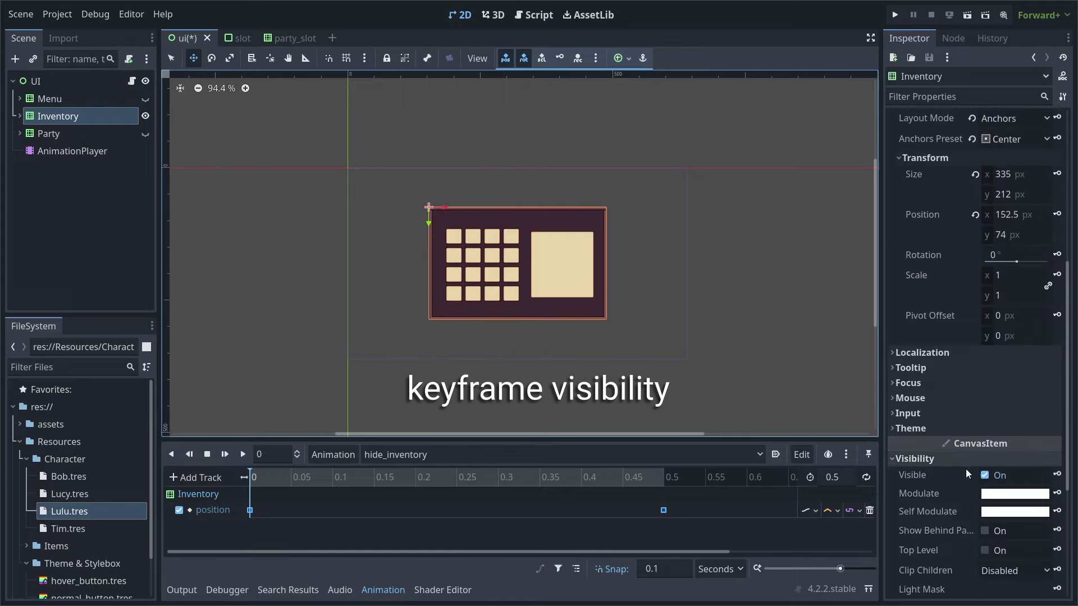
left_click(1057, 475)
left_click(491, 336)
left_click(663, 477)
left_click(985, 475)
left_click(1057, 474)
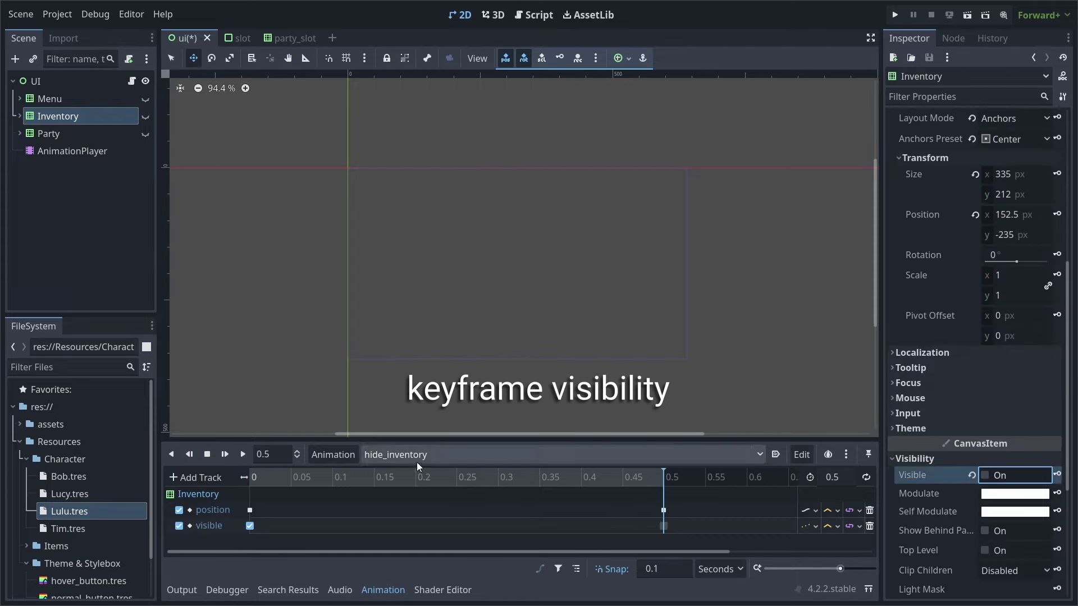
left_click(386, 454)
Step: From hide_inventory, create a new animation named 'show_inventory'
left_click(410, 472)
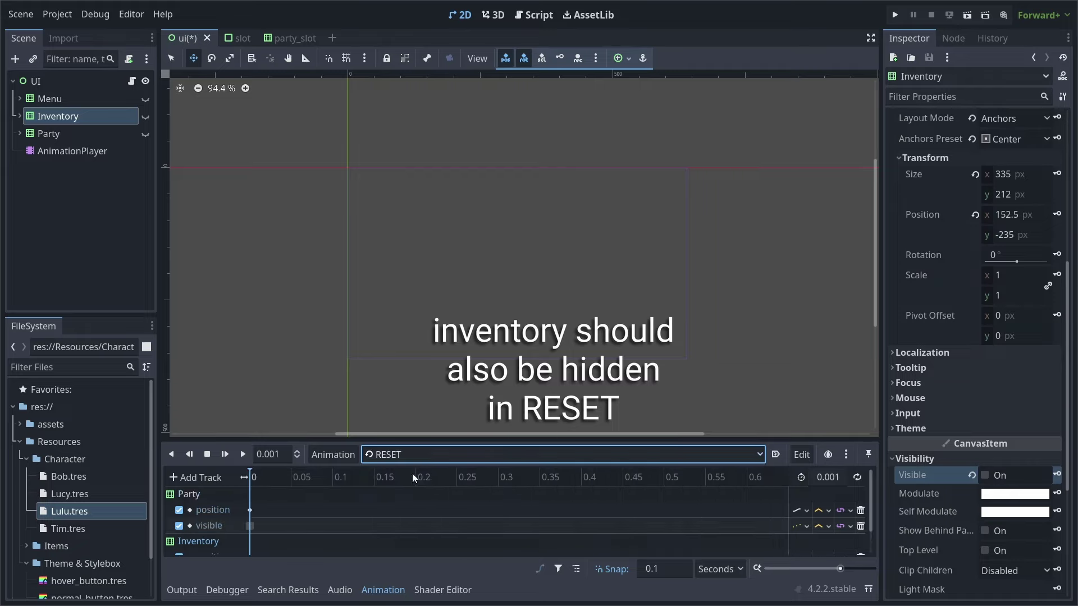
left_click(400, 456)
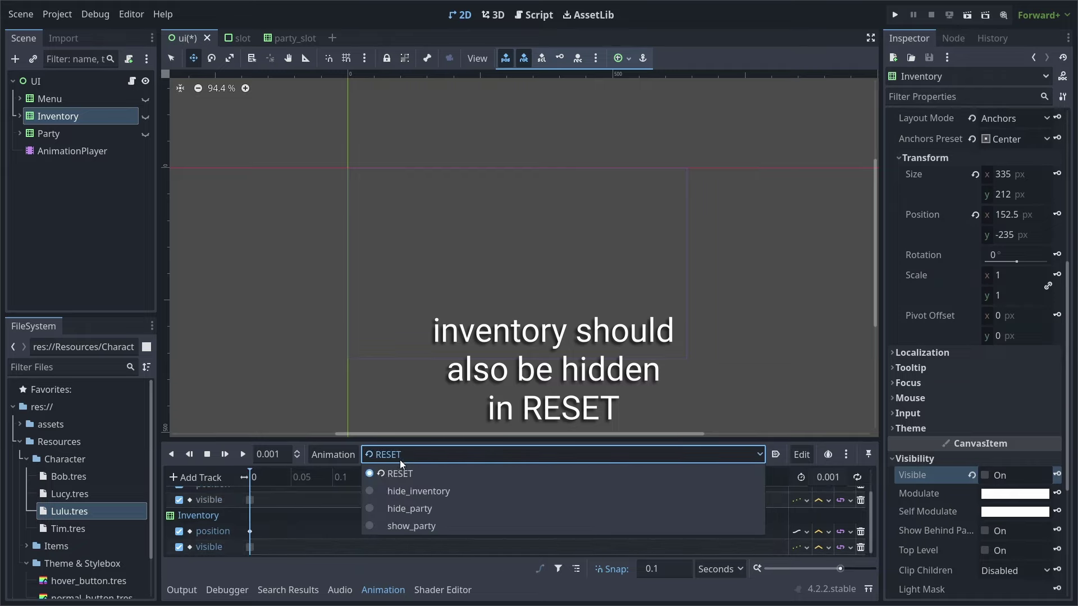
left_click(410, 491)
left_click(333, 454)
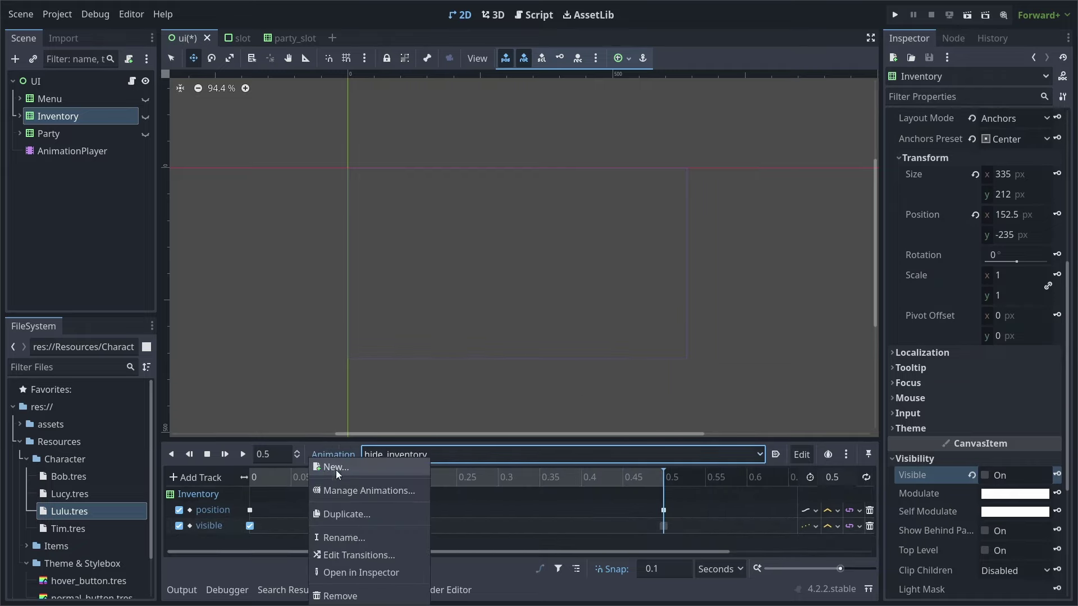
left_click(335, 469)
type("show_inventory")
left_click(567, 324)
Step: Copy hide_inventory's two Inventory tracks and paste them into show_inventory
left_click(801, 454)
left_click(819, 309)
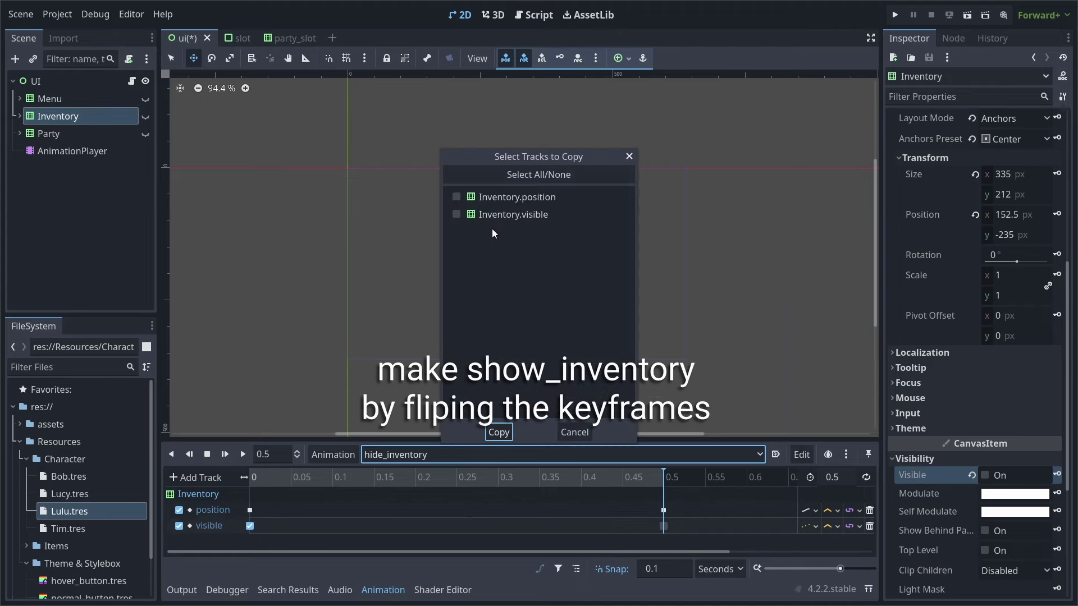
left_click(499, 432)
left_click(413, 455)
left_click(413, 527)
left_click(802, 454)
left_click(820, 325)
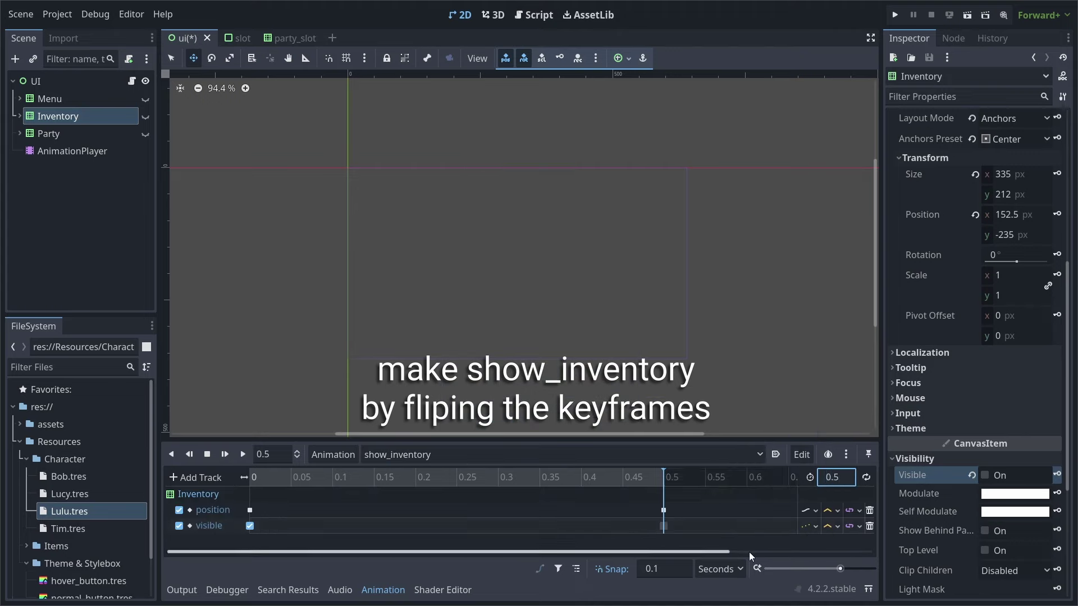
Step: Swap the 0 s and 0.5 s keys so Inventory slides down and is visible from the start
left_click_drag(701, 539, 497, 510)
left_click_drag(275, 539, 238, 503)
left_click_drag(250, 510, 663, 510)
mouse_move(522, 539)
left_mouse_down()
mouse_move(483, 503)
mouse_move(250, 511)
left_mouse_up()
left_click(266, 531)
left_click(246, 457)
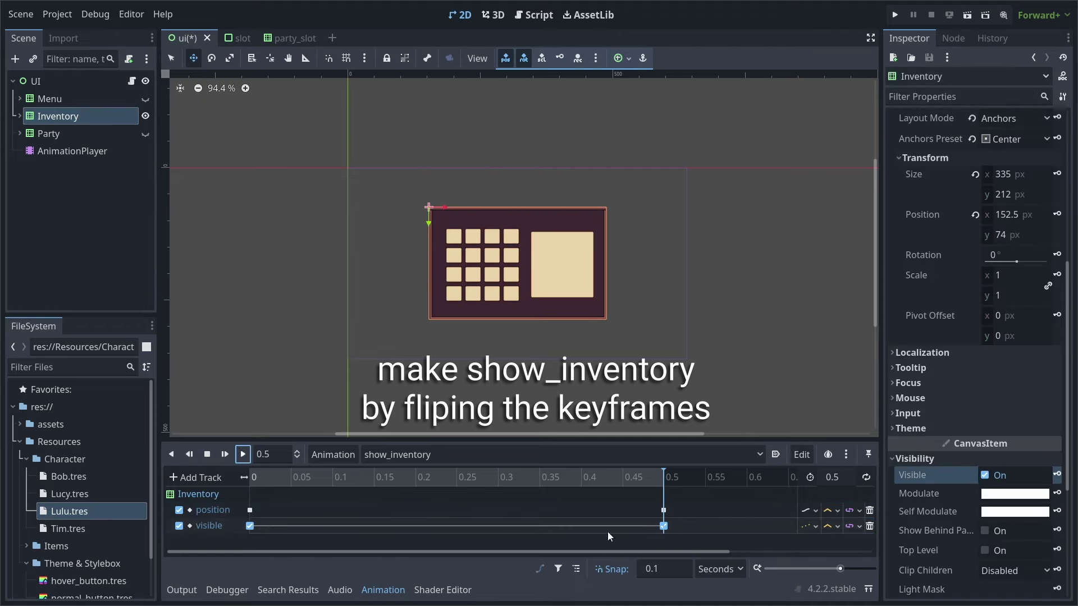
Step: Set easing 0.500 on all show_inventory keys and preview the animation
left_click_drag(228, 498, 690, 520)
right_click(999, 179)
left_click(1035, 221)
left_click(244, 457)
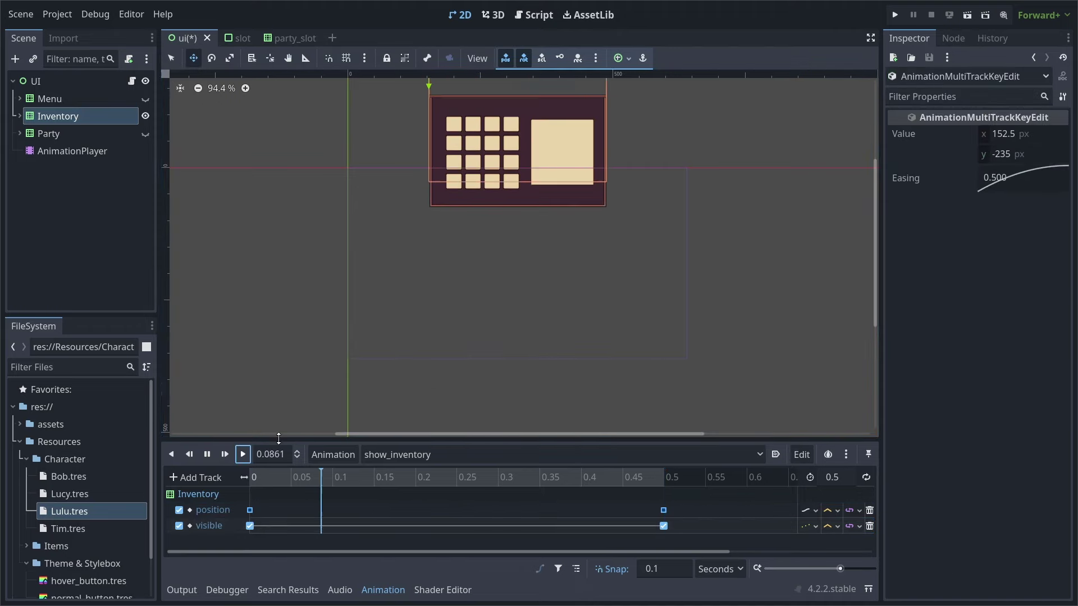
left_click(331, 453)
left_click(348, 474)
Step: Create the hide_menu animation with a length of 0.5 s
type("hide_menu")
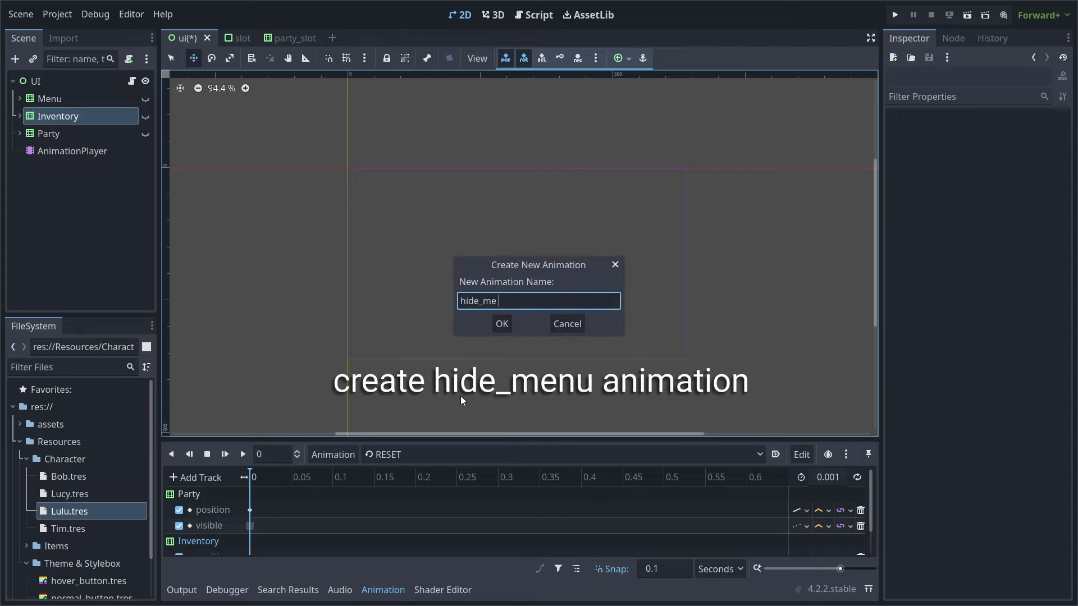
key("Return")
scroll(549, 285, "up", 1)
left_click(844, 482)
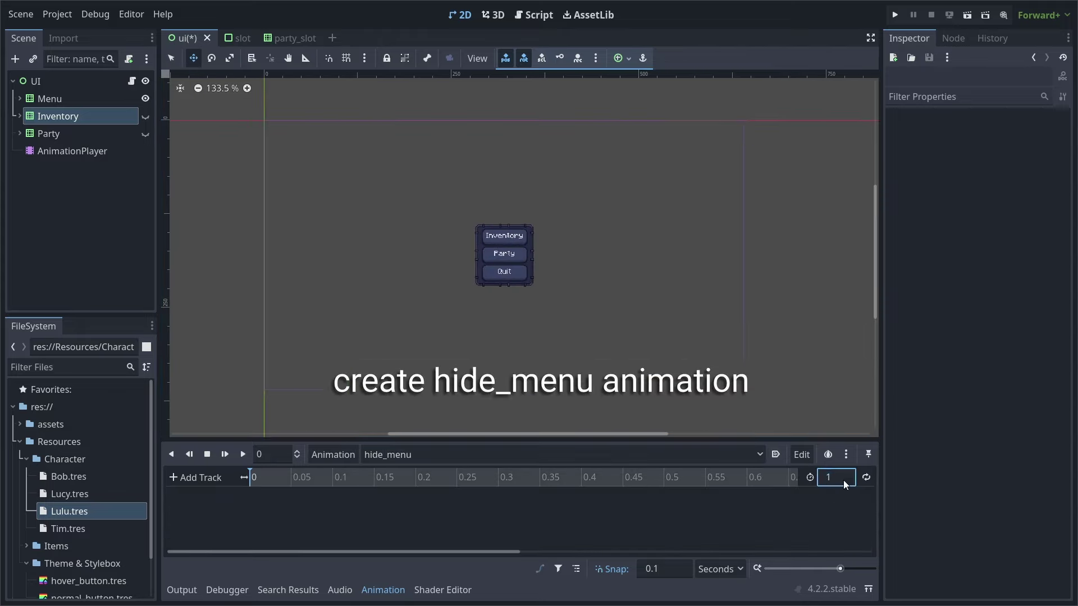
type("0.5")
key("Return")
Step: Key the Menu's position sliding from 278.5 to x -112, with 2.00 easing
left_click(474, 226)
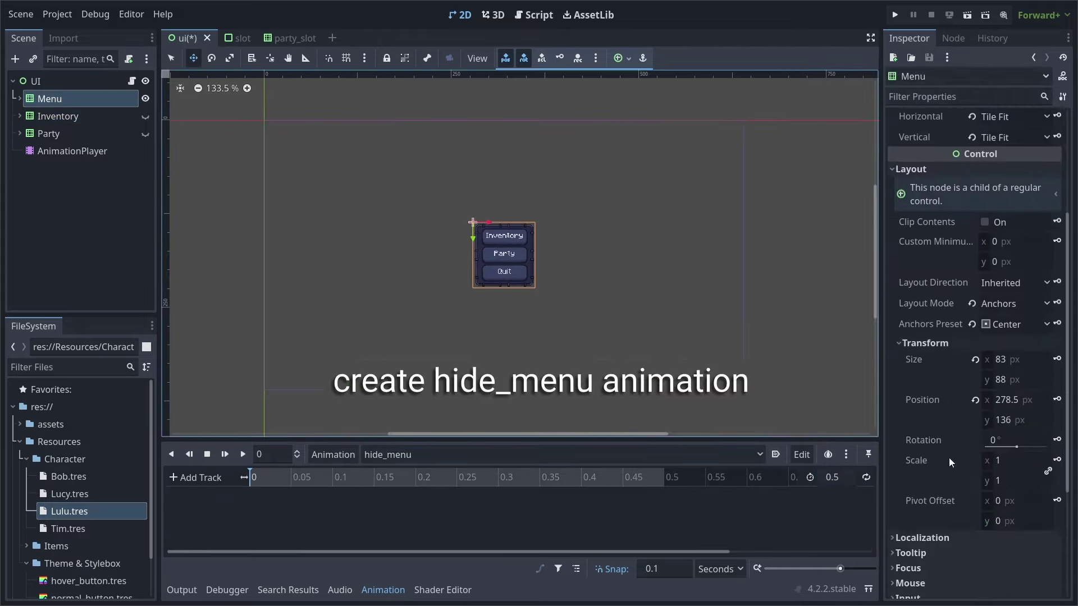
left_click(1057, 399)
left_click(490, 335)
scroll(494, 393, "down", 1)
left_click_drag(574, 348, 328, 348)
key("ctrl+s")
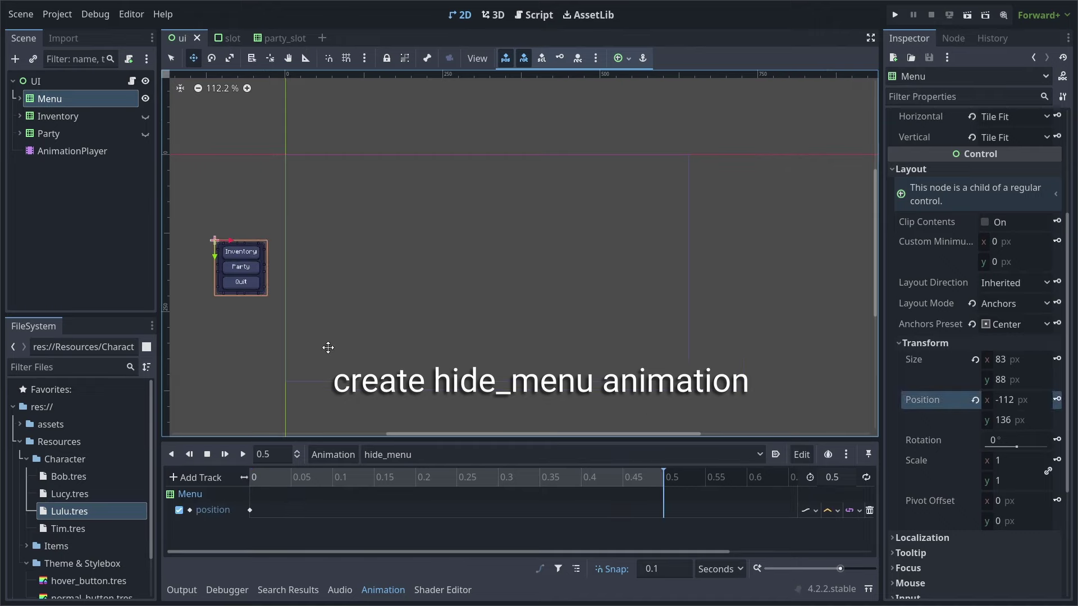
left_click_drag(699, 533, 244, 502)
right_click(1022, 177)
left_click(1016, 199)
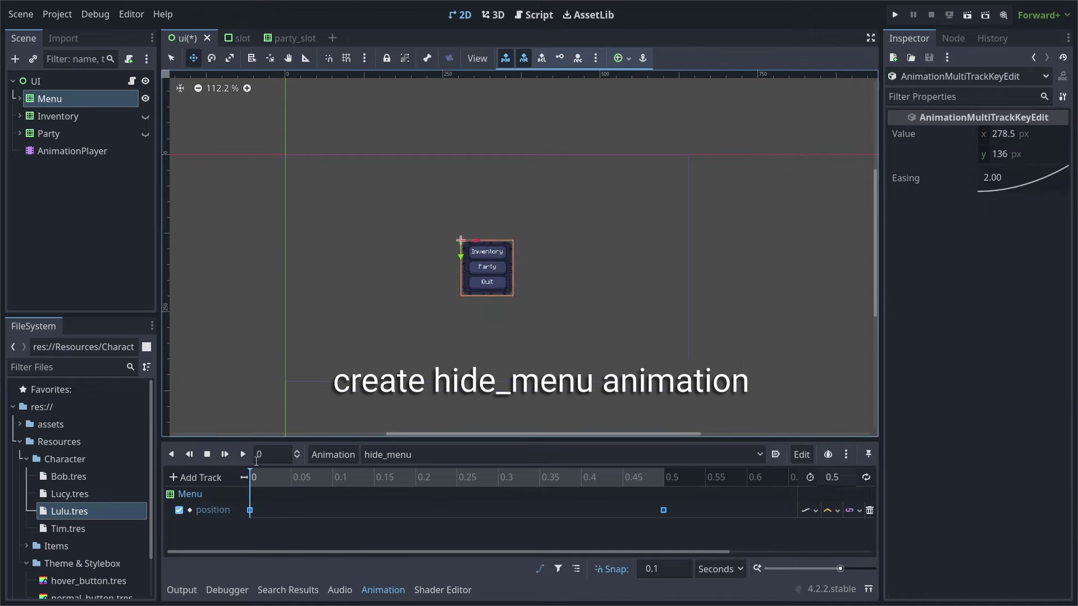
Step: Key Menu's Visible on at 0 s and off at 0.5 s
left_click(487, 267)
left_click(915, 459)
left_click(1057, 475)
left_click(491, 335)
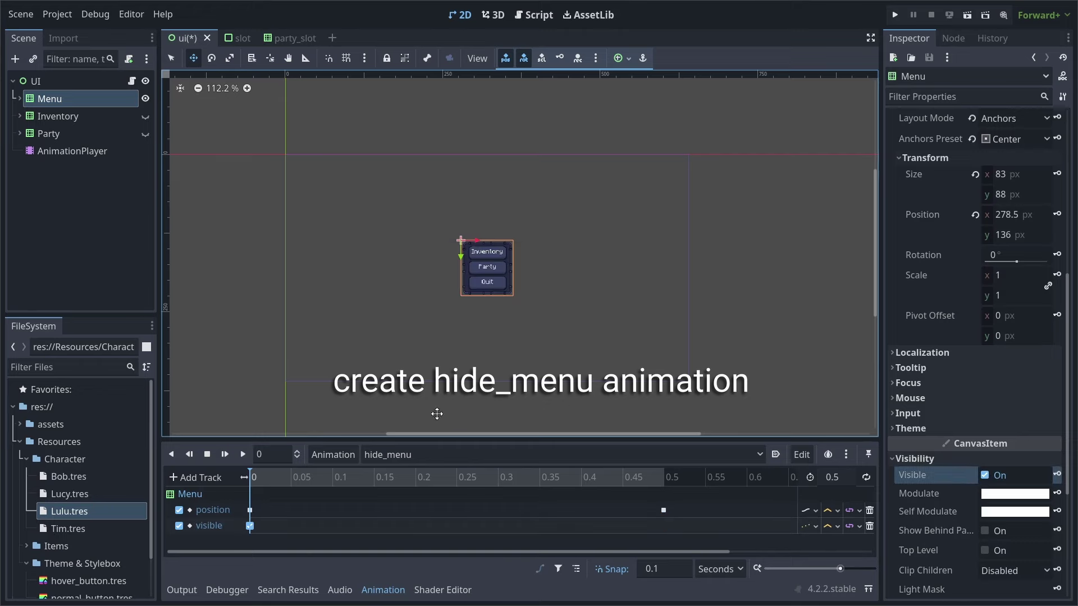
left_click(664, 477)
left_click(1024, 481)
Step: In RESET, key the Menu as visible and at a Center anchored position
left_click(452, 454)
left_click(463, 474)
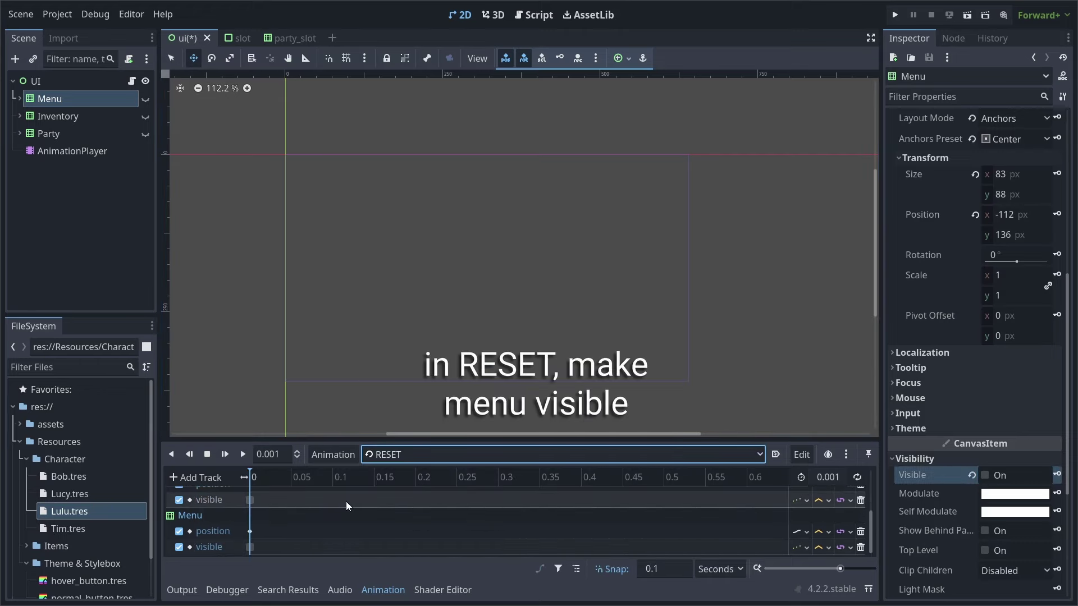
left_click(58, 103)
left_click(985, 475)
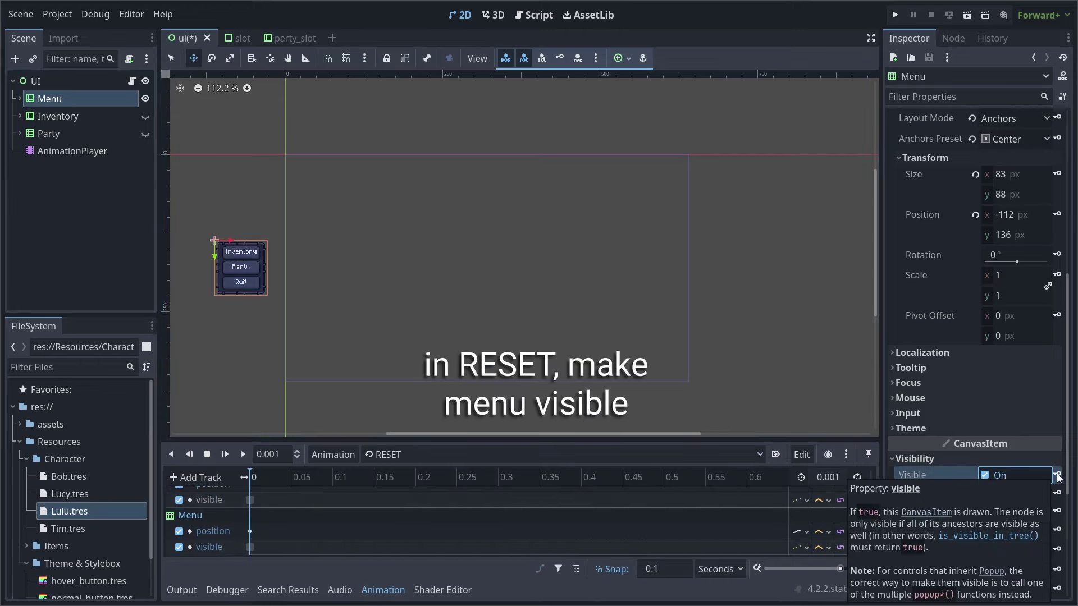
left_click(1057, 475)
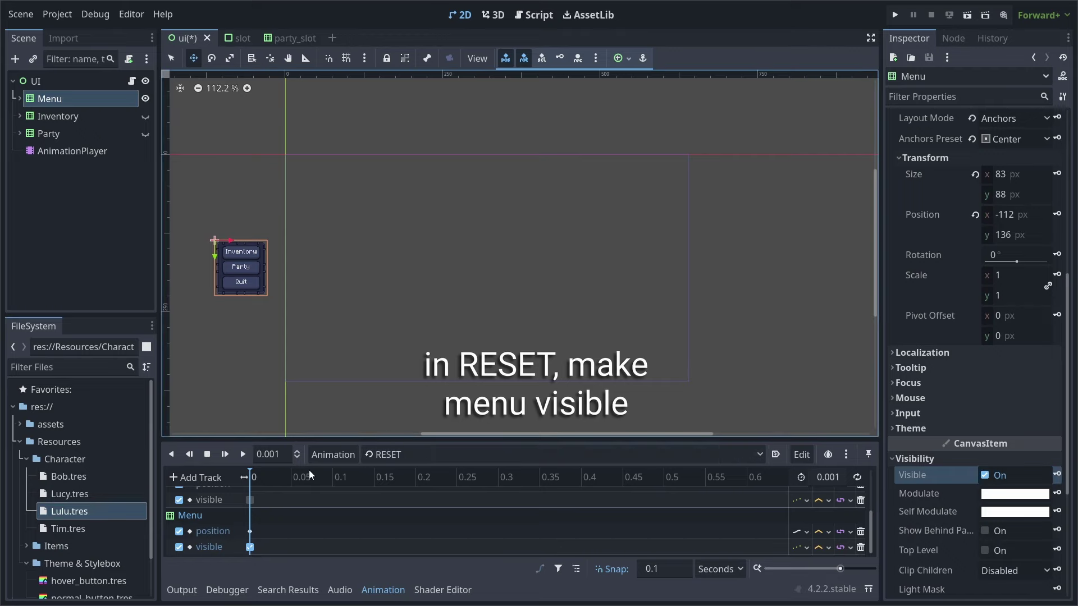
left_click(628, 58)
left_click(648, 118)
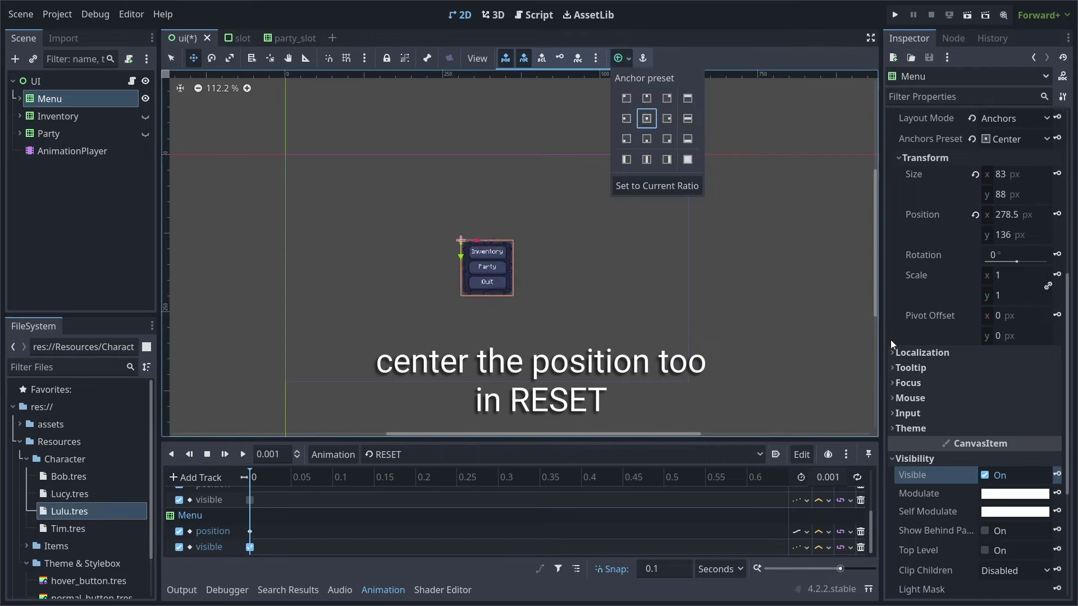
left_click(1057, 214)
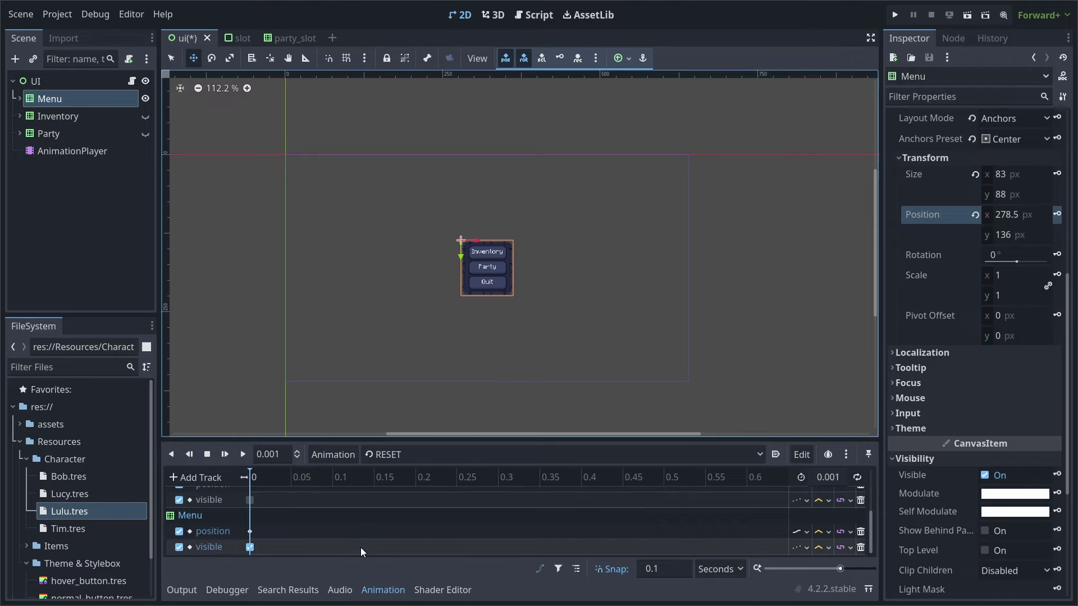
Step: Copy hide_menu's tracks and create a new show_menu animation
left_click(406, 456)
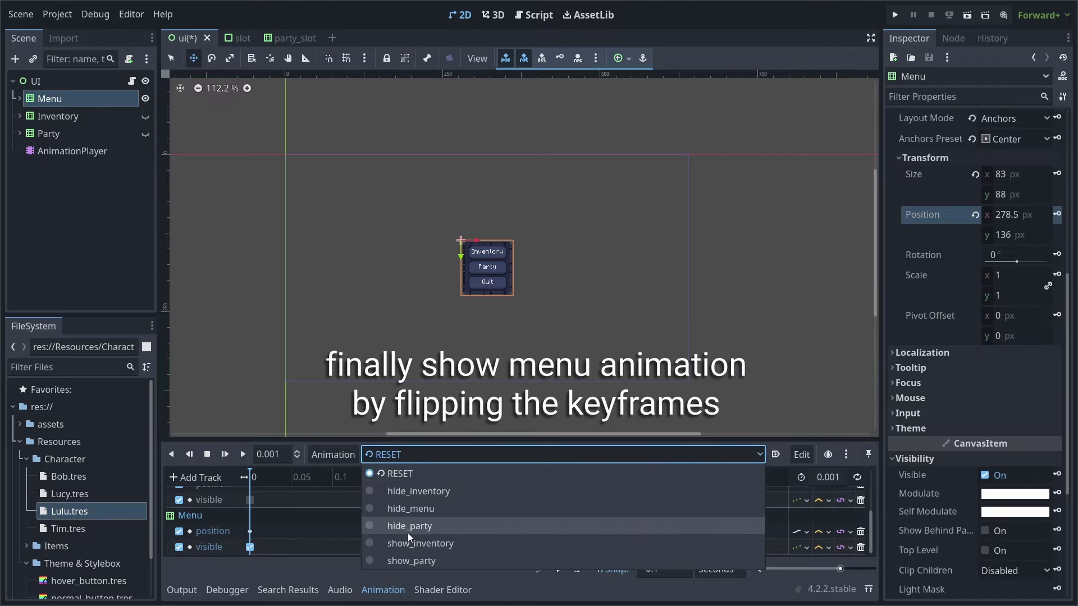
left_click(421, 510)
left_click(805, 453)
left_click(814, 306)
left_click(498, 433)
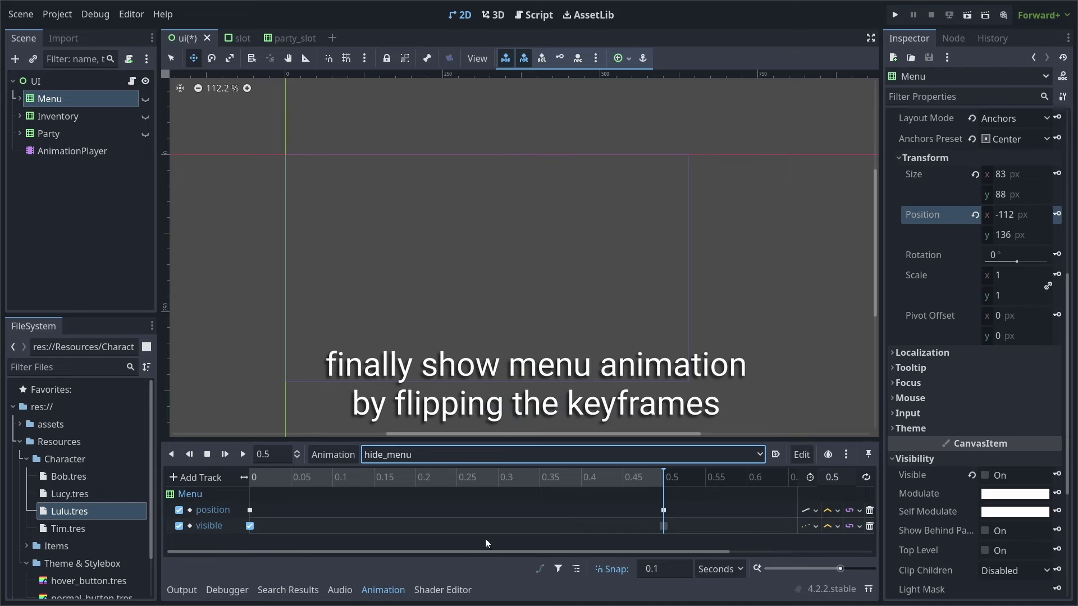
left_click(333, 454)
left_click(364, 474)
type("show_menu")
key("Return")
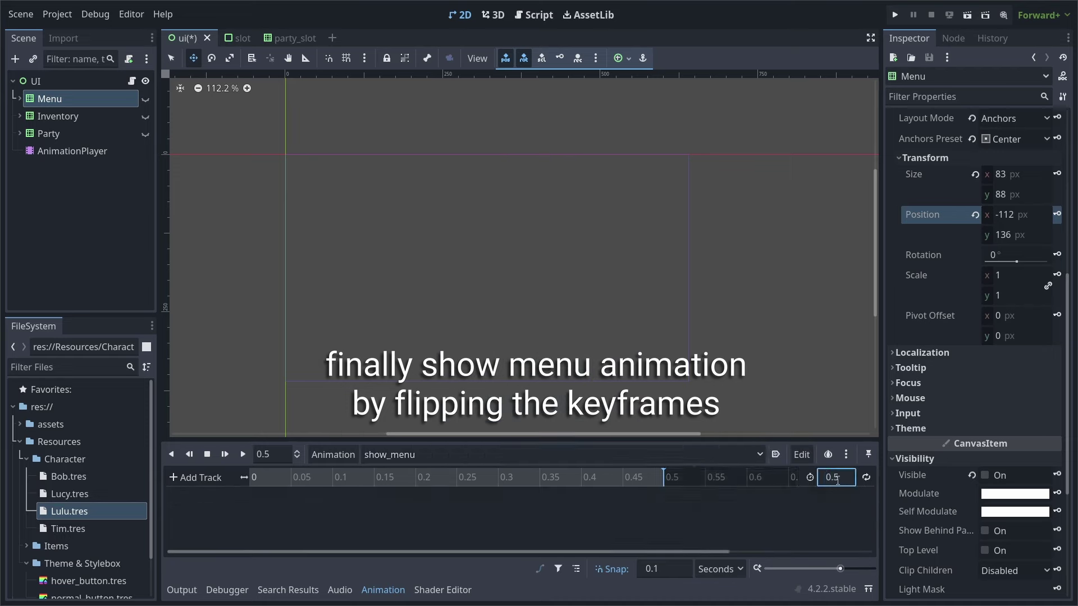
Step: Paste the tracks into show_menu, swap the start and end keys, and keep Menu visible from 0 s
left_click(802, 454)
left_click(820, 324)
left_click_drag(246, 507, 259, 533)
left_click_drag(250, 525, 413, 525)
mouse_move(651, 503)
left_mouse_down()
mouse_move(673, 533)
mouse_move(250, 526)
left_mouse_up()
left_click_drag(401, 503, 427, 533)
left_click_drag(414, 525, 663, 525)
left_click(638, 531)
left_click(984, 475)
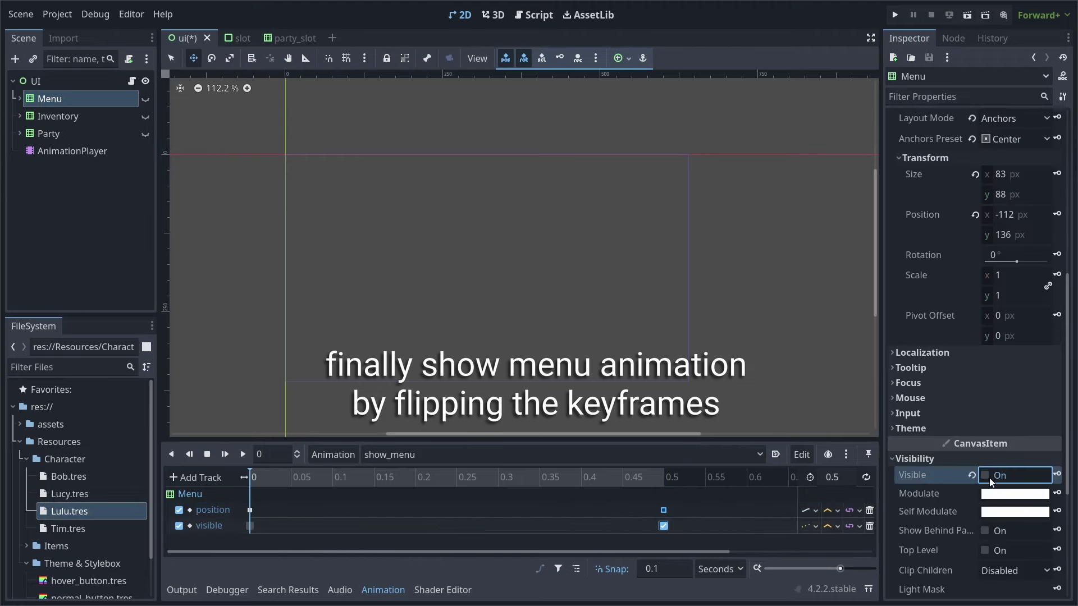
left_click(251, 478)
Step: Preview show_menu and hide_menu, return to RESET, and open ui.gd
left_click(242, 454)
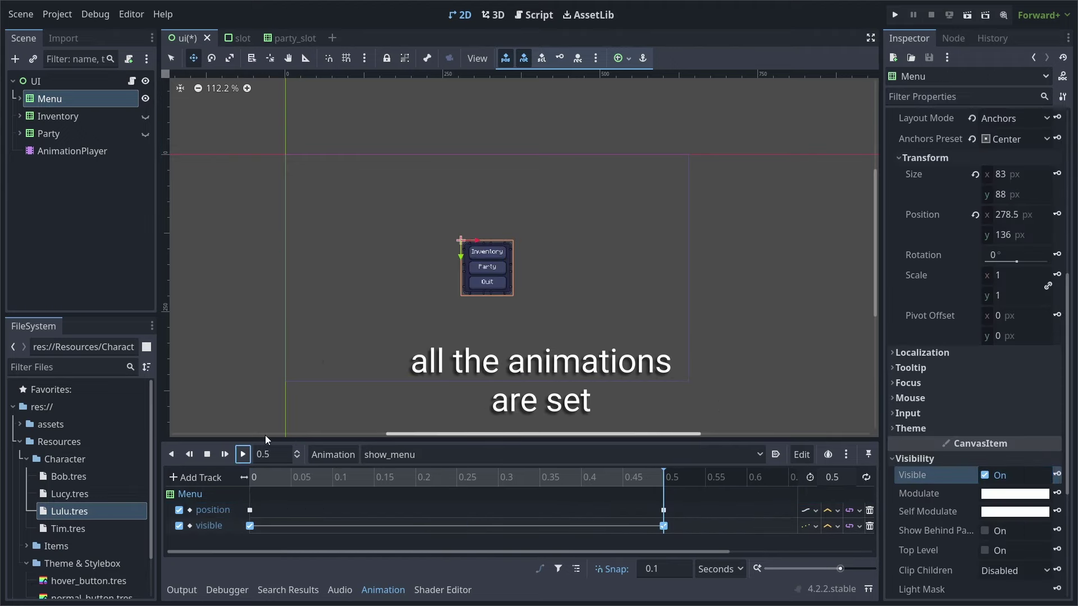
left_click(415, 455)
left_click(389, 508)
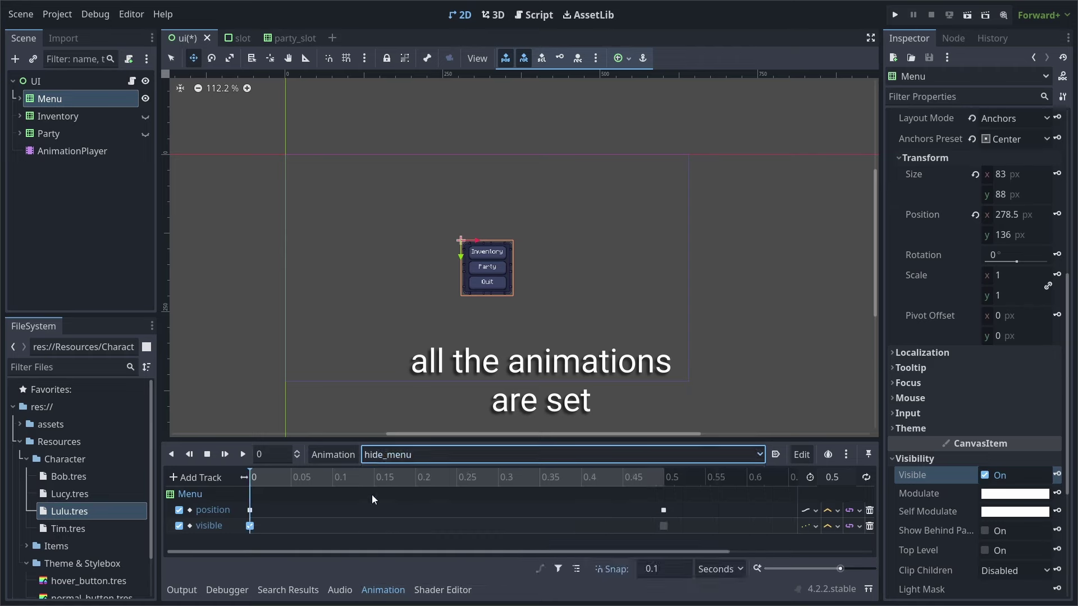
left_click(242, 454)
left_click(415, 455)
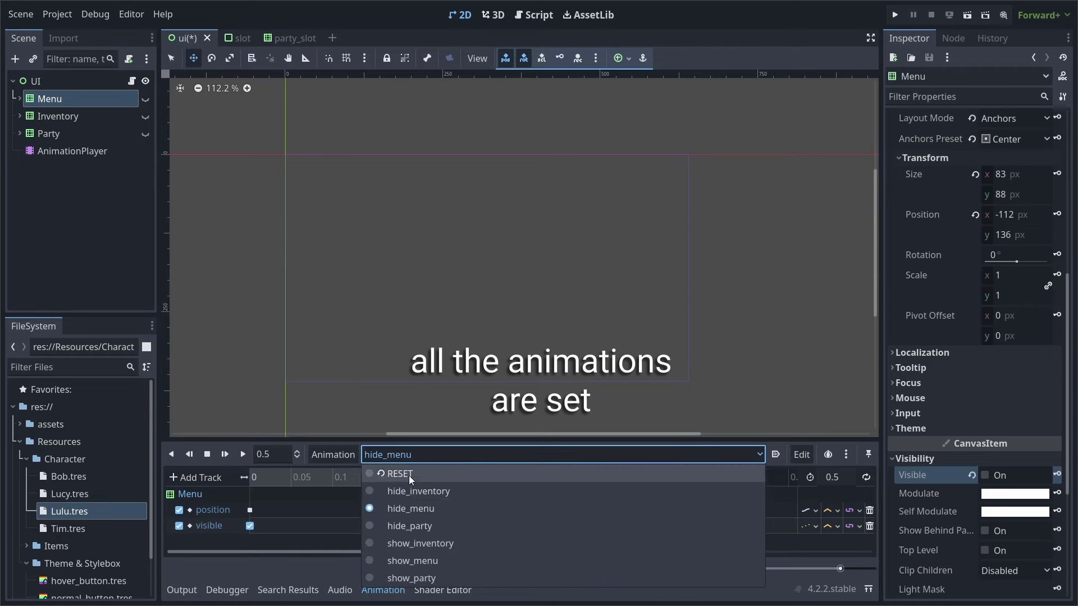
left_click(409, 476)
left_click(131, 80)
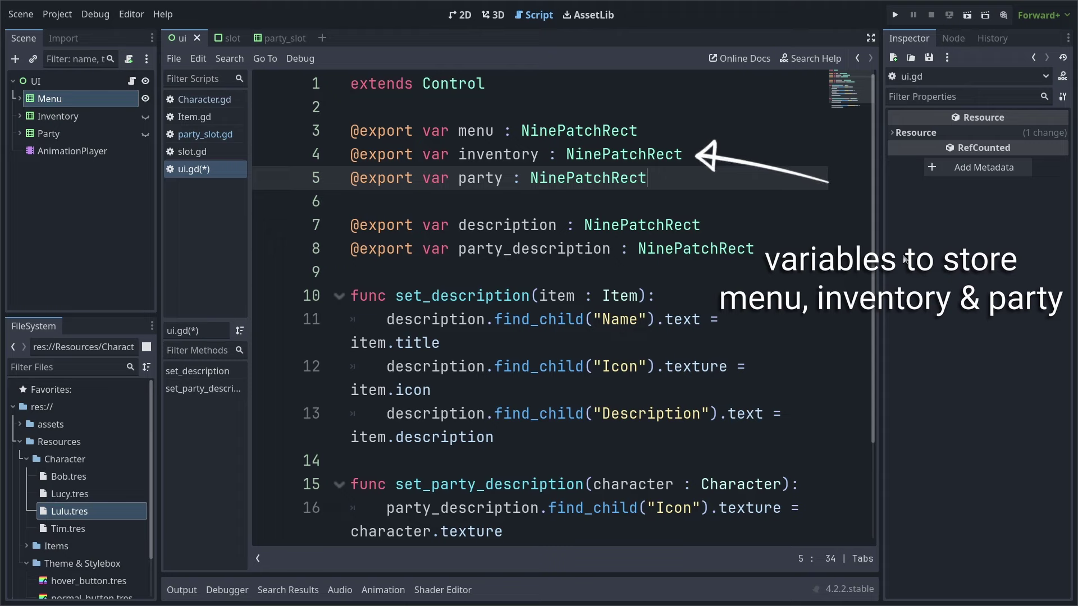
key("Return")
key("Return")
type("@export var animation_player : AnimationPlayer")
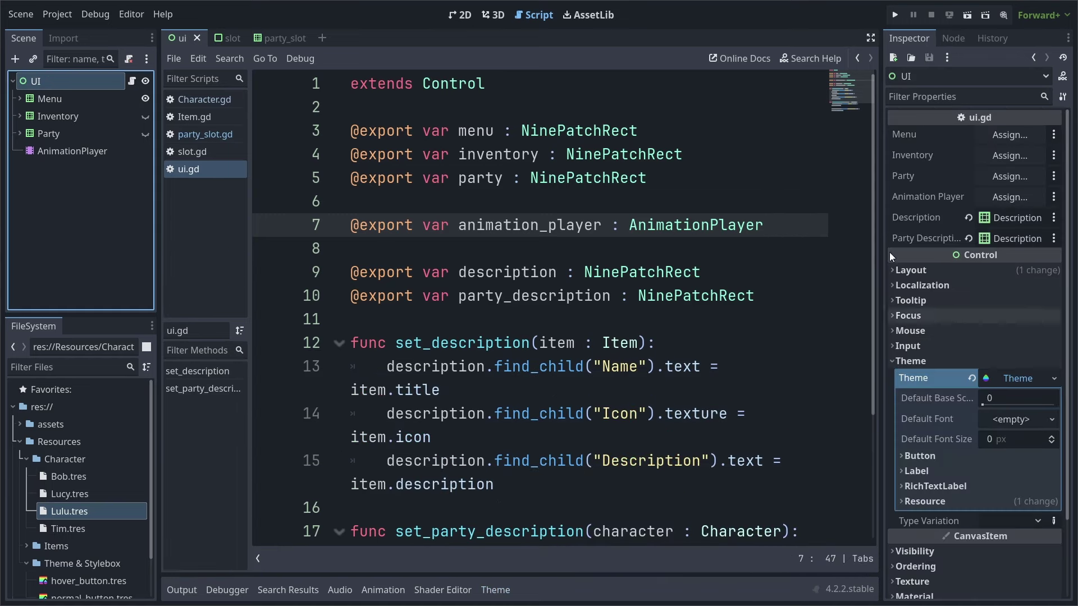
left_click(1013, 135)
double_click(427, 176)
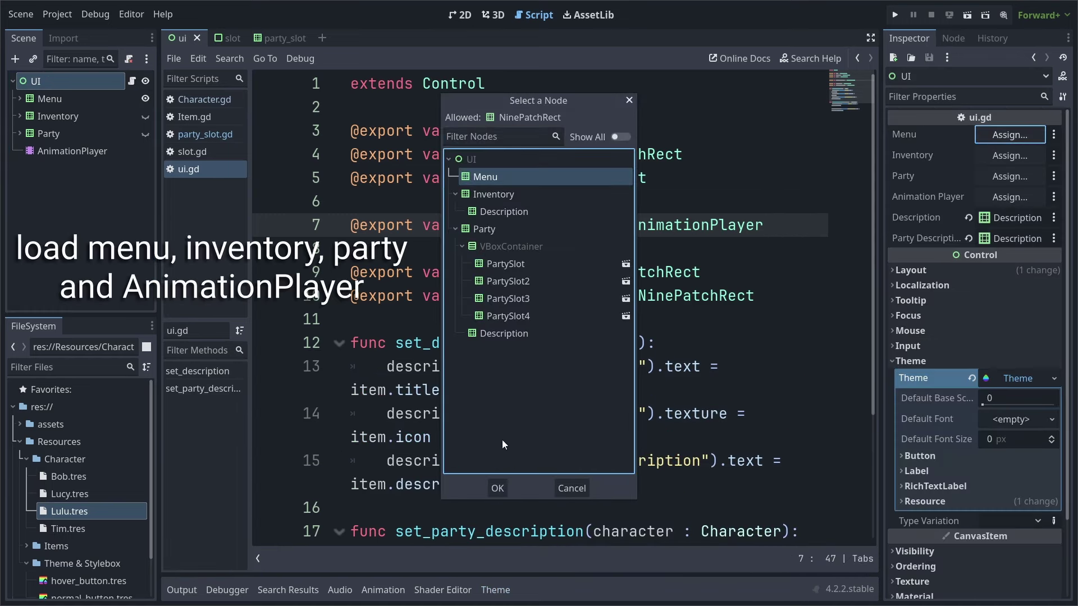
left_click(1010, 156)
double_click(493, 194)
Step: Assign the Party and AnimationPlayer nodes to their properties and save the scene
left_click(1009, 176)
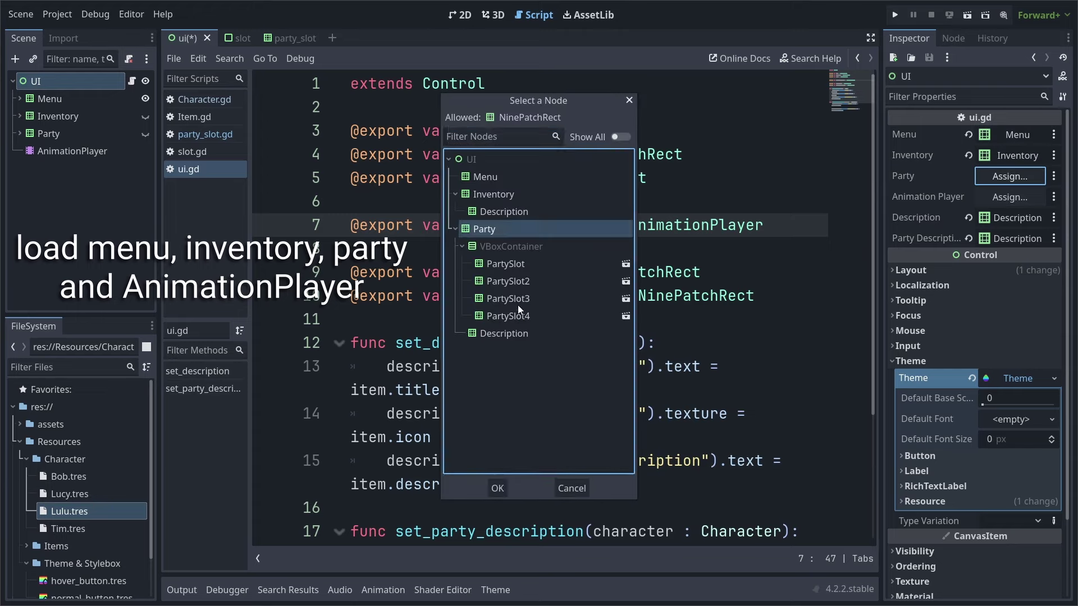
left_click(497, 488)
left_click(1010, 197)
left_click(528, 177)
left_click(498, 488)
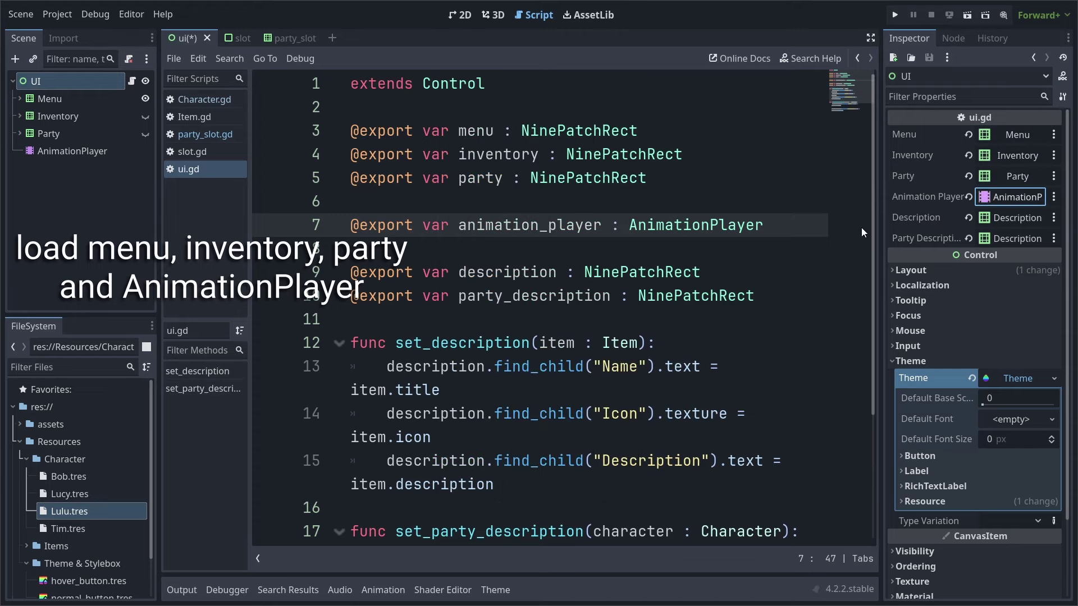
key("ctrl+s")
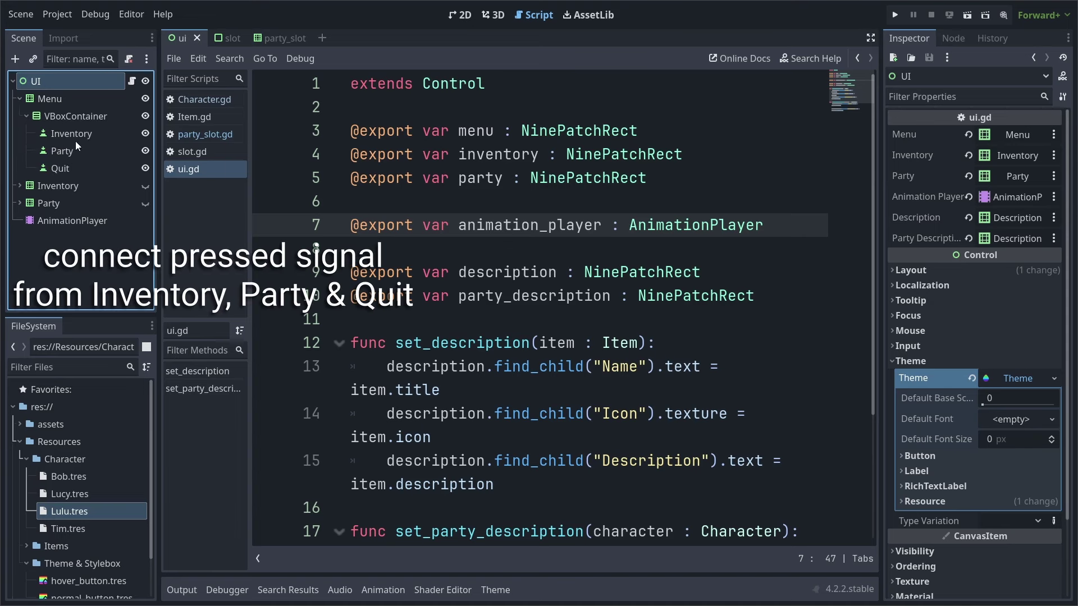
Step: Connect the pressed signals of the Inventory, Party and Quit buttons to the UI script
left_click(70, 134)
left_click(952, 39)
double_click(926, 156)
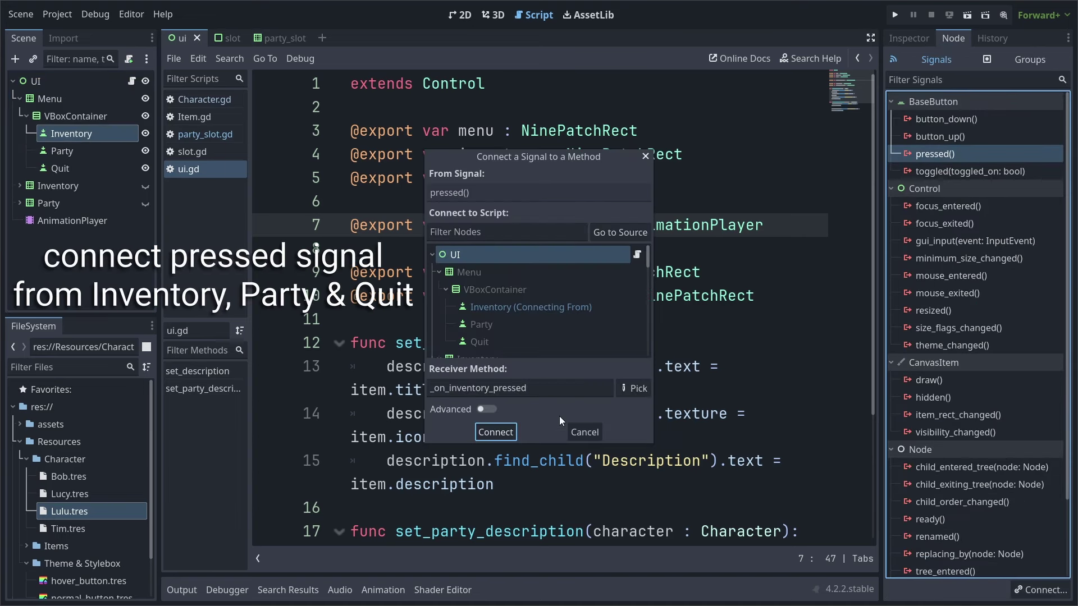
left_click(498, 432)
left_click(62, 150)
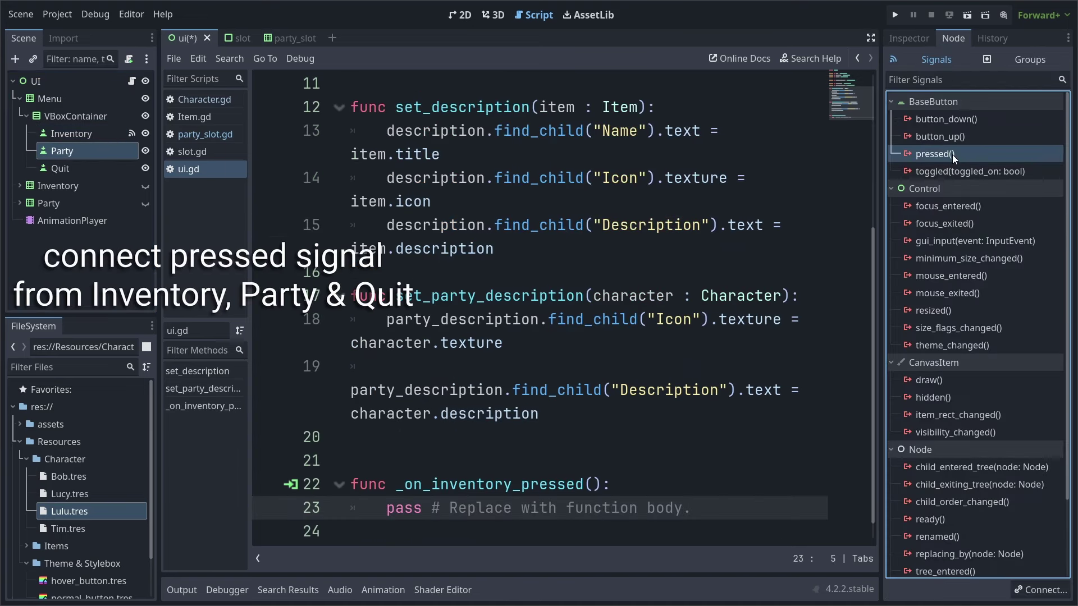
double_click(938, 212)
left_click(497, 433)
left_click(73, 170)
double_click(932, 157)
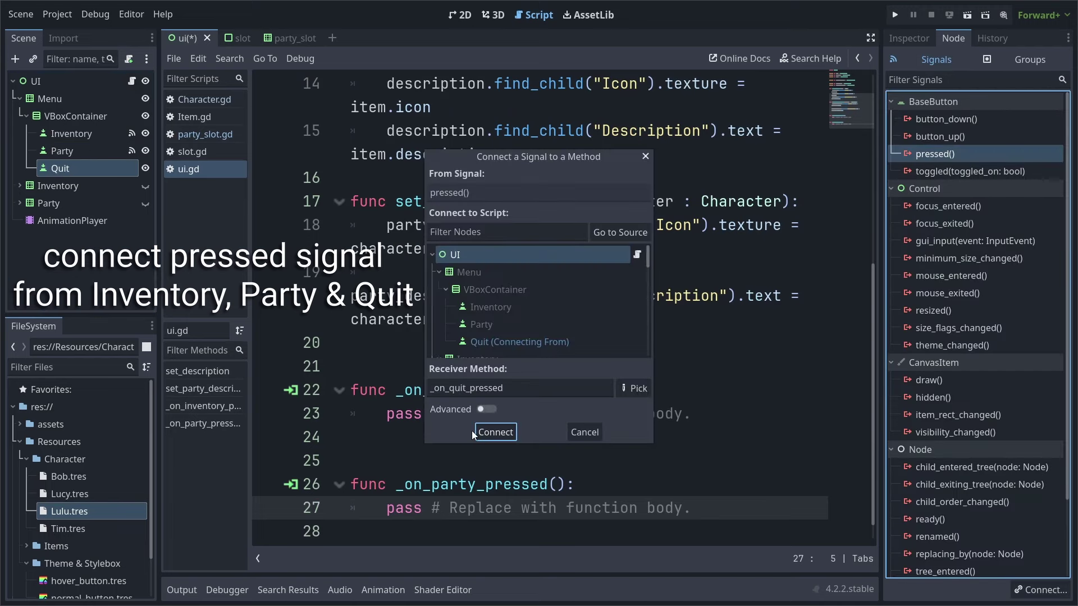
left_click(498, 433)
Step: Add hide_and_show and call it with ("menu", "inventory") and ("menu", "party") in the handlers
left_click(871, 37)
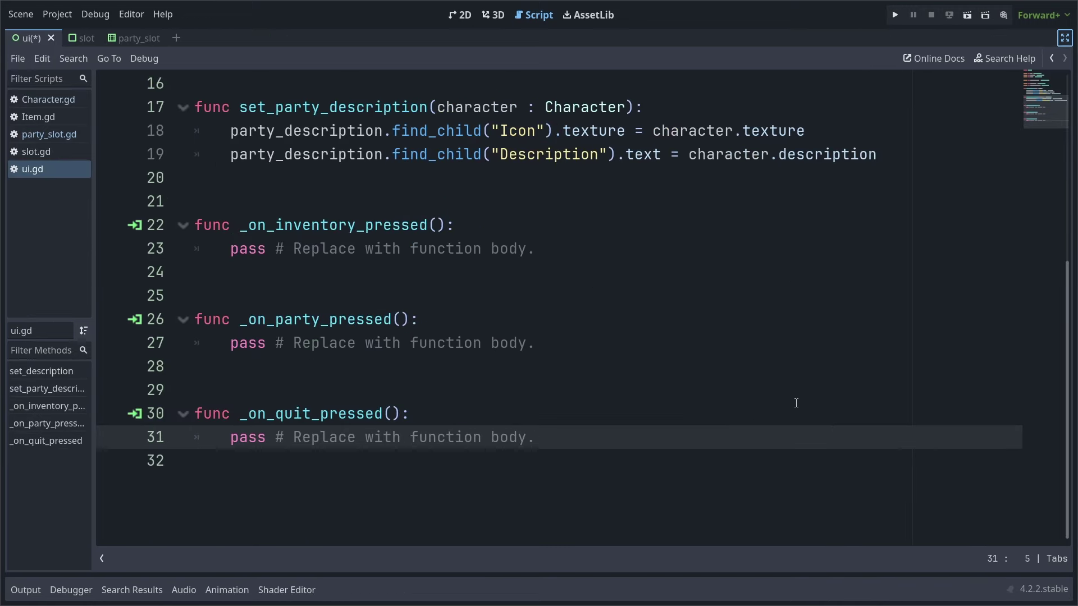
left_click(304, 198)
key("Return")
key("Return")
key("Return")
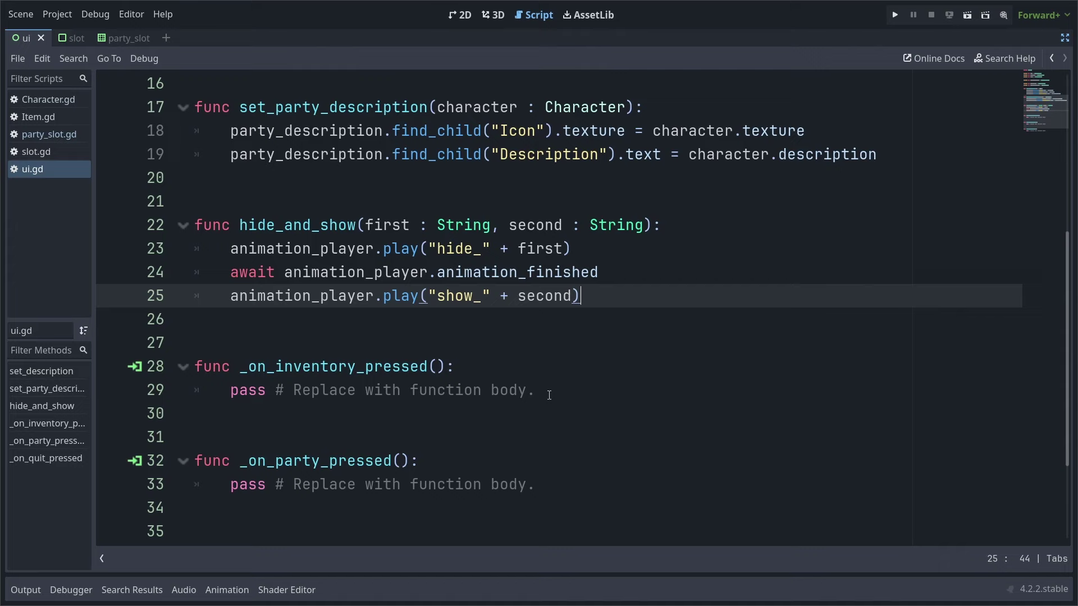
left_click_drag(536, 391, 230, 390)
type("hide_and_show(\"menu\", \"inventory\")")
key("ctrl+s")
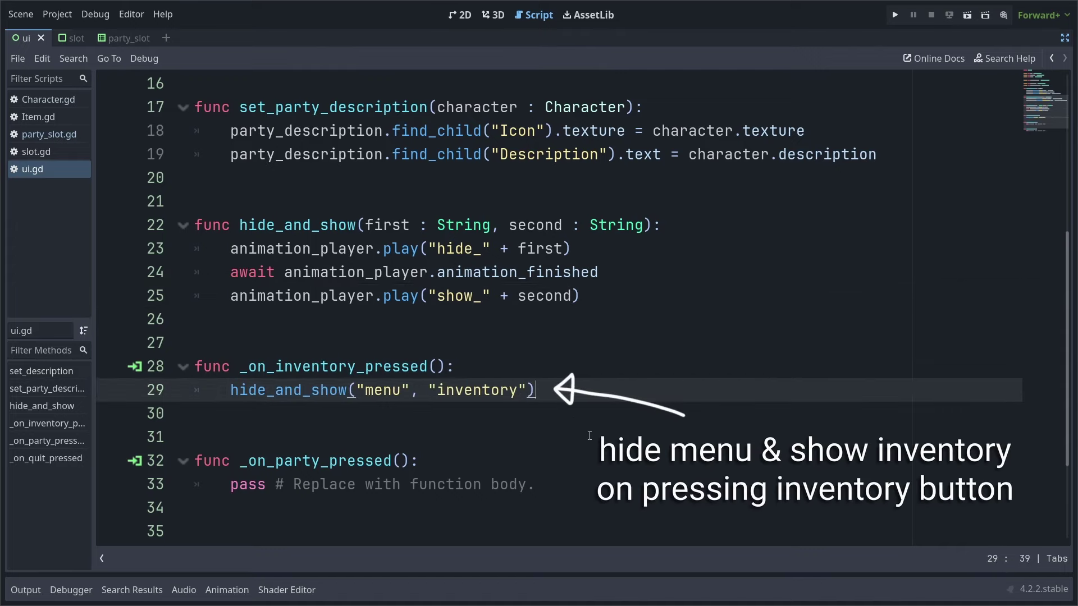
left_click_drag(537, 484, 230, 485)
type("hide_and_show(\"menu\", \"party\")")
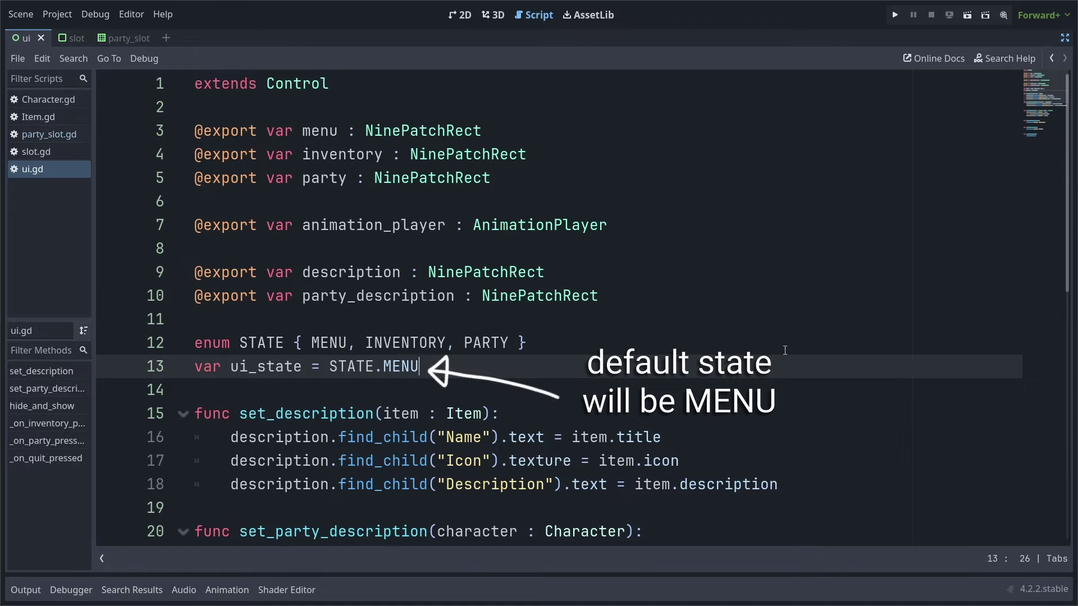
Step: Paste an _input function below the ui_state variable
key("Return")
key("Return")
type("func _input(event): \tif event.is_action_pressed(\"ui_cancel\") and not animation_player.is_playing(): \t\tmatch ui_state: \t\t\tSTATE.INVENTORY: \t\t\t\tui_state = STATE.MENU \t\t\t\thide_and_show(\"inventory\", \"menu\") \t\t\tSTATE.PARTY: \t\t\t\tui_state = STATE.MENU \t\t\t\thide_and_show(\"party\", \"menu\")")
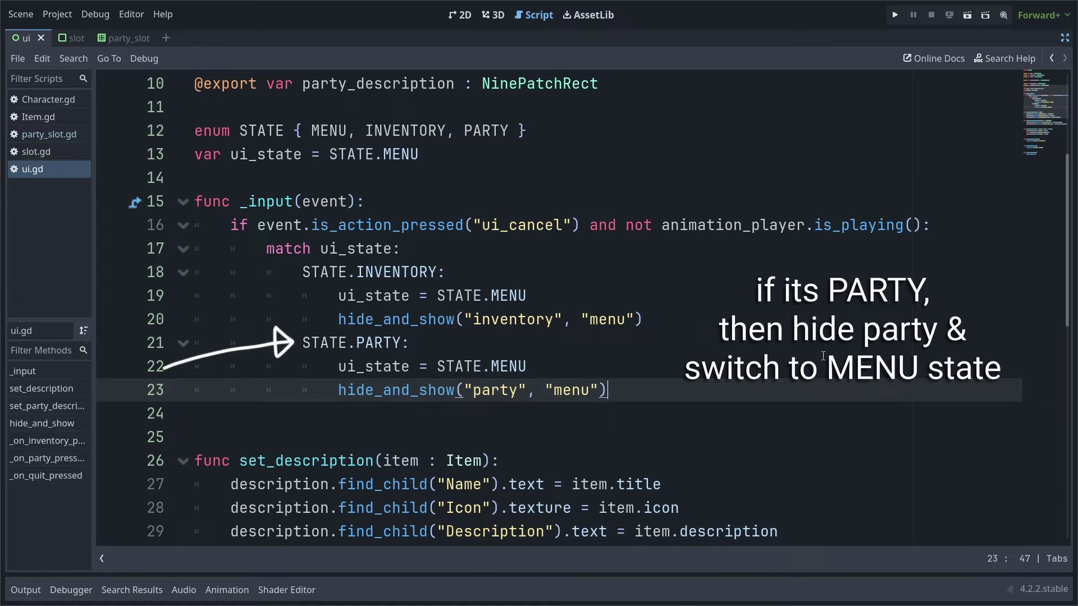
scroll(753, 282, "down", 8)
Step: Add ui_state = STATE.INVENTORY and ui_state = STATE.PARTY to the Inventory and Party handlers
left_click(697, 278)
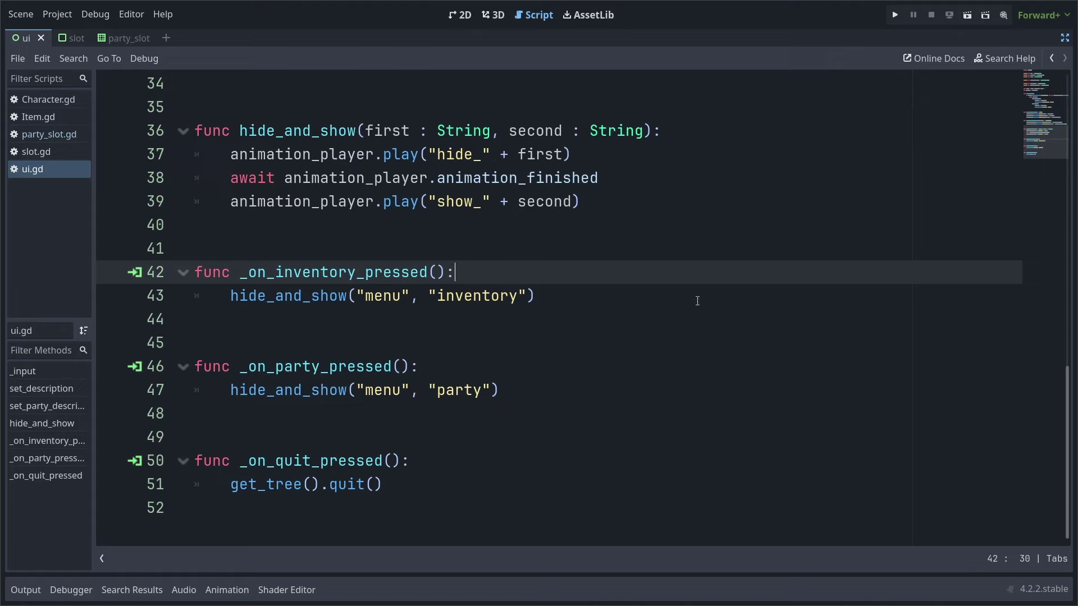
key("Return")
type("ui_state = STATE.INVENTORY")
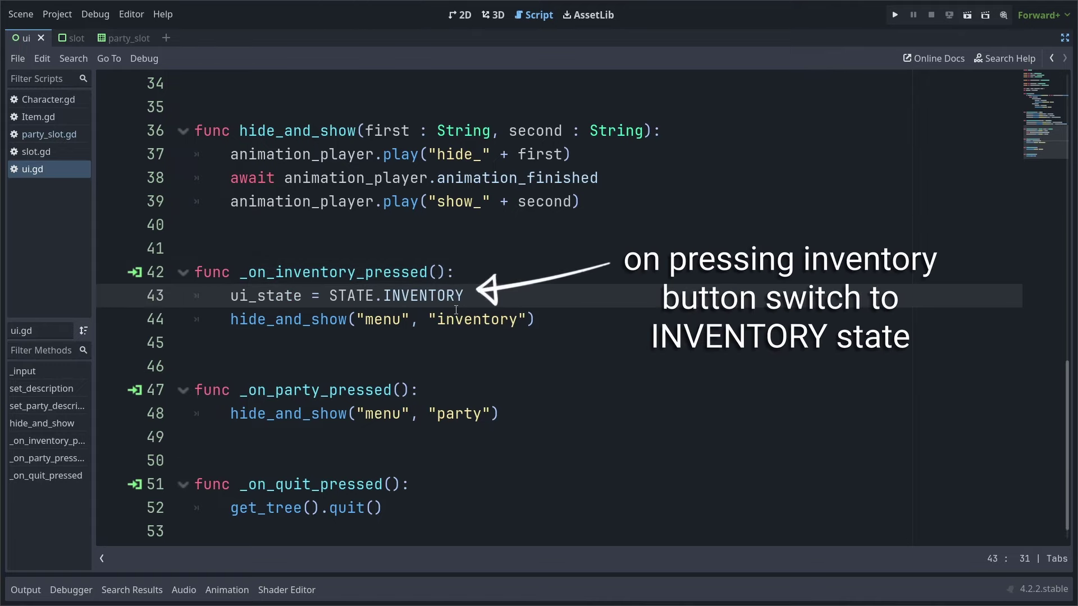
left_click(639, 389)
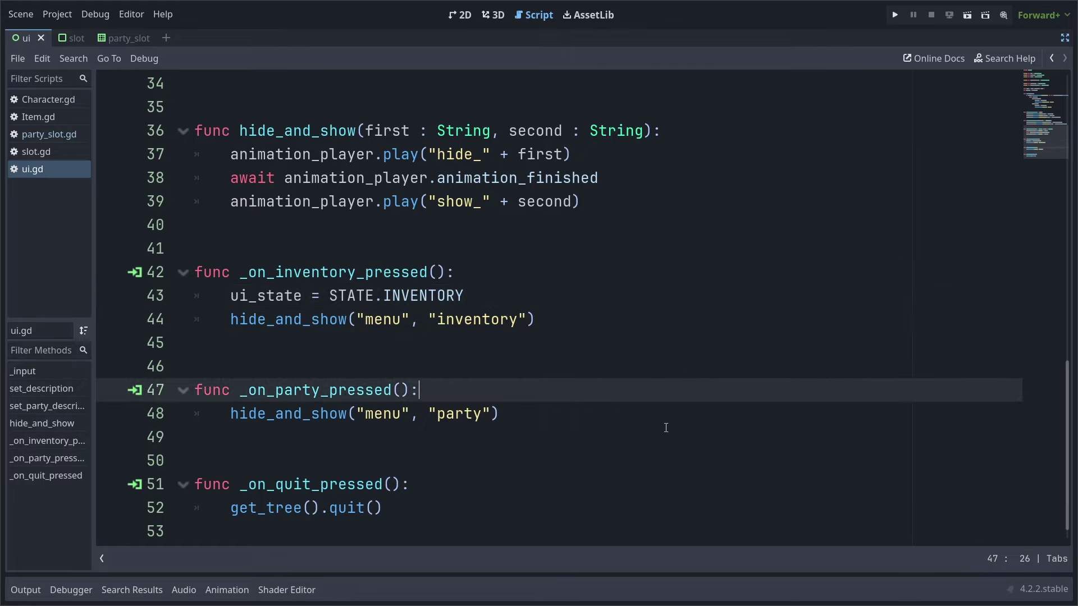
key("Return")
type("ui_state = STATE.PARTY")
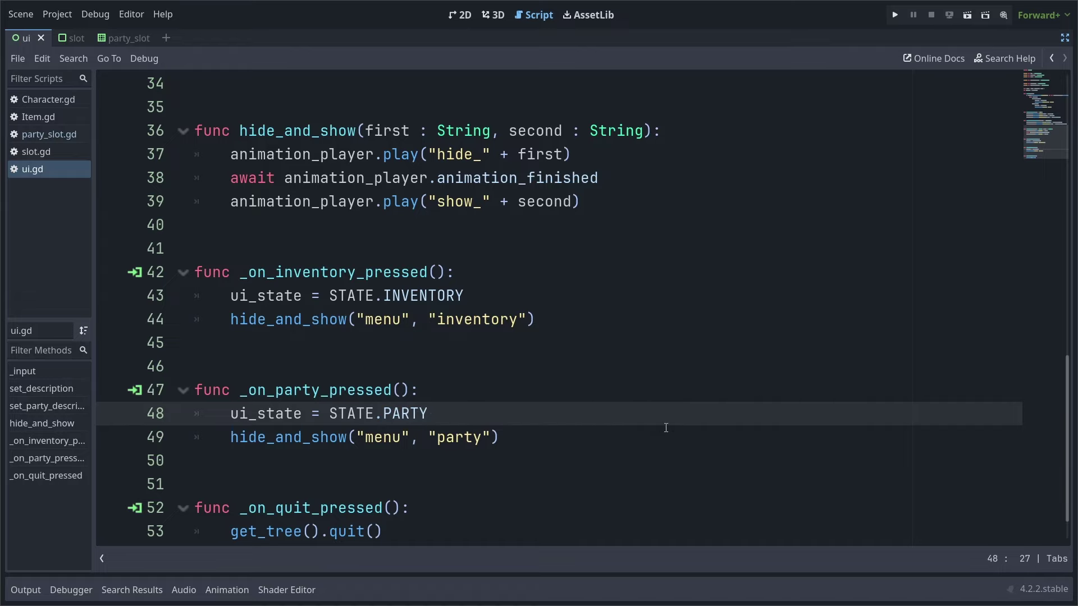
scroll(619, 416, "up", 8)
left_click(966, 15)
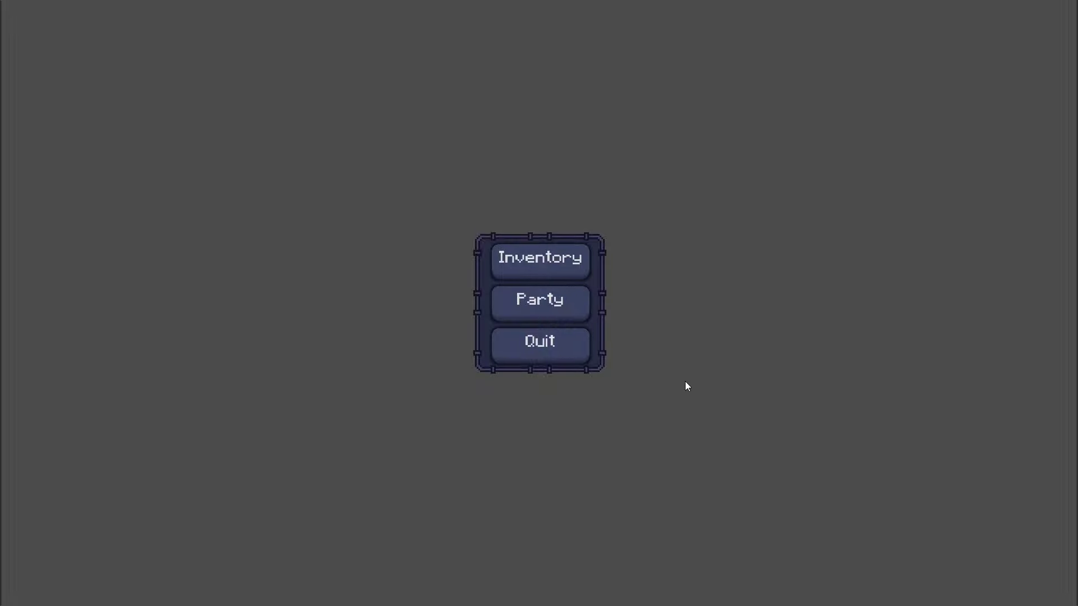
left_click(572, 274)
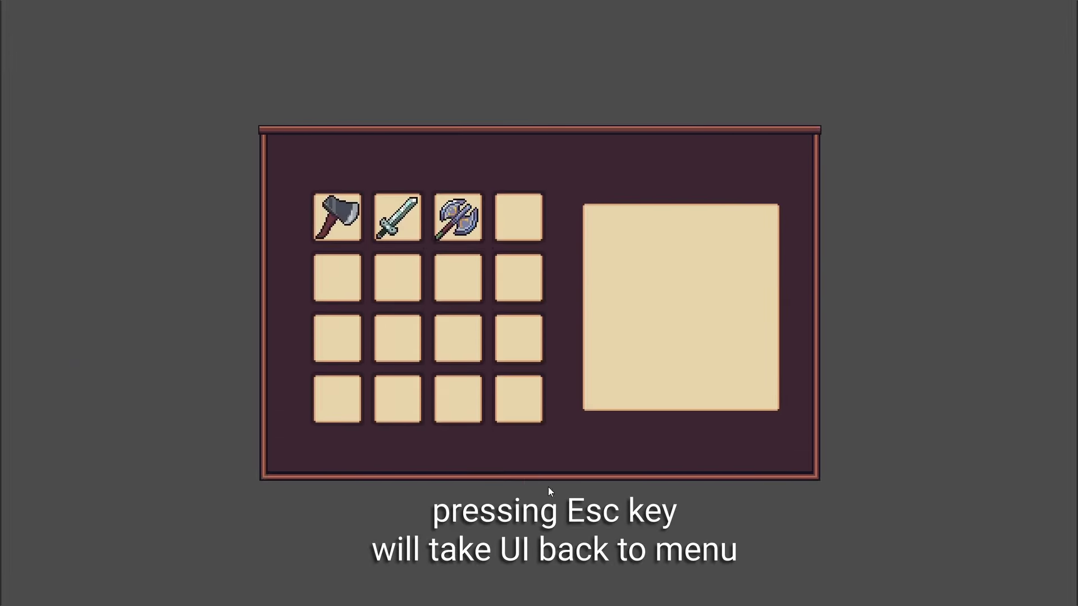
key("Escape")
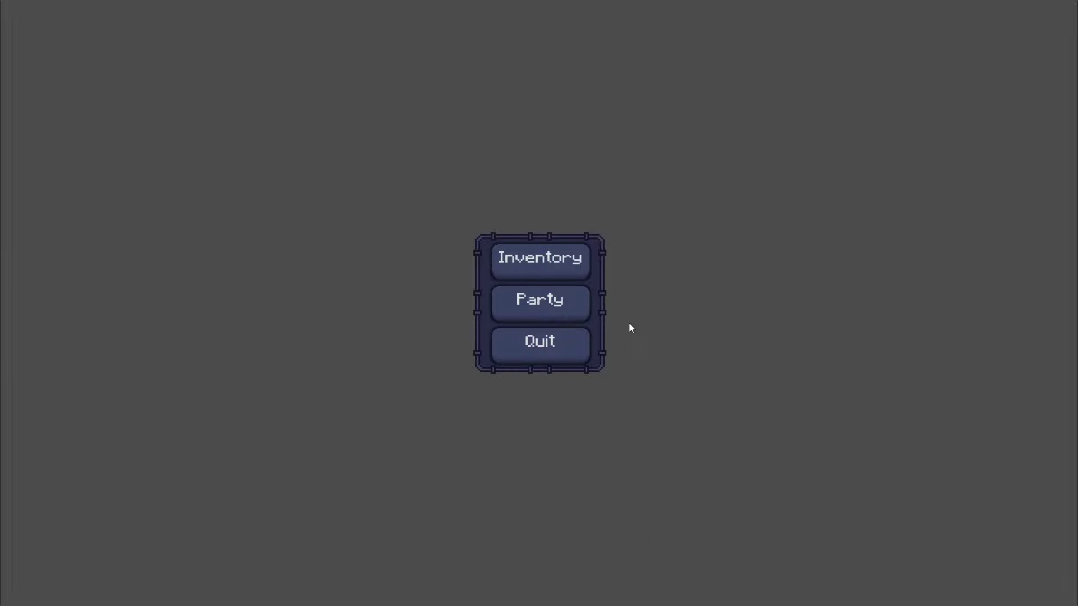
left_click(547, 303)
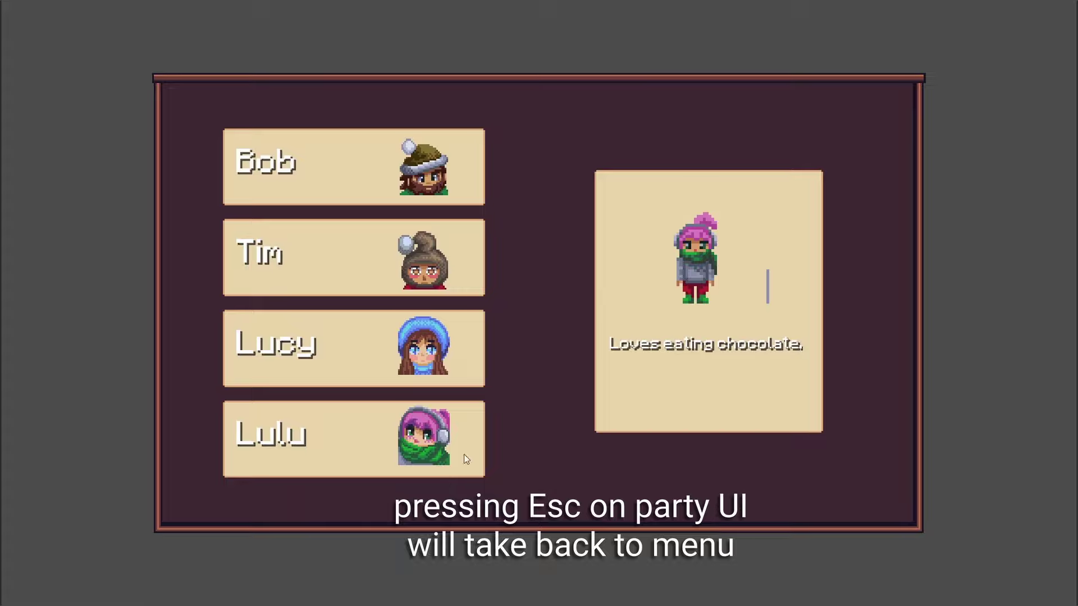
key("Escape")
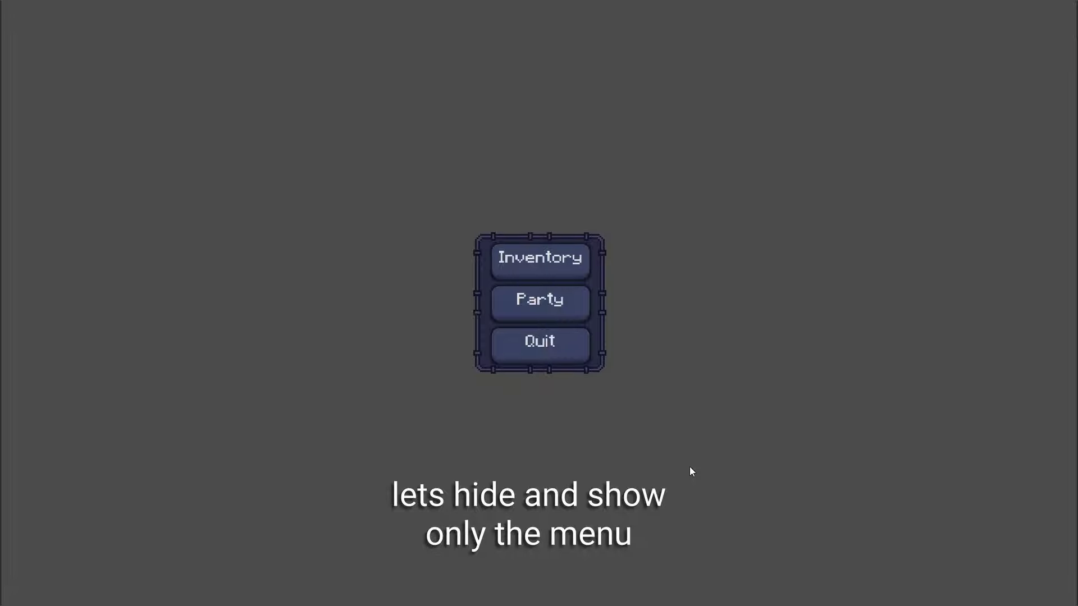
Step: Add a STATE.MENU branch after PARTY, then run with F5 and press Esc to hide the menu
left_click(541, 351)
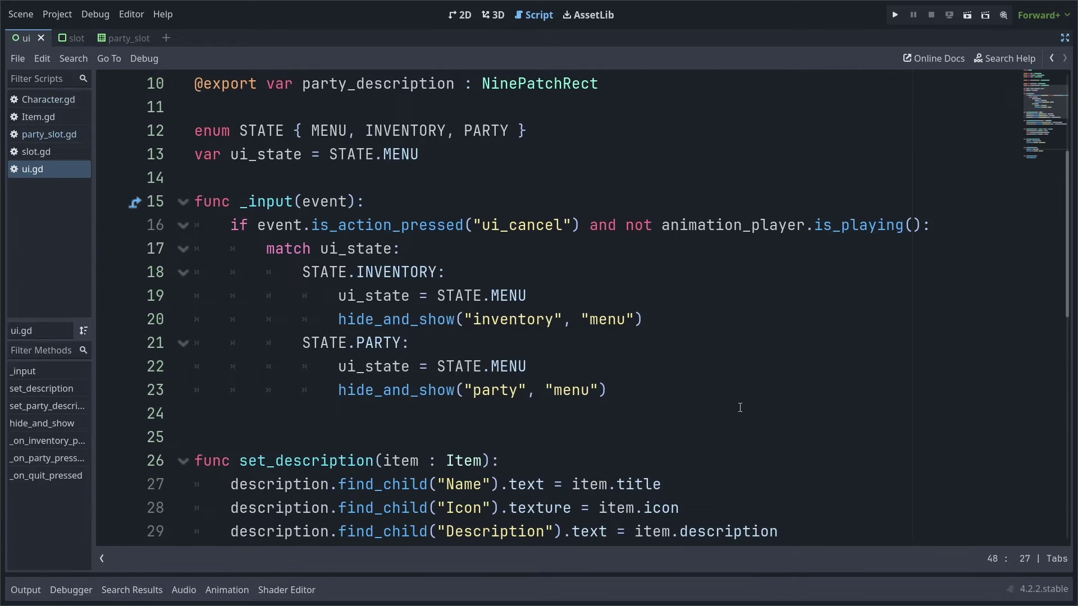
left_click(741, 399)
key("Return")
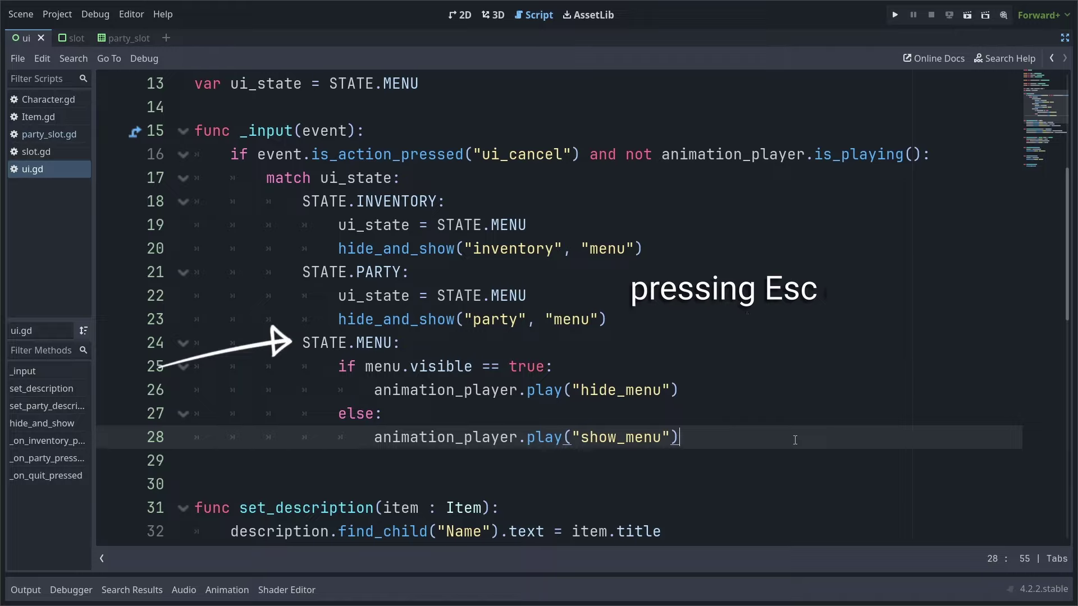
key("F5")
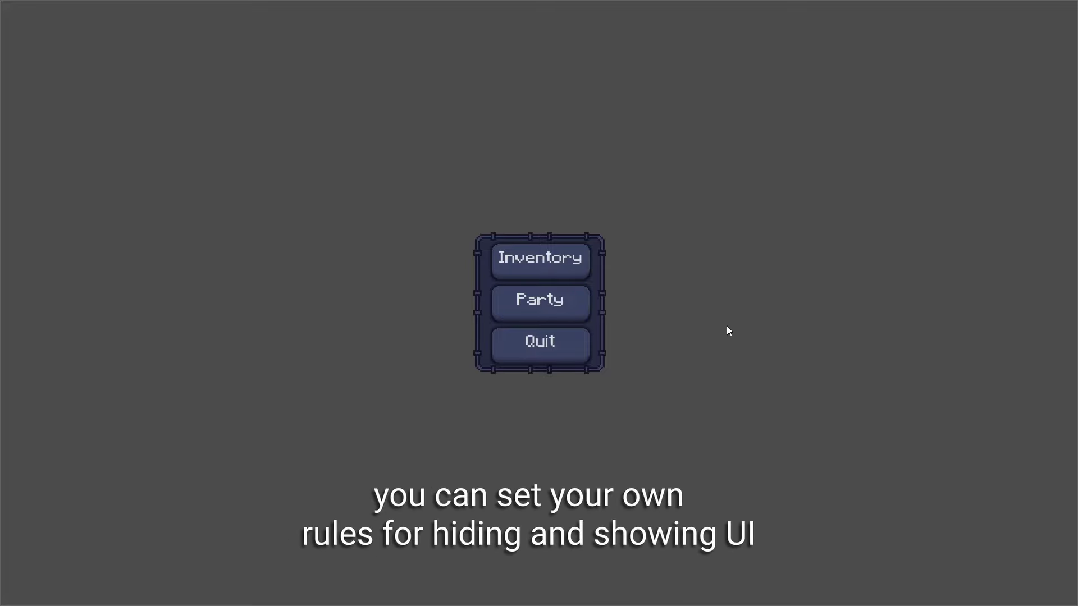
key("Escape")
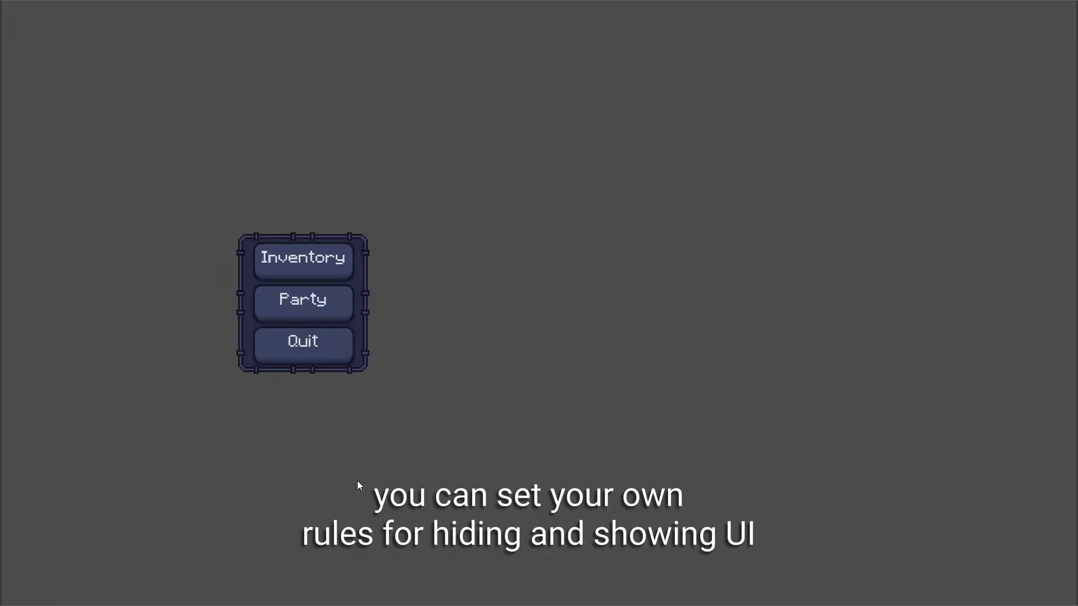
left_click(500, 259)
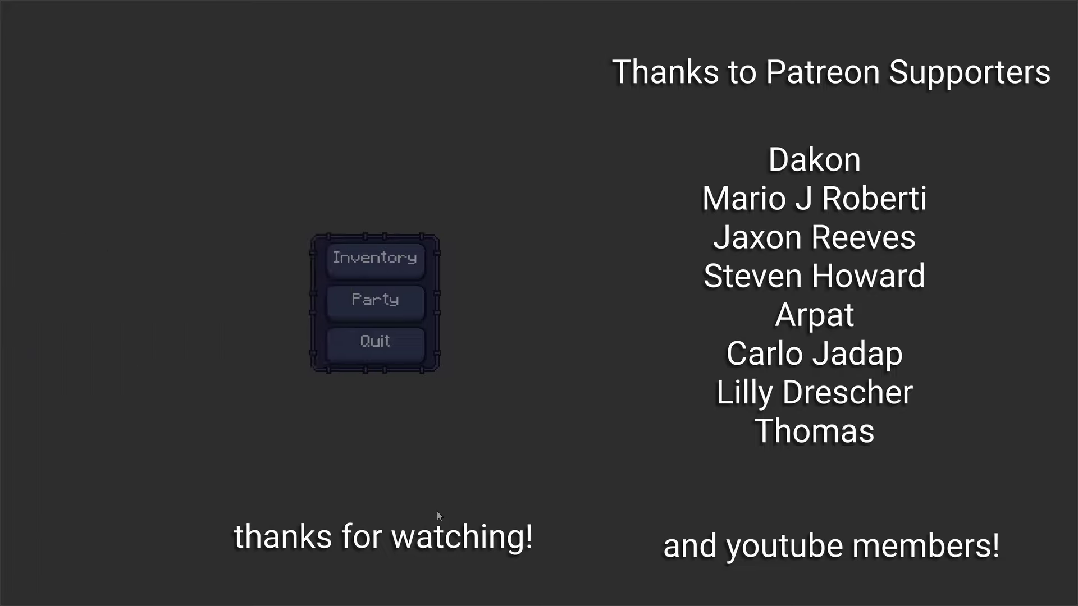
left_click(517, 303)
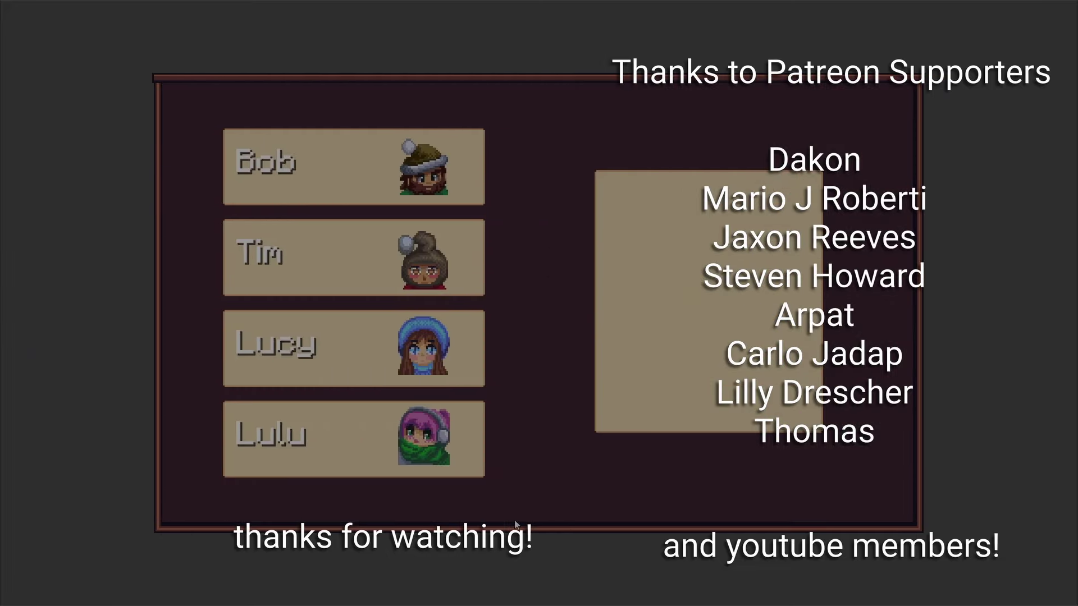
left_click(444, 434)
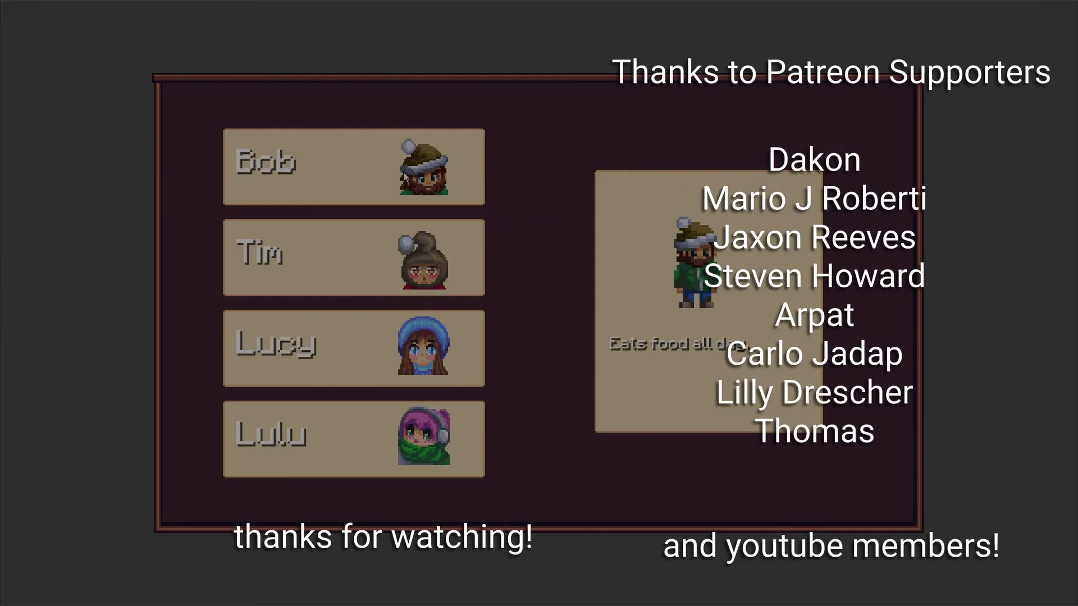
left_click(437, 357)
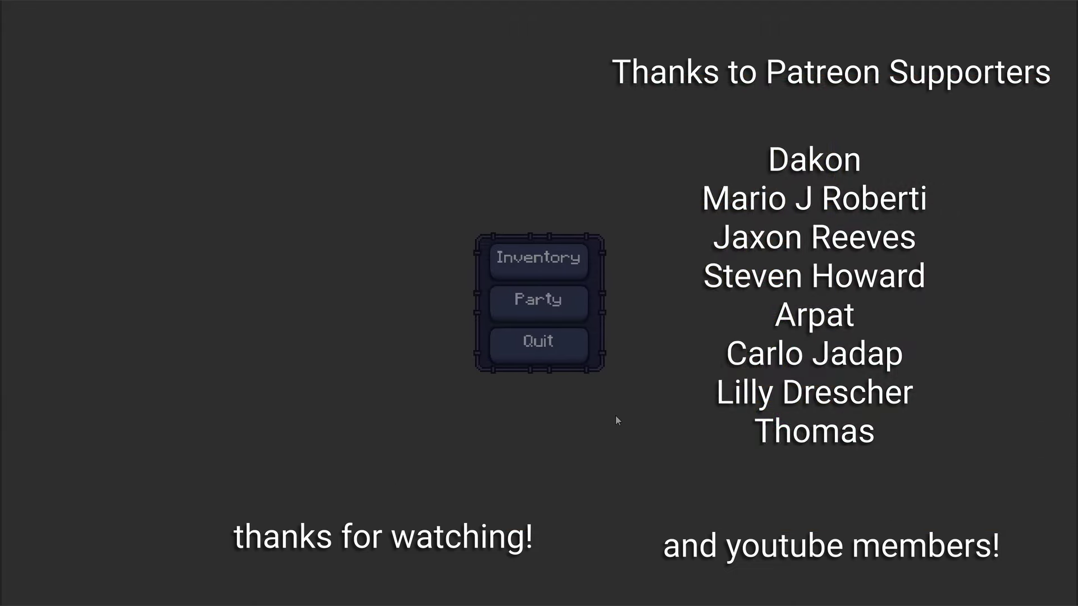
left_click(583, 261)
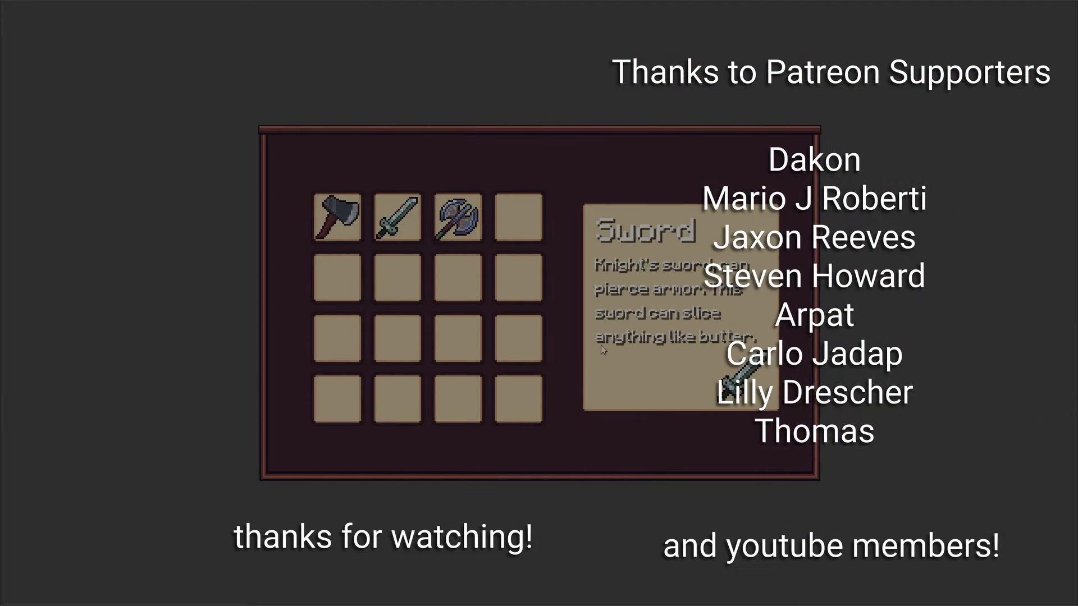
key("Escape")
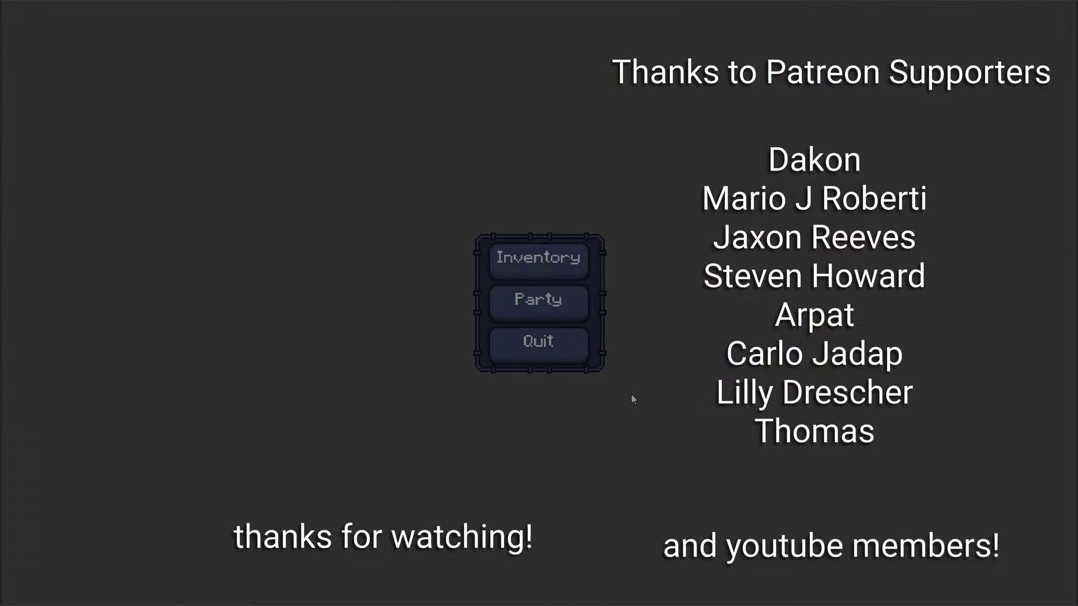